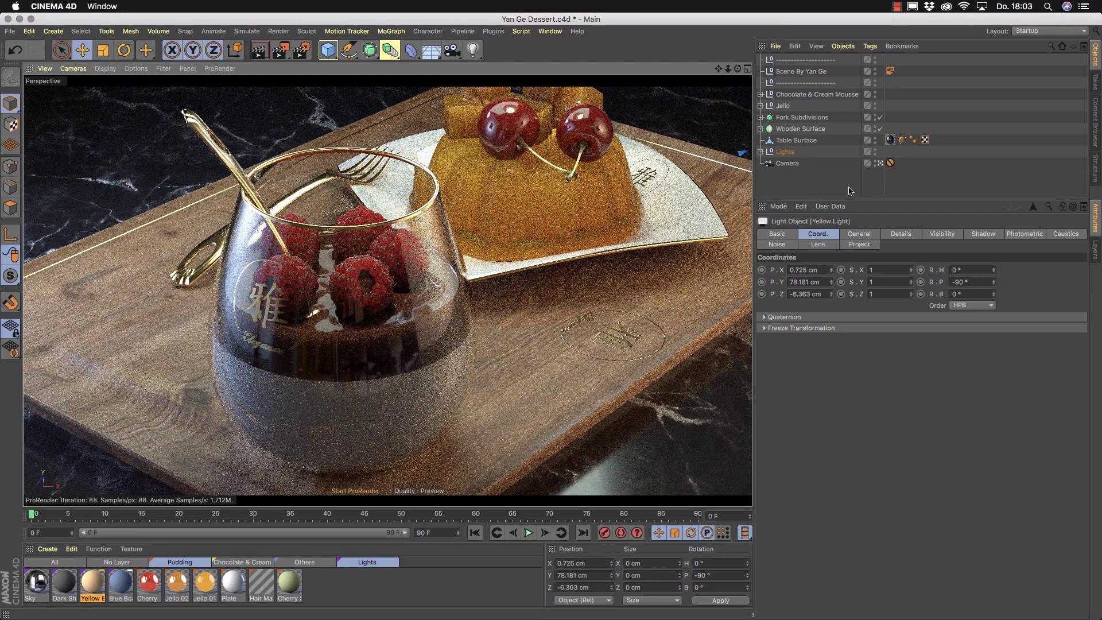
# Step: Leave the scene camera view and stop the ProRender preview to see the surrounding light setup
pyautogui.click(881, 164)
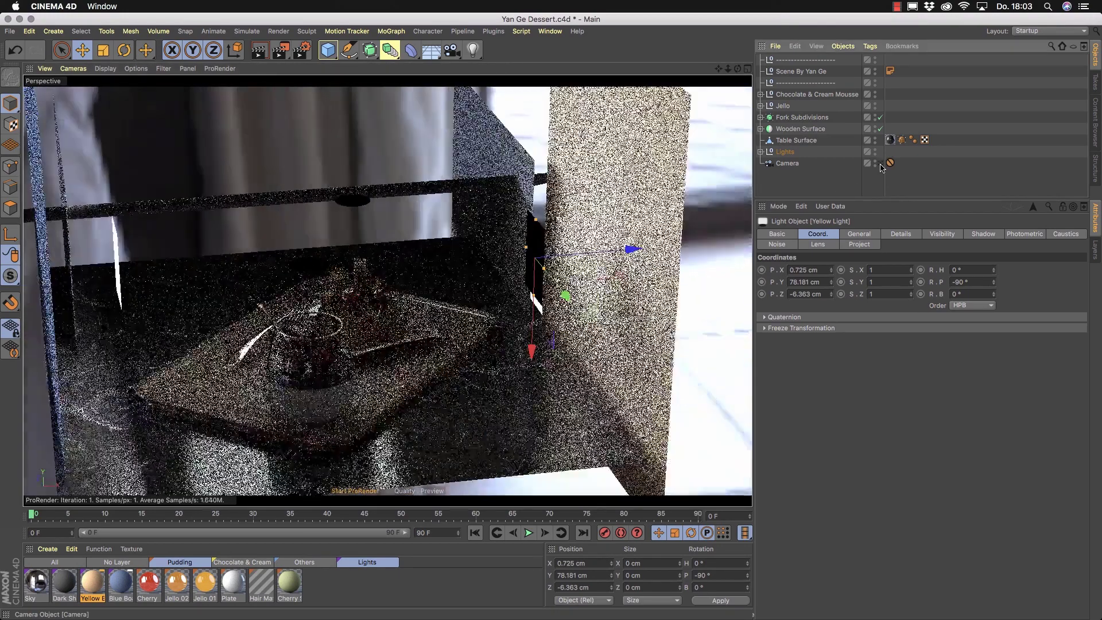
pyautogui.keyDown('alt'); pyautogui.moveTo(394, 363); pyautogui.dragTo(422, 351); pyautogui.keyUp('alt')
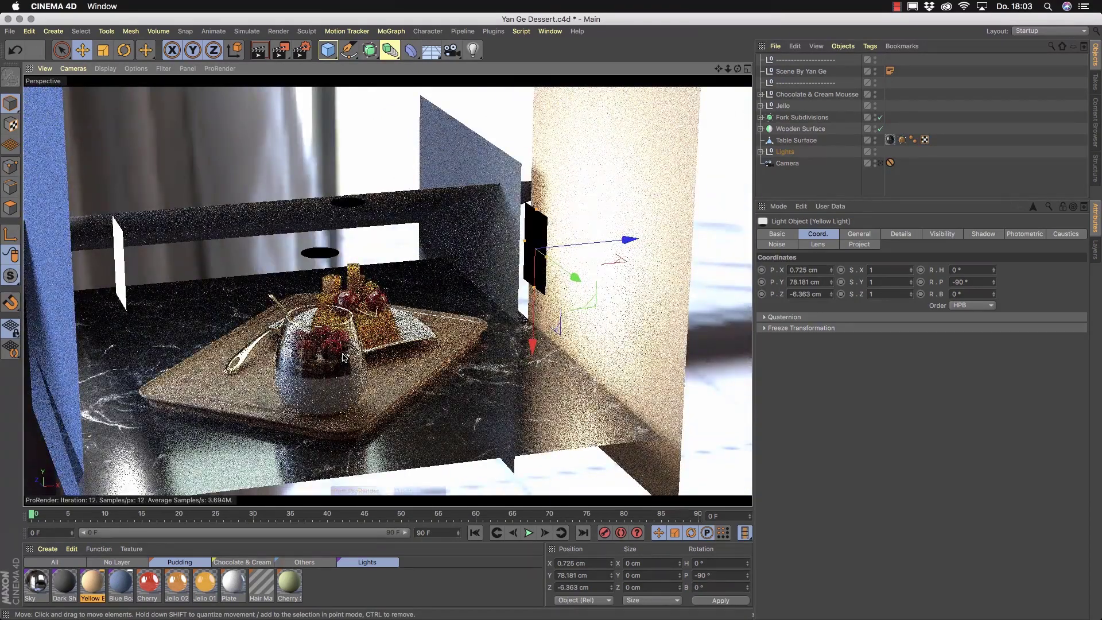
pyautogui.click(352, 494)
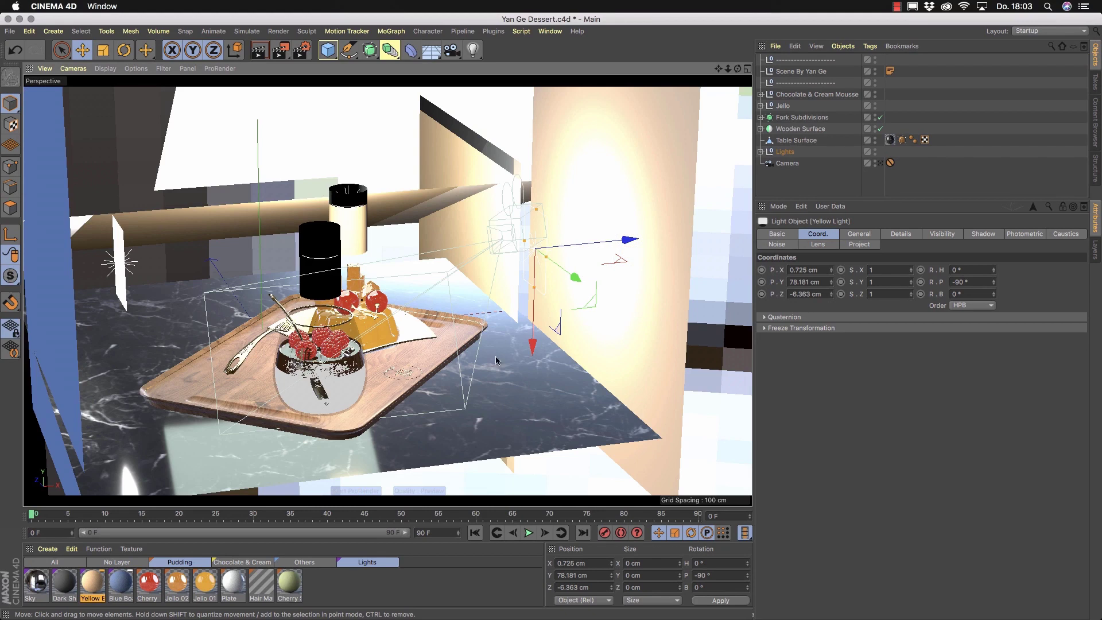
pyautogui.keyDown('alt'); pyautogui.moveTo(409, 356); pyautogui.dragTo(444, 387, button='middle'); pyautogui.keyUp('alt')
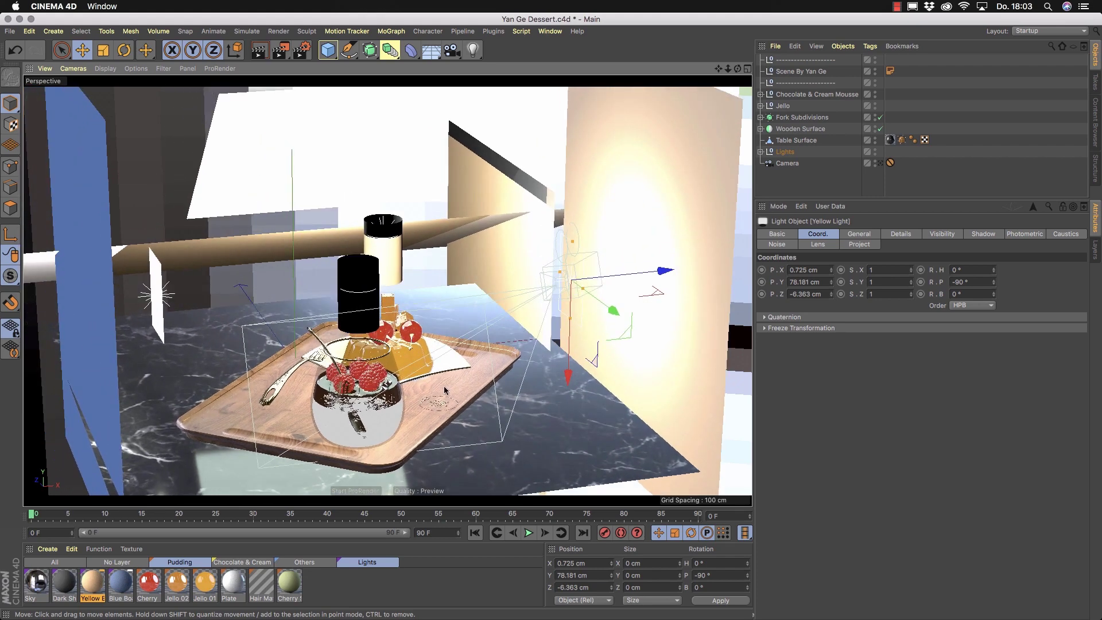
# Step: Select the back light above the table and examine its placement relative to the desserts from several angles
pyautogui.click(262, 144)
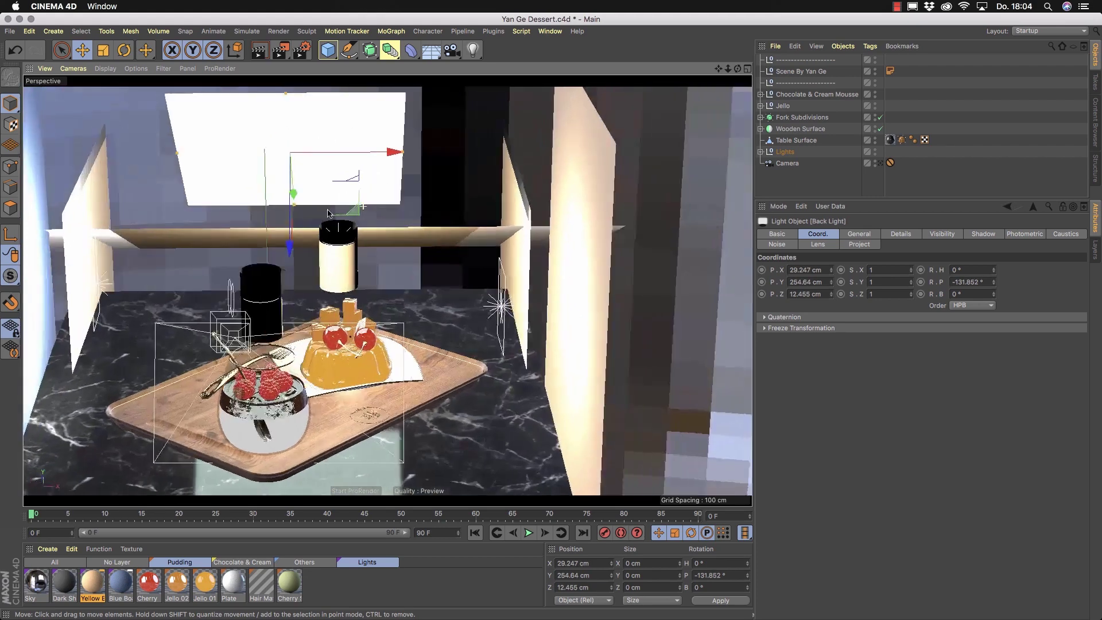
pyautogui.keyDown('alt'); pyautogui.moveTo(327, 211); pyautogui.dragTo(352, 202); pyautogui.keyUp('alt')
pyautogui.keyDown('alt'); pyautogui.moveTo(313, 240); pyautogui.dragTo(343, 277, button='right'); pyautogui.keyUp('alt')
pyautogui.keyDown('alt'); pyautogui.moveTo(342, 279); pyautogui.dragTo(325, 325); pyautogui.keyUp('alt')
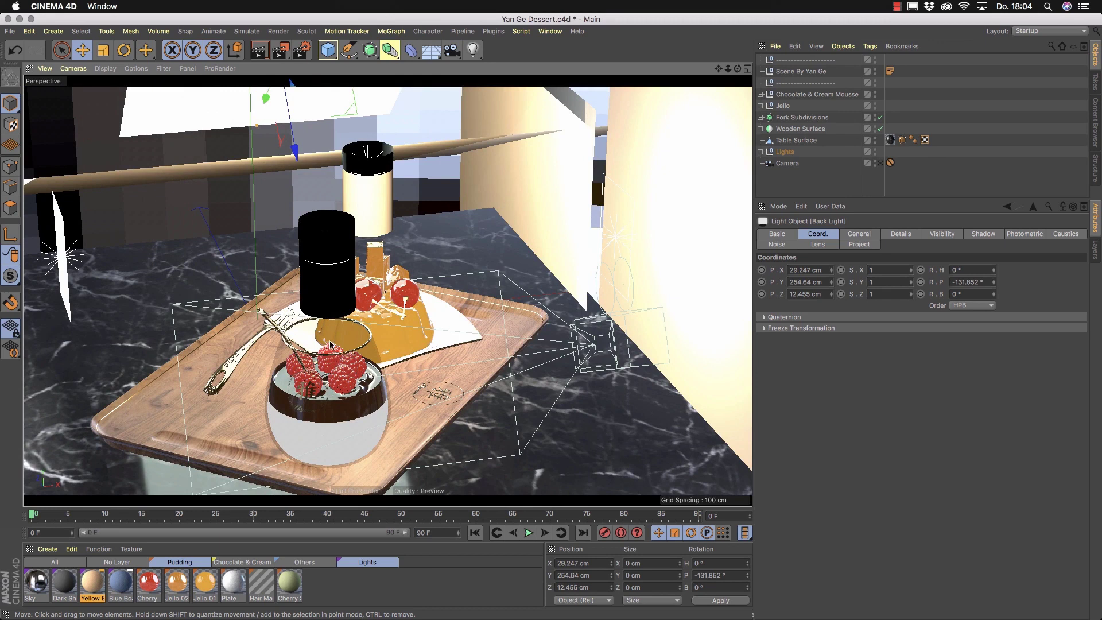
pyautogui.keyDown('alt'); pyautogui.moveTo(376, 330); pyautogui.dragTo(326, 342); pyautogui.keyUp('alt')
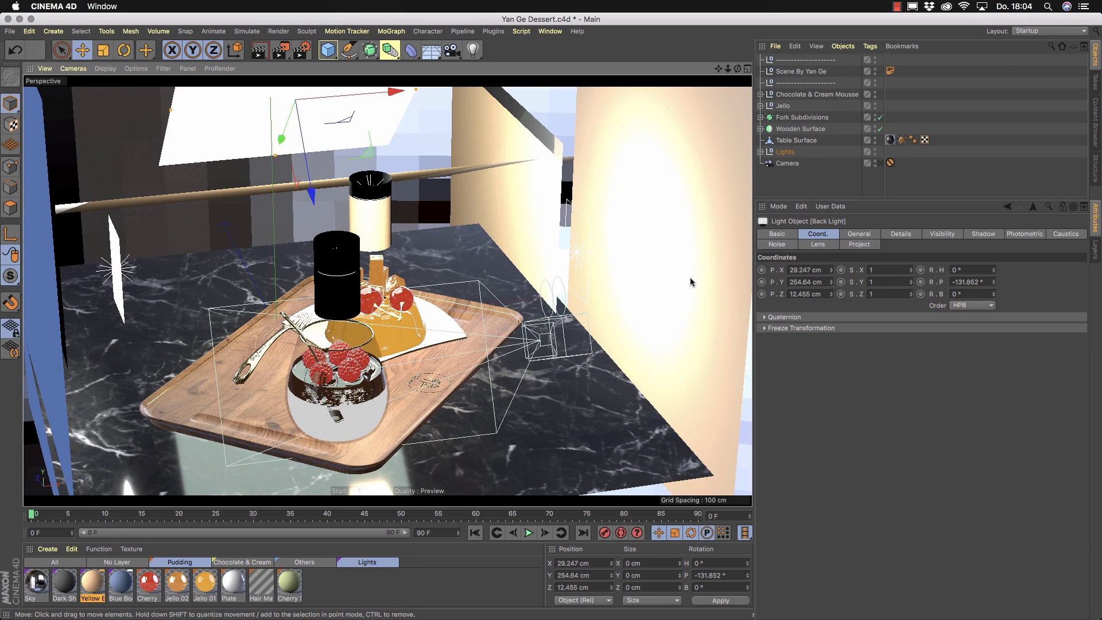
# Step: Examine the yellow shade plane, the sky and the yellow light, and how they surround the tray
pyautogui.click(592, 269)
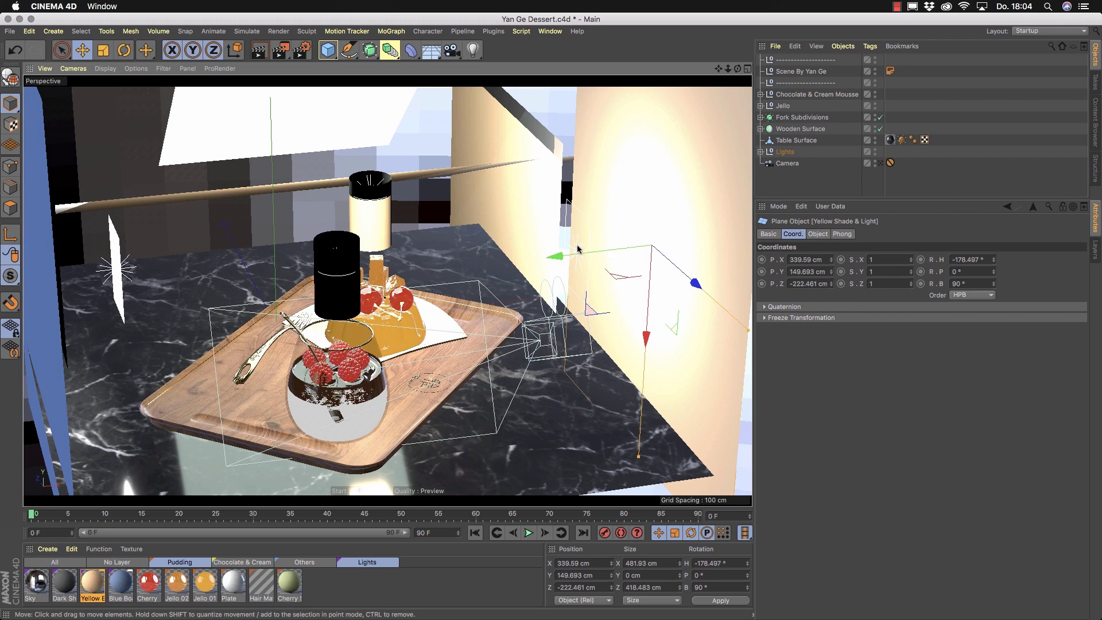
pyautogui.click(566, 207)
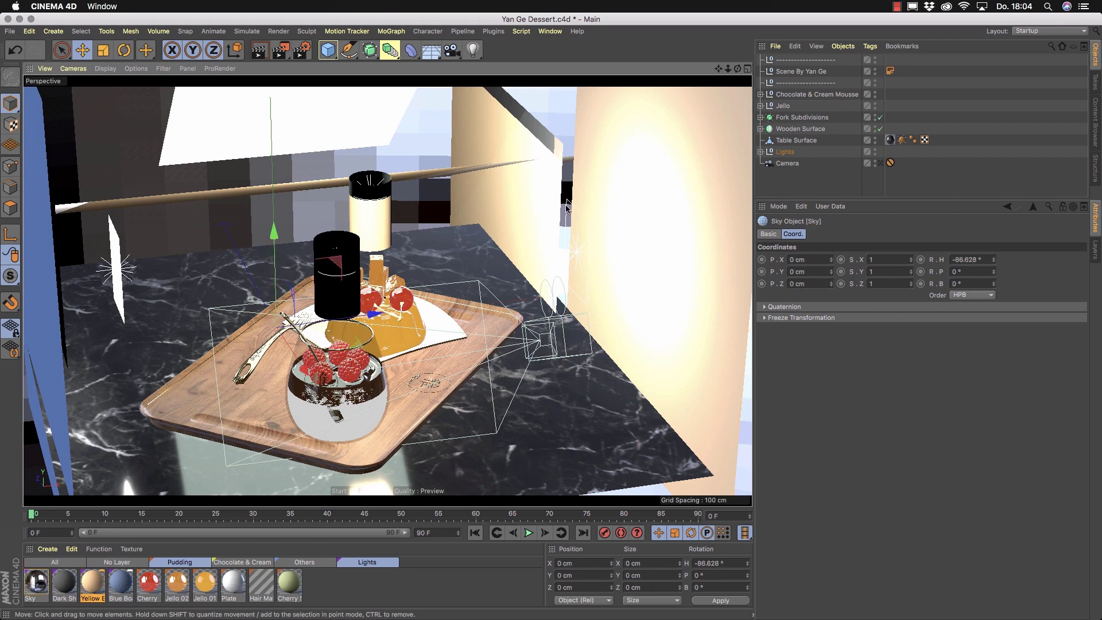
pyautogui.keyDown('alt'); pyautogui.moveTo(409, 301); pyautogui.dragTo(404, 346); pyautogui.keyUp('alt')
pyautogui.click(575, 303)
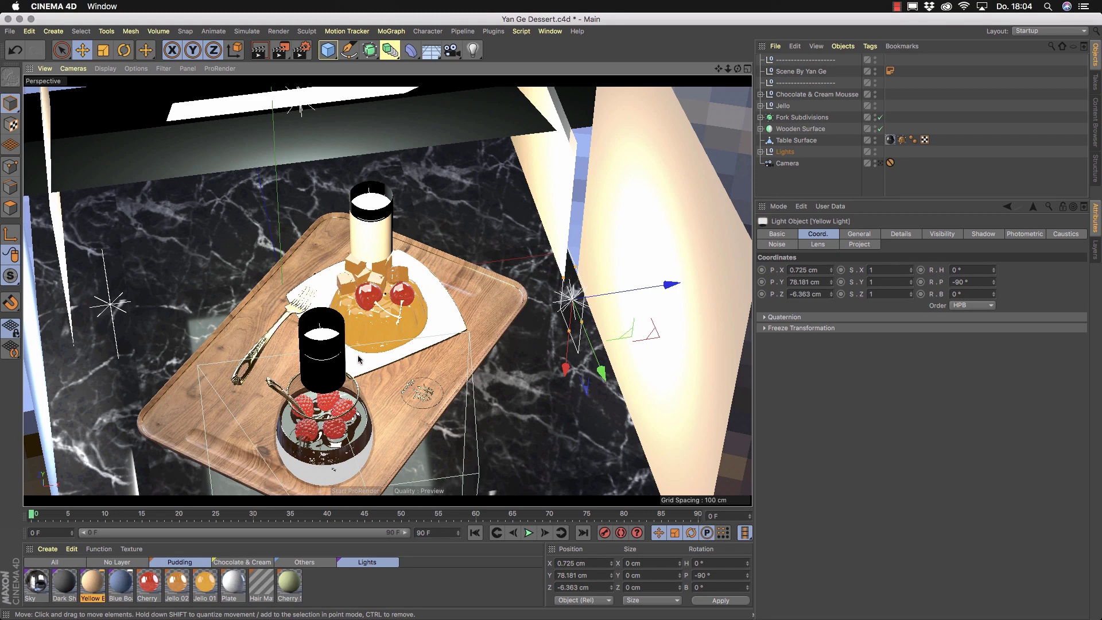
pyautogui.keyDown('alt'); pyautogui.moveTo(358, 359); pyautogui.dragTo(368, 315); pyautogui.keyUp('alt')
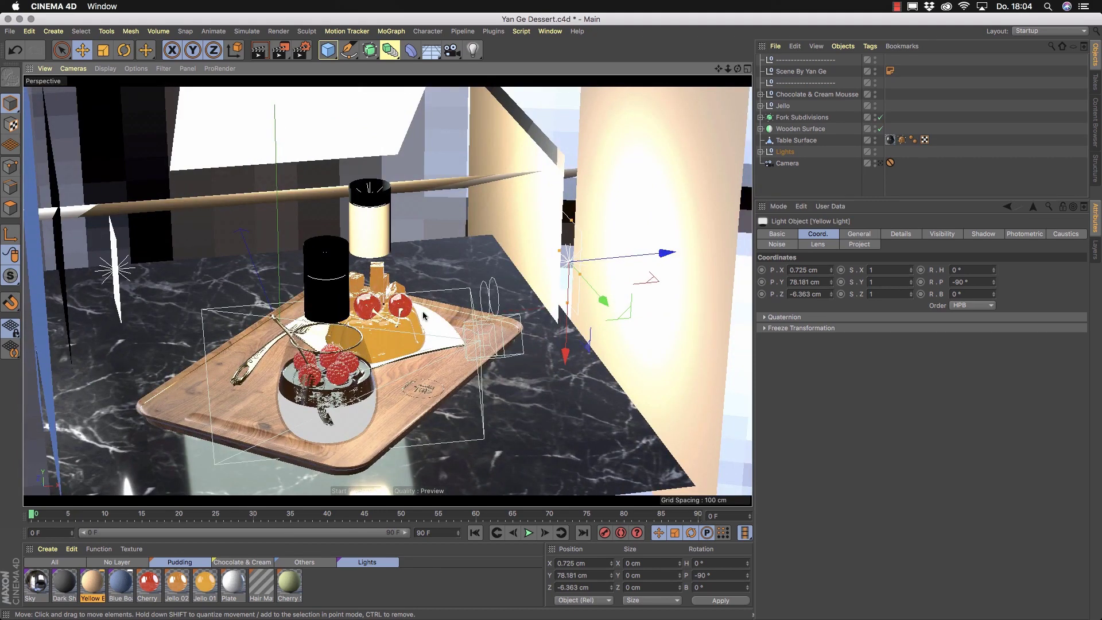
pyautogui.keyDown('alt'); pyautogui.moveTo(431, 308); pyautogui.dragTo(229, 315, button='right'); pyautogui.keyUp('alt')
pyautogui.keyDown('alt'); pyautogui.moveTo(229, 316); pyautogui.dragTo(422, 316); pyautogui.keyUp('alt')
pyautogui.keyDown('alt'); pyautogui.moveTo(423, 315); pyautogui.dragTo(481, 315, button='right'); pyautogui.keyUp('alt')
pyautogui.keyDown('alt'); pyautogui.moveTo(481, 316); pyautogui.dragTo(343, 346); pyautogui.keyUp('alt')
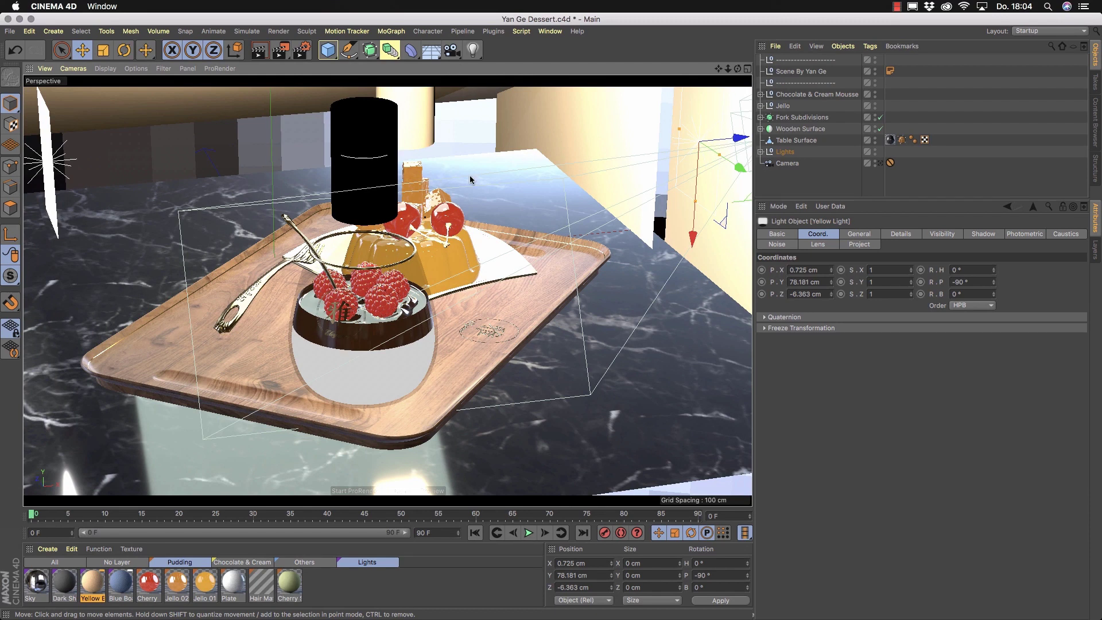
# Step: Switch to the open project Tutorial ProRender Test.c4d and view its tray and glass up close
pyautogui.press('v')
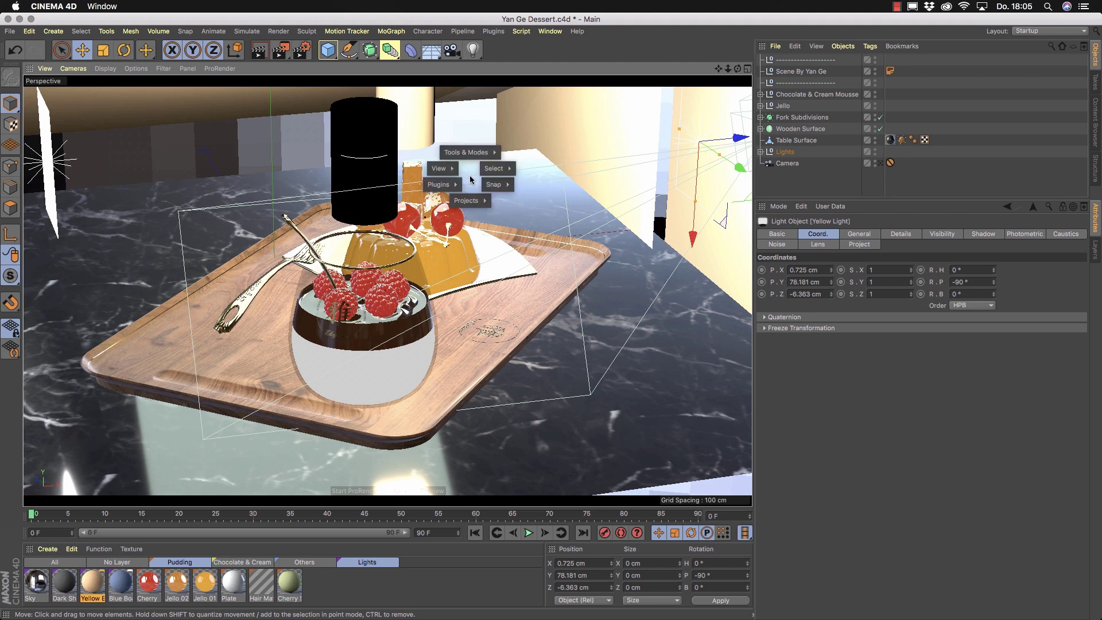
pyautogui.moveTo(468, 201)
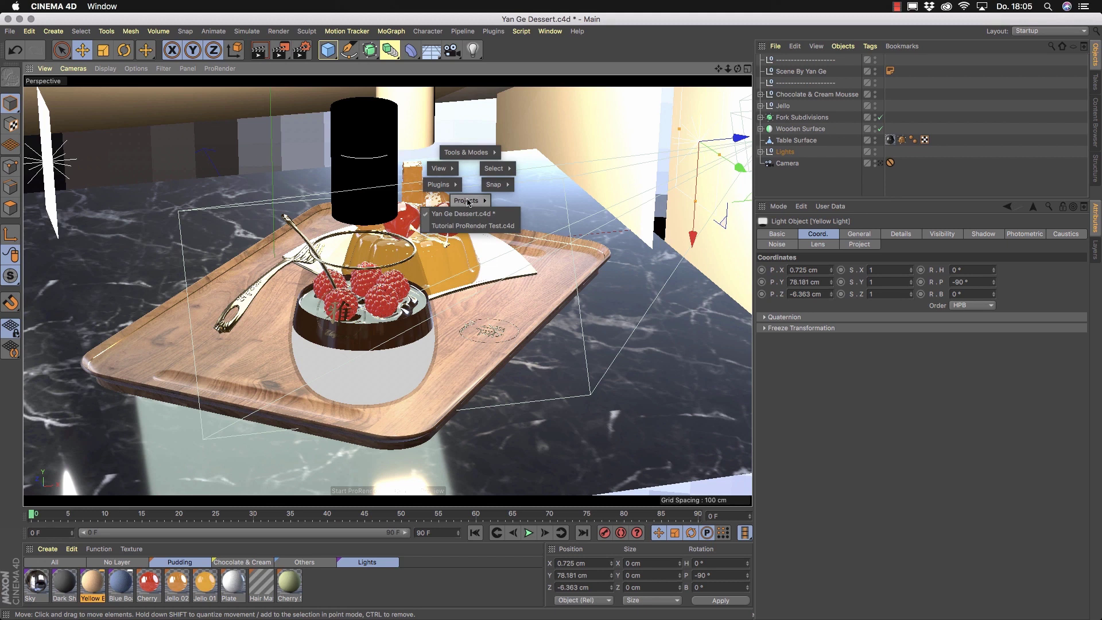
pyautogui.click(468, 227)
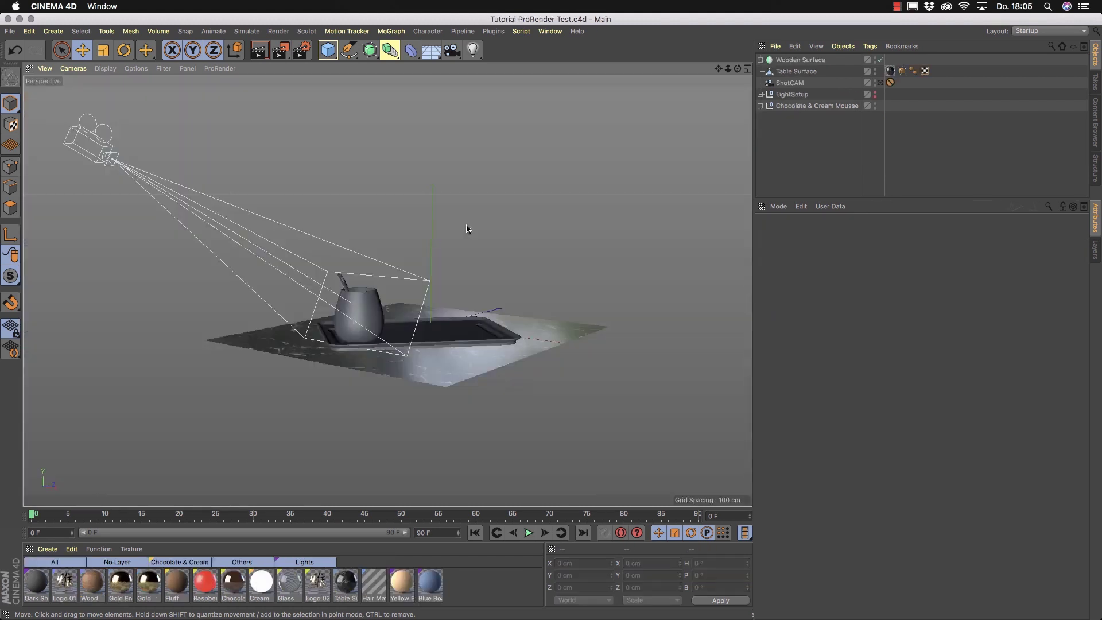
pyautogui.keyDown('alt'); pyautogui.moveTo(460, 229); pyautogui.dragTo(427, 321); pyautogui.keyUp('alt')
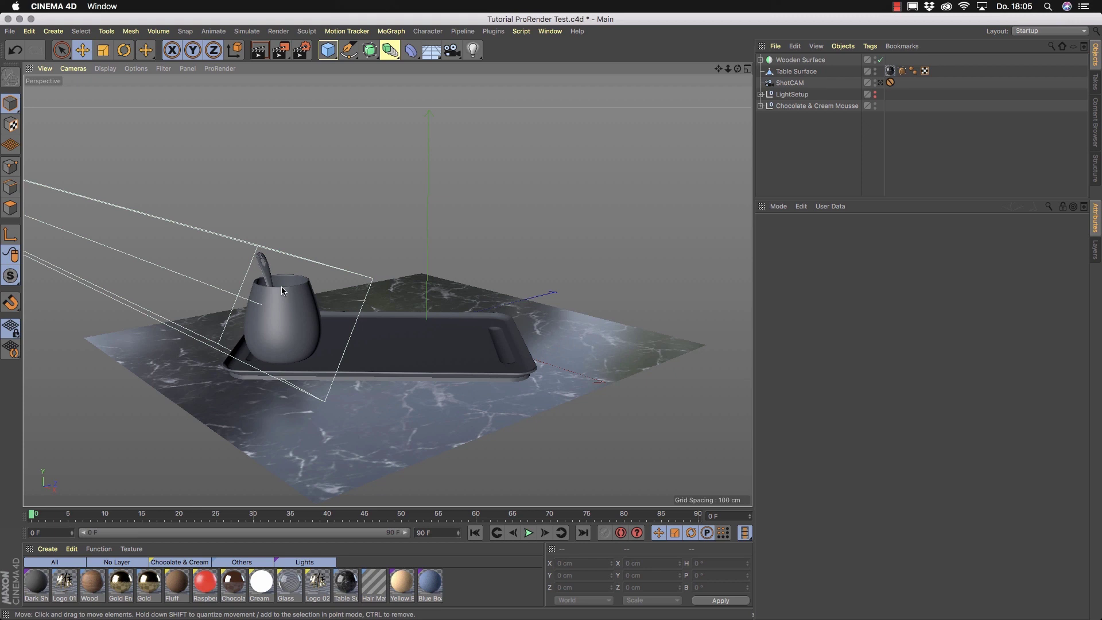
# Step: Open the render settings and change the renderer from Standard to ProRender
pyautogui.click(301, 52)
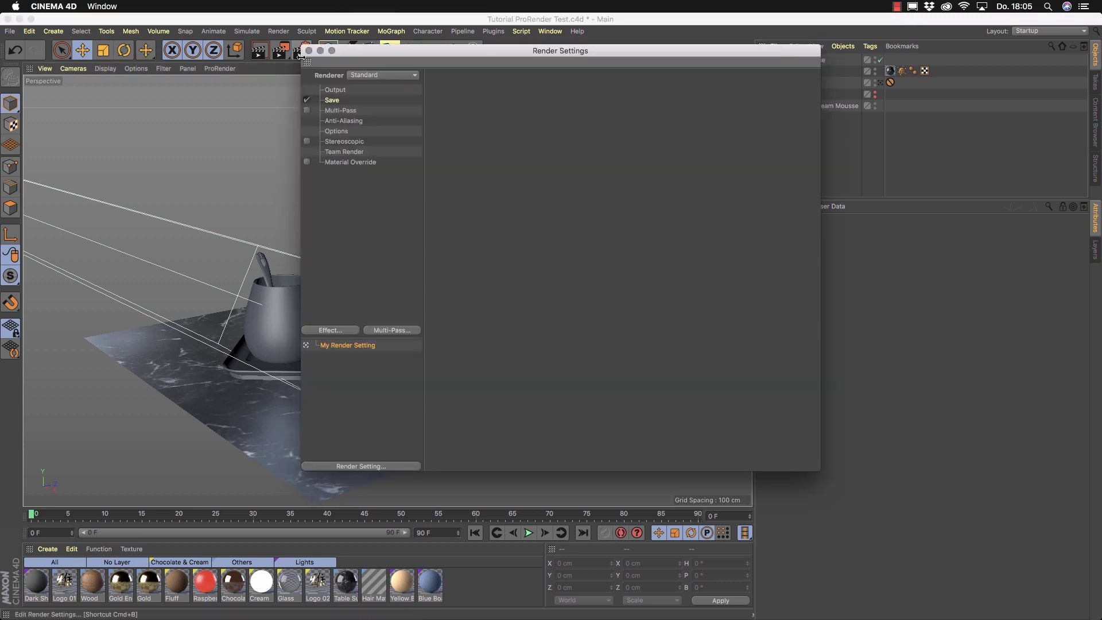
pyautogui.moveTo(406, 53); pyautogui.dragTo(310, 67)
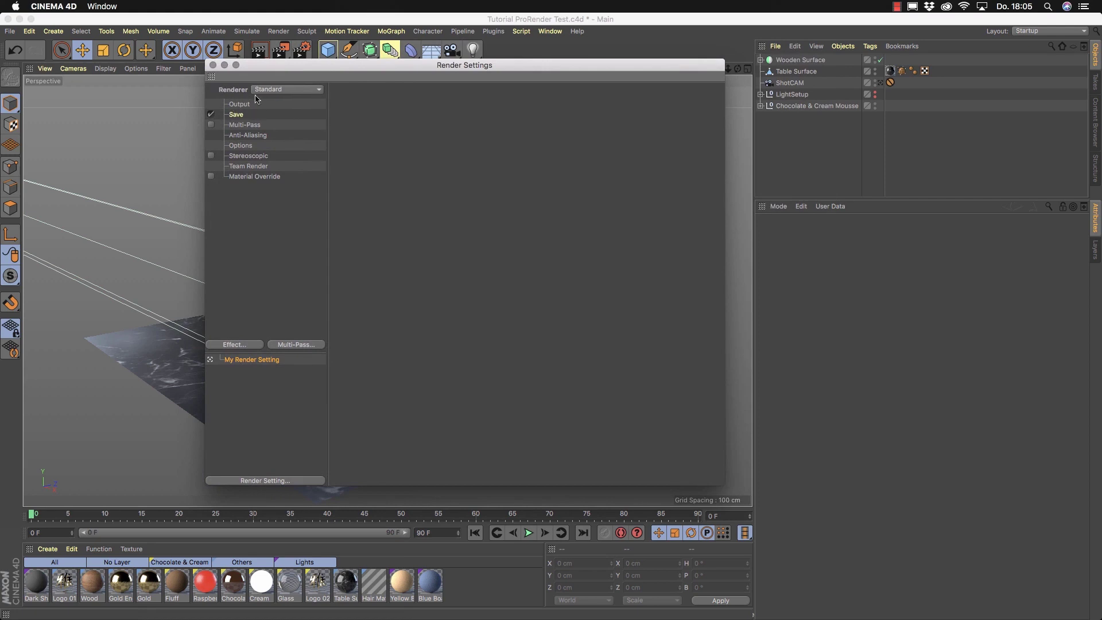
pyautogui.click(304, 90)
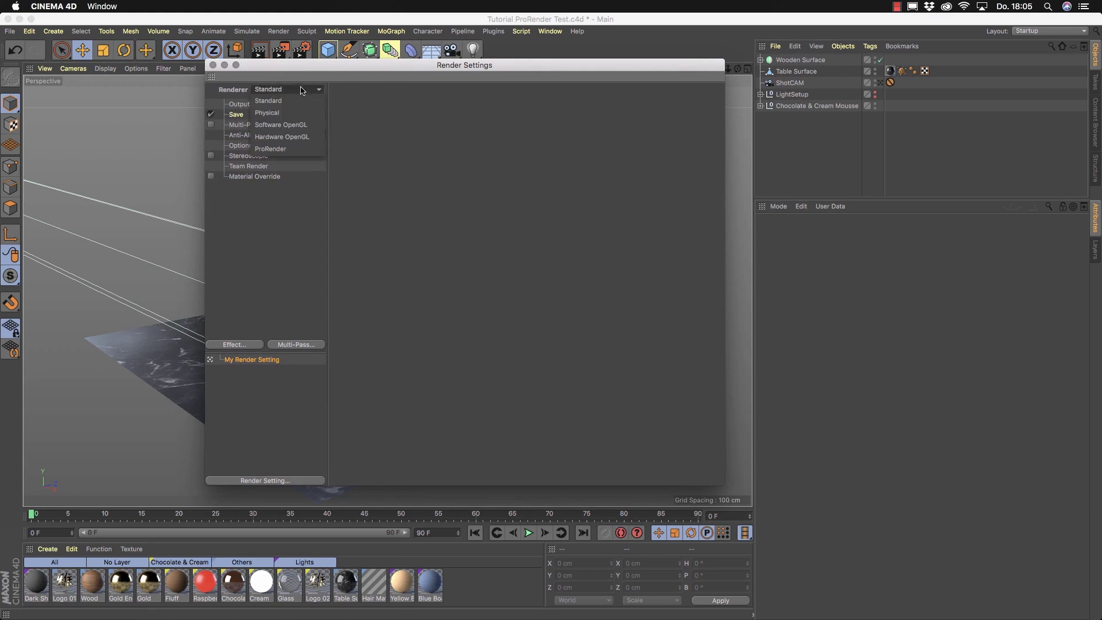
pyautogui.click(297, 151)
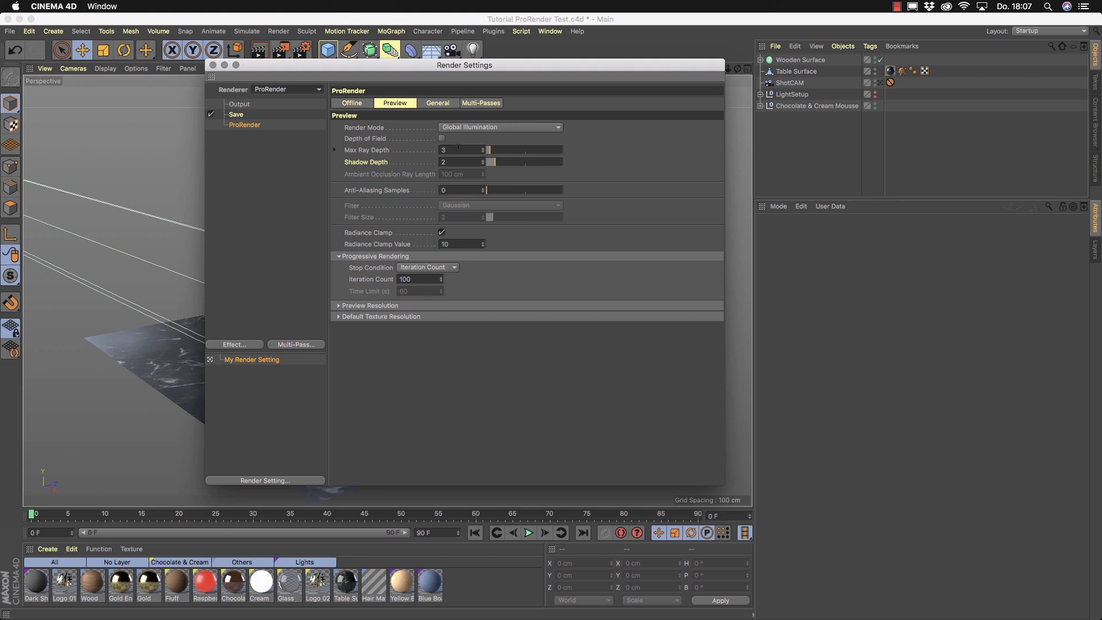
# Step: Start ProRender in the perspective view to preview the scene, and close the render settings
pyautogui.moveTo(269, 72); pyautogui.dragTo(565, 79)
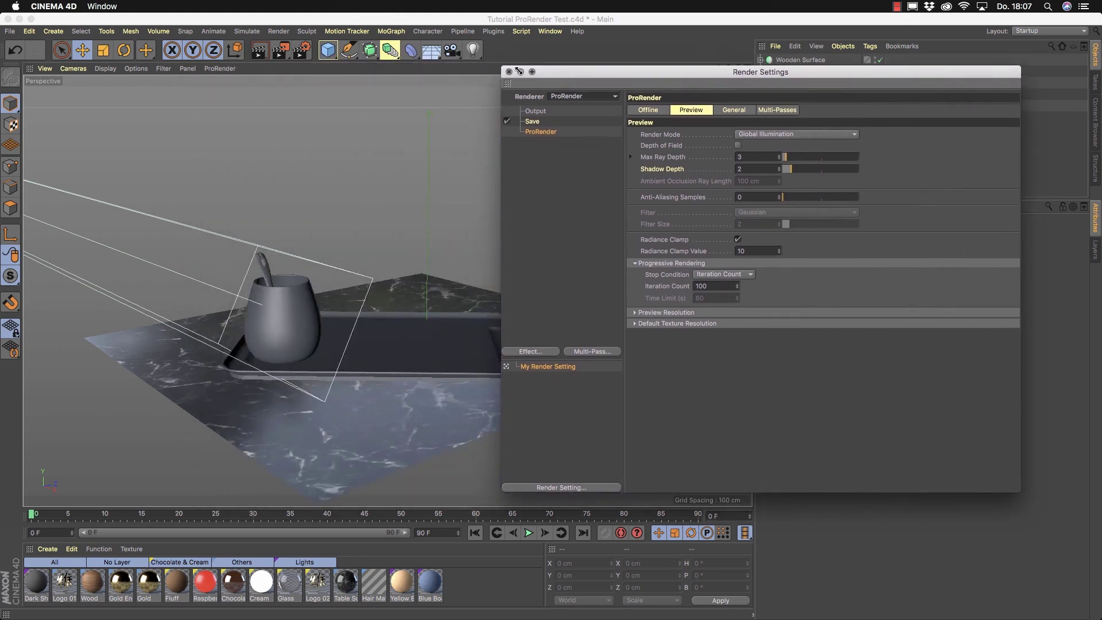
pyautogui.click(232, 70)
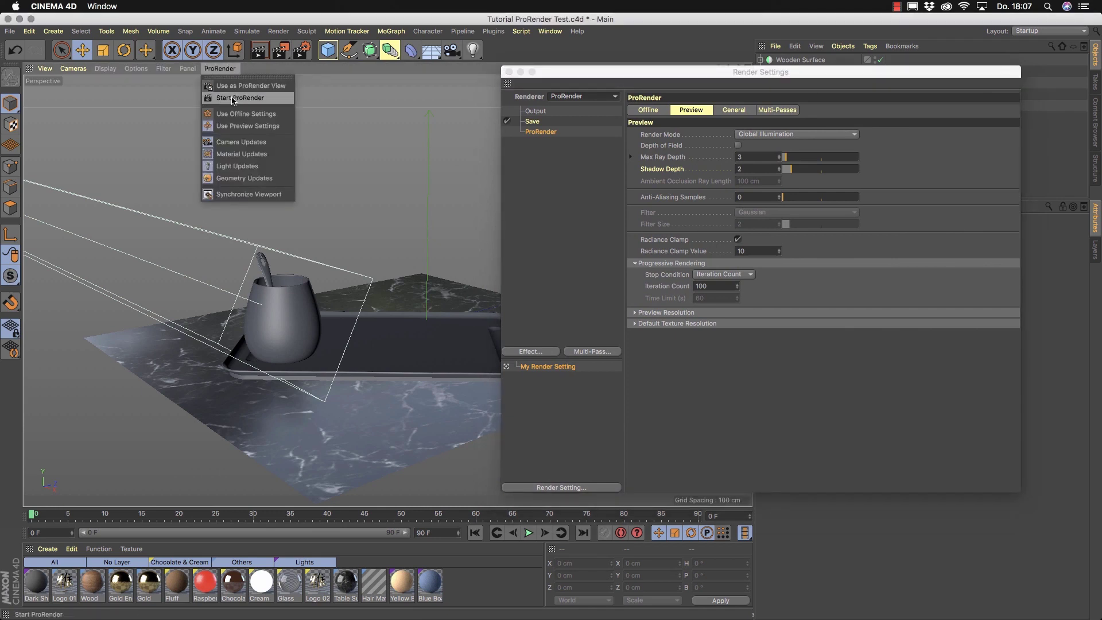
pyautogui.click(246, 99)
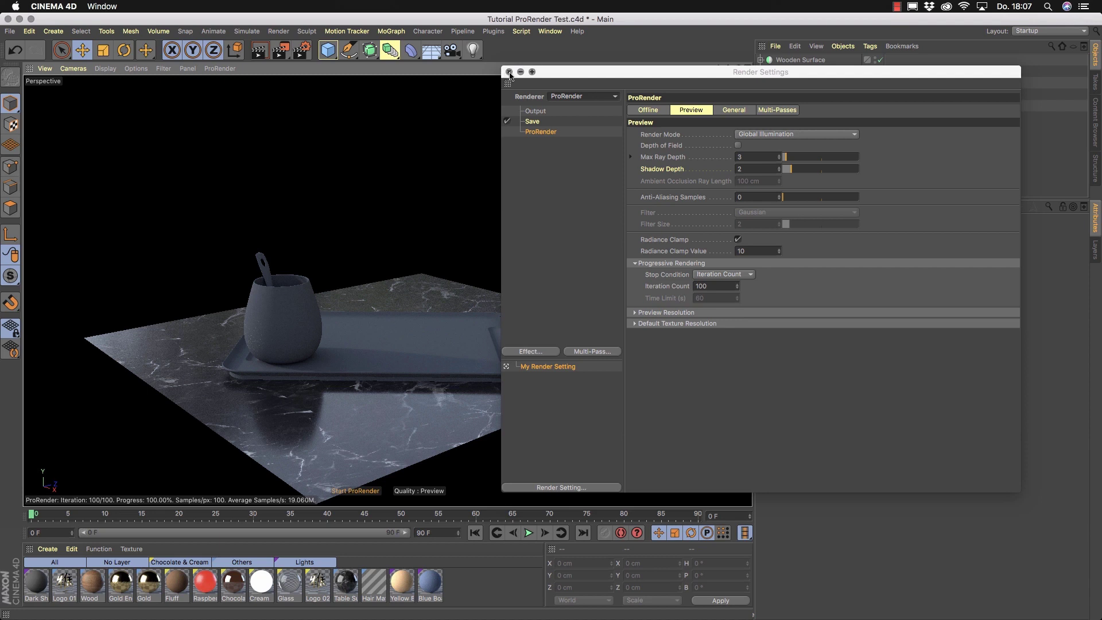
pyautogui.click(509, 73)
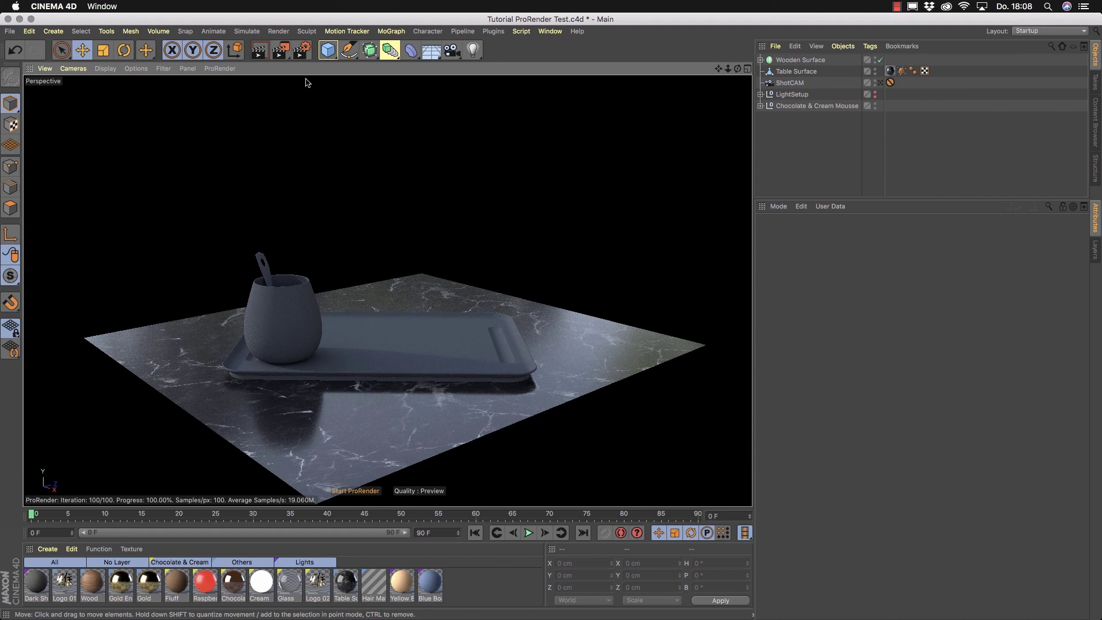
# Step: Disable Default Light in the general ProRender render settings and close the settings
pyautogui.click(302, 50)
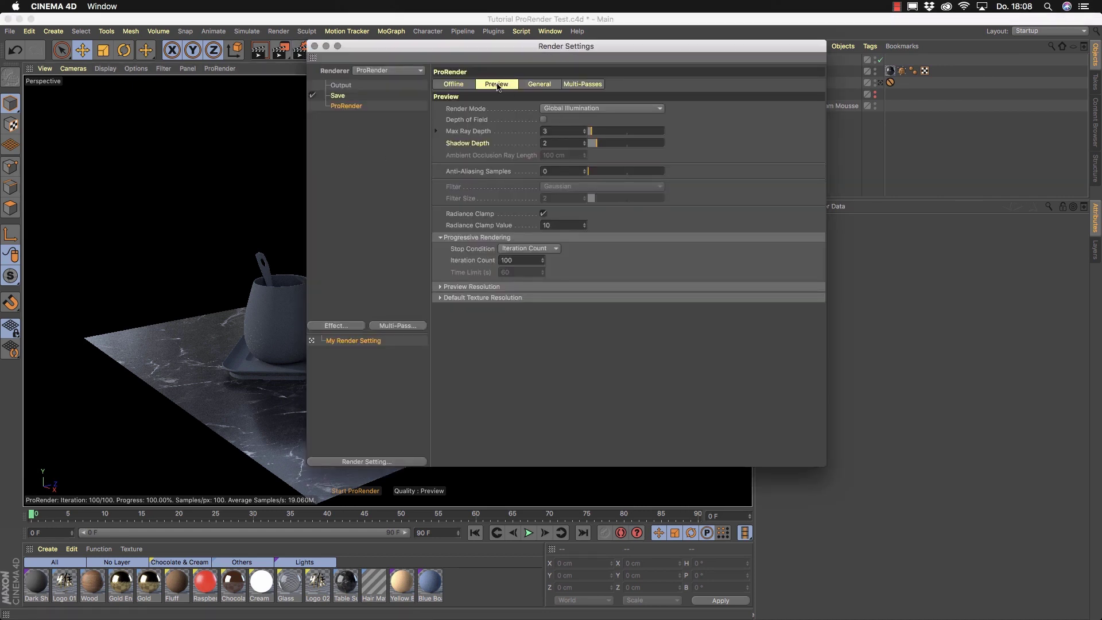
pyautogui.click(538, 85)
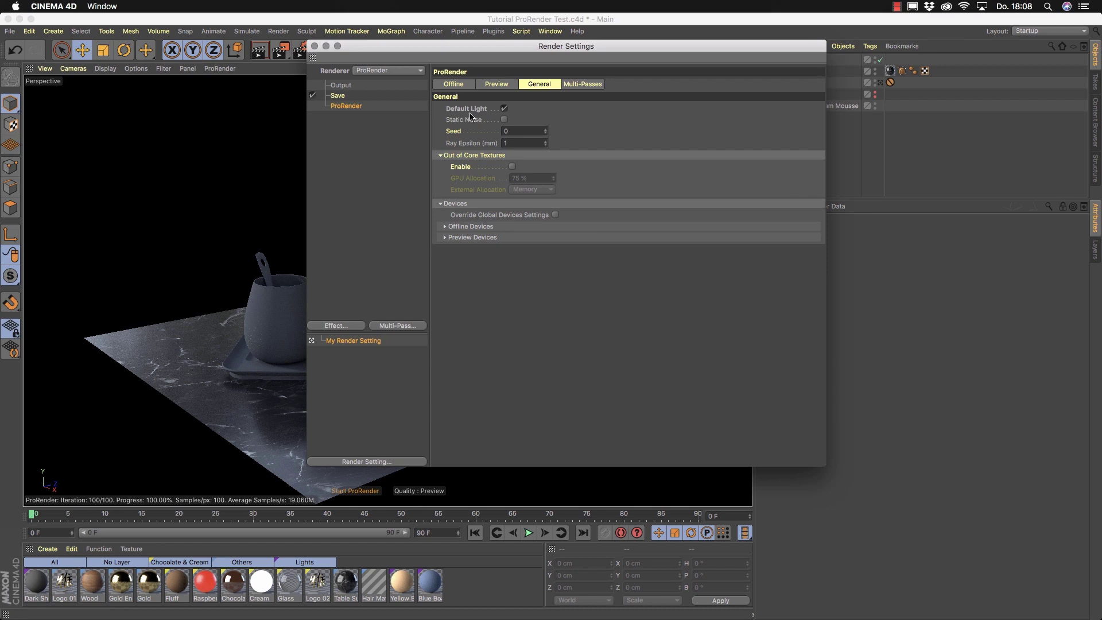
pyautogui.click(505, 109)
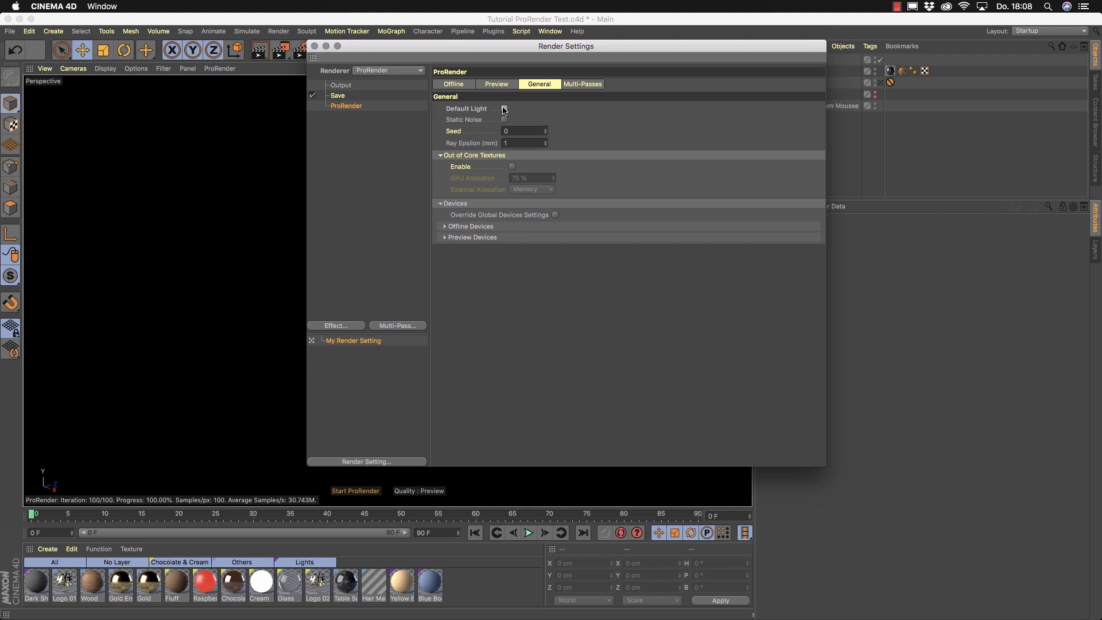
pyautogui.click(315, 46)
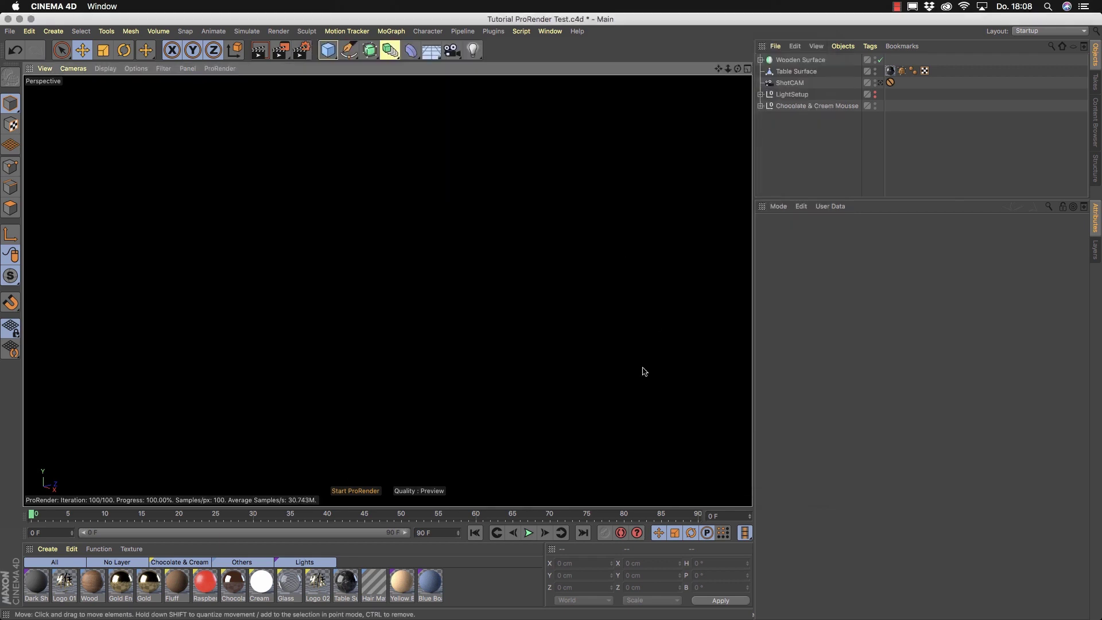
# Step: Stop the ProRender preview and add a Sky object to the scene
pyautogui.click(367, 493)
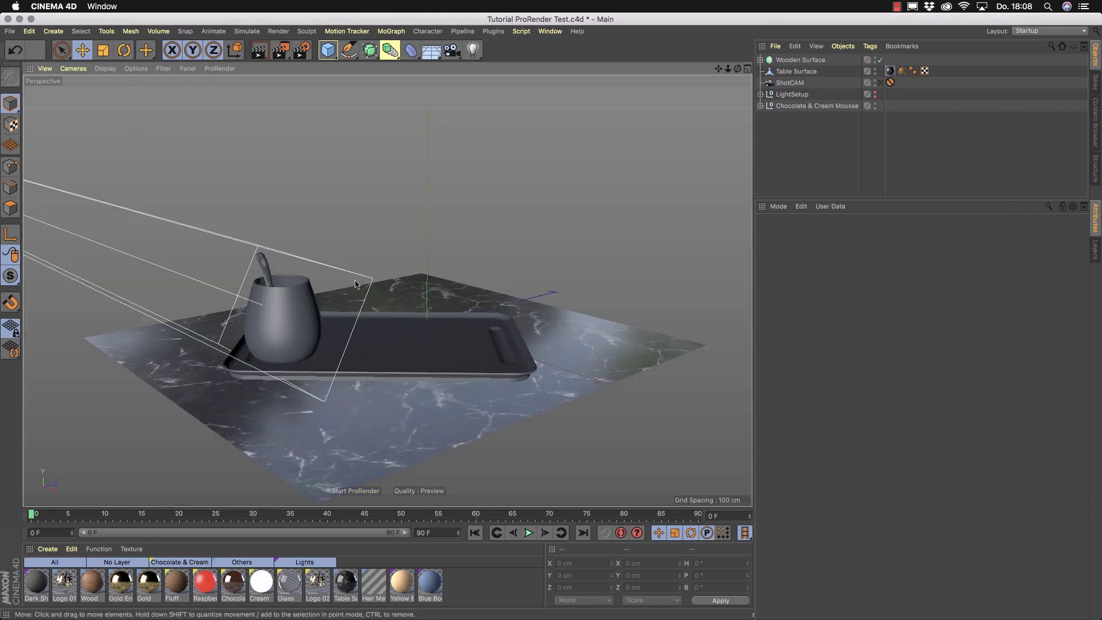
pyautogui.moveTo(267, 310)
pyautogui.keyDown('alt'); pyautogui.mouseDown()
pyautogui.moveTo(460, 300)
pyautogui.moveTo(361, 337)
pyautogui.moveTo(324, 319)
pyautogui.moveTo(354, 319)
pyautogui.mouseUp(); pyautogui.keyUp('alt')
pyautogui.keyDown('alt'); pyautogui.moveTo(409, 335); pyautogui.dragTo(418, 330, button='middle'); pyautogui.keyUp('alt')
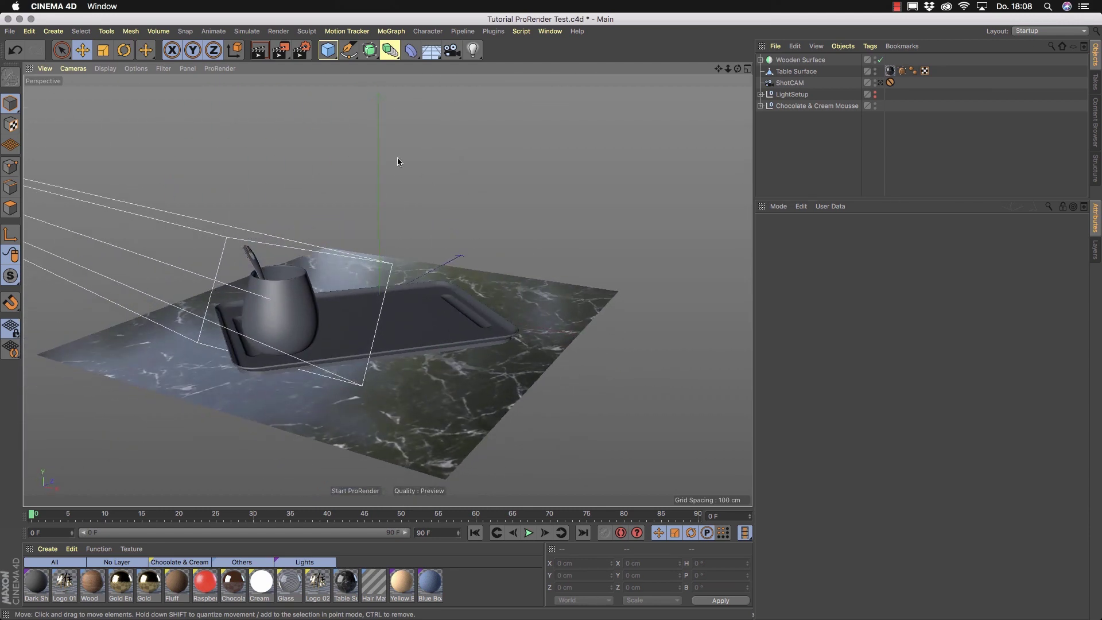
pyautogui.click(431, 49)
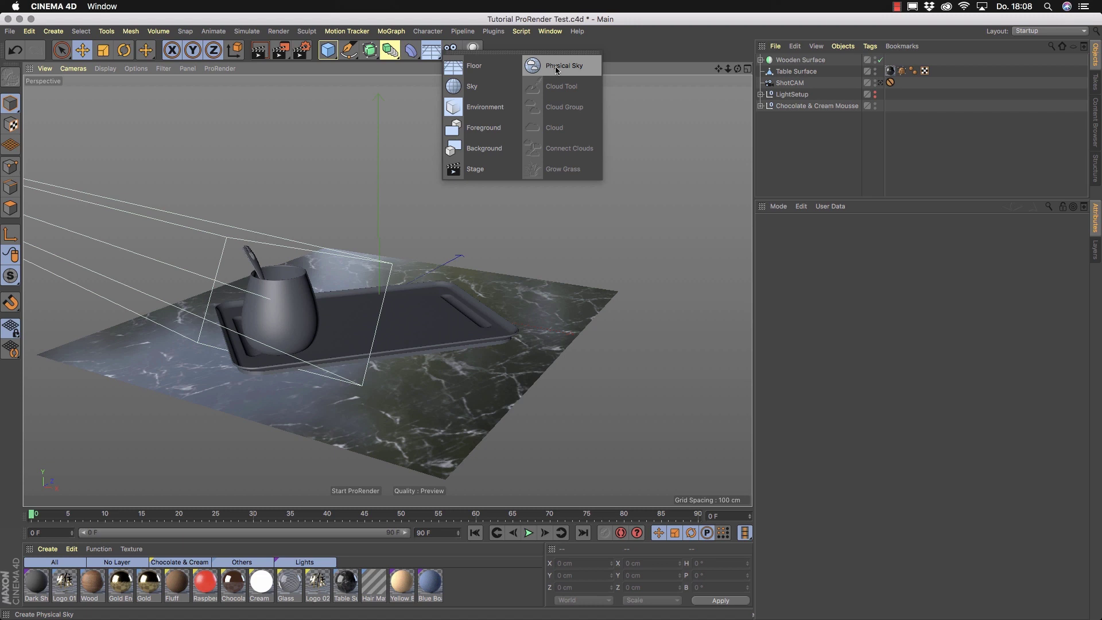
pyautogui.click(482, 92)
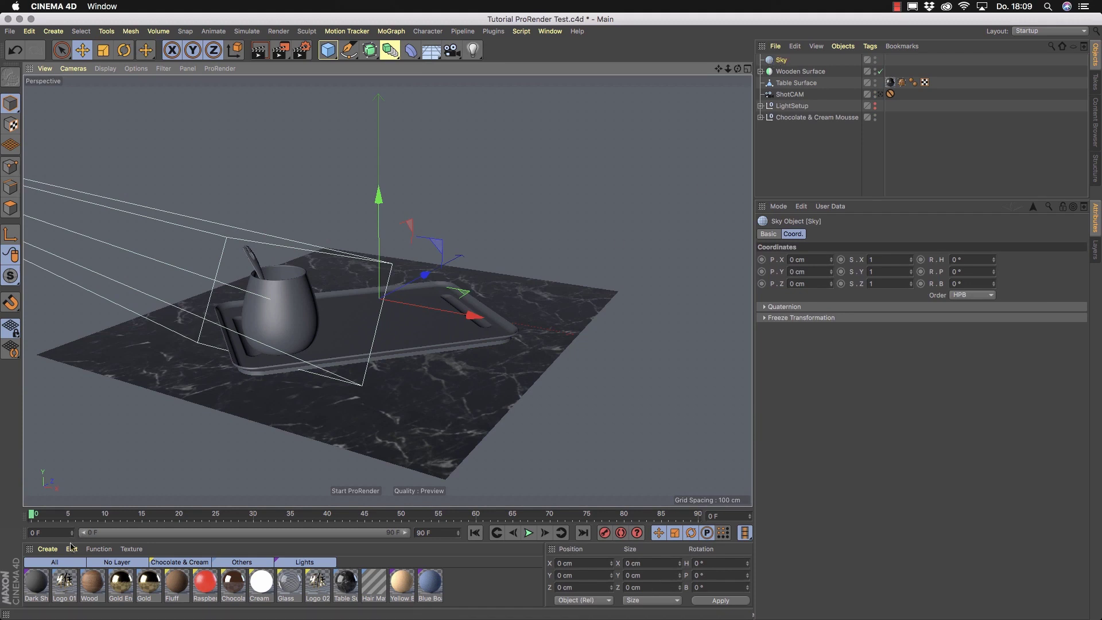
# Step: Create a new PBR material named "Sky" and apply it to the Sky object
pyautogui.click(49, 550)
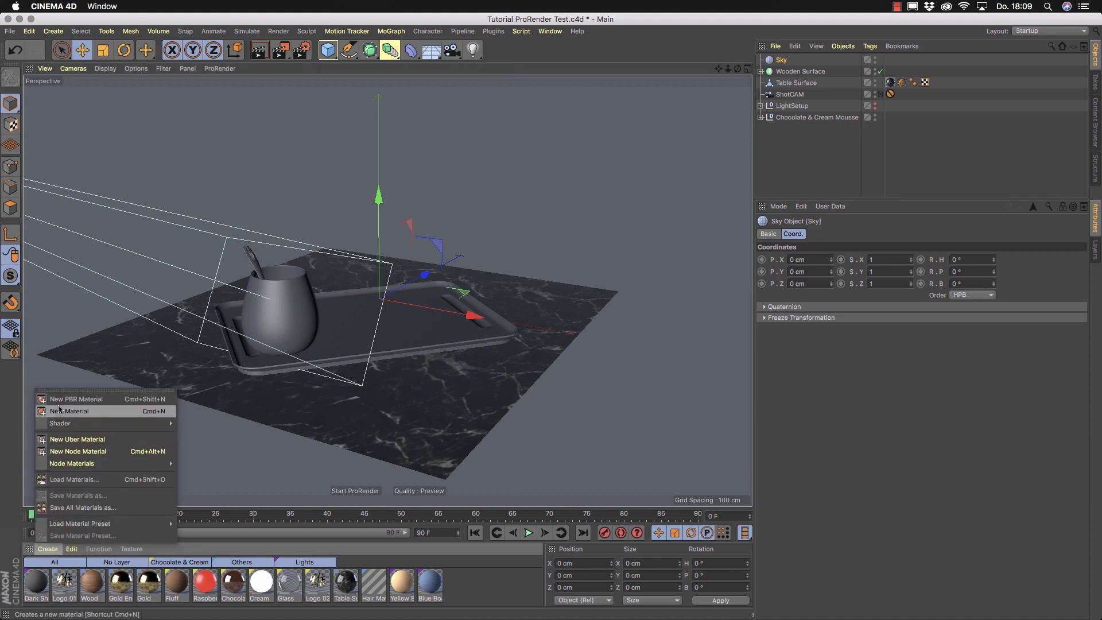
pyautogui.click(77, 400)
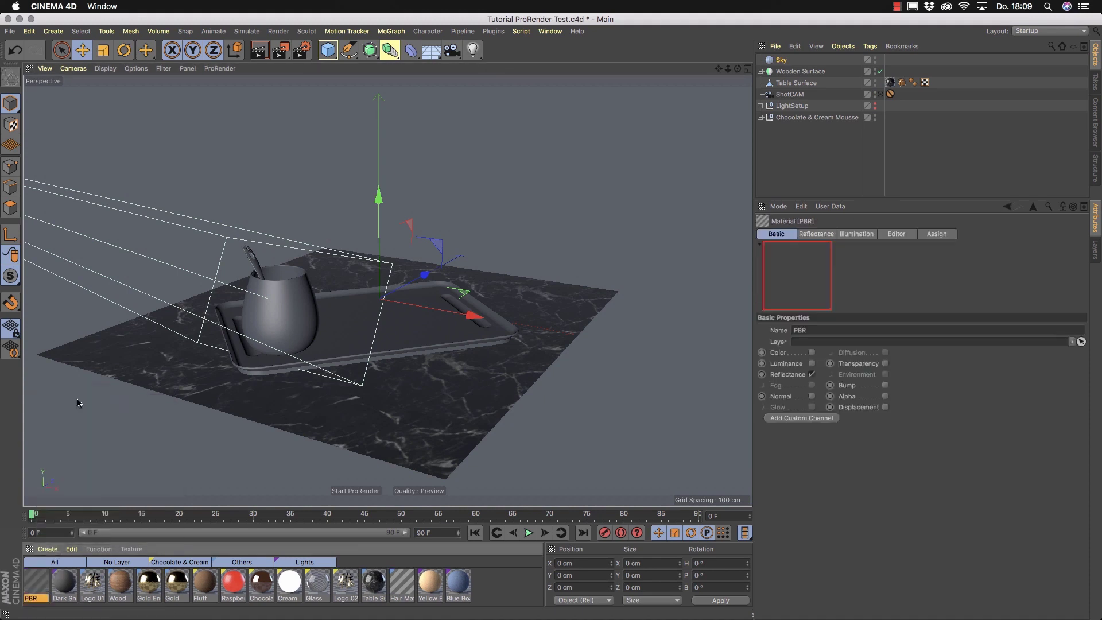
pyautogui.doubleClick(34, 599)
pyautogui.write('Sky')
pyautogui.press('Return')
pyautogui.moveTo(955, 34); pyautogui.dragTo(782, 63)
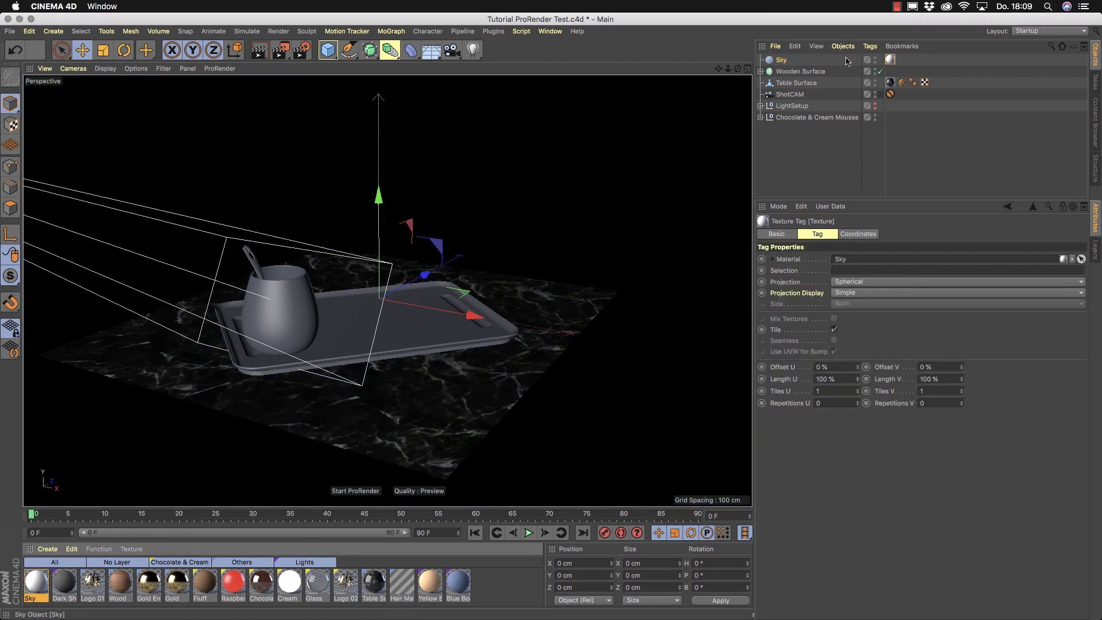
# Step: Disable Reflectance and enable Luminance as the only active channel in the Sky material
pyautogui.doubleClick(36, 583)
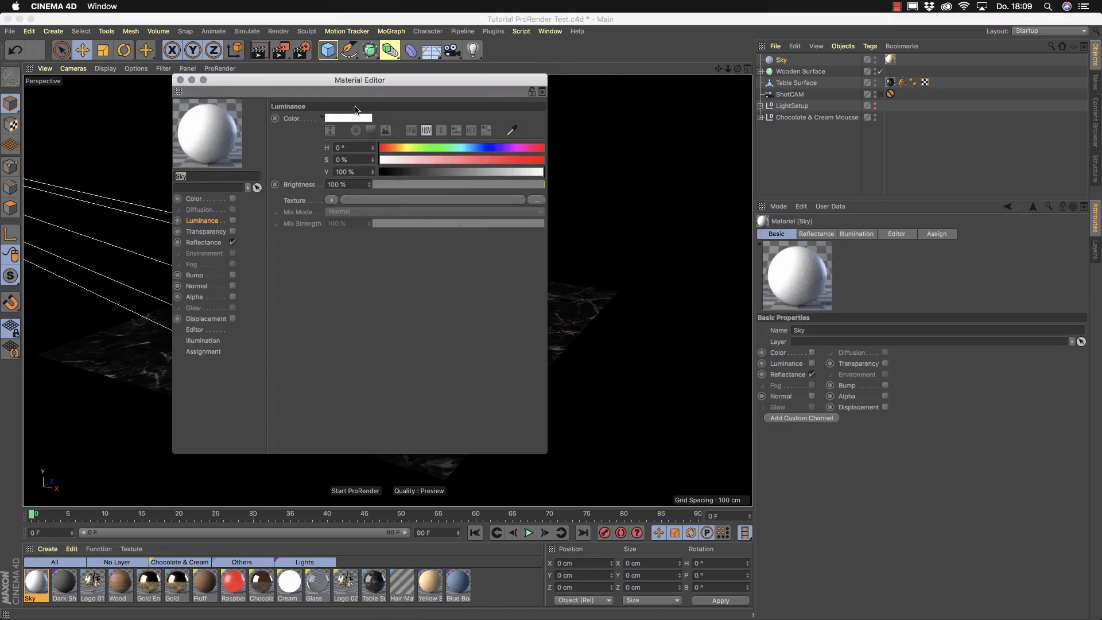
pyautogui.moveTo(545, 452); pyautogui.dragTo(539, 376)
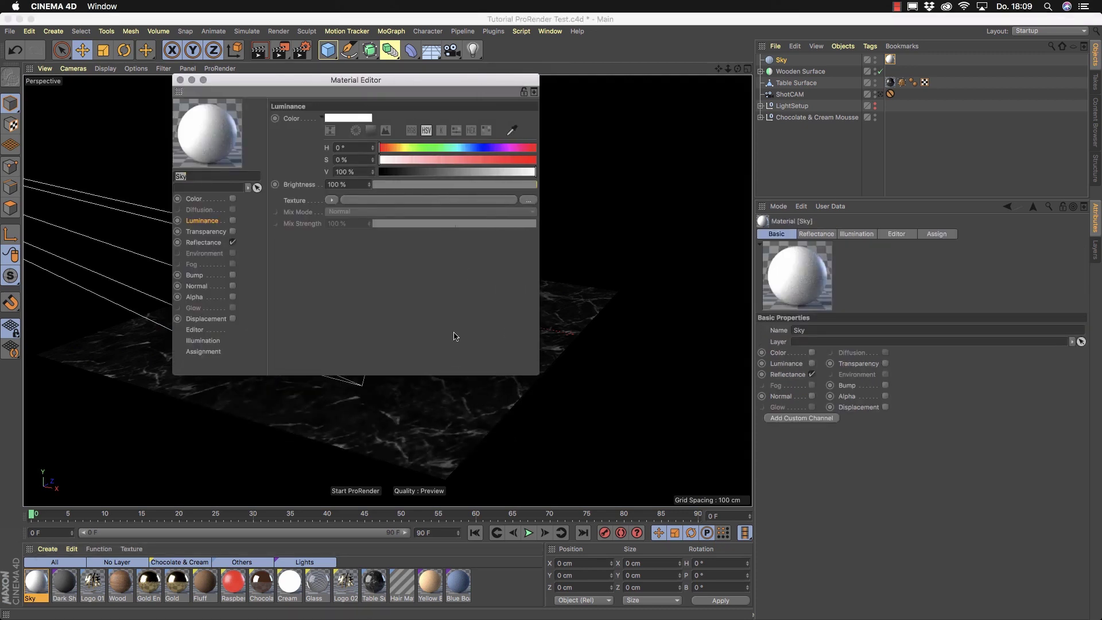
pyautogui.click(233, 242)
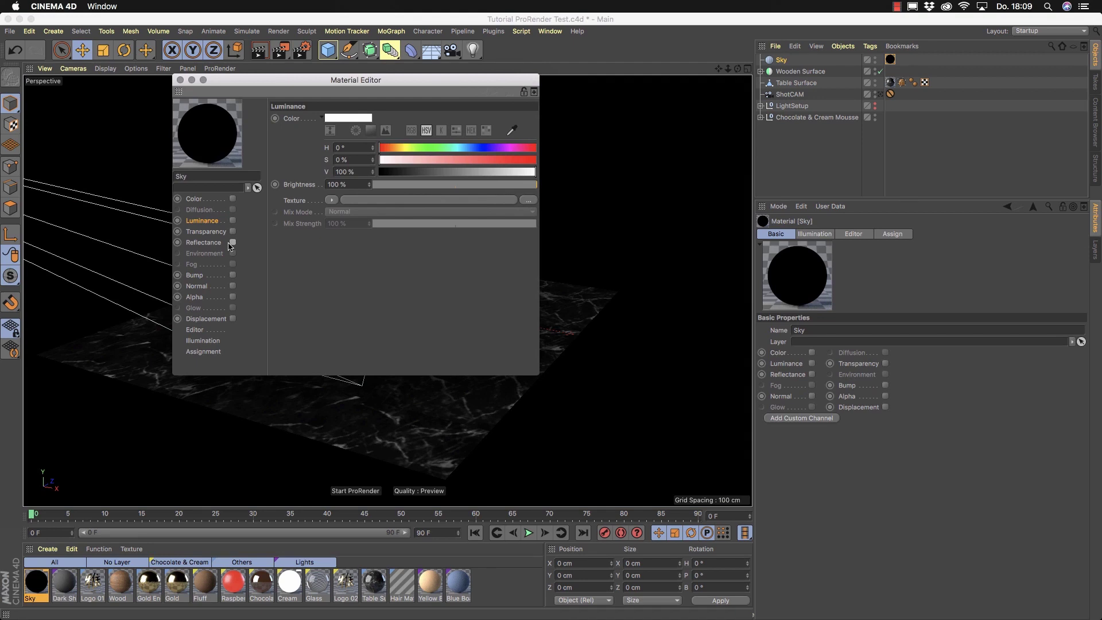
pyautogui.click(232, 220)
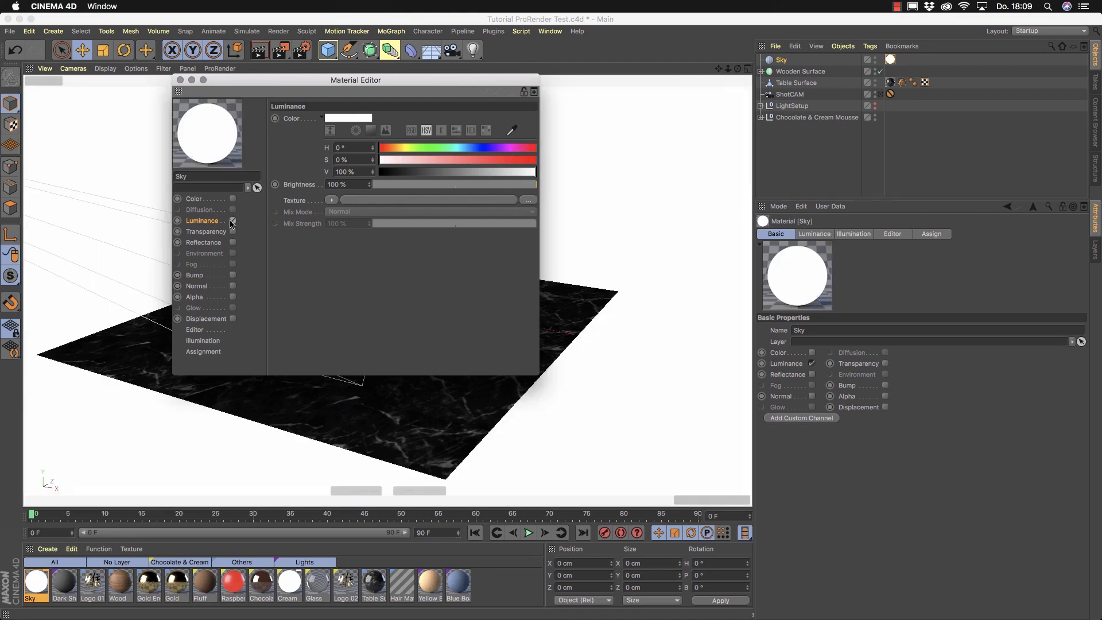
# Step: Load kiara_interior_2k.hdr from the tex folder as the Luminance texture of the Sky material
pyautogui.click(529, 199)
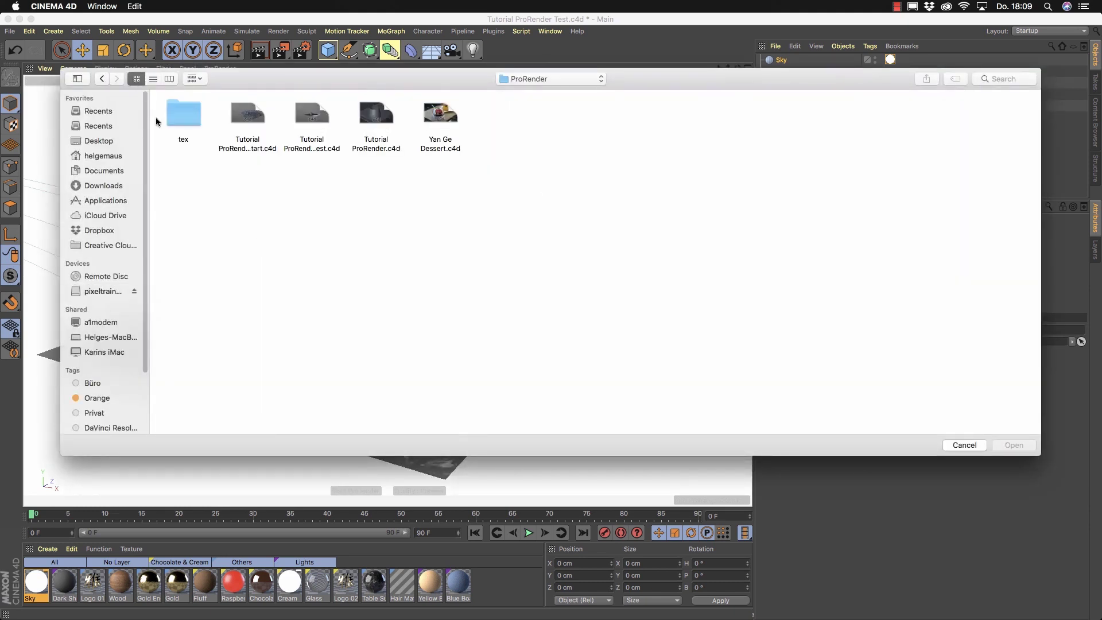
pyautogui.doubleClick(191, 119)
pyautogui.click(517, 118)
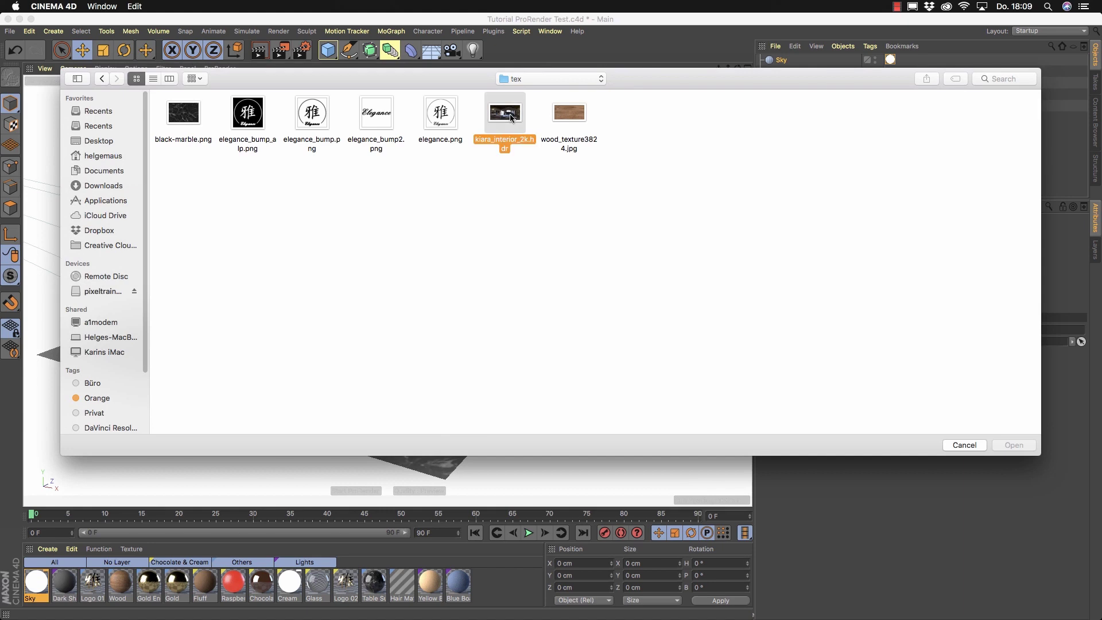
pyautogui.click(1008, 444)
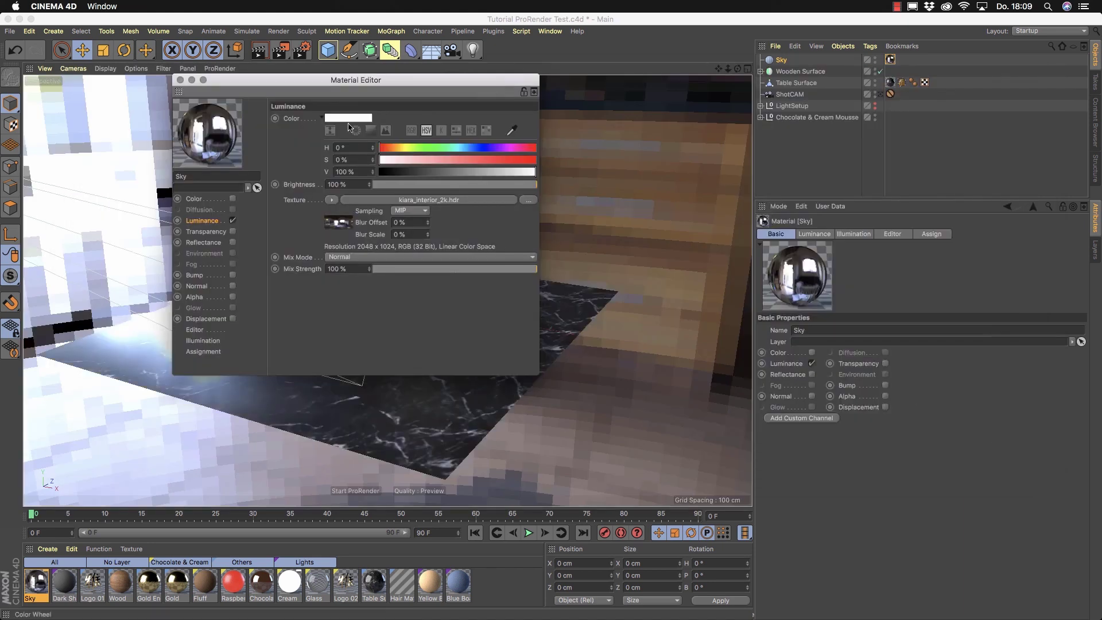
# Step: Set the Sky material's Texture Preview Size to 512x512 (1 MB) in its Editor settings
pyautogui.moveTo(228, 84); pyautogui.dragTo(740, 319)
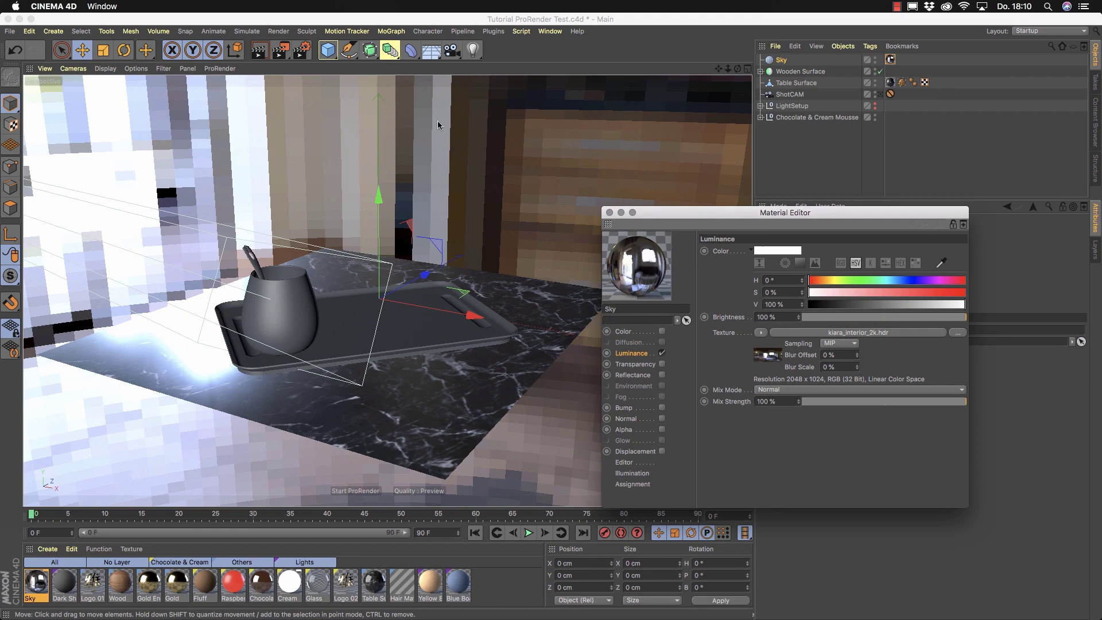
pyautogui.click(624, 463)
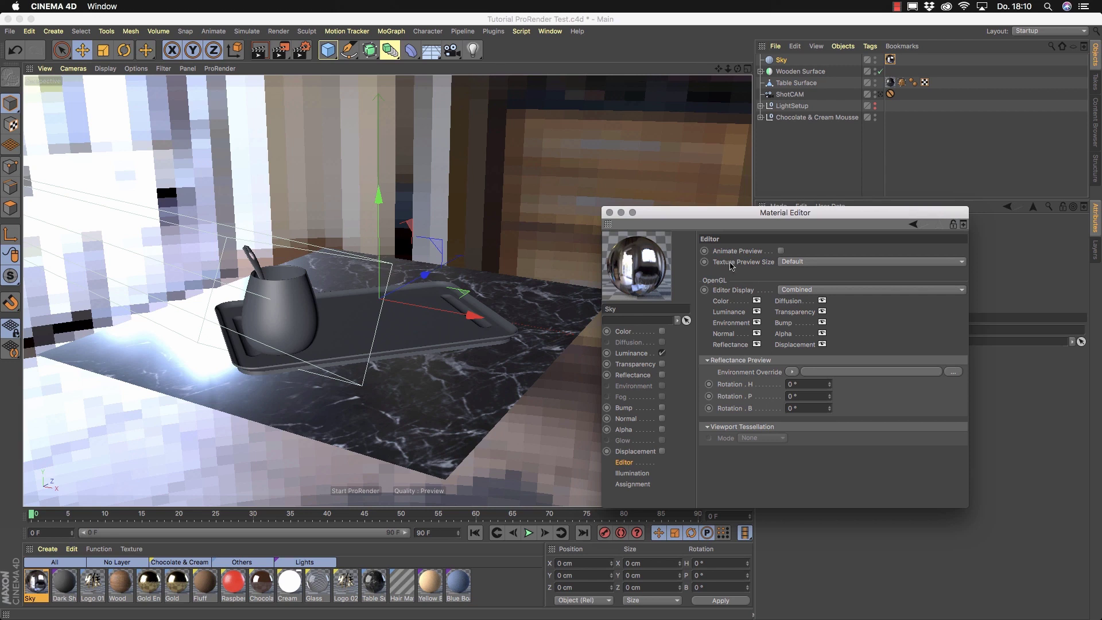
pyautogui.click(801, 263)
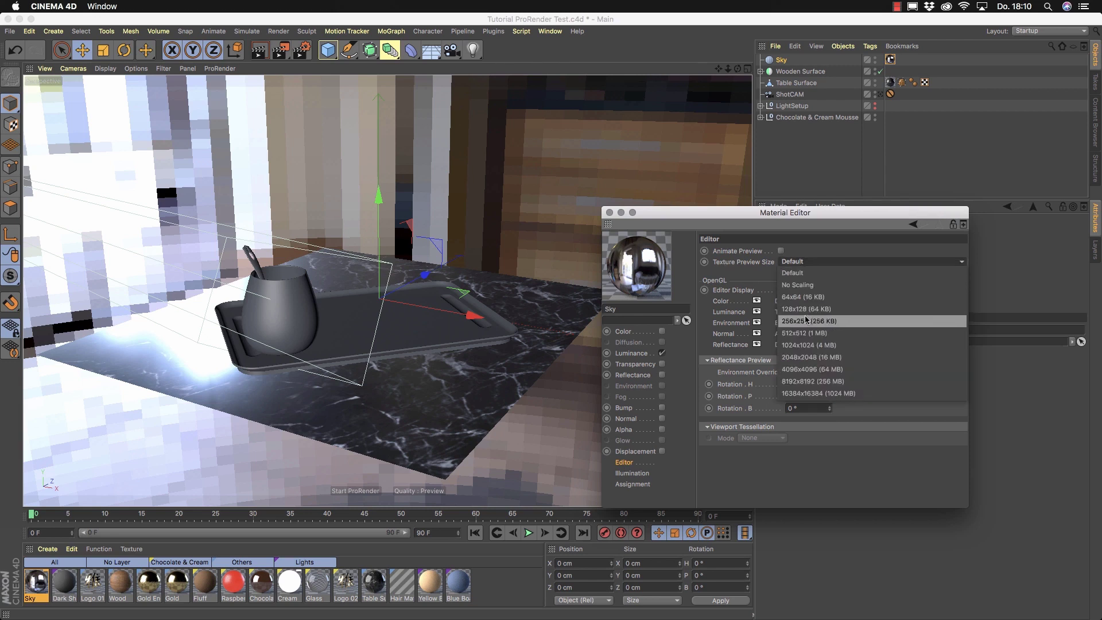
pyautogui.click(802, 334)
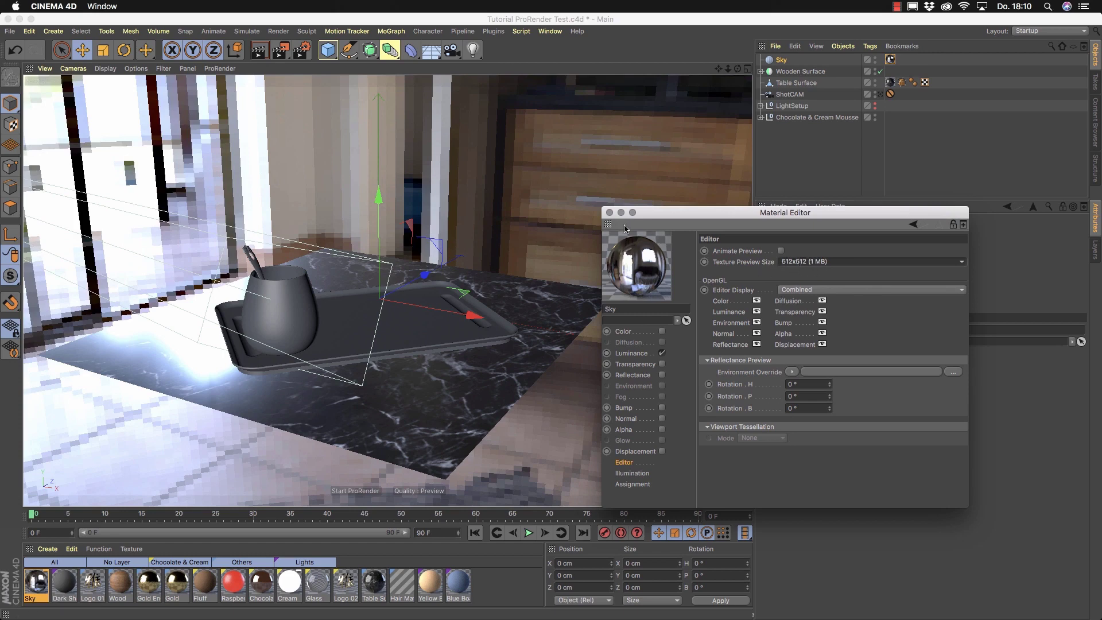
# Step: Close the Material Editor and start the ProRender preview with a closer view of the cup and tray
pyautogui.click(610, 213)
pyautogui.moveTo(327, 323)
pyautogui.keyDown('alt'); pyautogui.mouseDown()
pyautogui.moveTo(534, 305)
pyautogui.moveTo(159, 315)
pyautogui.moveTo(265, 354)
pyautogui.moveTo(492, 395)
pyautogui.mouseUp(); pyautogui.keyUp('alt')
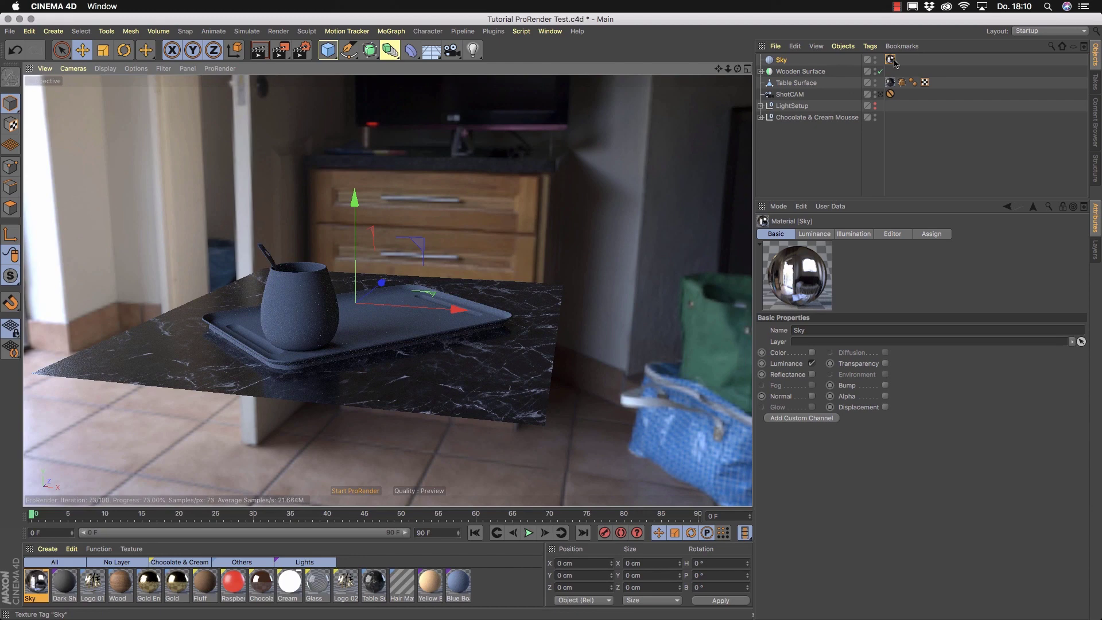
pyautogui.keyDown('alt'); pyautogui.moveTo(309, 320); pyautogui.dragTo(432, 329, button='right'); pyautogui.keyUp('alt')
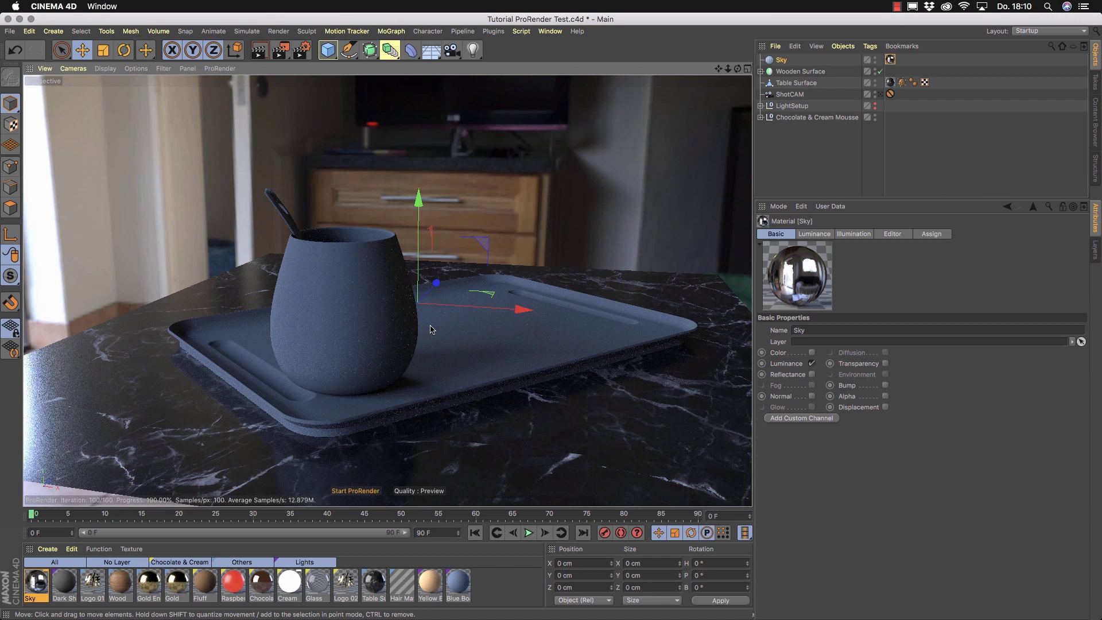
# Step: Try Direct Illumination without Shadows and Ambient Occlusion as the ProRender preview render mode, and set it back to Global Illumination
pyautogui.click(301, 52)
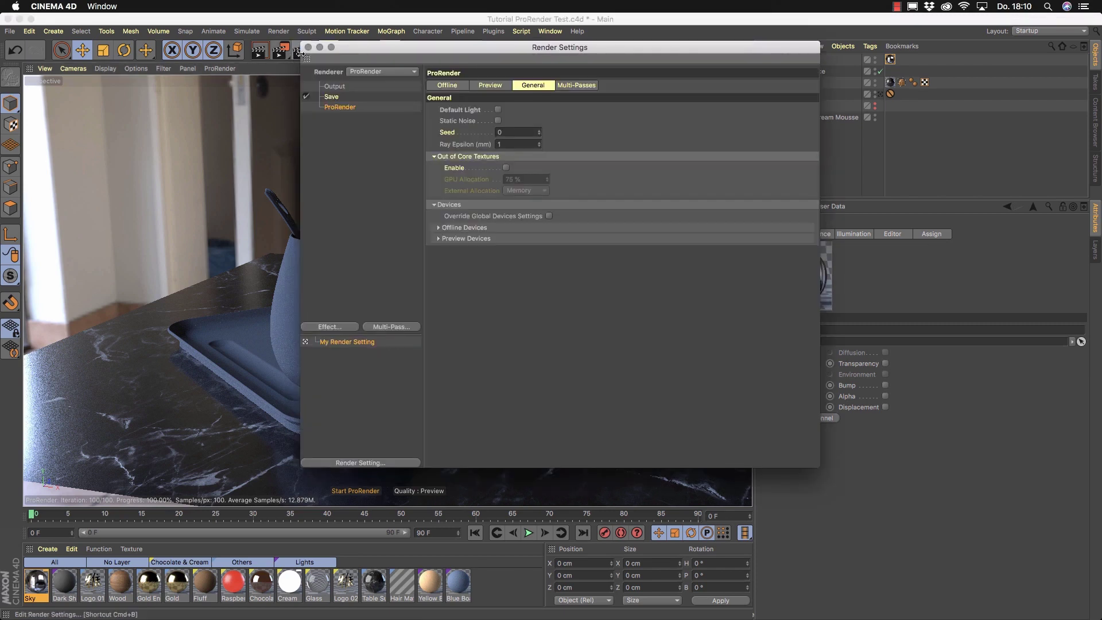
pyautogui.click(491, 85)
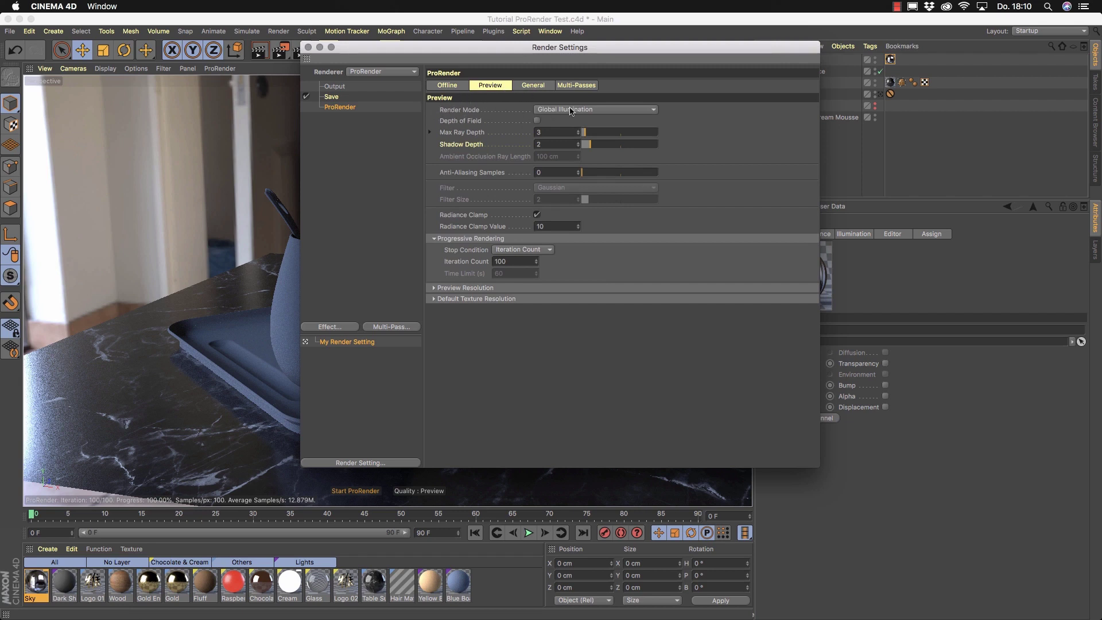
pyautogui.click(653, 111)
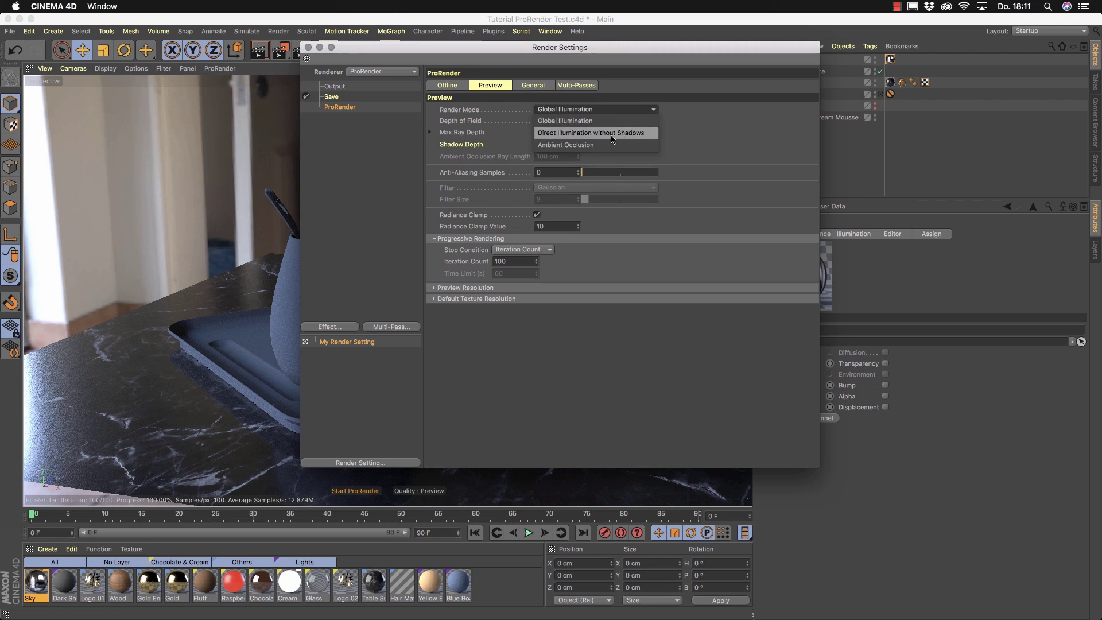
pyautogui.click(614, 138)
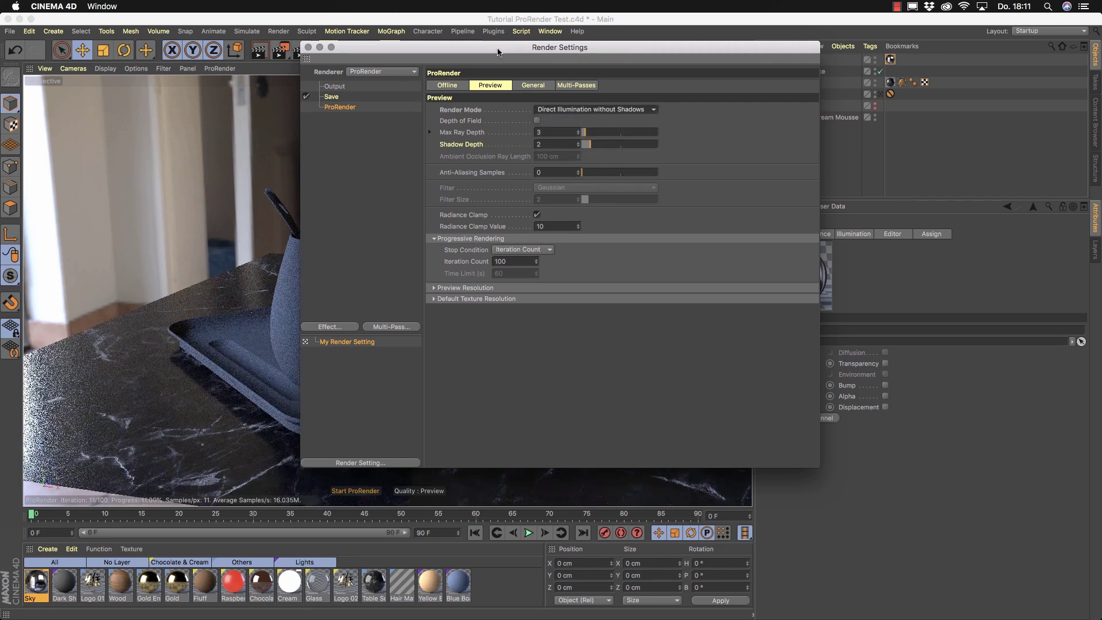
pyautogui.moveTo(499, 51); pyautogui.dragTo(635, 65)
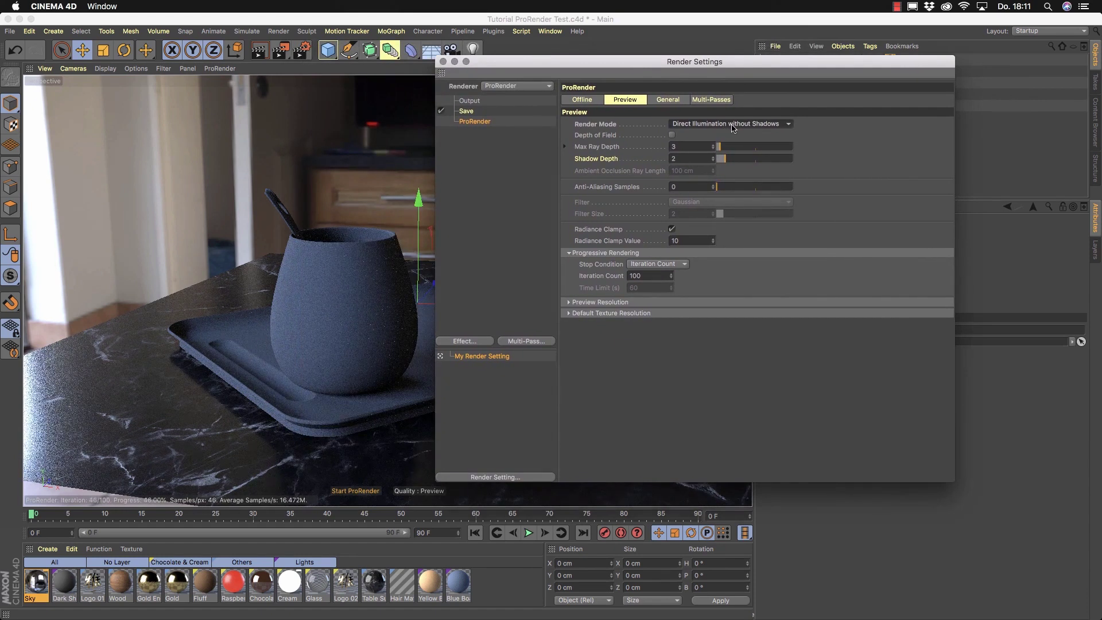
pyautogui.click(725, 125)
pyautogui.click(703, 159)
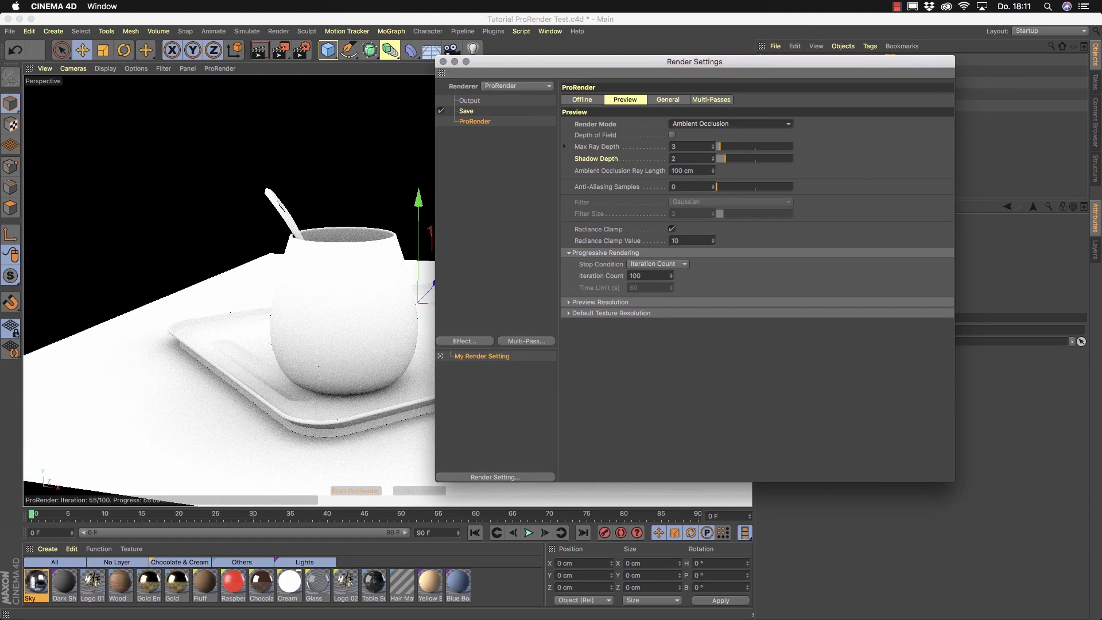
pyautogui.click(719, 124)
pyautogui.click(717, 135)
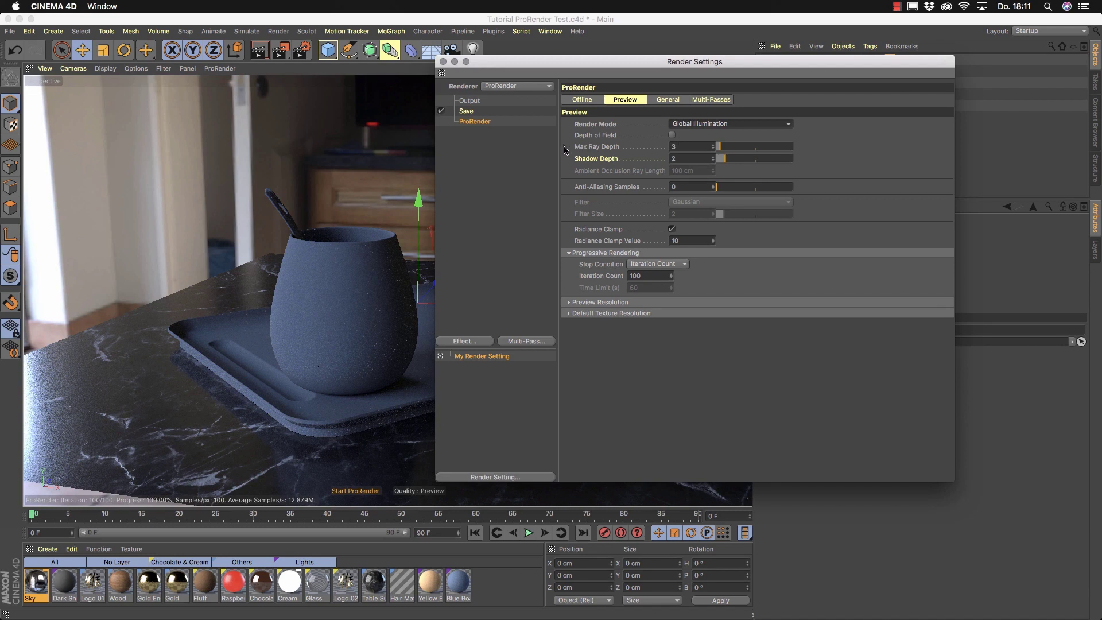
# Step: Inspect the individual depth settings under Max Ray Depth for the ProRender preview and close the render settings
pyautogui.click(565, 147)
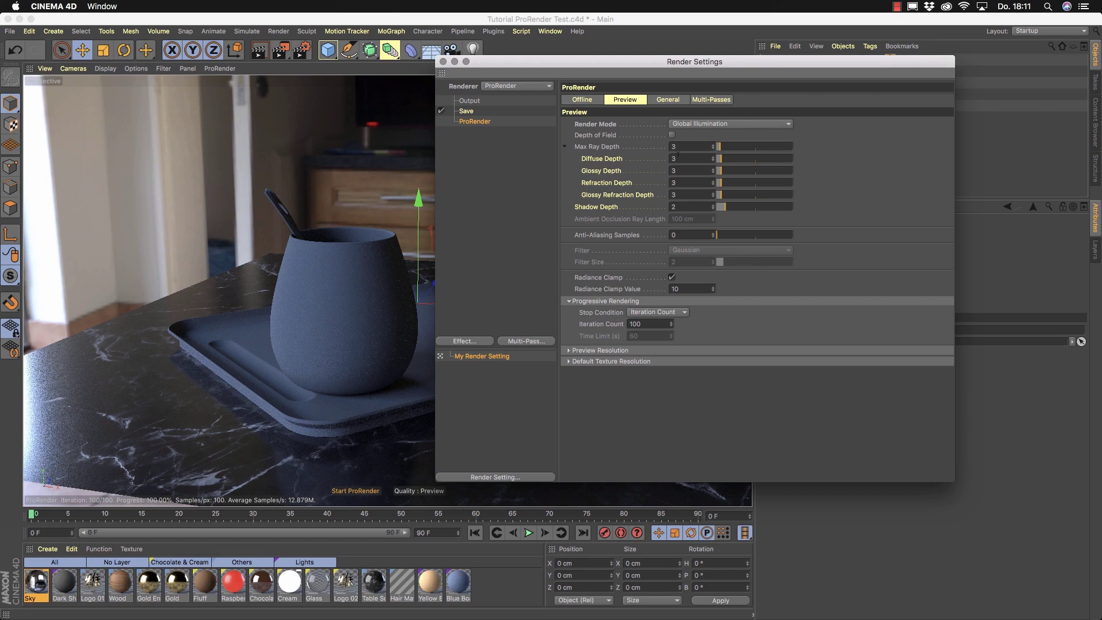
pyautogui.click(566, 147)
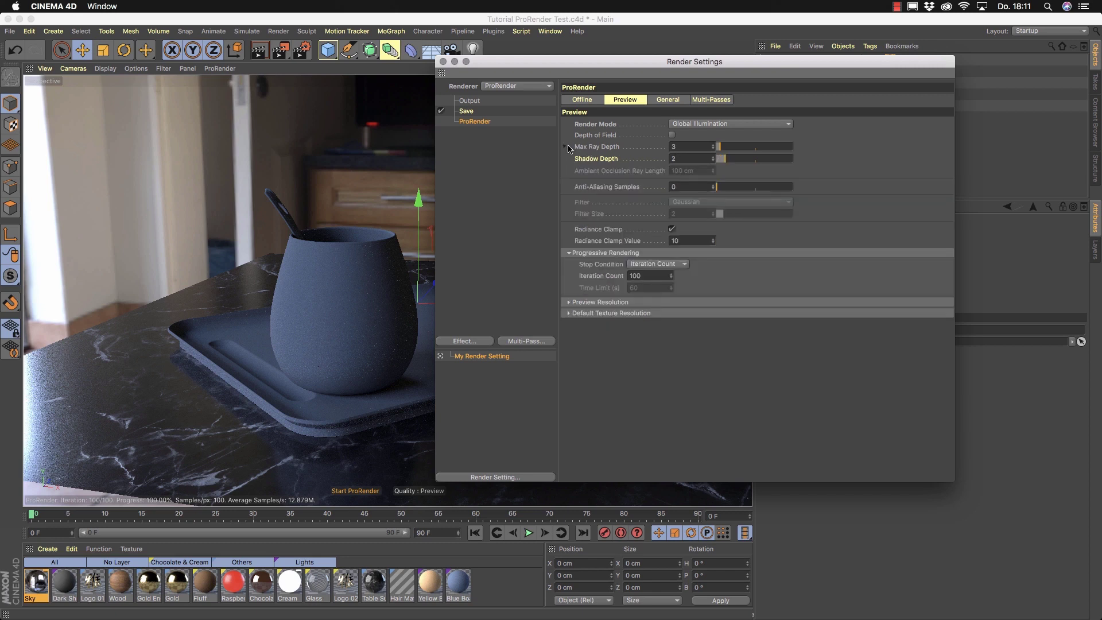
pyautogui.click(442, 62)
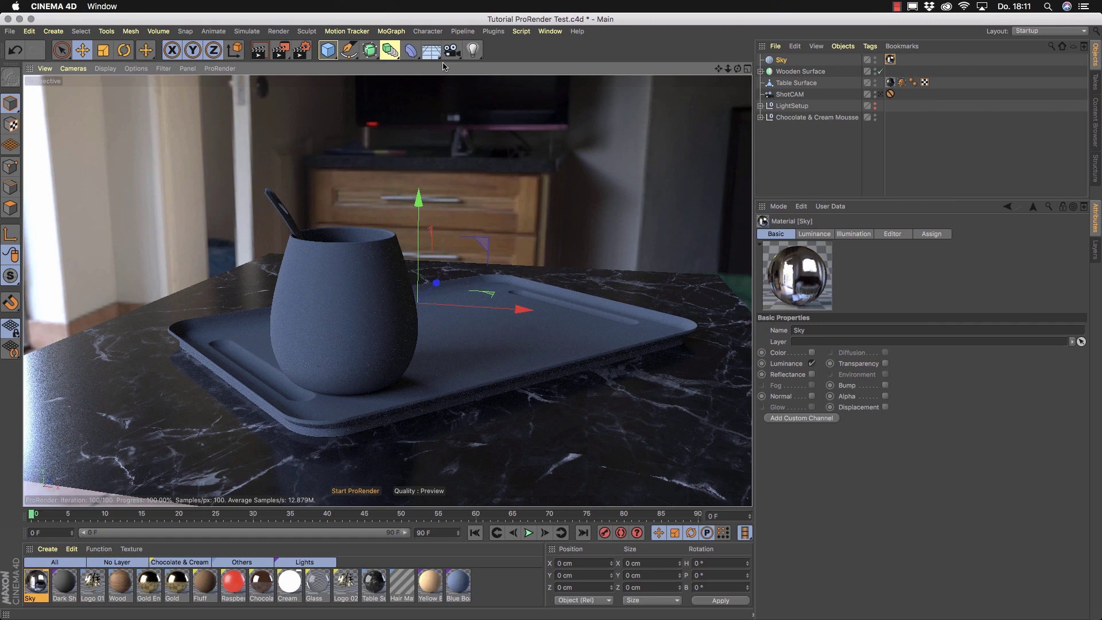
# Step: Rotate the Sky object to a heading of about -84° to reposition the HDR lighting
pyautogui.click(775, 60)
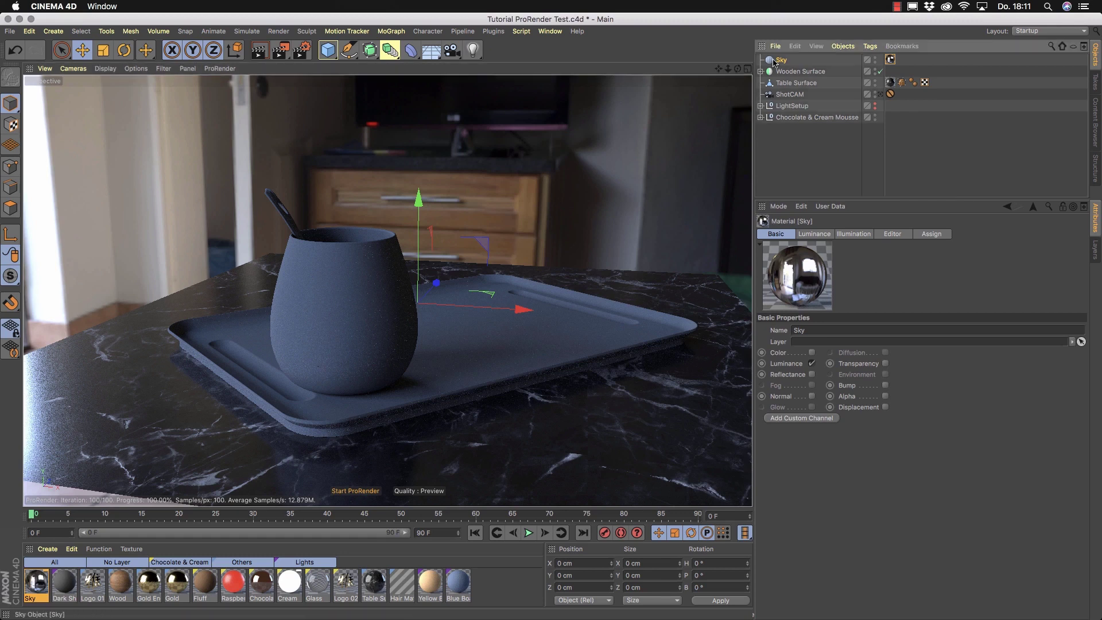
pyautogui.click(124, 50)
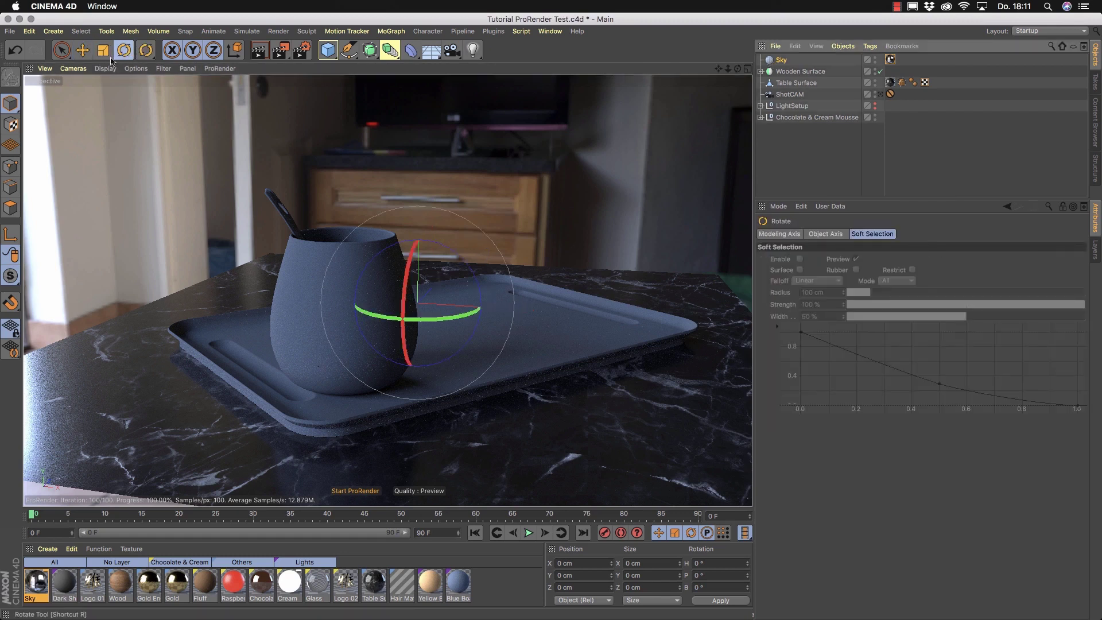
pyautogui.moveTo(431, 323); pyautogui.dragTo(366, 321)
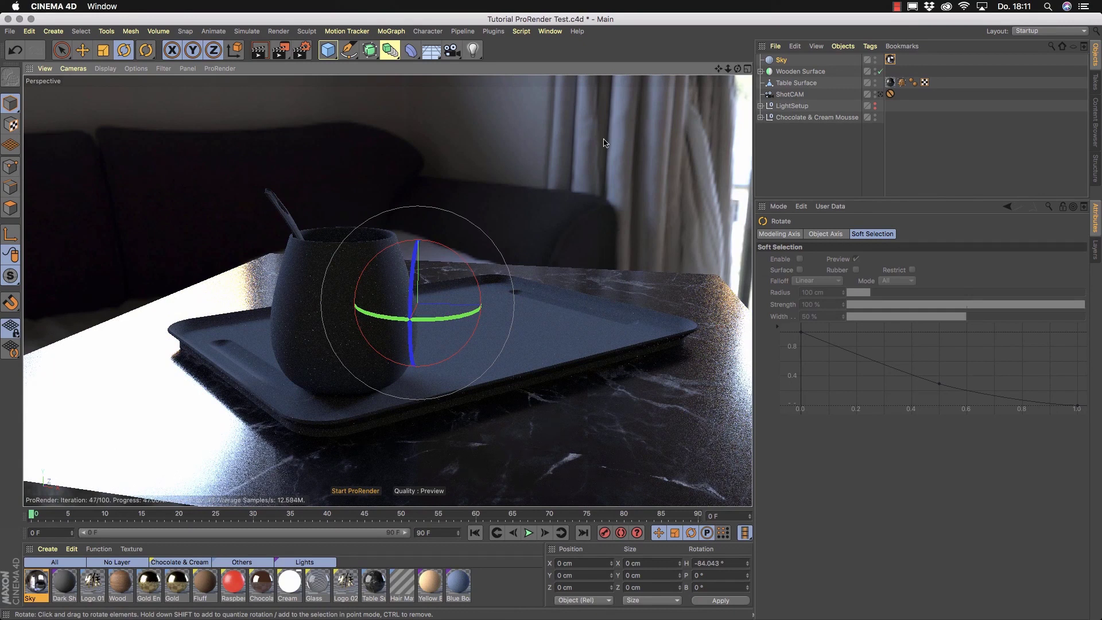
# Step: Add a Compositing tag to the Sky object and disable Seen by Camera
pyautogui.click(773, 61)
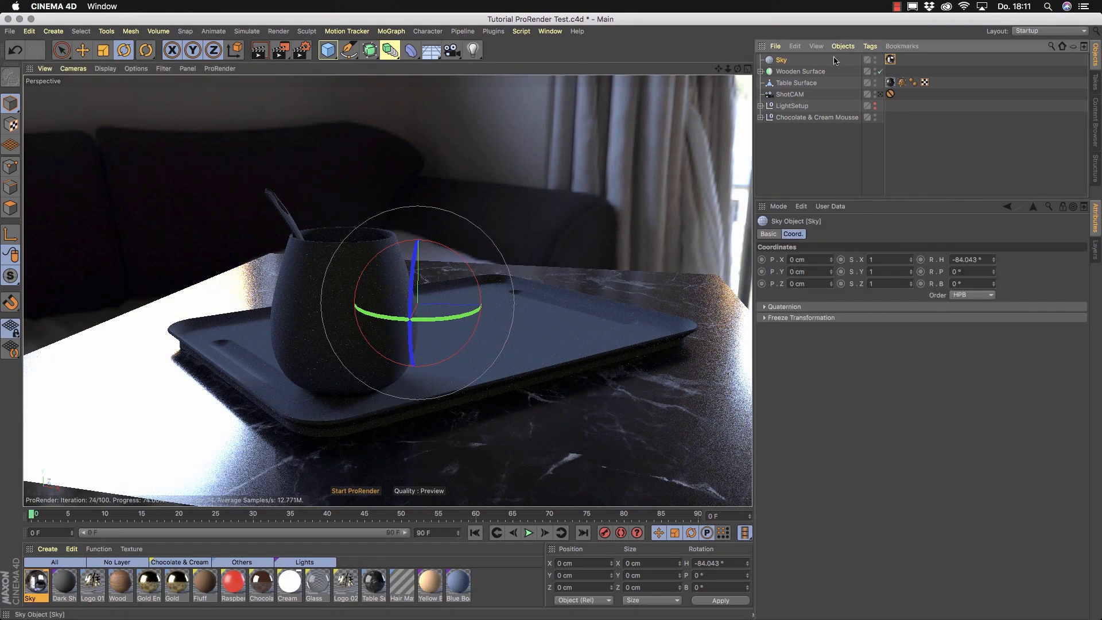
pyautogui.click(870, 45)
pyautogui.moveTo(875, 64)
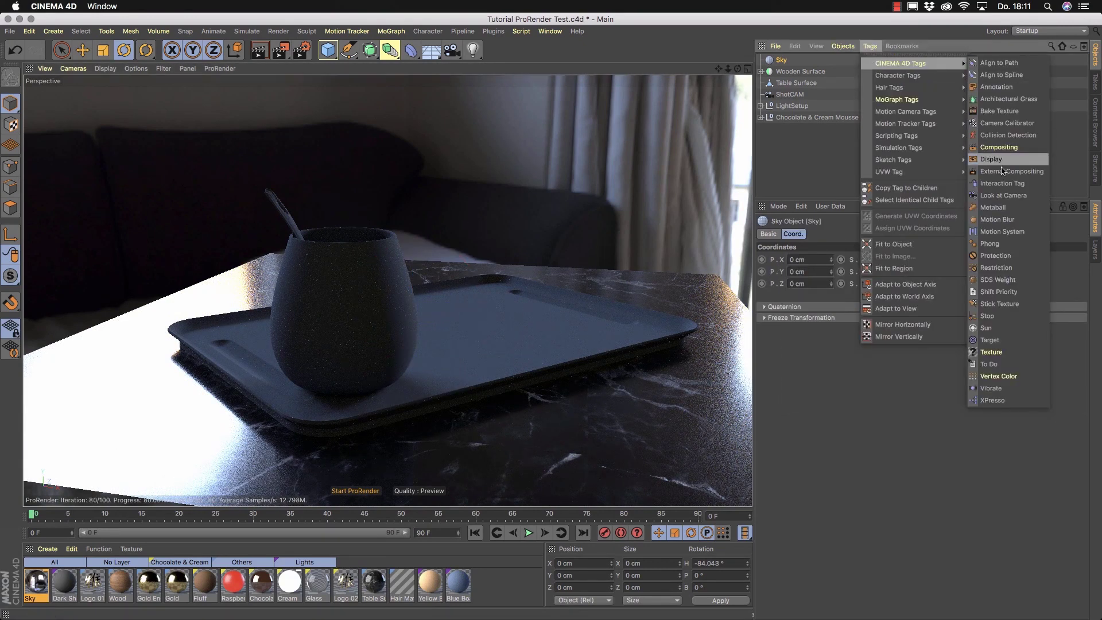
pyautogui.click(1007, 148)
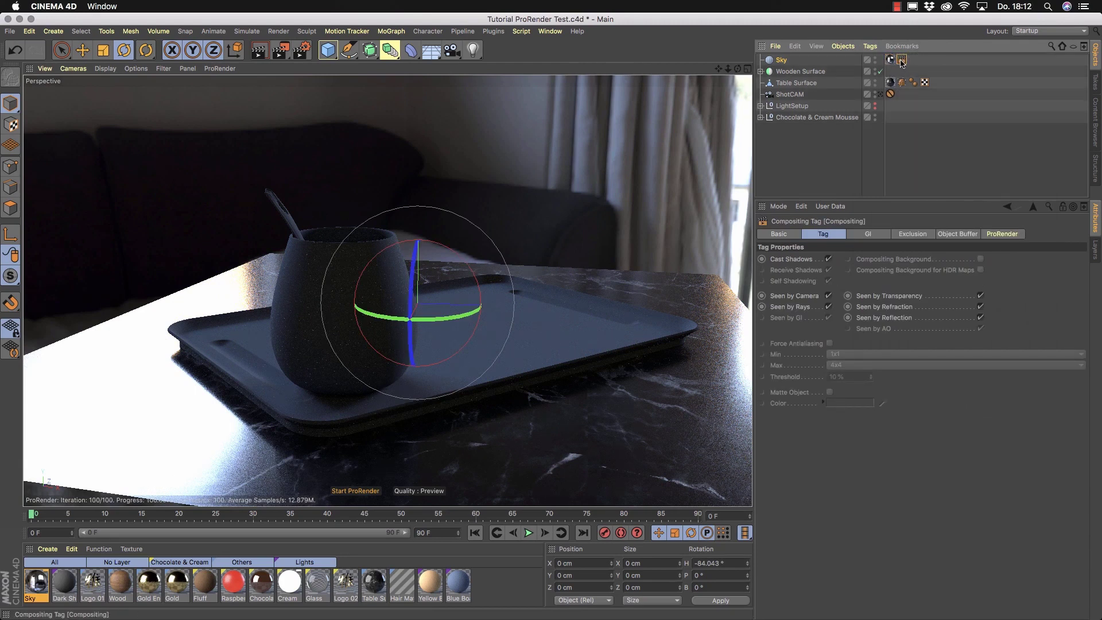
pyautogui.click(828, 297)
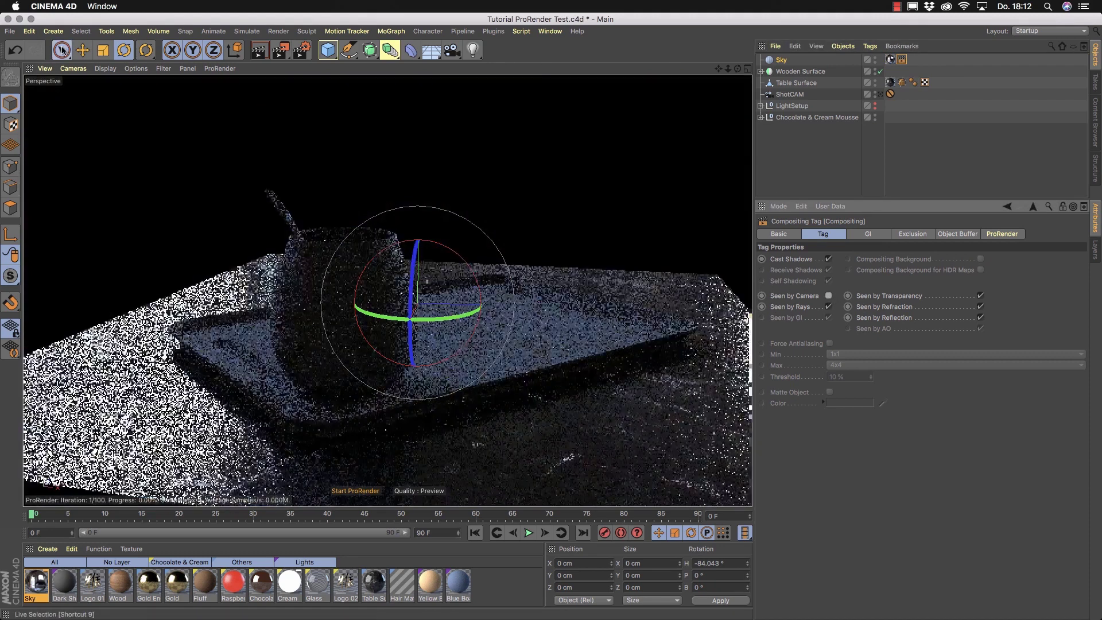
# Step: Add a PBR Light to the scene with its default placement at the origin
pyautogui.click(62, 51)
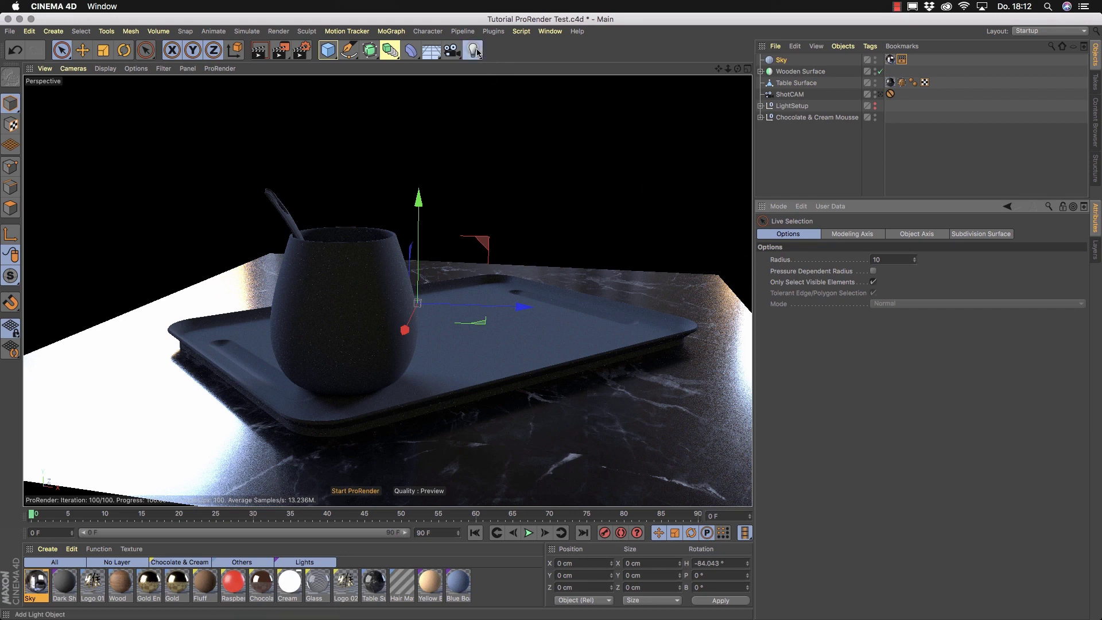
pyautogui.moveTo(472, 50); pyautogui.dragTo(524, 81)
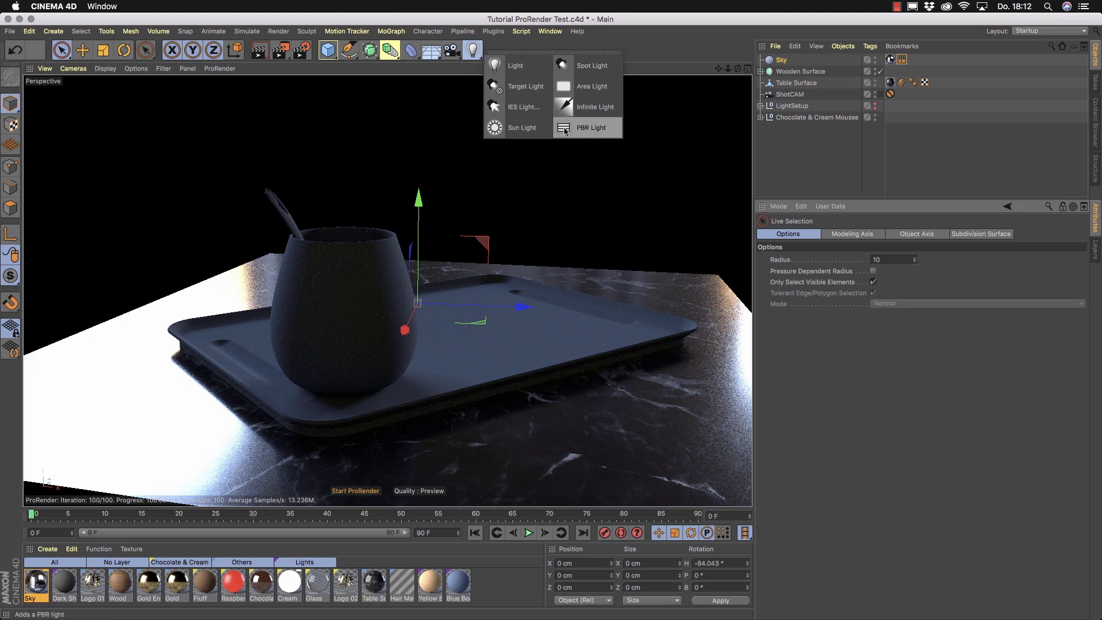
pyautogui.click(600, 130)
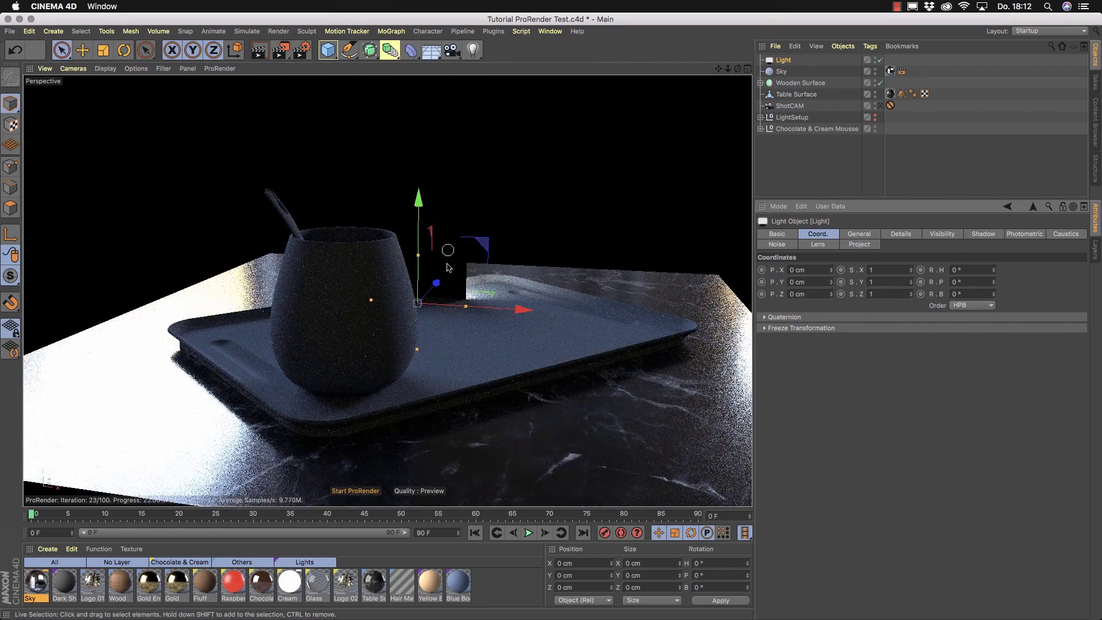
pyautogui.keyDown('alt'); pyautogui.moveTo(459, 271); pyautogui.dragTo(397, 297); pyautogui.keyUp('alt')
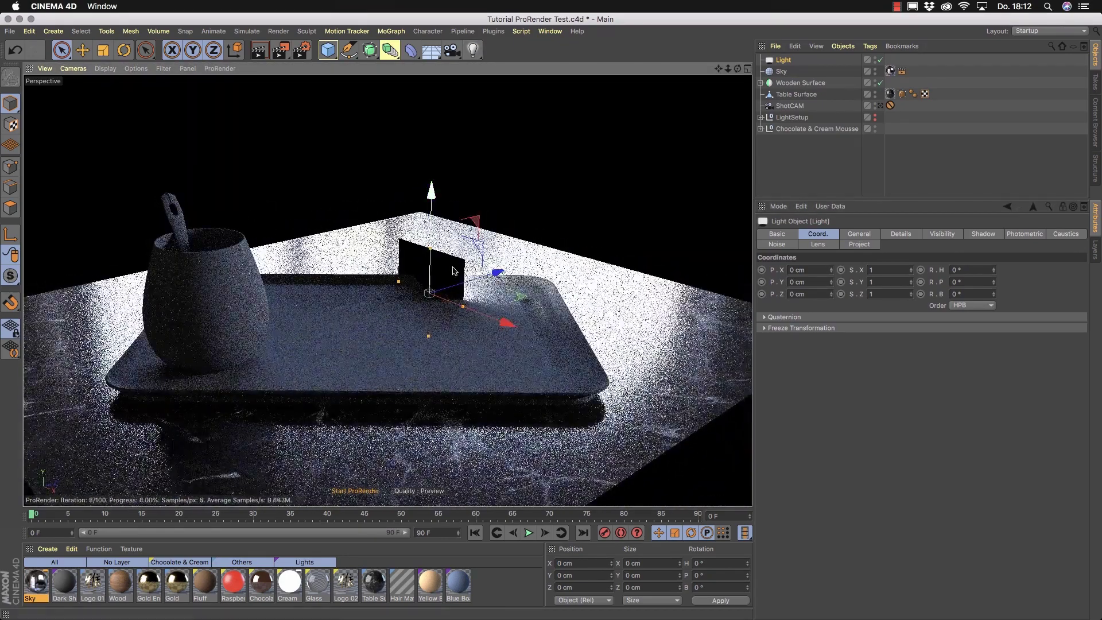
# Step: Hide the Sky object and move the light to about Y 128 cm, Z -387 cm, beside the cup
pyautogui.click(875, 72)
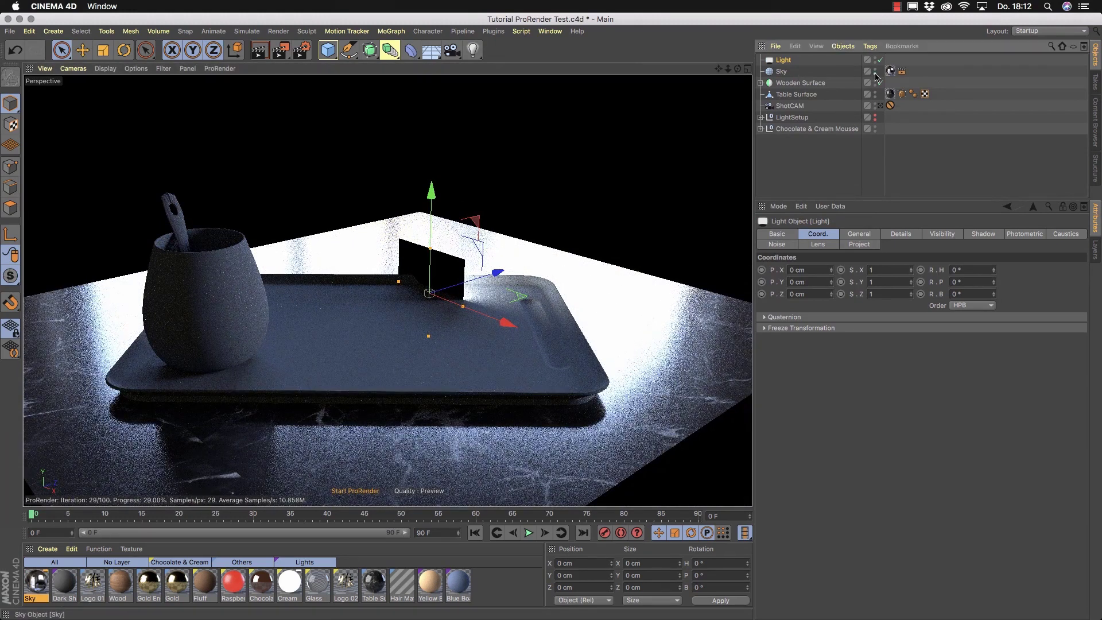
pyautogui.keyDown('alt'); pyautogui.moveTo(425, 322); pyautogui.dragTo(293, 124); pyautogui.keyUp('alt')
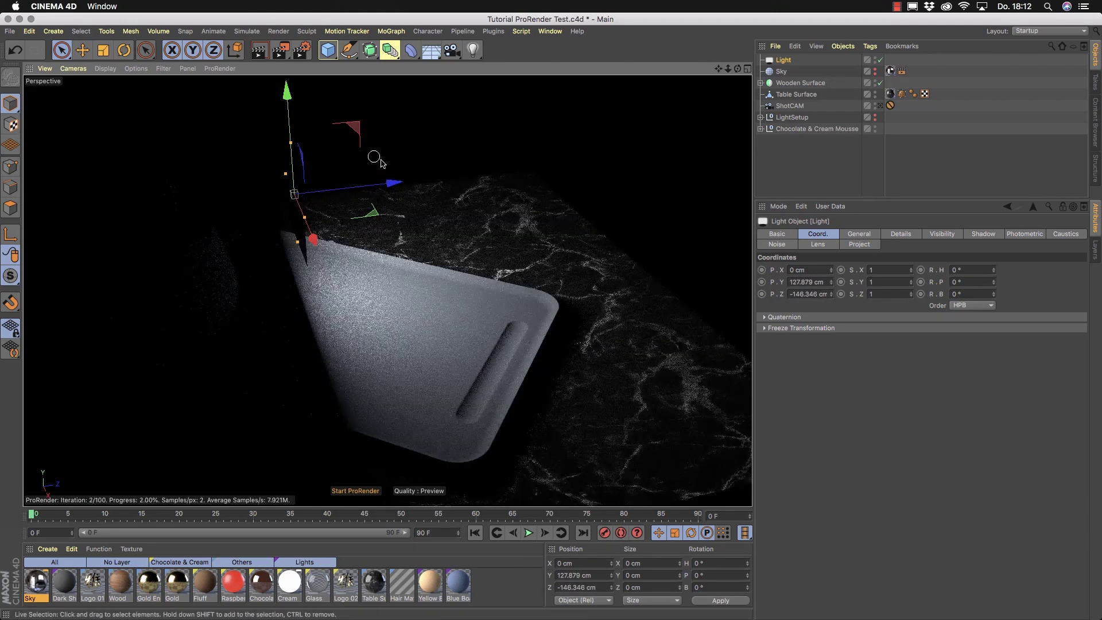
pyautogui.moveTo(395, 185)
pyautogui.mouseDown()
pyautogui.moveTo(207, 192)
pyautogui.moveTo(470, 187)
pyautogui.moveTo(386, 197)
pyautogui.mouseUp()
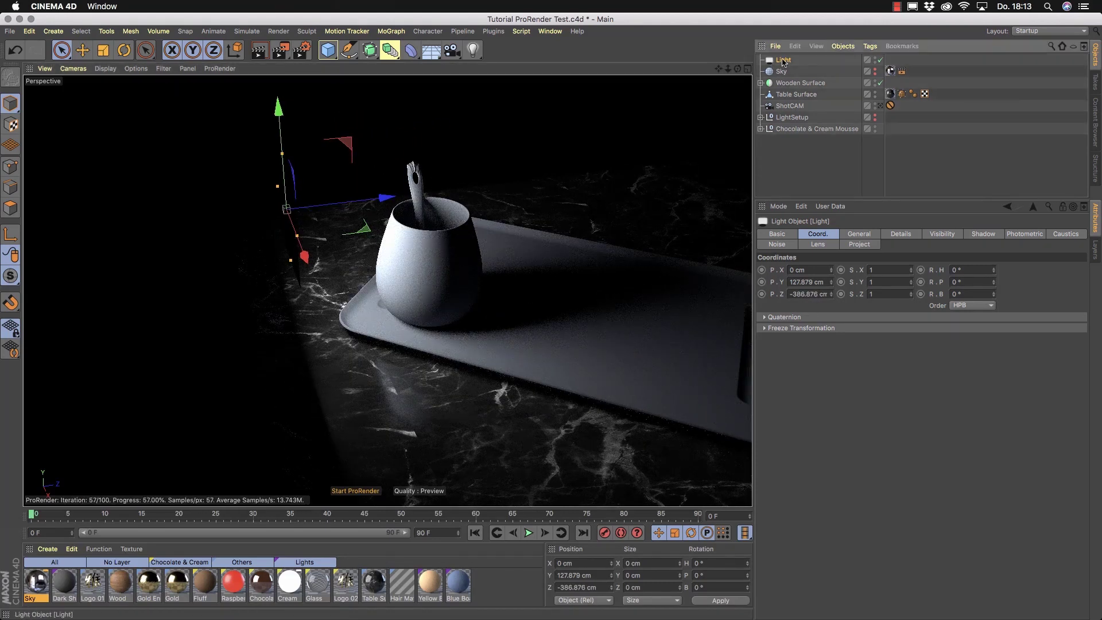
# Step: Show the light's general settings and shift the light farther from the cup to about Y 139 cm, Z -419 cm
pyautogui.click(860, 234)
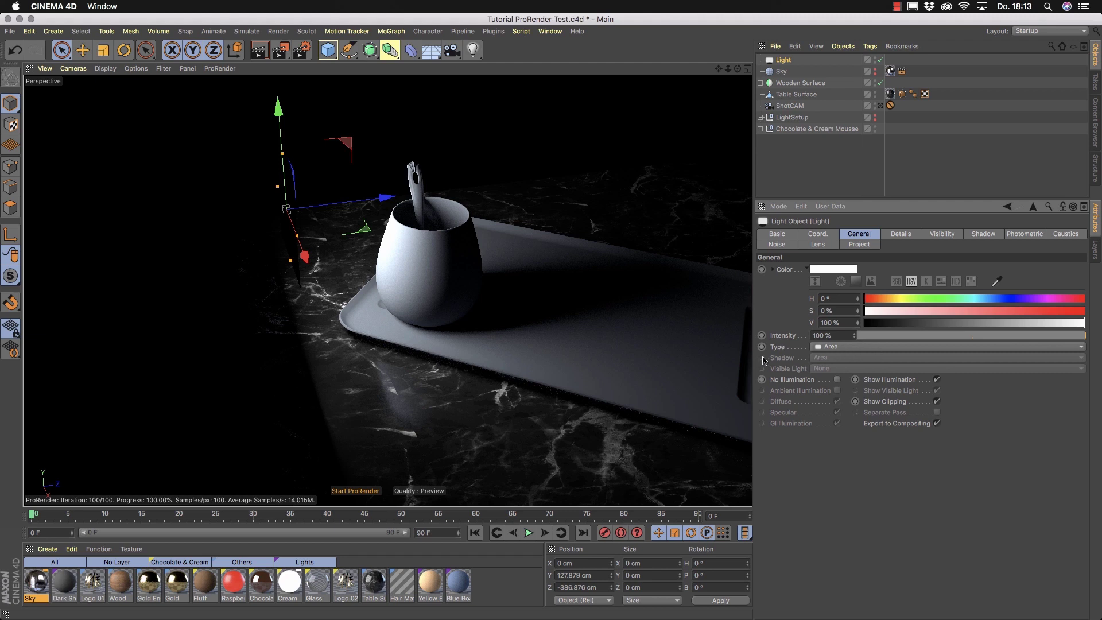
pyautogui.moveTo(390, 199); pyautogui.dragTo(350, 203)
pyautogui.moveTo(236, 115); pyautogui.dragTo(236, 102)
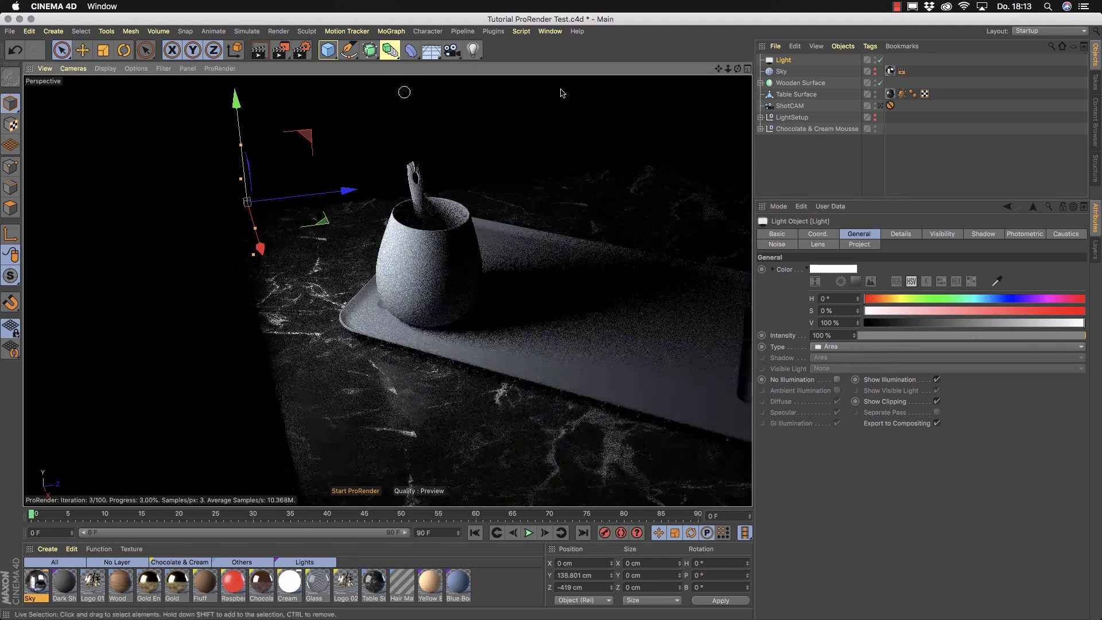
# Step: Show the light's detail settings, view its lit face, and try Show in Render off and on again
pyautogui.click(901, 234)
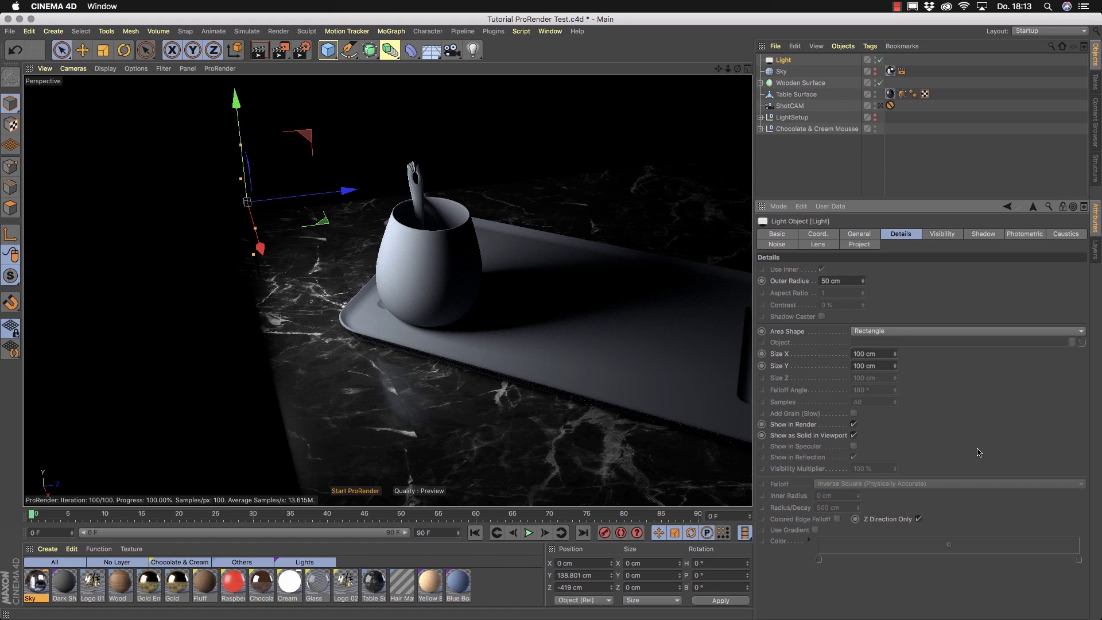
pyautogui.moveTo(395, 256)
pyautogui.keyDown('alt'); pyautogui.mouseDown()
pyautogui.moveTo(409, 244)
pyautogui.moveTo(396, 246)
pyautogui.moveTo(406, 252)
pyautogui.mouseUp(); pyautogui.keyUp('alt')
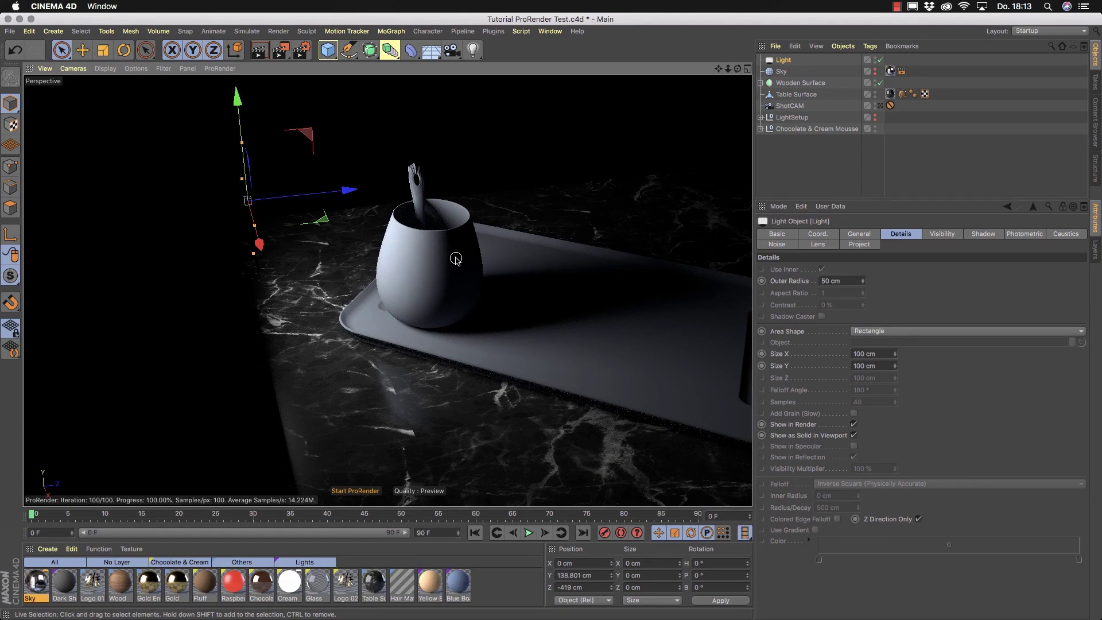
pyautogui.keyDown('alt'); pyautogui.moveTo(460, 251); pyautogui.dragTo(405, 251); pyautogui.keyUp('alt')
pyautogui.keyDown('alt'); pyautogui.moveTo(459, 249); pyautogui.dragTo(466, 276, button='middle'); pyautogui.keyUp('alt')
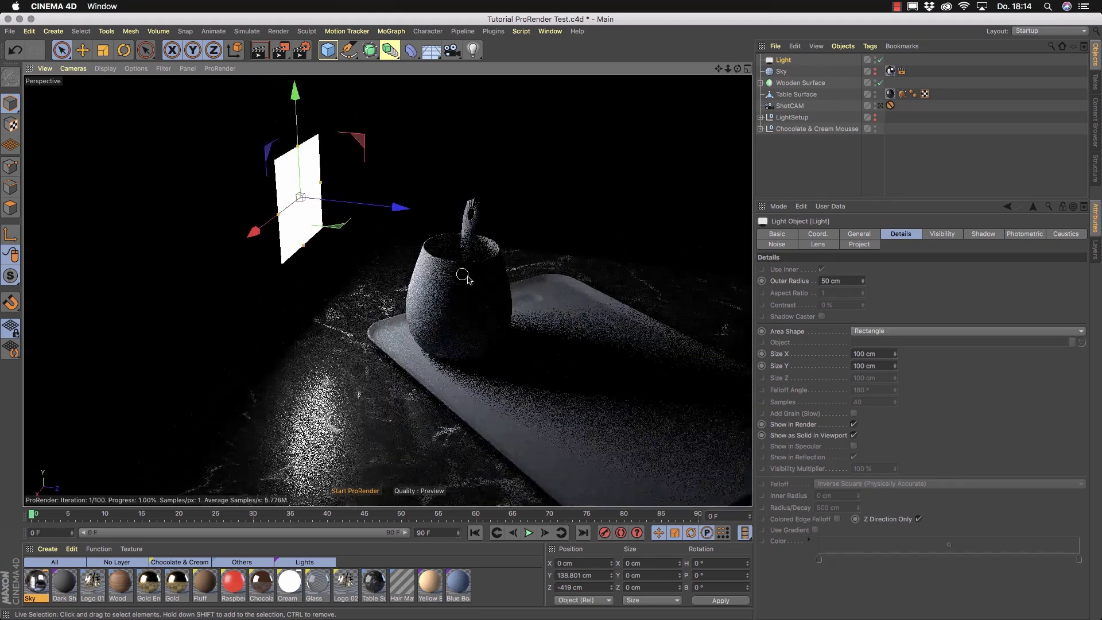
pyautogui.keyDown('alt'); pyautogui.moveTo(466, 276); pyautogui.dragTo(441, 268); pyautogui.keyUp('alt')
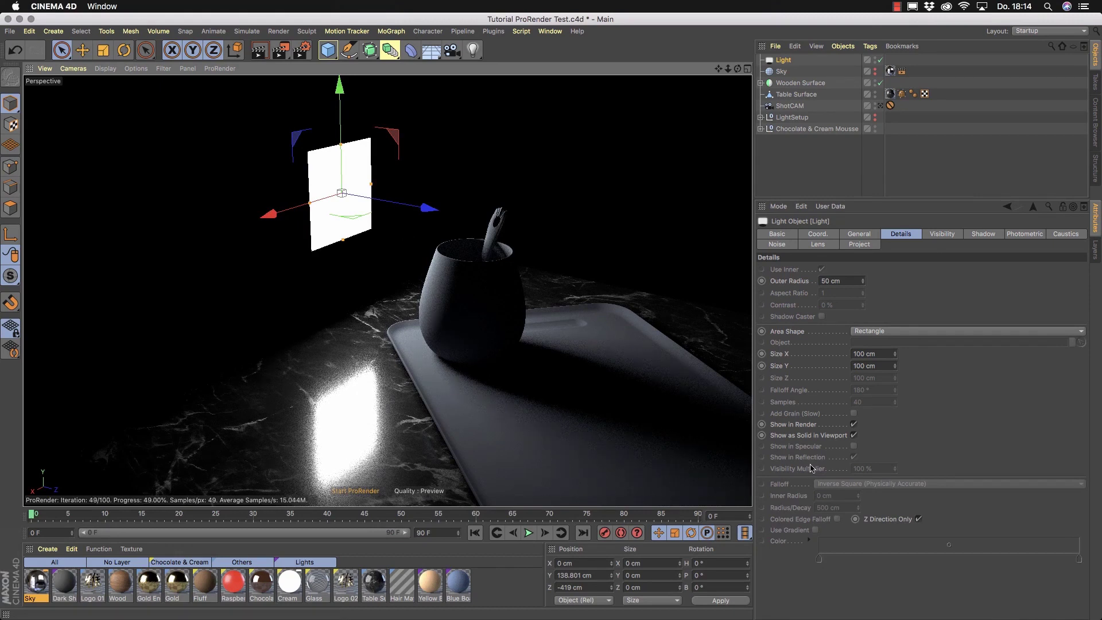
pyautogui.click(854, 425)
pyautogui.click(855, 425)
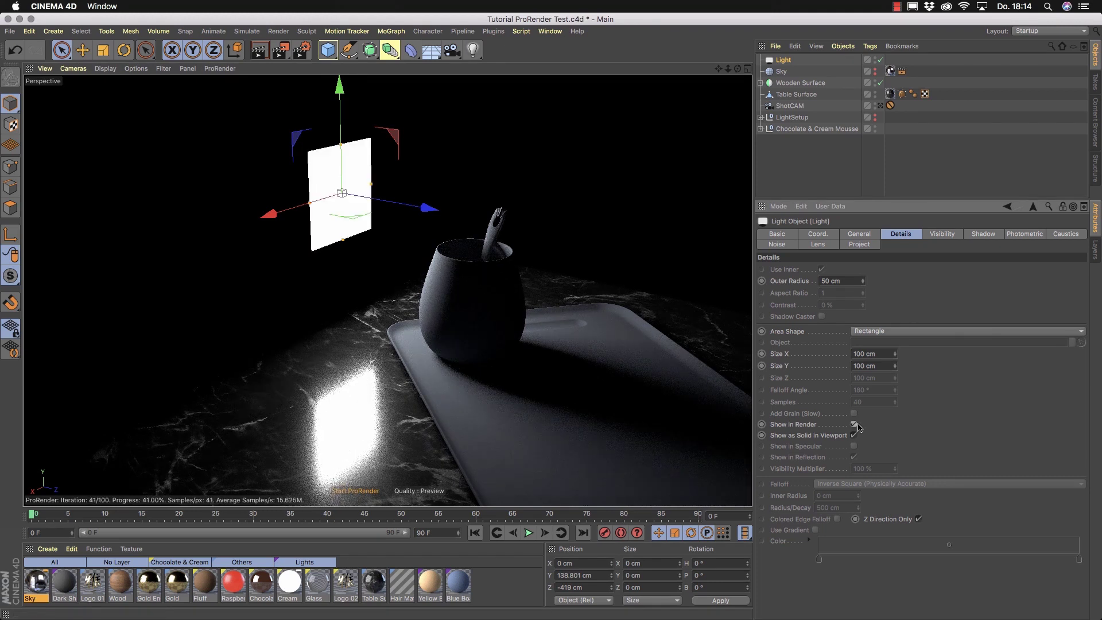
# Step: View the light from behind, try Z Direction Only and Show in Render off, and re-enable both options
pyautogui.keyDown('alt'); pyautogui.moveTo(320, 167); pyautogui.dragTo(520, 169); pyautogui.keyUp('alt')
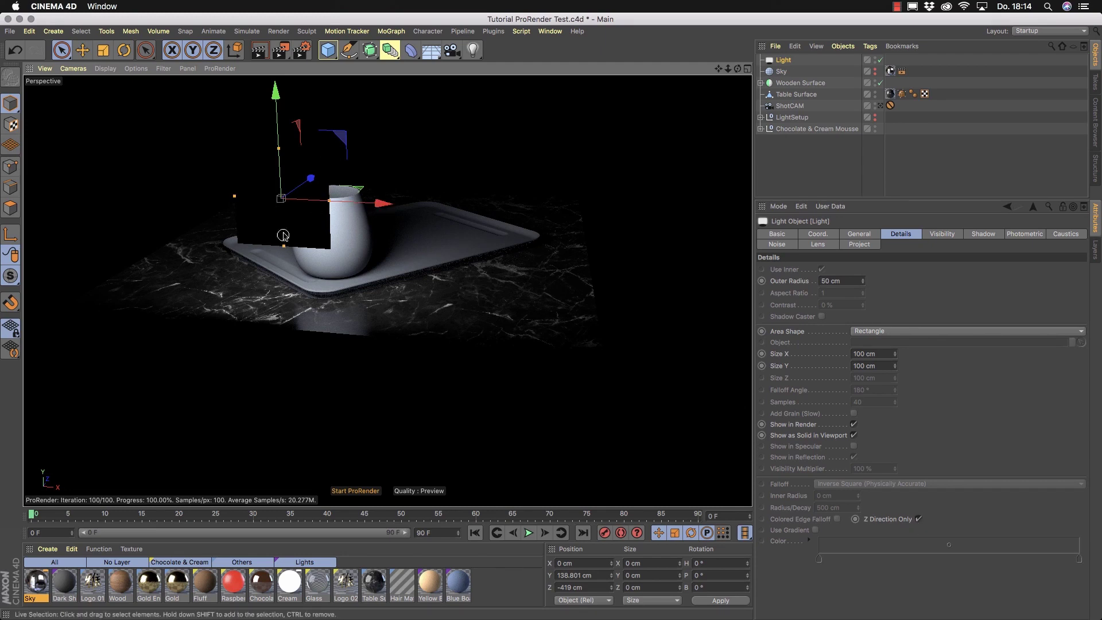
pyautogui.click(919, 519)
pyautogui.click(919, 520)
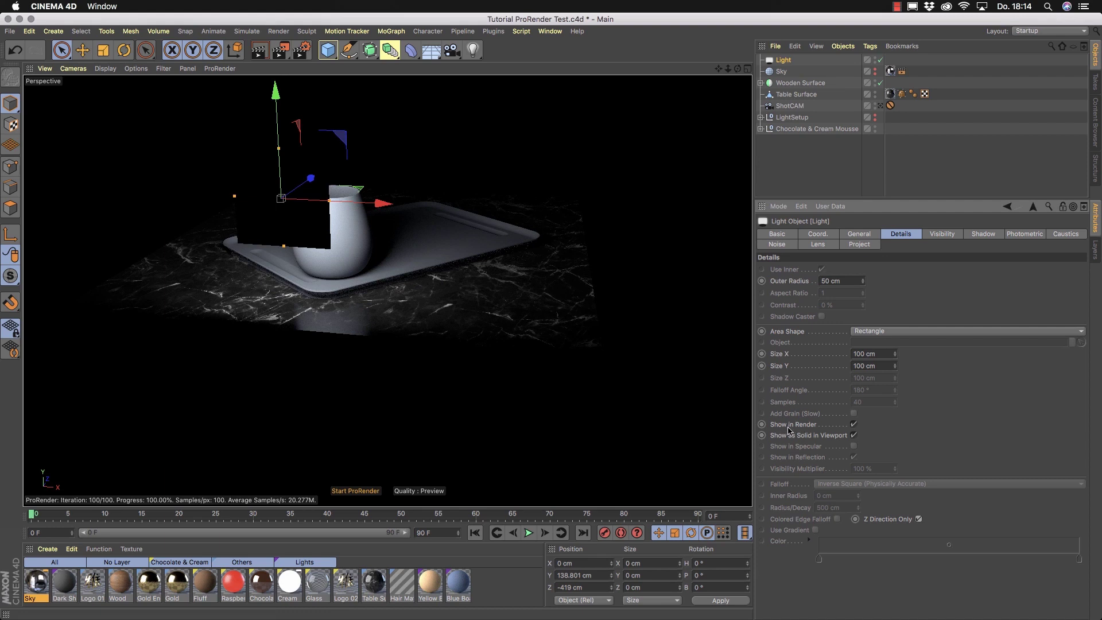
pyautogui.click(854, 425)
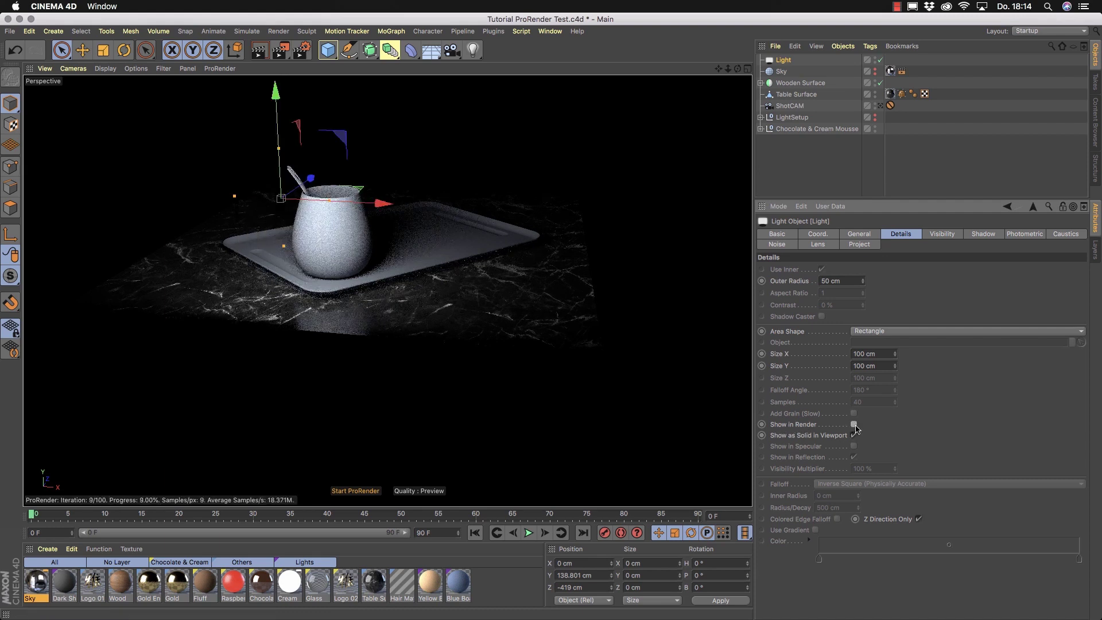
pyautogui.click(855, 425)
# Step: Move the light back to about Z -443 cm and set its intensity to 200 %
pyautogui.scroll(5, 343, 227)
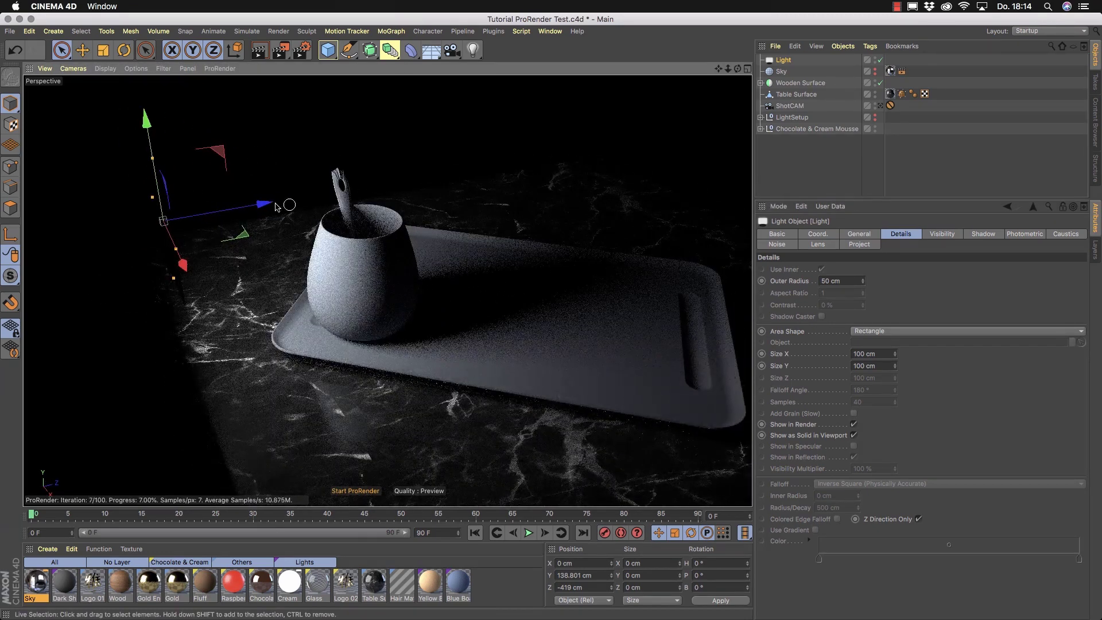
pyautogui.moveTo(246, 204); pyautogui.dragTo(235, 210)
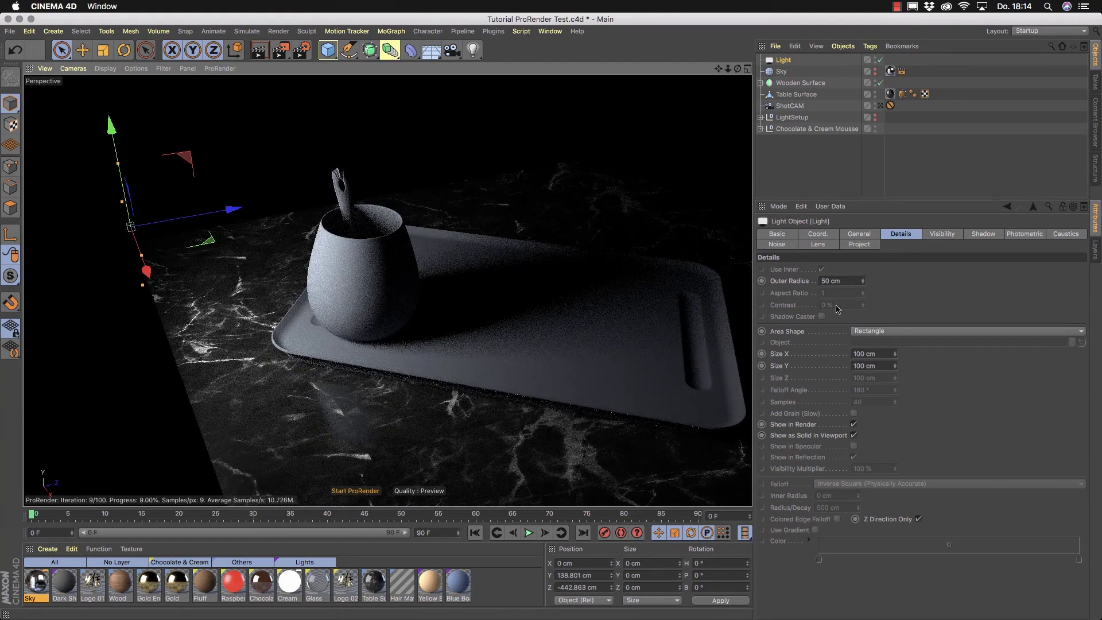
pyautogui.click(861, 237)
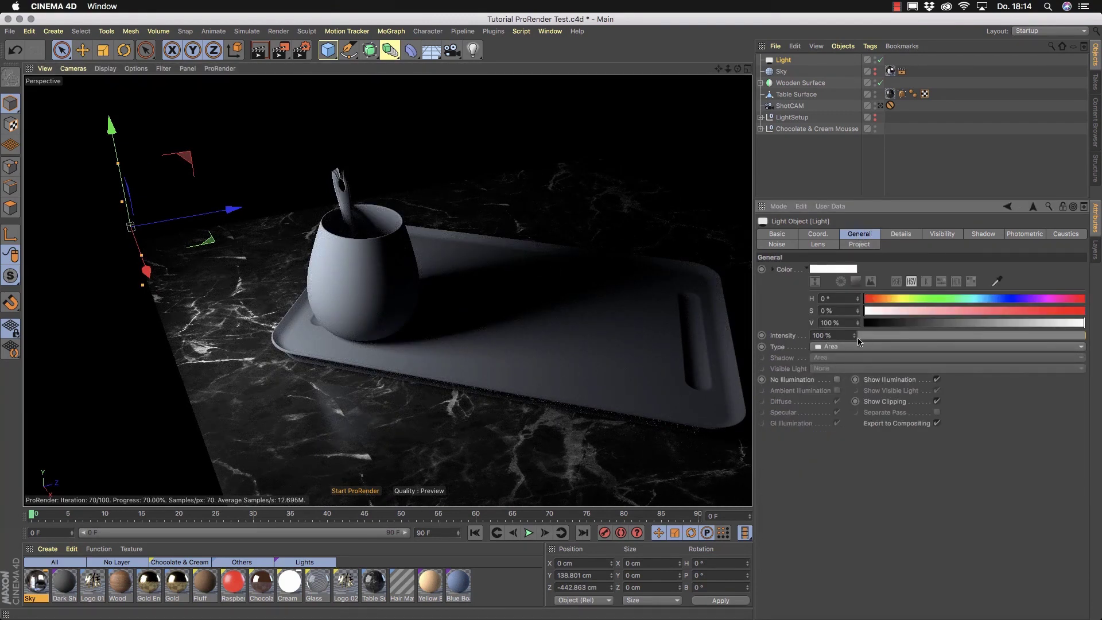
pyautogui.moveTo(855, 335); pyautogui.dragTo(854, 281)
# Step: Move the light to about Y 235 cm, Z -579 cm and pitch it about -17.6° to aim down at the tray
pyautogui.scroll(-5, 440, 322)
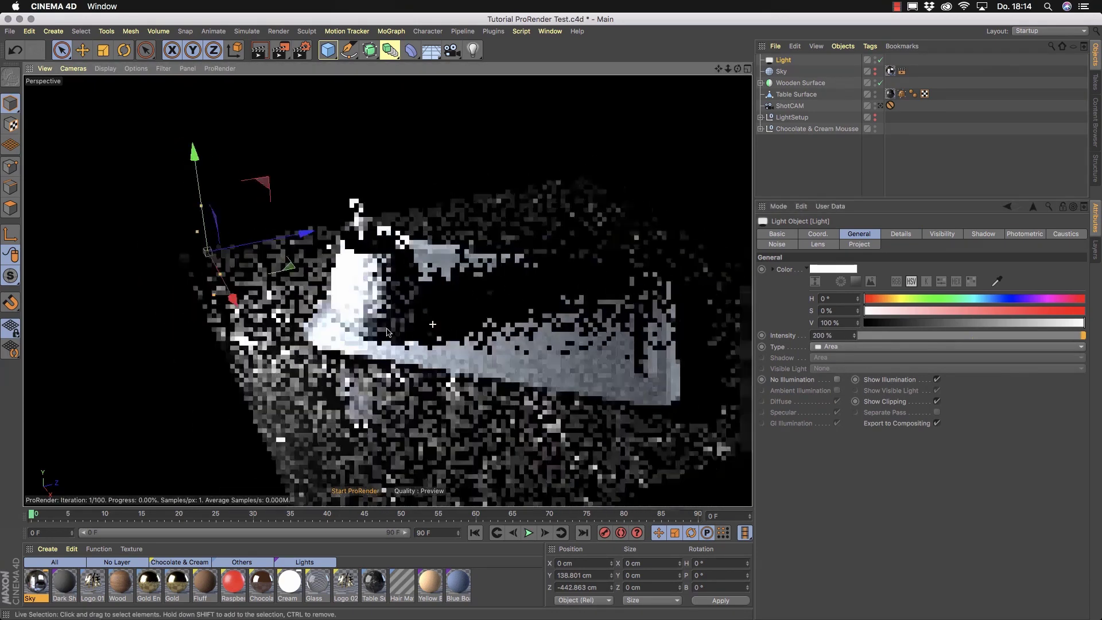
pyautogui.moveTo(357, 250); pyautogui.dragTo(244, 234)
pyautogui.moveTo(132, 152); pyautogui.dragTo(131, 120)
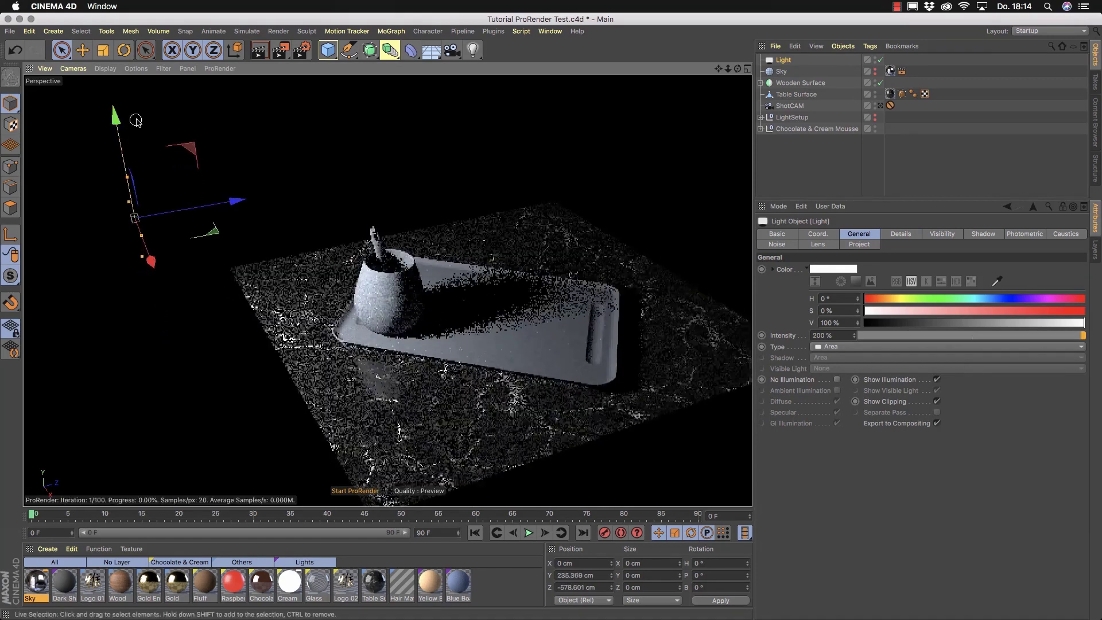
pyautogui.press('r')
pyautogui.moveTo(113, 159); pyautogui.dragTo(96, 169)
pyautogui.keyDown('alt'); pyautogui.moveTo(368, 279); pyautogui.dragTo(401, 240); pyautogui.keyUp('alt')
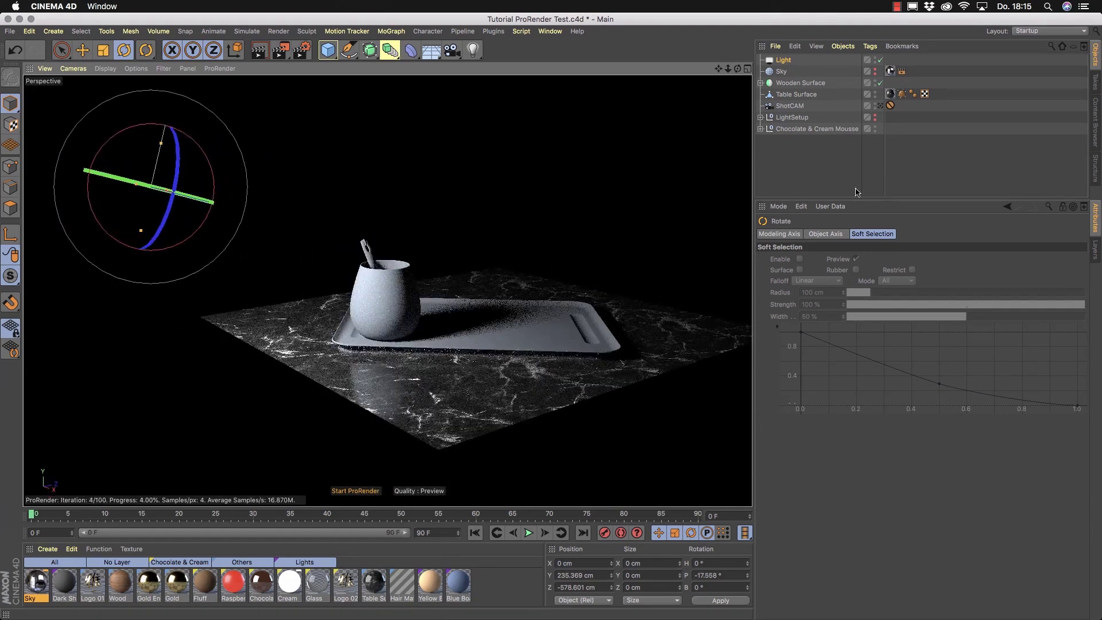
# Step: Expand the light's color options, enable Use Temperature and set the color temperature to about 5869
pyautogui.click(784, 60)
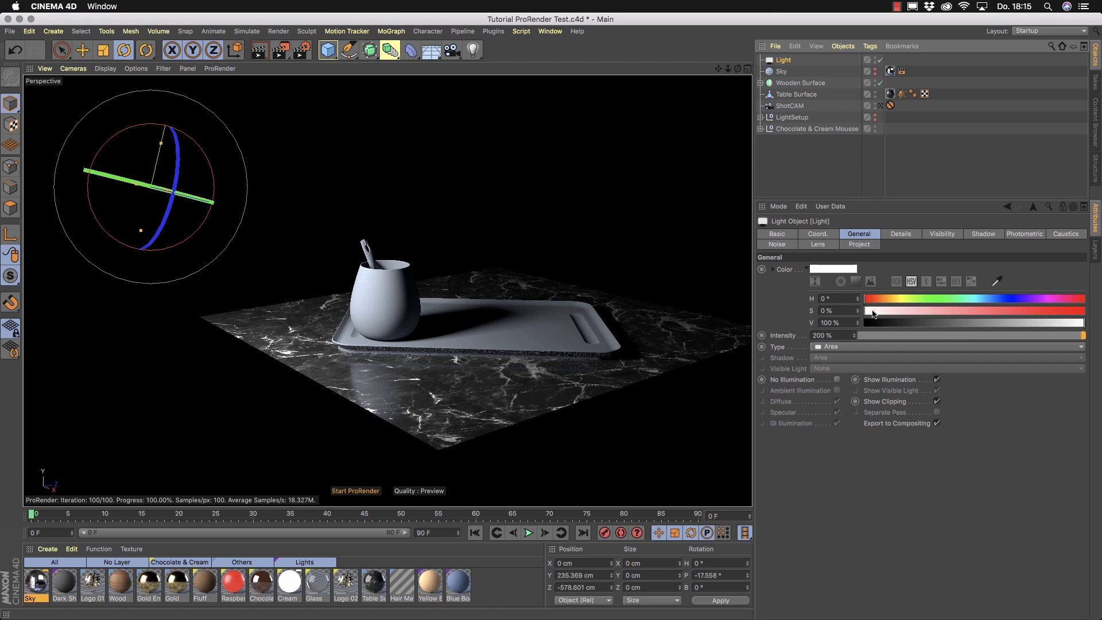
pyautogui.click(927, 284)
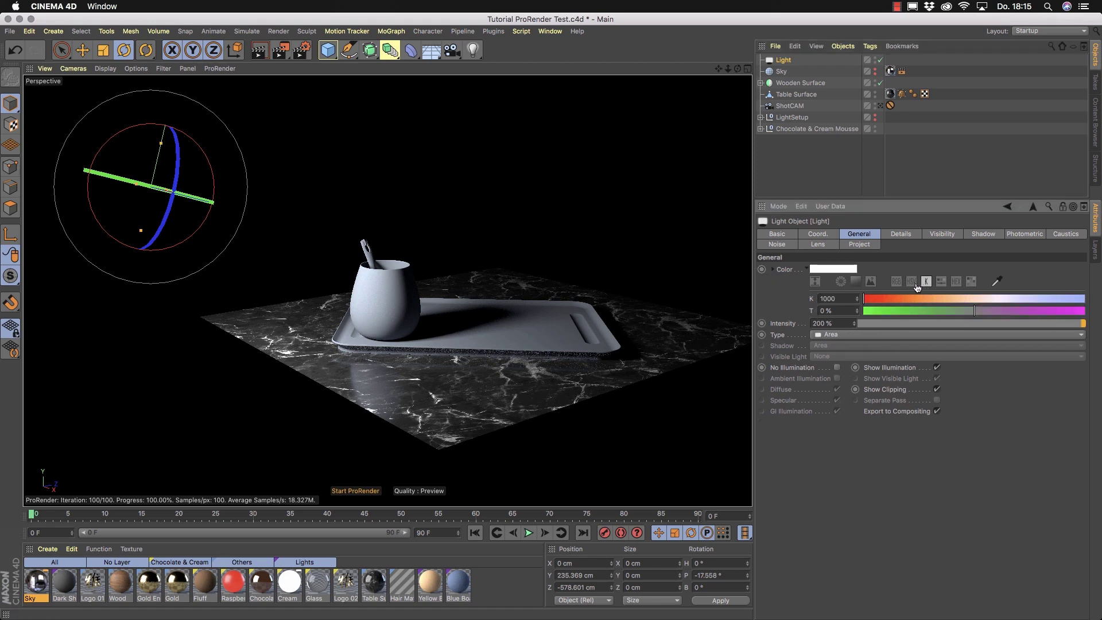
pyautogui.click(912, 284)
pyautogui.click(775, 272)
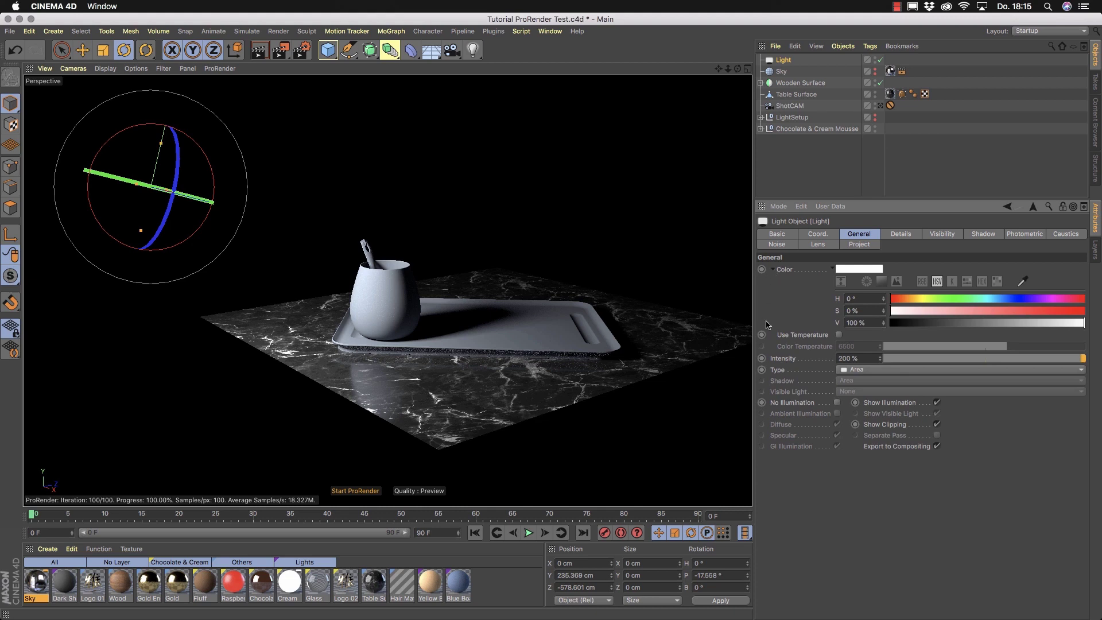
pyautogui.click(838, 335)
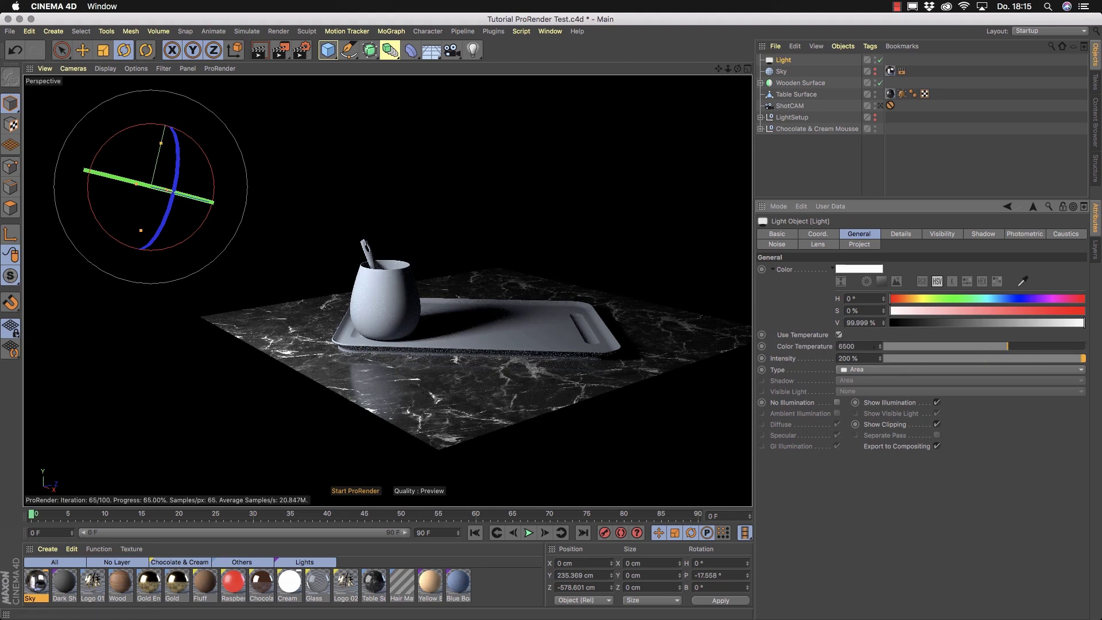
pyautogui.moveTo(1013, 349); pyautogui.dragTo(990, 353)
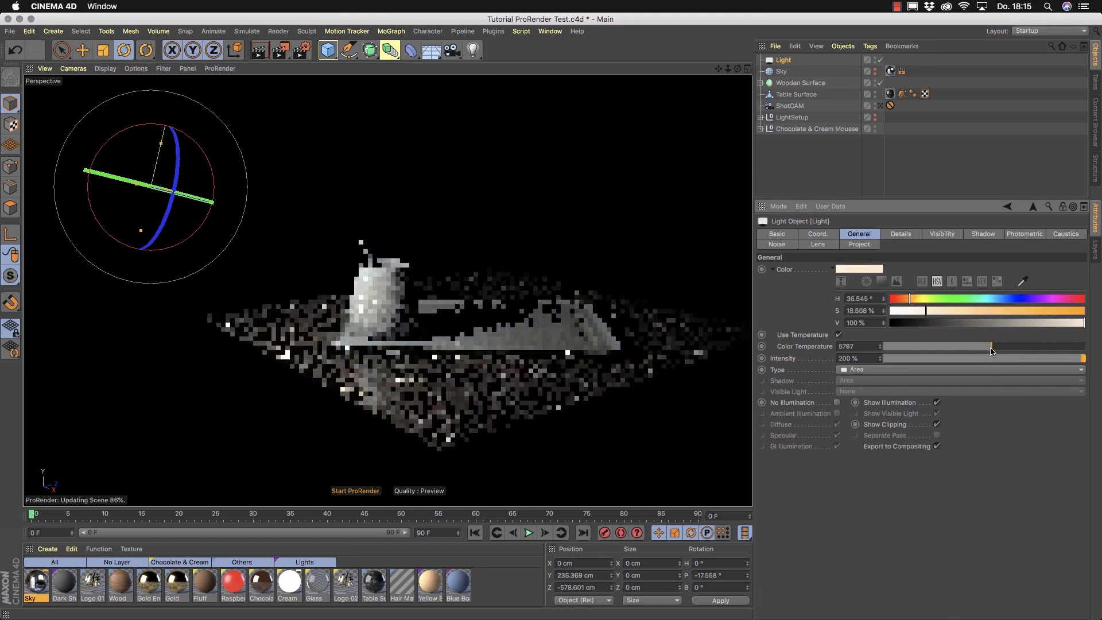
pyautogui.moveTo(989, 353); pyautogui.dragTo(996, 352)
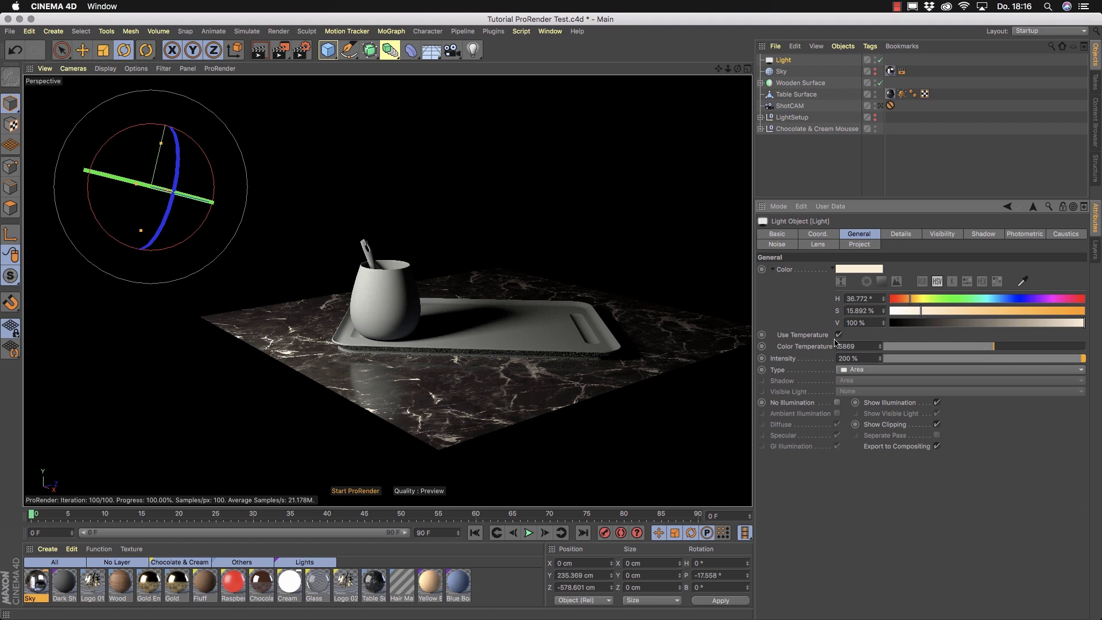
# Step: Disable the light and add a Plane object to the scene
pyautogui.click(882, 60)
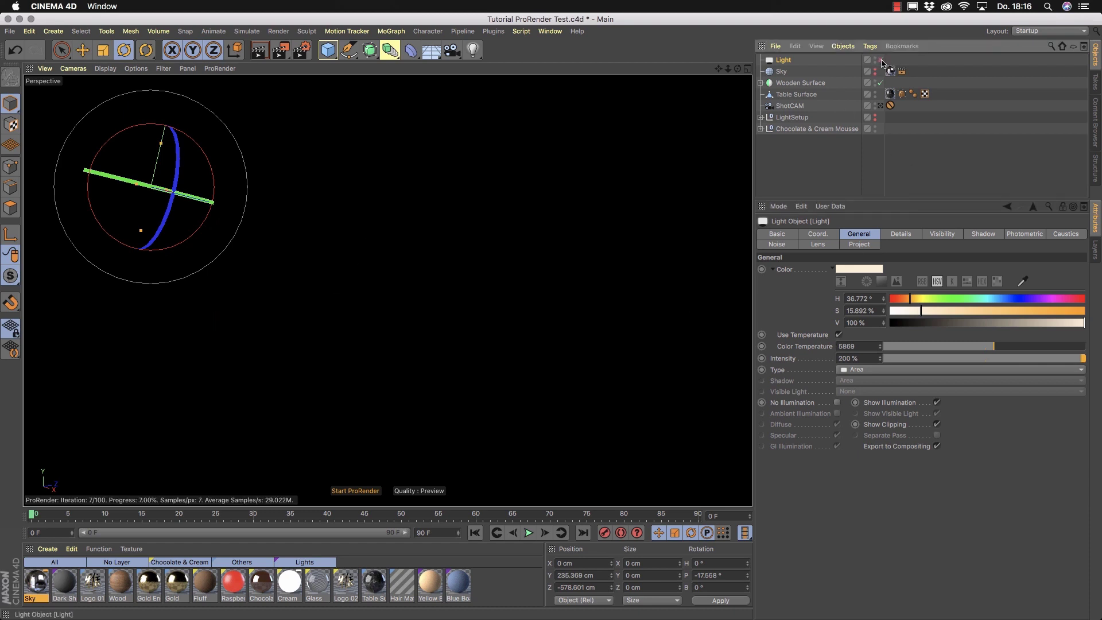
pyautogui.click(809, 156)
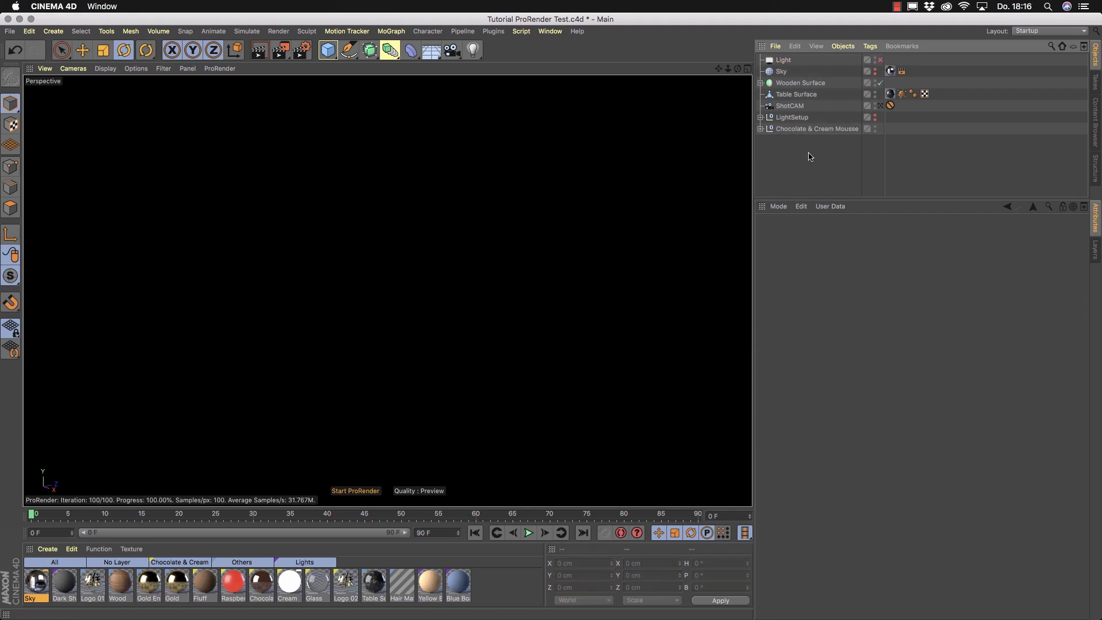
pyautogui.click(328, 50)
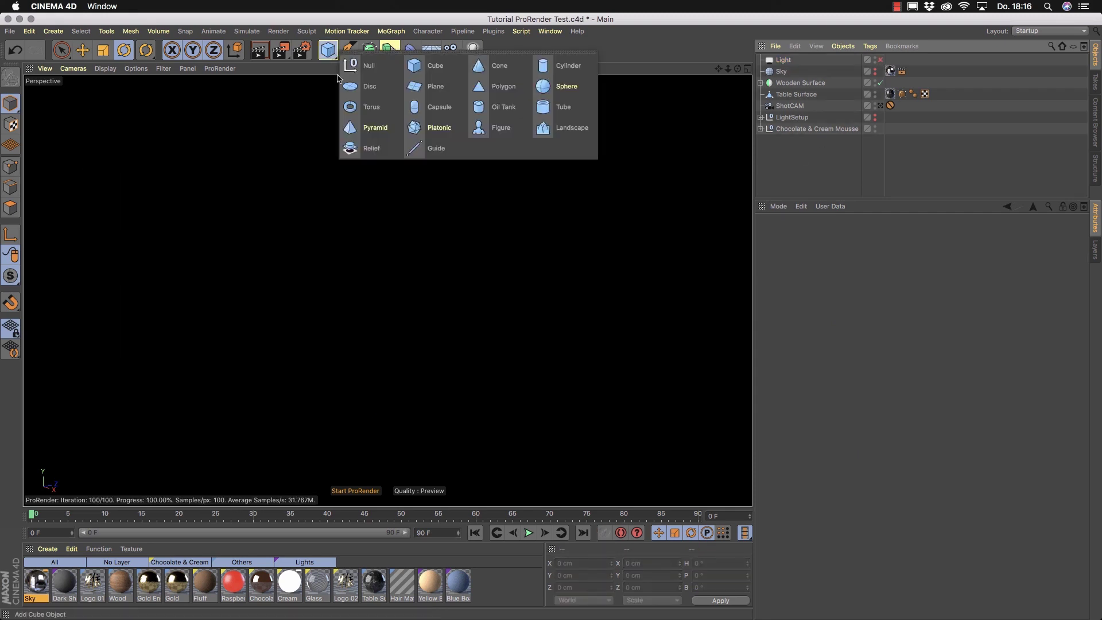
pyautogui.click(436, 87)
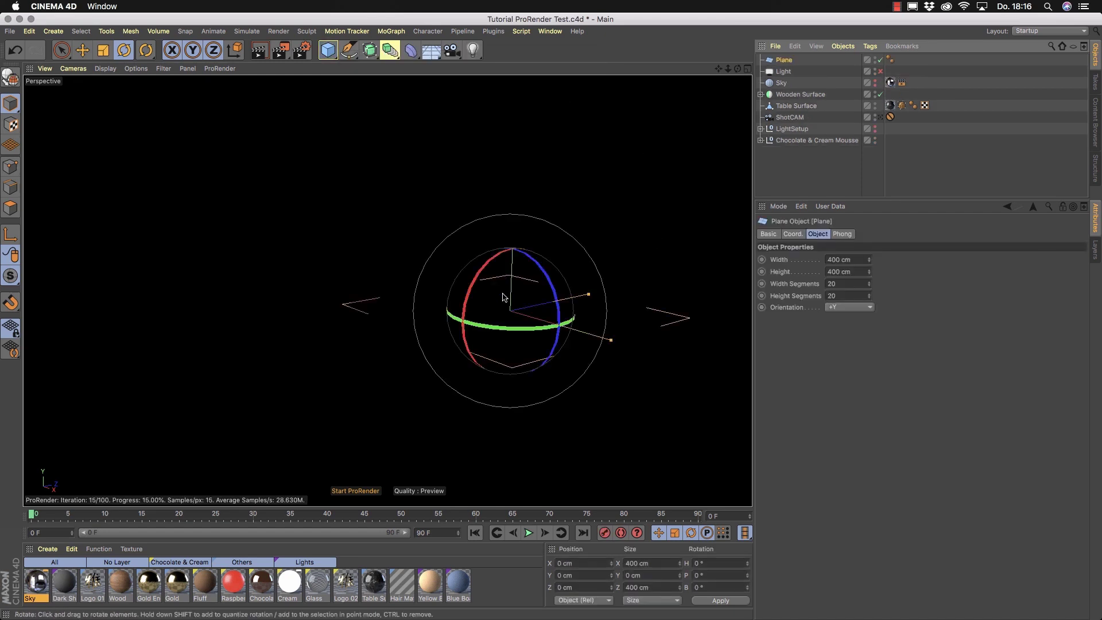
# Step: Stop the ProRender preview and raise the plane above the tray to about Y 239 cm
pyautogui.click(354, 490)
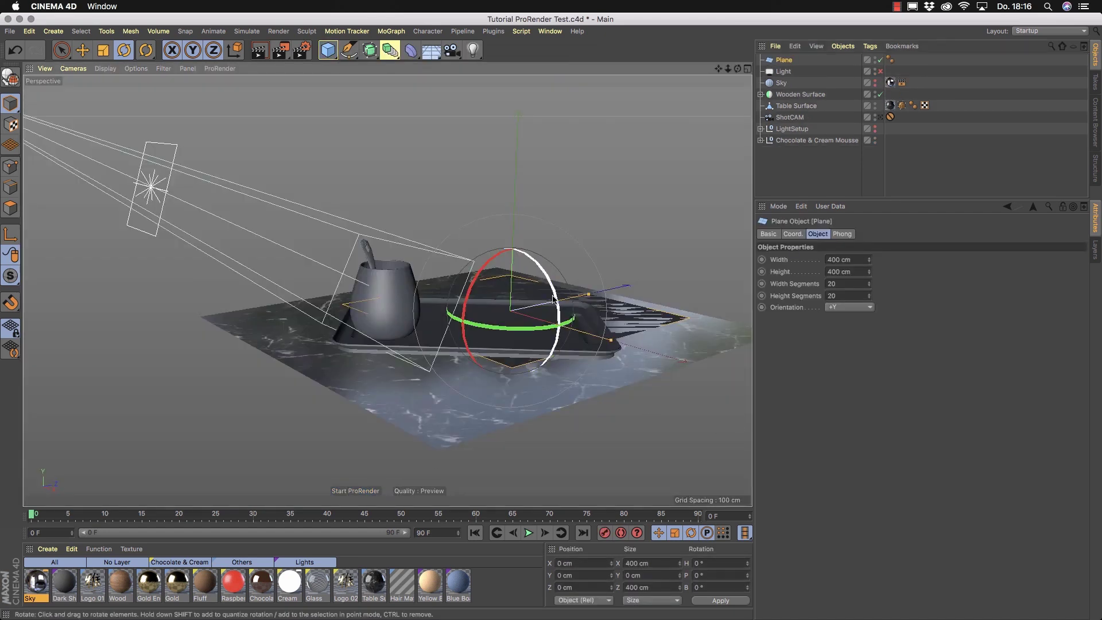
pyautogui.click(82, 50)
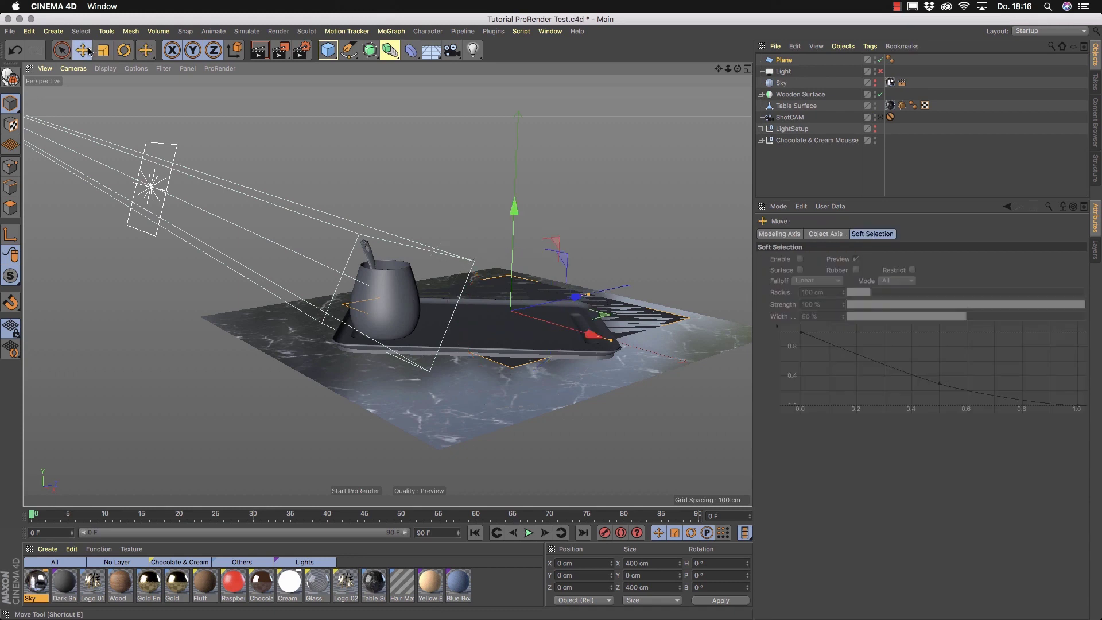
pyautogui.moveTo(516, 229); pyautogui.dragTo(540, 79)
pyautogui.keyDown('alt'); pyautogui.moveTo(537, 194); pyautogui.dragTo(501, 231, button='middle'); pyautogui.keyUp('alt')
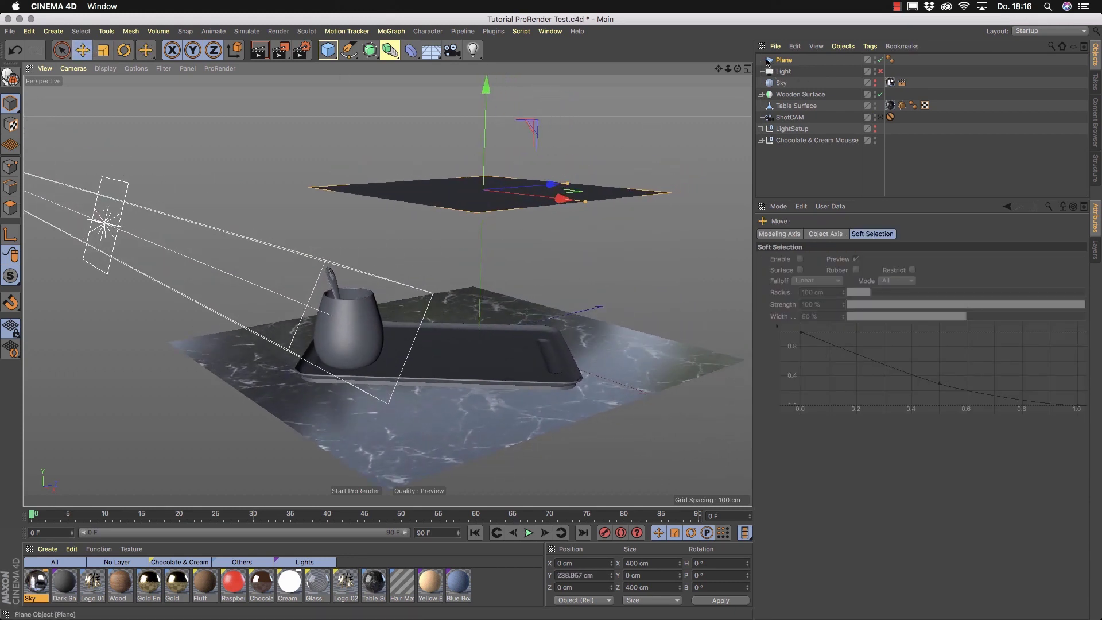
# Step: Set the plane's orientation to +Z and move it beside the cup to about Z -441 cm
pyautogui.click(785, 59)
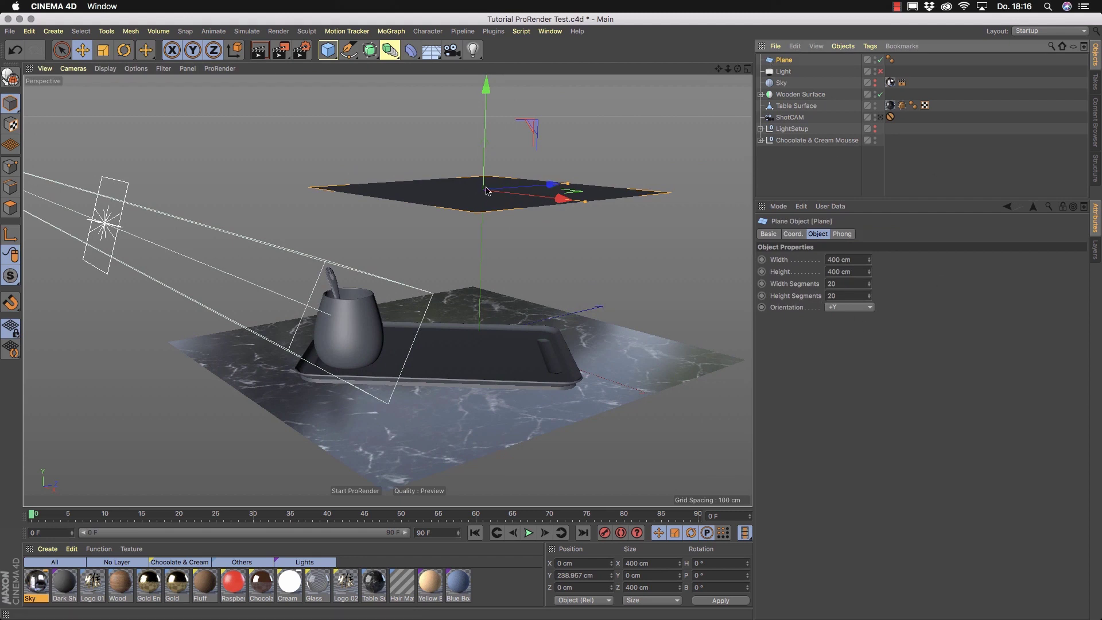
pyautogui.click(849, 309)
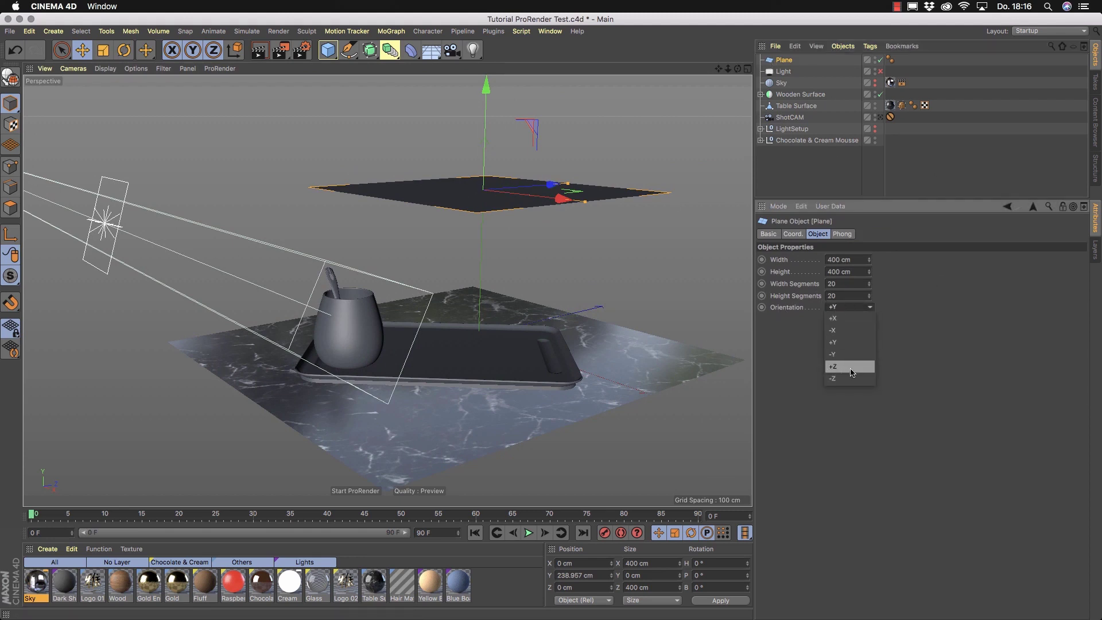
pyautogui.click(852, 367)
pyautogui.keyDown('alt'); pyautogui.moveTo(568, 207); pyautogui.dragTo(516, 219); pyautogui.keyUp('alt')
pyautogui.moveTo(634, 171); pyautogui.dragTo(348, 182)
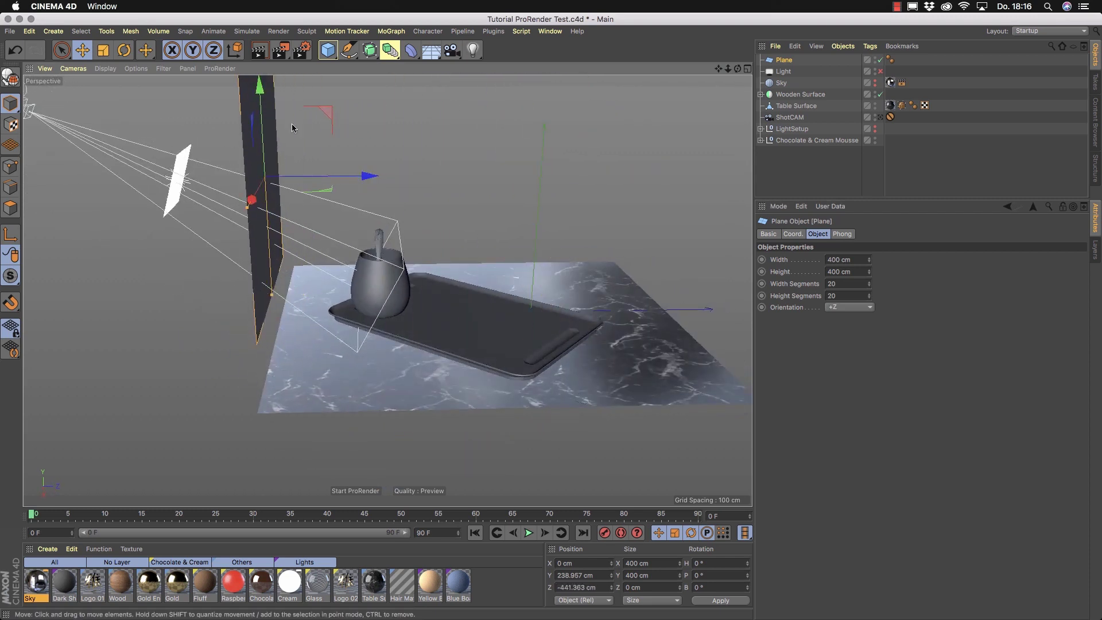
# Step: Create a new PBR material, assign it to the plane and name it meshLight
pyautogui.keyDown('alt'); pyautogui.moveTo(276, 228); pyautogui.dragTo(380, 456); pyautogui.keyUp('alt')
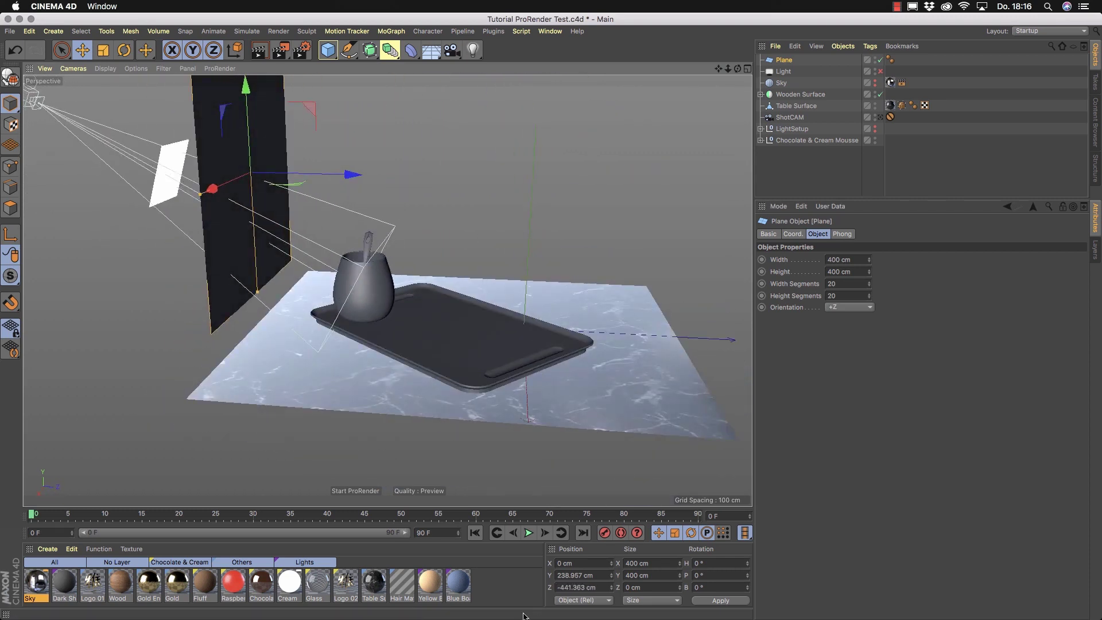
pyautogui.click(45, 549)
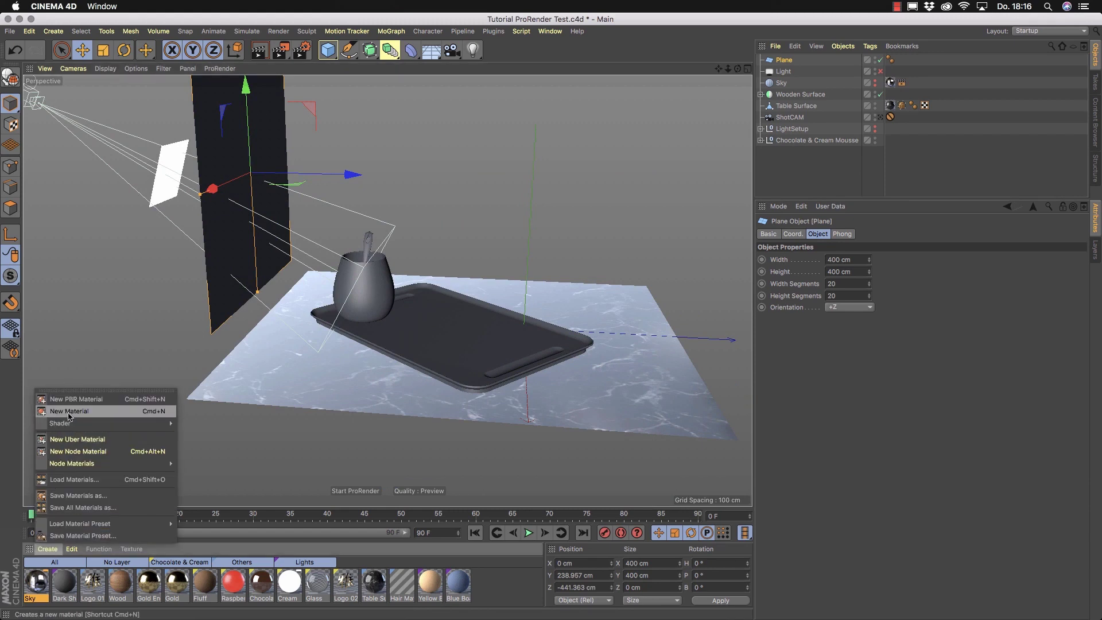
pyautogui.click(89, 401)
pyautogui.moveTo(35, 585); pyautogui.dragTo(280, 154)
pyautogui.click(45, 597)
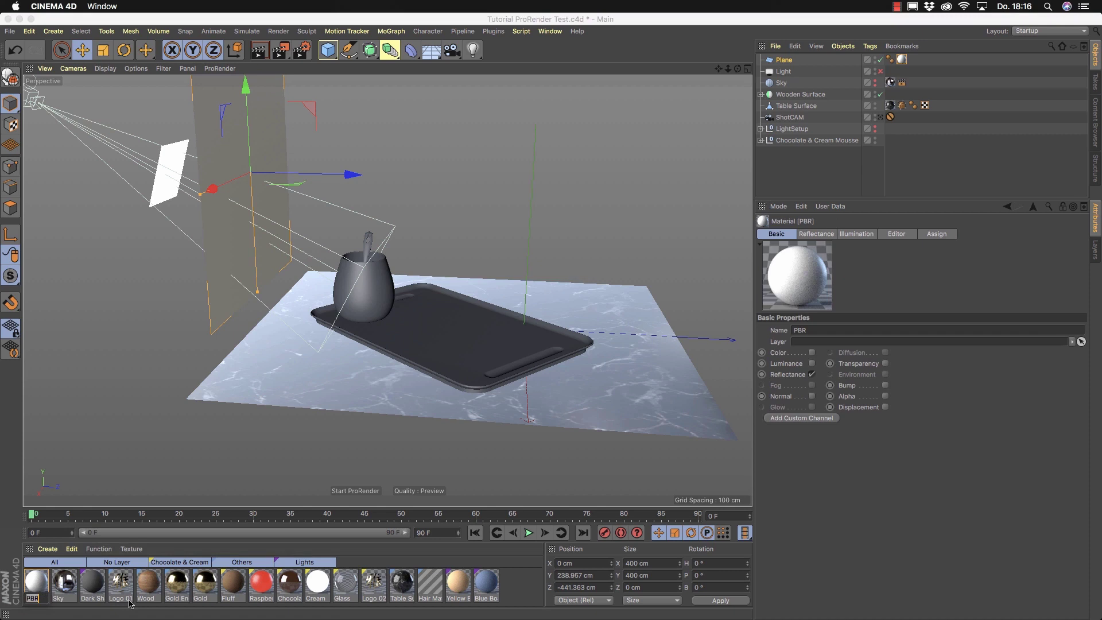
pyautogui.press('Return')
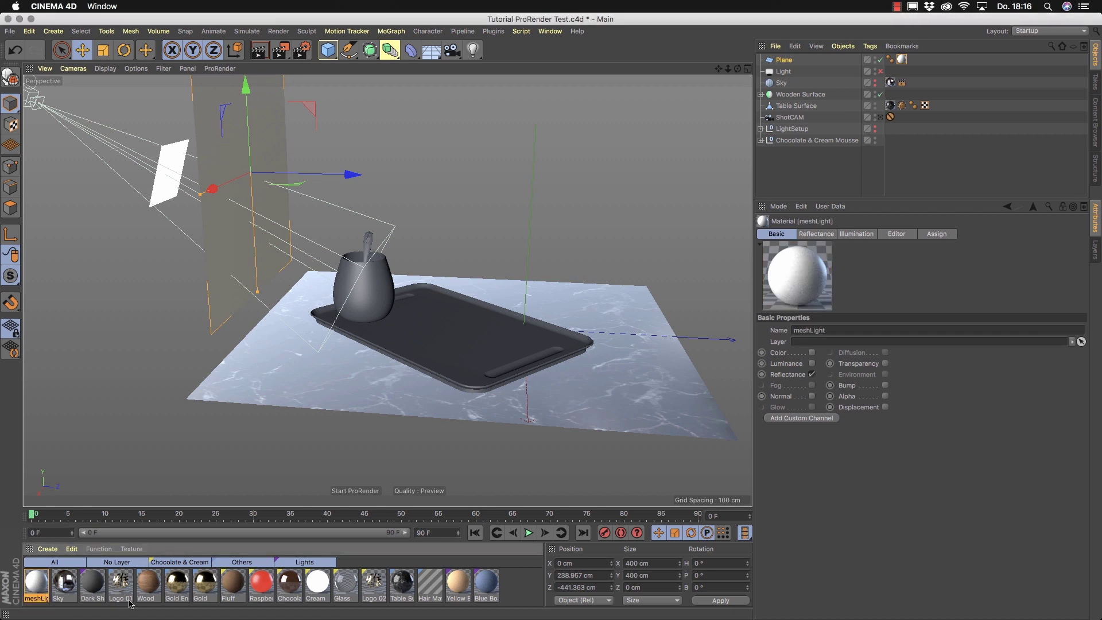
# Step: Open meshLight for editing, start the ProRender preview, and replace the material's Reflectance channel with Luminance
pyautogui.doubleClick(35, 586)
pyautogui.moveTo(310, 80); pyautogui.dragTo(700, 79)
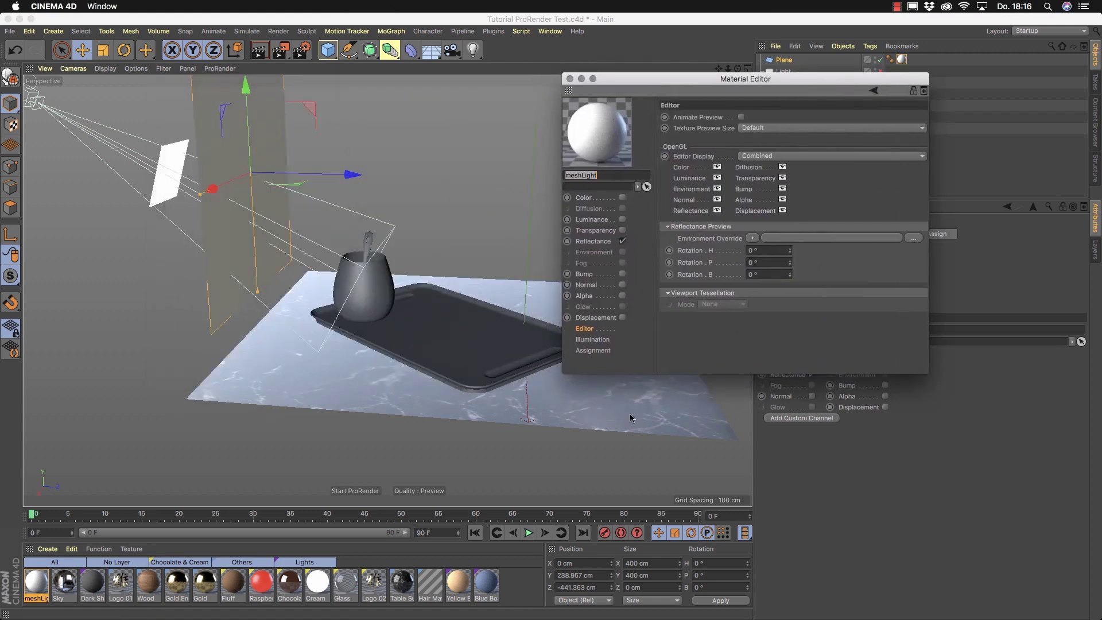
pyautogui.click(376, 492)
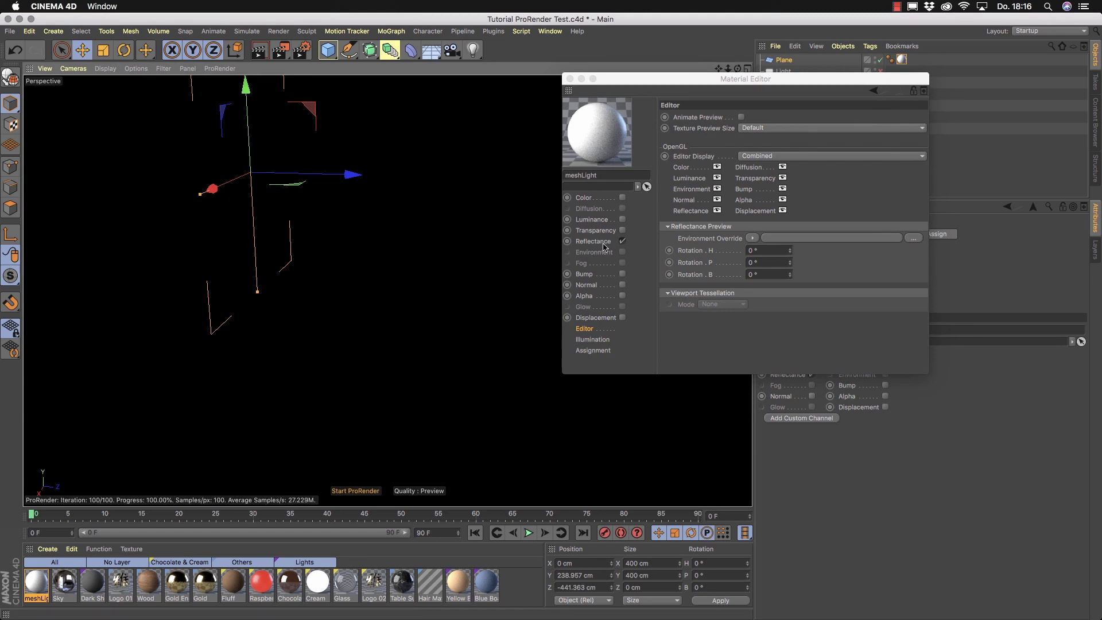
pyautogui.click(622, 241)
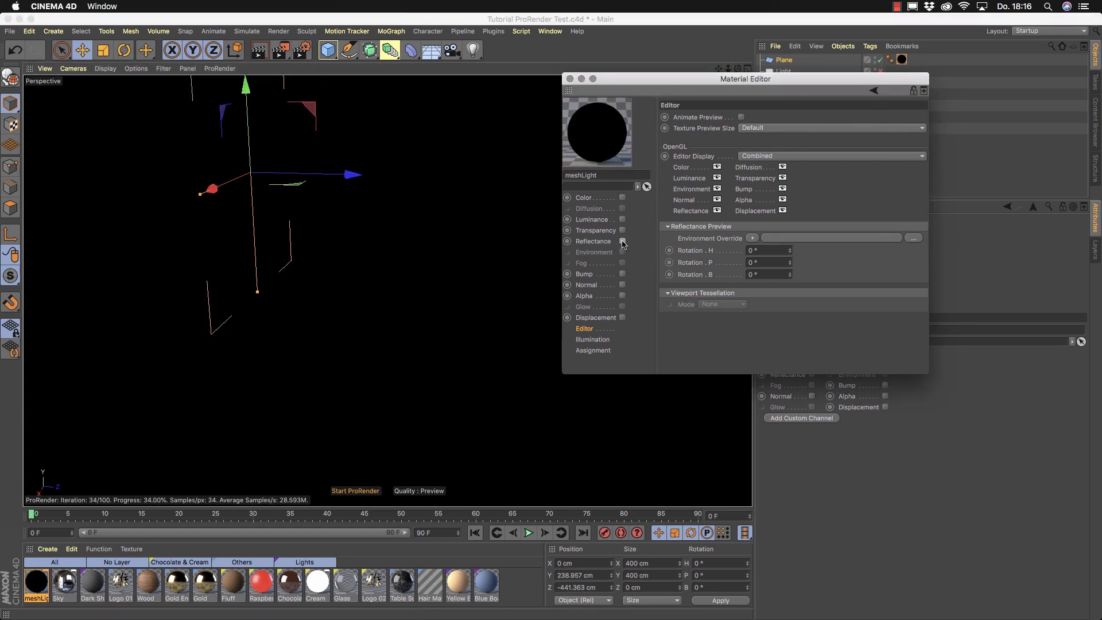
pyautogui.click(622, 220)
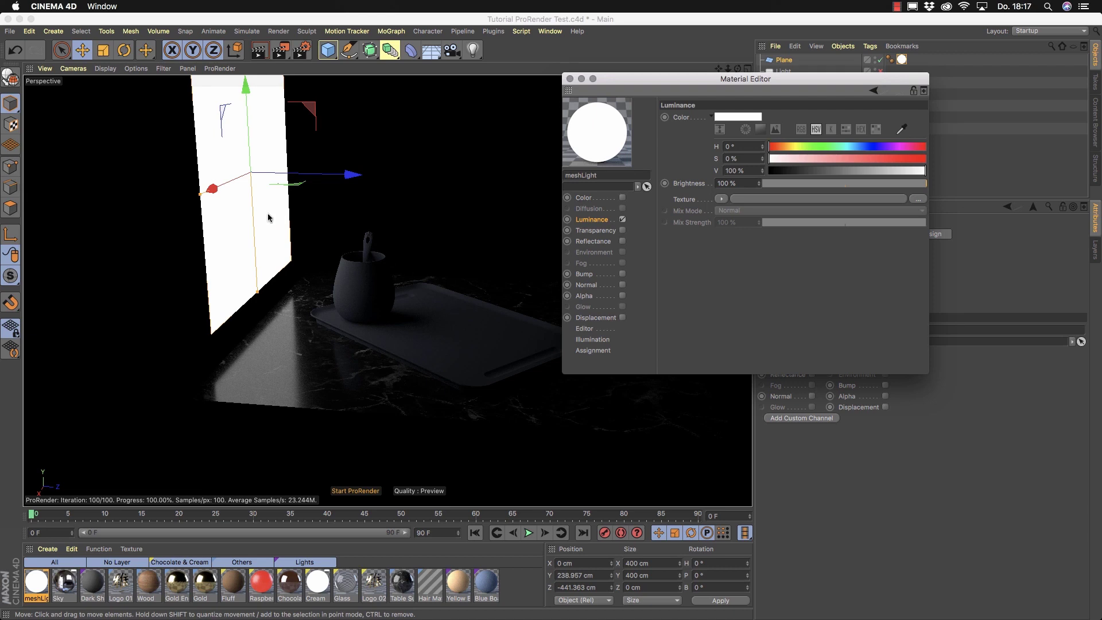
# Step: Shrink the glowing plane to about 194 cm wide and 188 cm high
pyautogui.moveTo(200, 194); pyautogui.dragTo(229, 183)
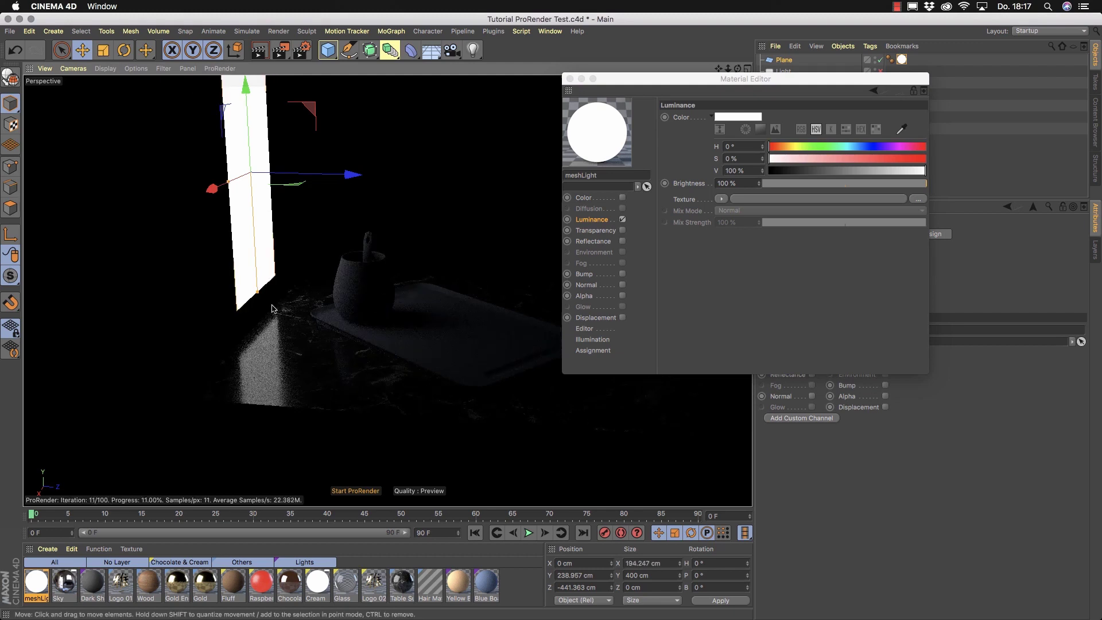
pyautogui.moveTo(272, 308); pyautogui.dragTo(262, 232)
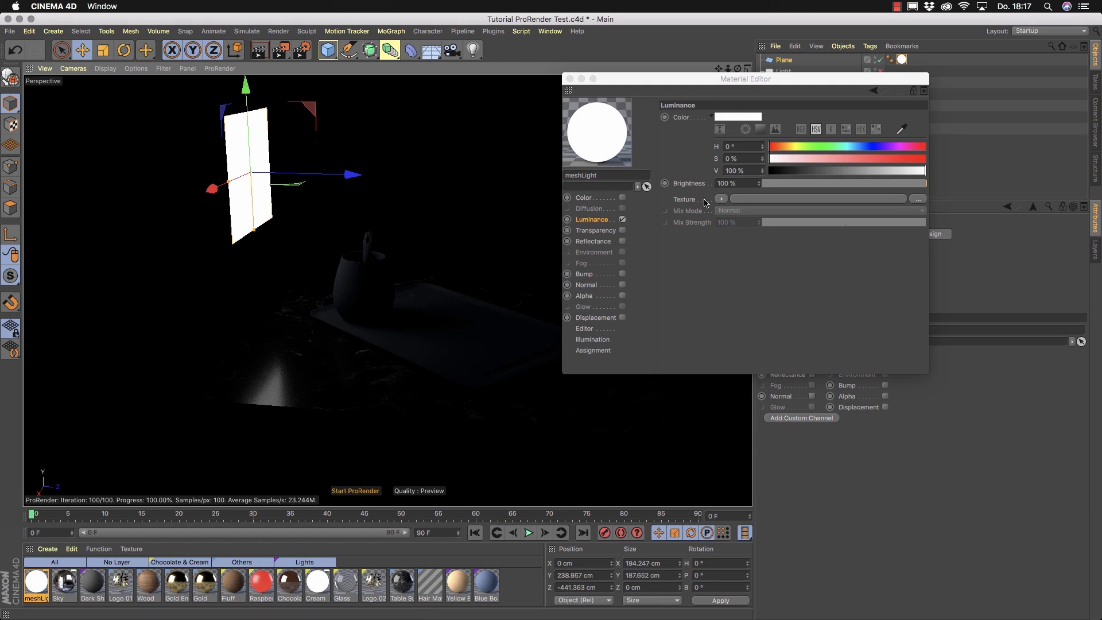
# Step: Load a Gradient as the Luminance texture and set the material preview to Huge size with a Plane shape
pyautogui.click(723, 199)
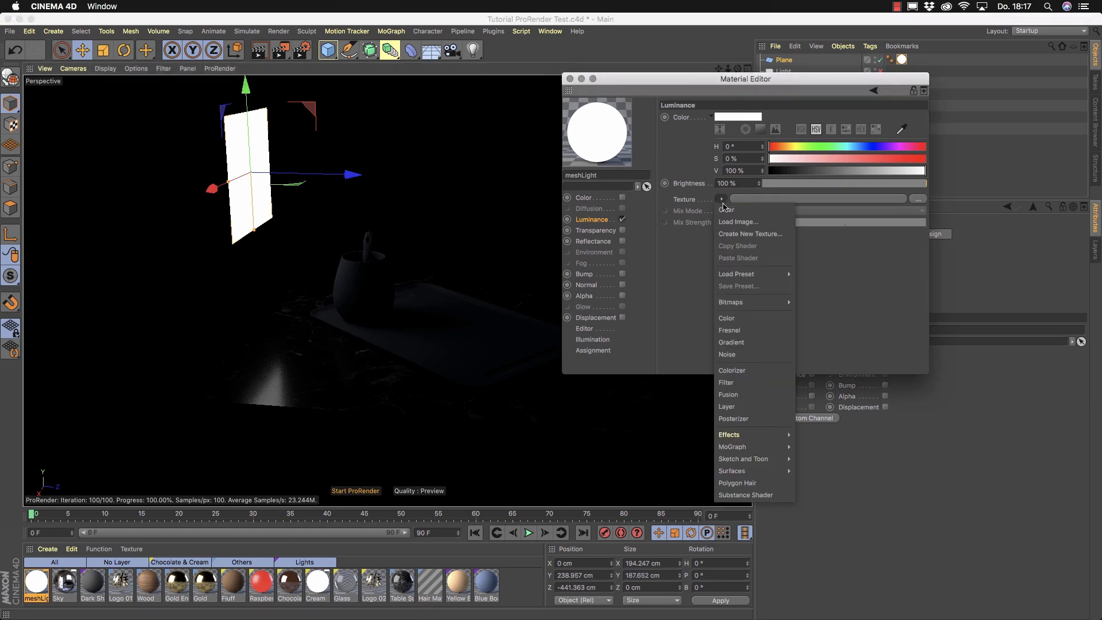
pyautogui.click(745, 343)
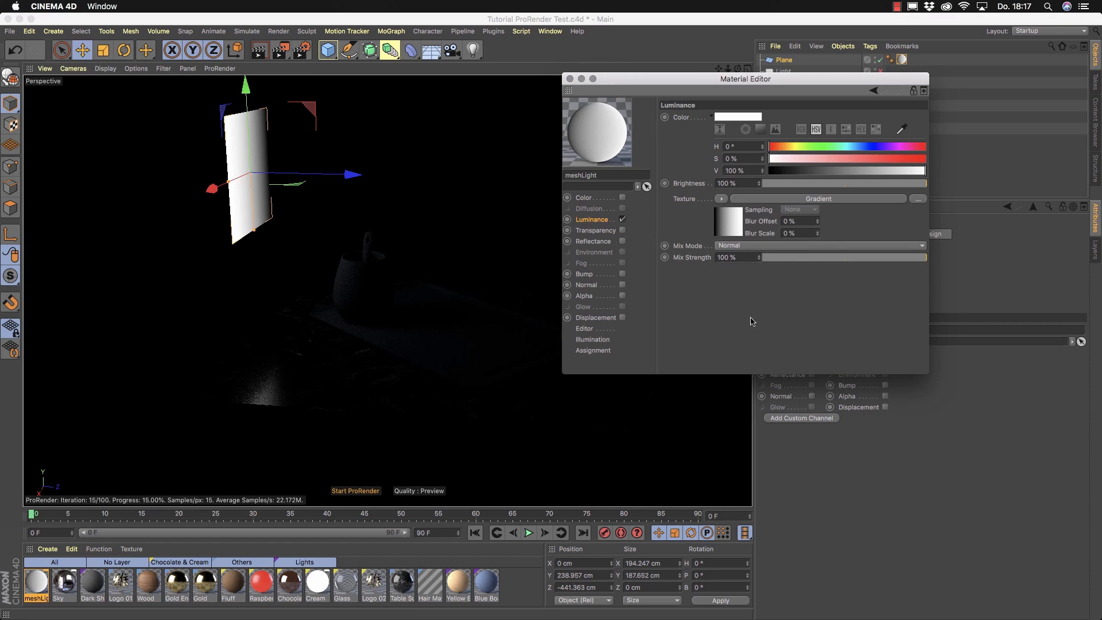
pyautogui.rightClick(597, 128)
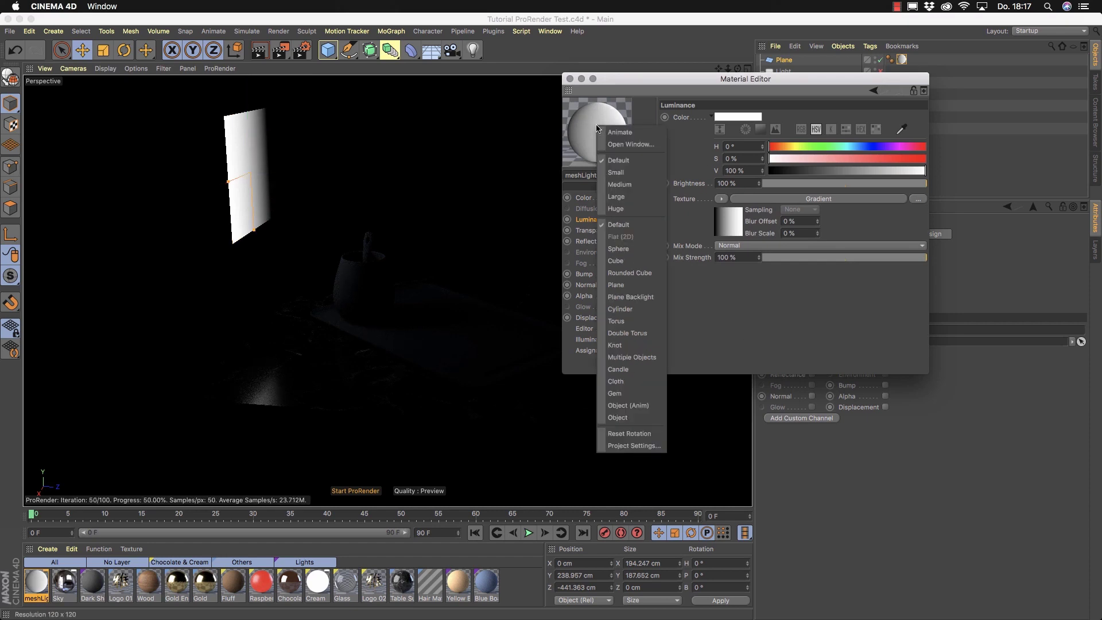
pyautogui.click(617, 208)
pyautogui.rightClick(615, 127)
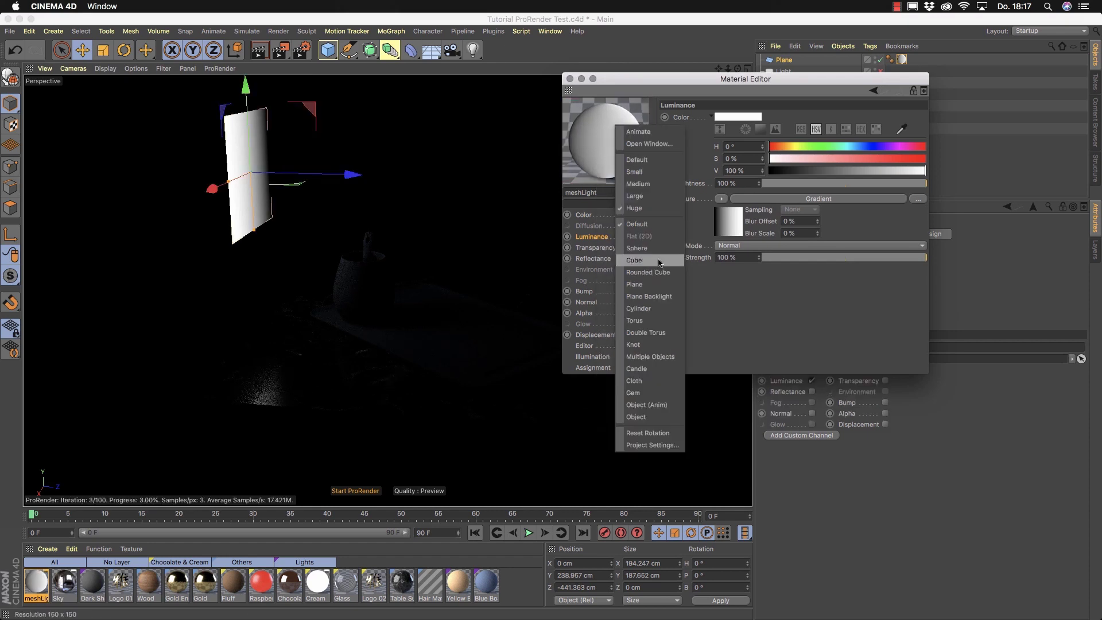
pyautogui.click(636, 284)
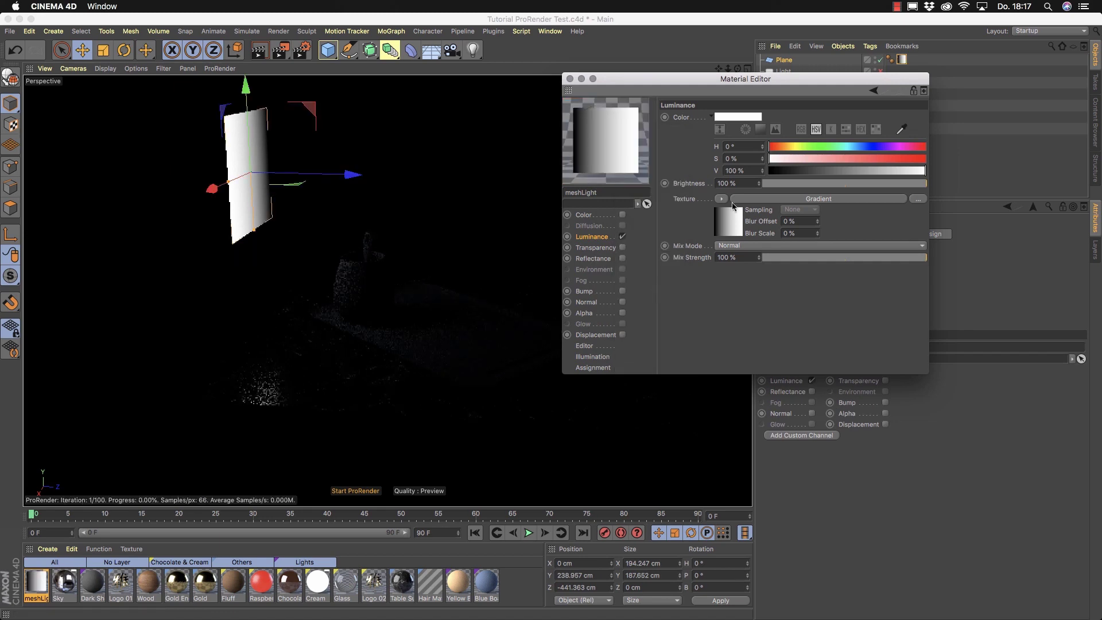
# Step: Open the Gradient shader's settings, enlarge the Material Editor window and expand the gradient's knot options
pyautogui.click(804, 198)
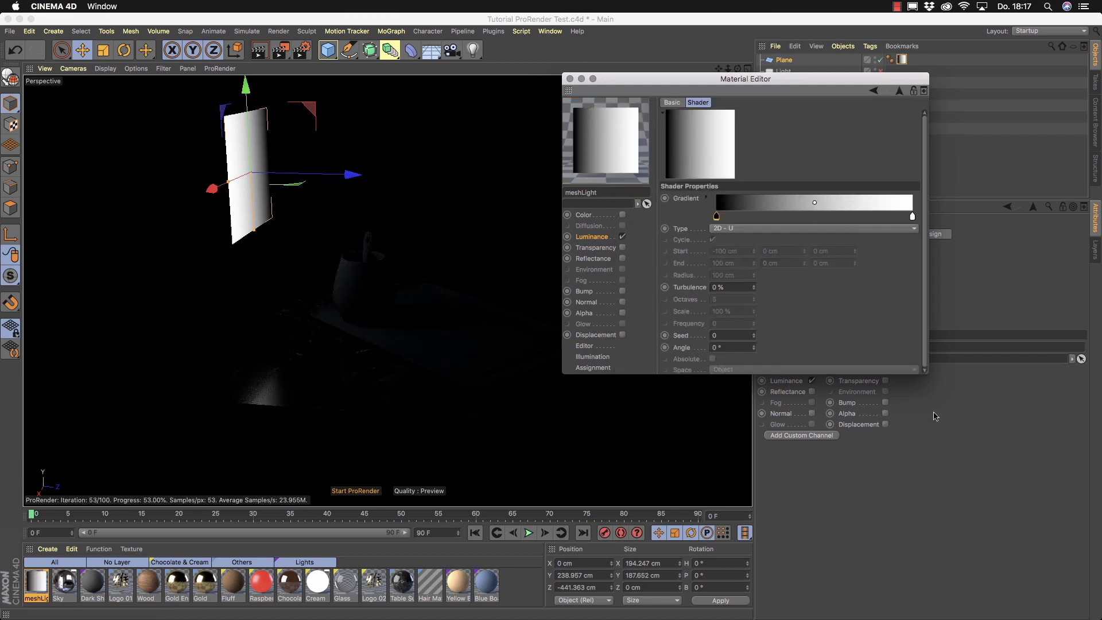
pyautogui.moveTo(928, 374); pyautogui.dragTo(1003, 433)
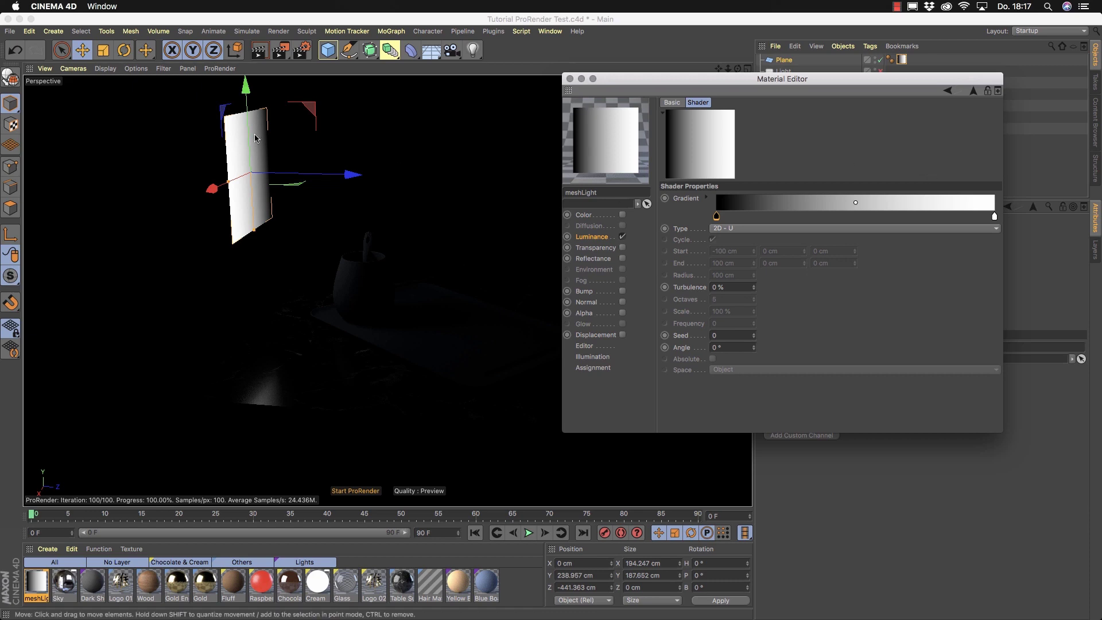
pyautogui.click(707, 199)
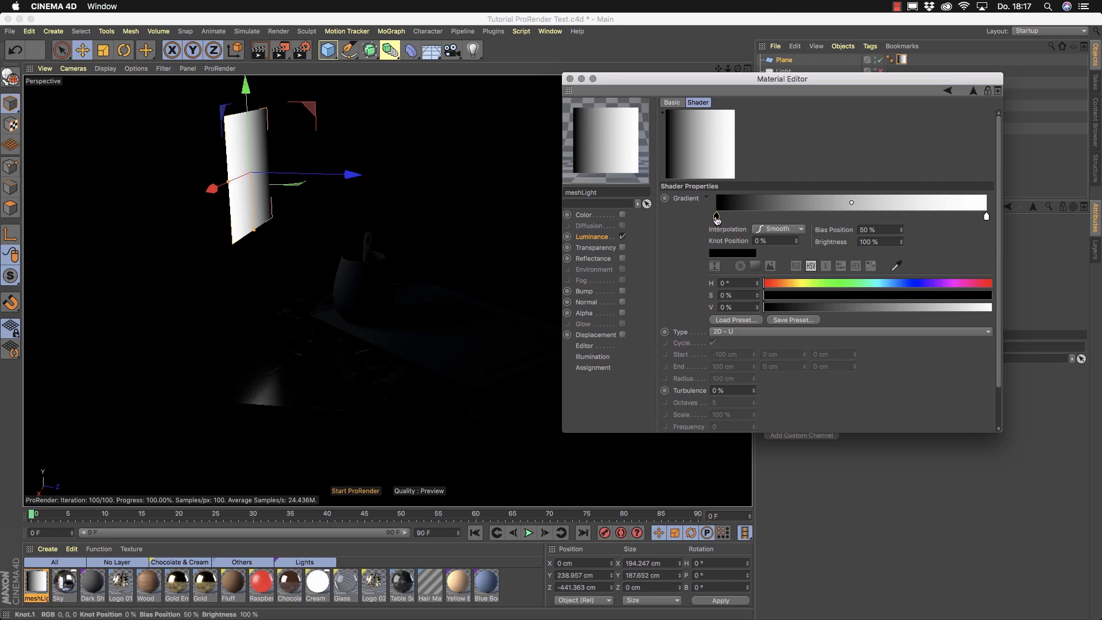
# Step: Try shifting the white gradient knot to the middle and adding another knot near the end, and restore the original gradient
pyautogui.moveTo(987, 217); pyautogui.dragTo(850, 217)
pyautogui.click(964, 217)
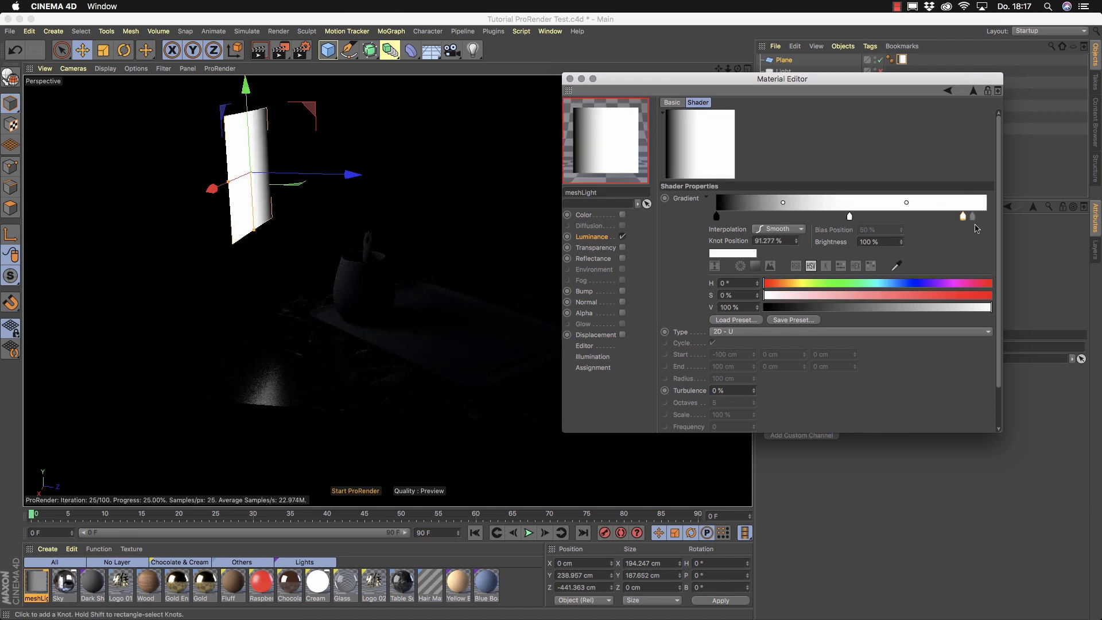
pyautogui.moveTo(964, 218); pyautogui.dragTo(962, 241)
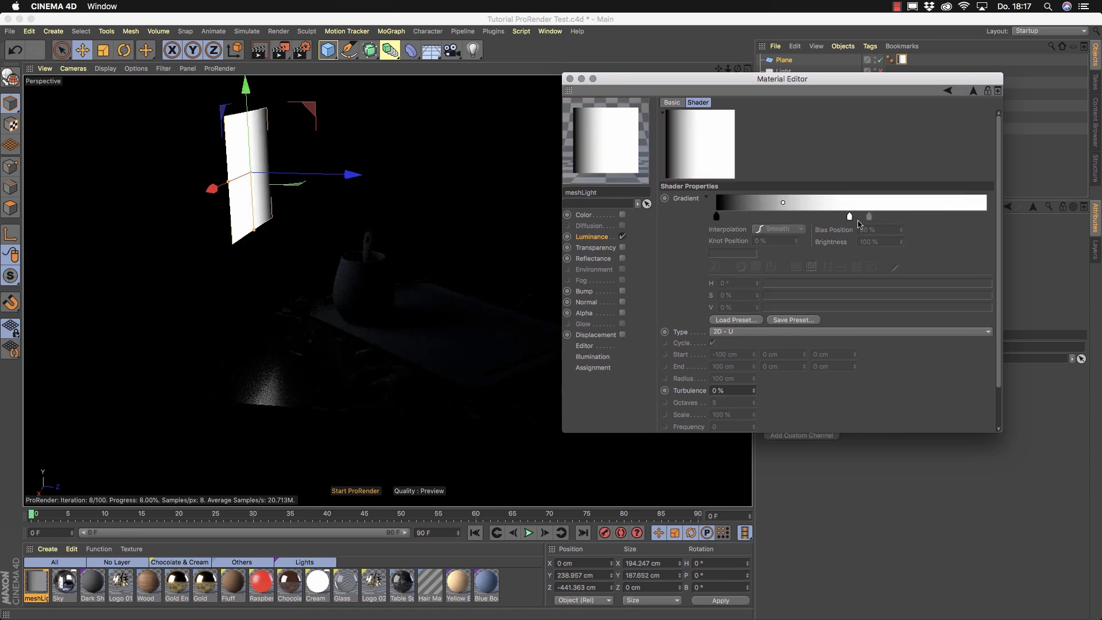
pyautogui.moveTo(850, 216); pyautogui.dragTo(988, 217)
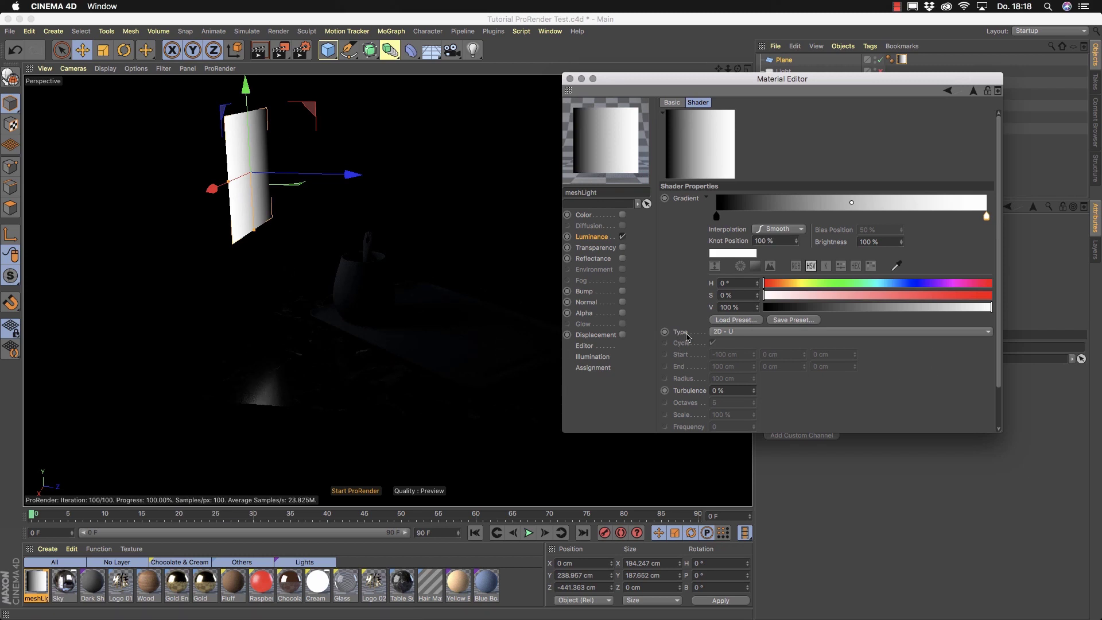
# Step: Set the gradient type to 2D - Circular, invert it and move the black knot to about 72 %
pyautogui.click(971, 338)
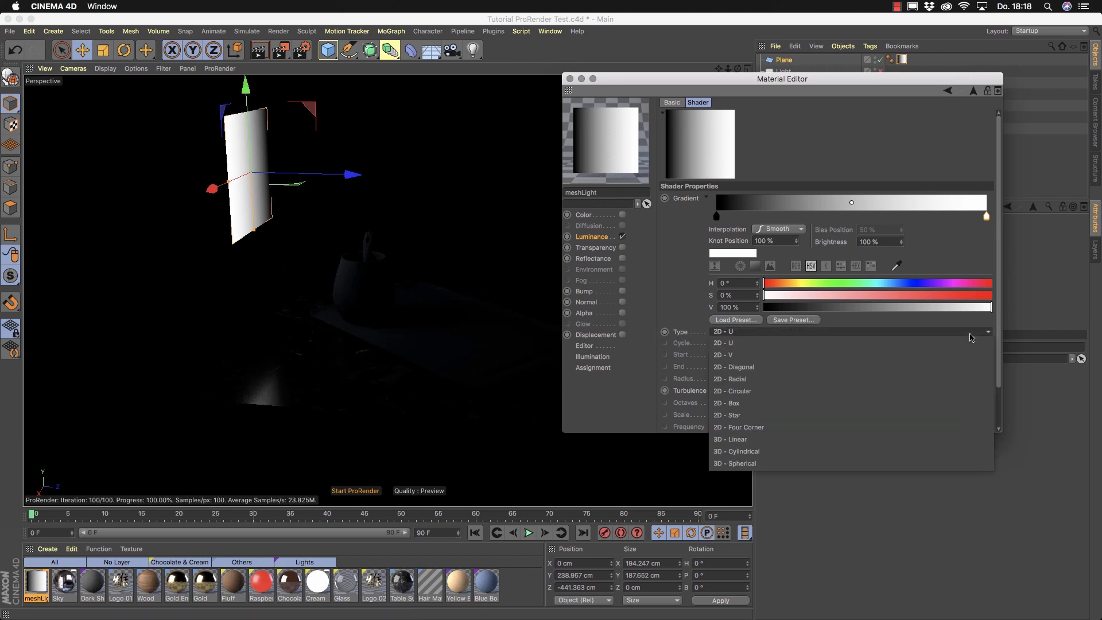
pyautogui.click(739, 391)
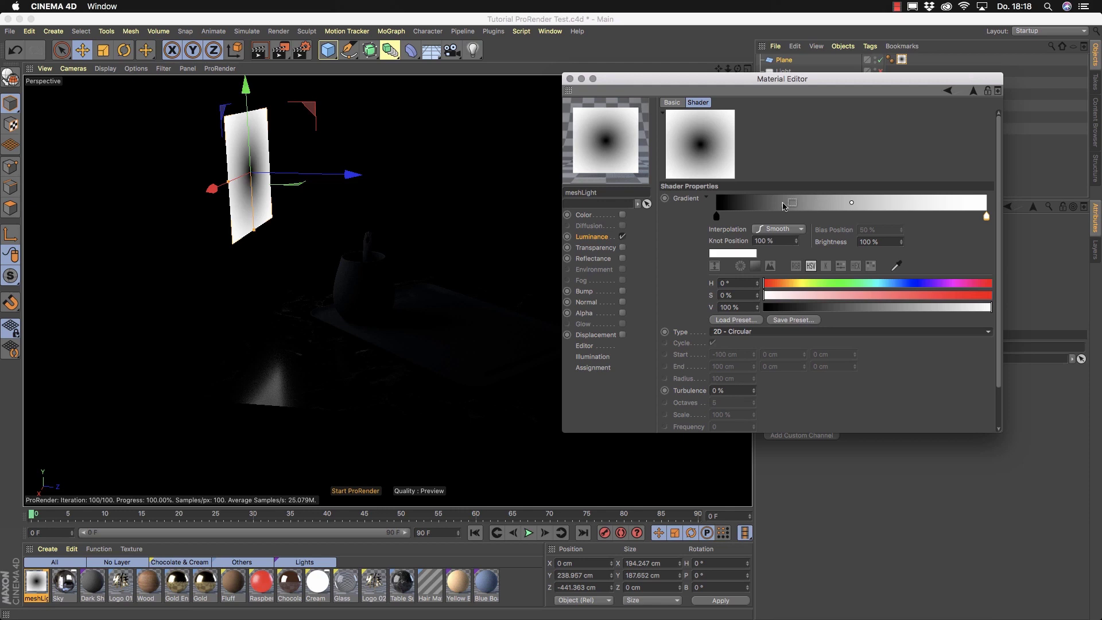
pyautogui.rightClick(818, 206)
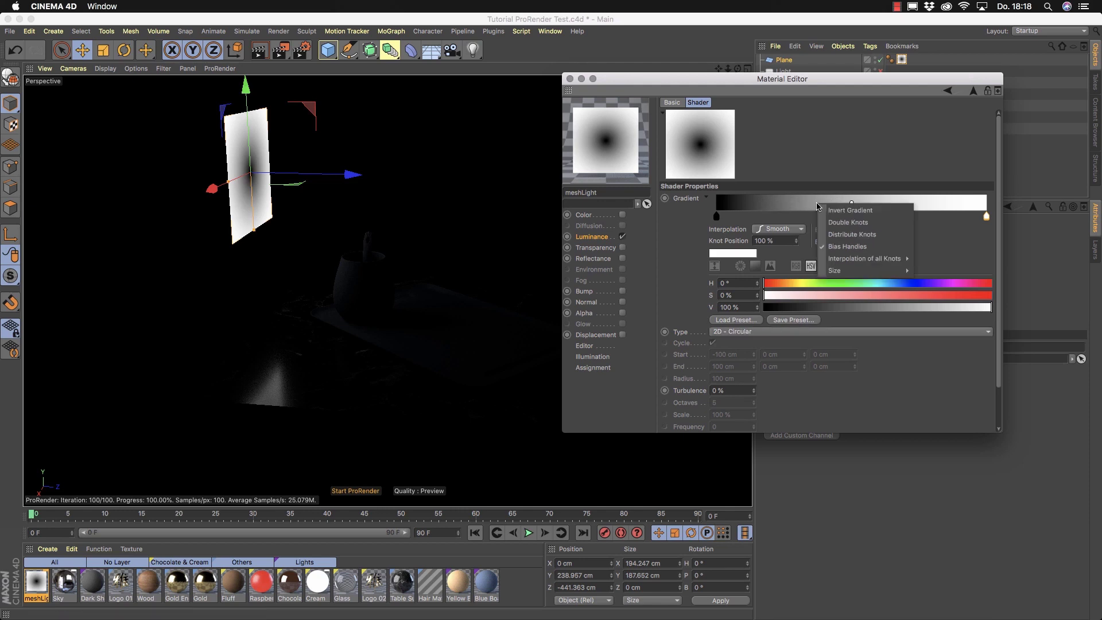
pyautogui.click(861, 215)
pyautogui.moveTo(989, 221); pyautogui.dragTo(937, 218)
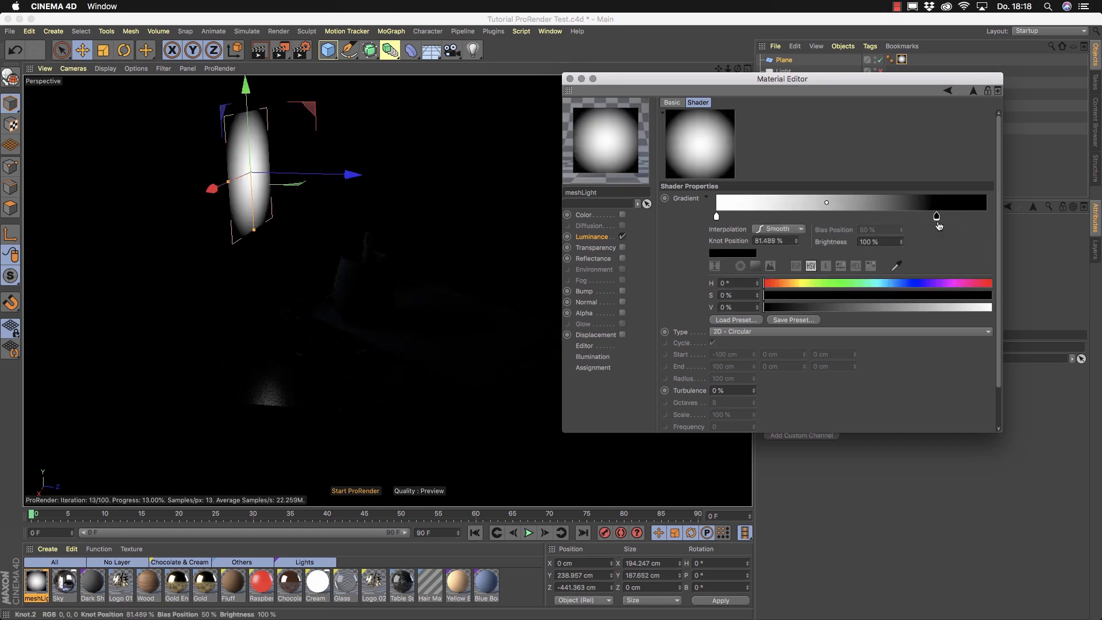
pyautogui.moveTo(937, 218); pyautogui.dragTo(913, 221)
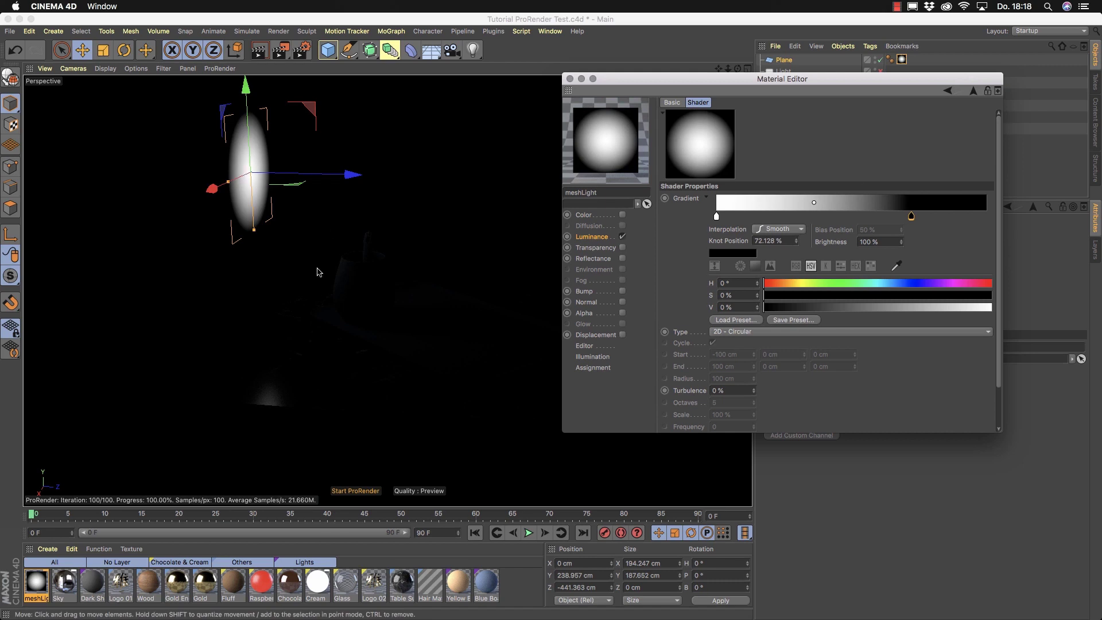
# Step: Lower the plane toward the table to about Y 140 cm, Z -456 cm
pyautogui.moveTo(254, 85); pyautogui.dragTo(344, 240)
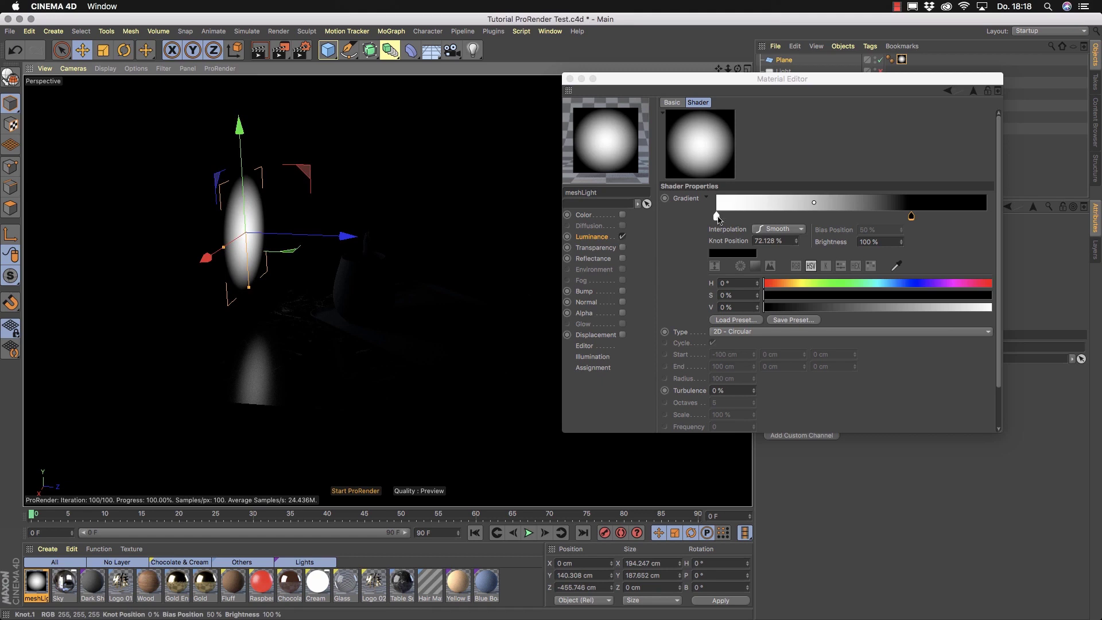
# Step: Test a brightness of 150 % on the gradient's white knot and raise it to 500 %
pyautogui.click(717, 217)
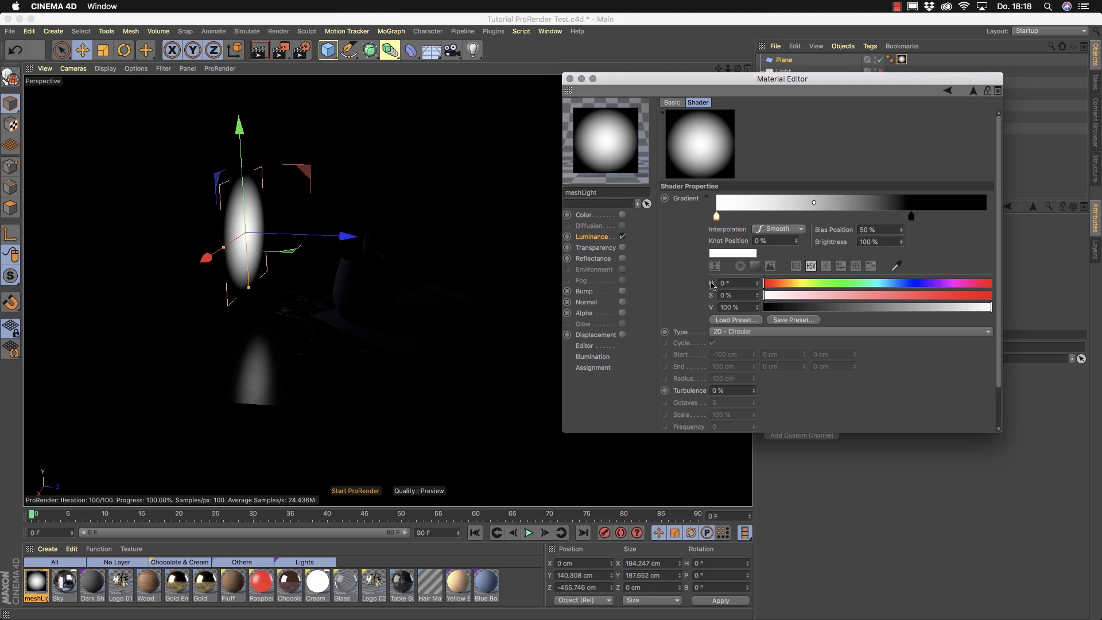
pyautogui.click(716, 217)
pyautogui.write('150')
pyautogui.press('Return')
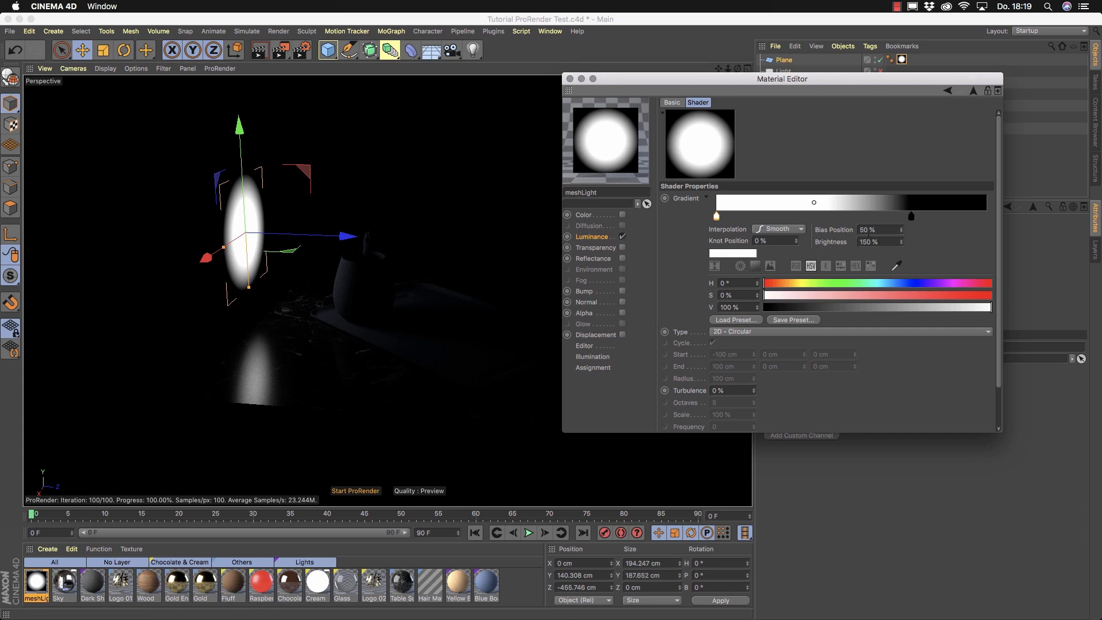
pyautogui.click(875, 242)
pyautogui.write('8')
pyautogui.press('Return')
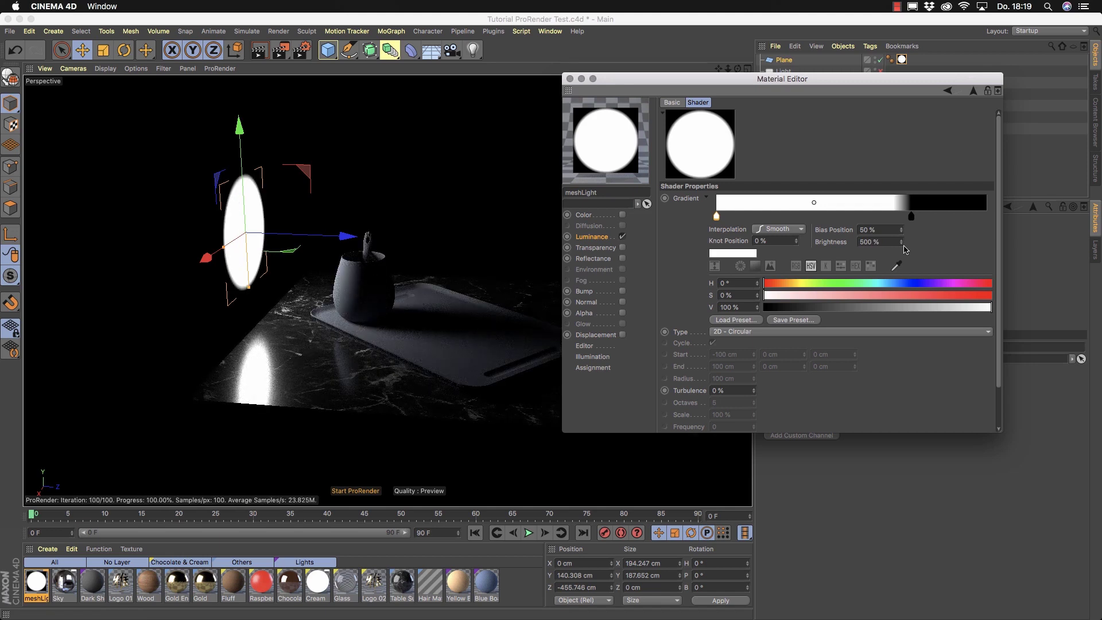
# Step: Move the black knot slightly inward, set the bias position to about 49 % and switch the white knot's interpolation to Cubic
pyautogui.moveTo(911, 216)
pyautogui.mouseDown()
pyautogui.moveTo(874, 216)
pyautogui.moveTo(904, 219)
pyautogui.mouseUp()
pyautogui.moveTo(811, 205)
pyautogui.mouseDown()
pyautogui.moveTo(786, 208)
pyautogui.moveTo(809, 204)
pyautogui.mouseUp()
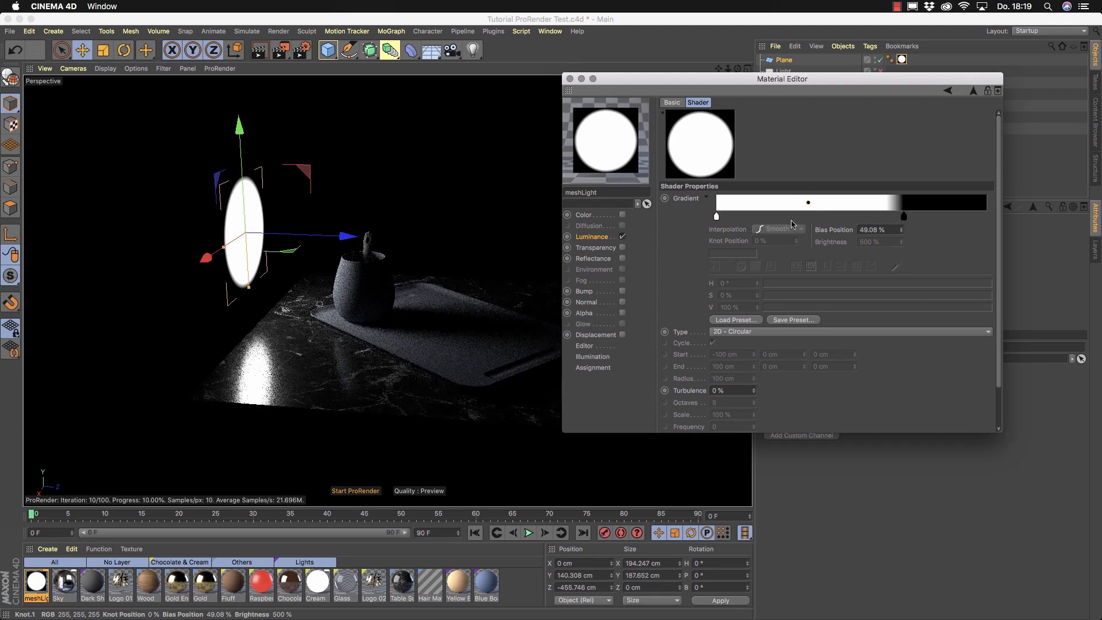
pyautogui.click(718, 217)
pyautogui.click(780, 229)
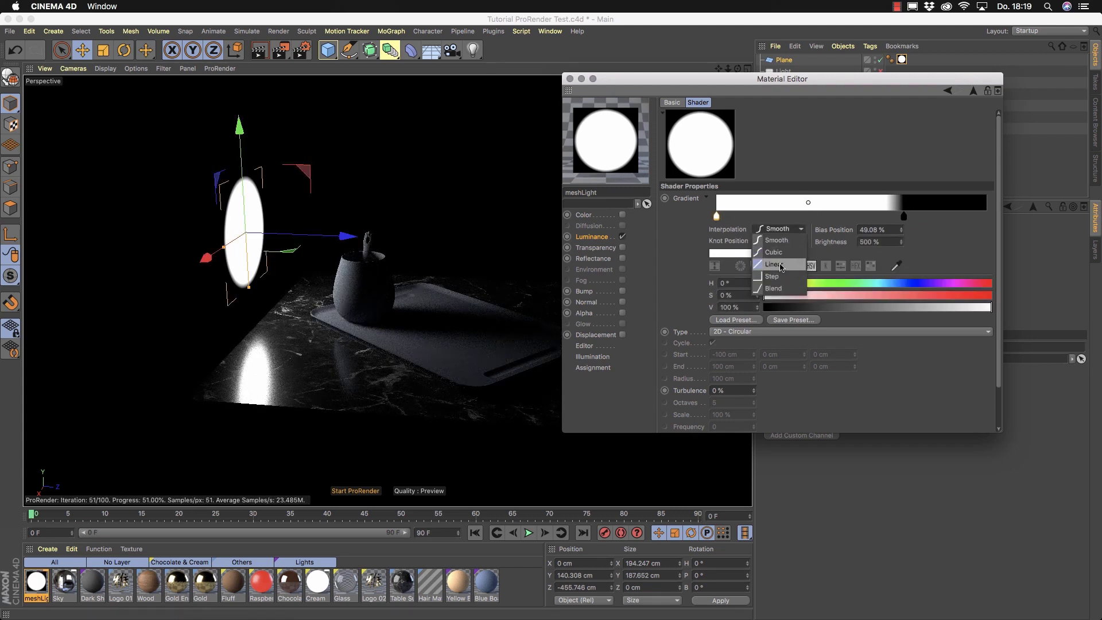
pyautogui.click(774, 252)
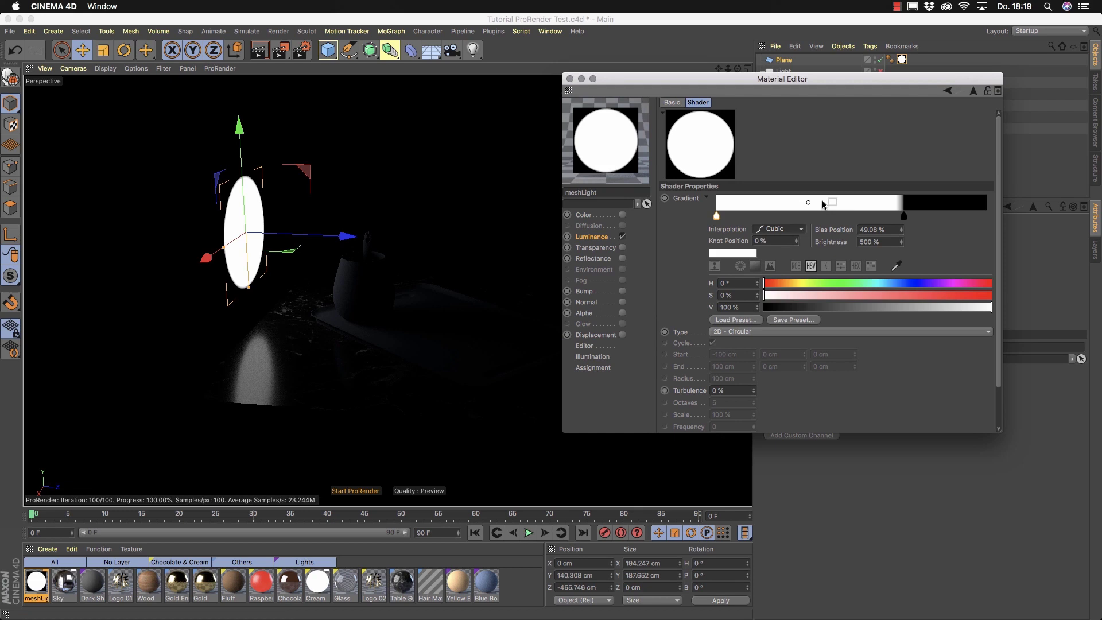
# Step: Set the gradient's turbulence to 5 % and return to the material's Luminance settings
pyautogui.moveTo(755, 389); pyautogui.dragTo(755, 390)
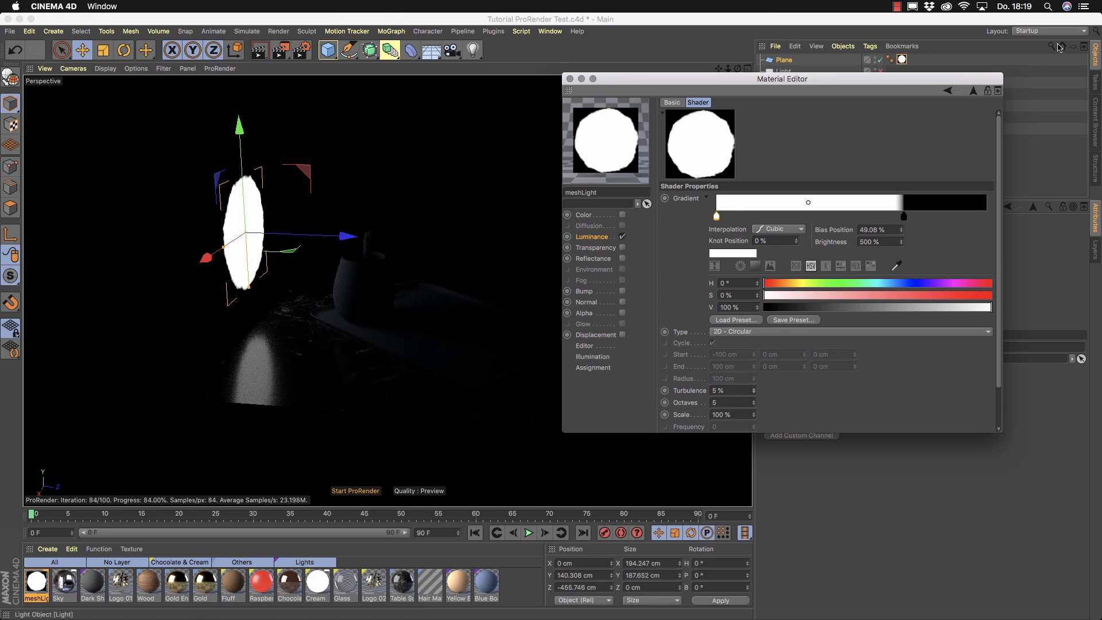
pyautogui.click(974, 91)
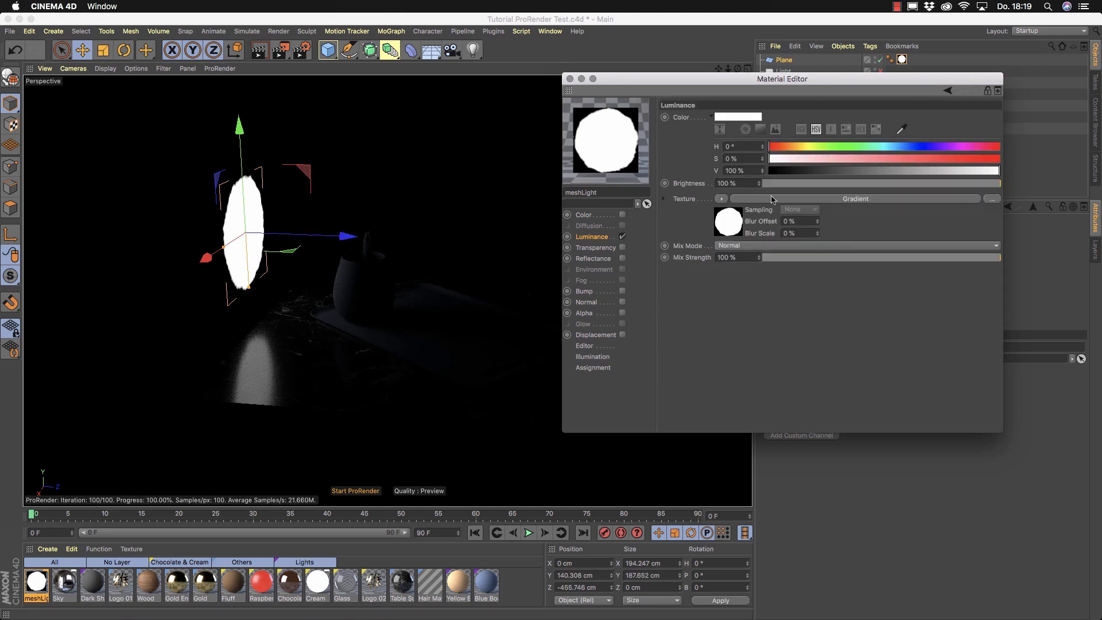
# Step: Close the meshLight material's editor, delete that material and stop the ProRender preview
pyautogui.click(570, 79)
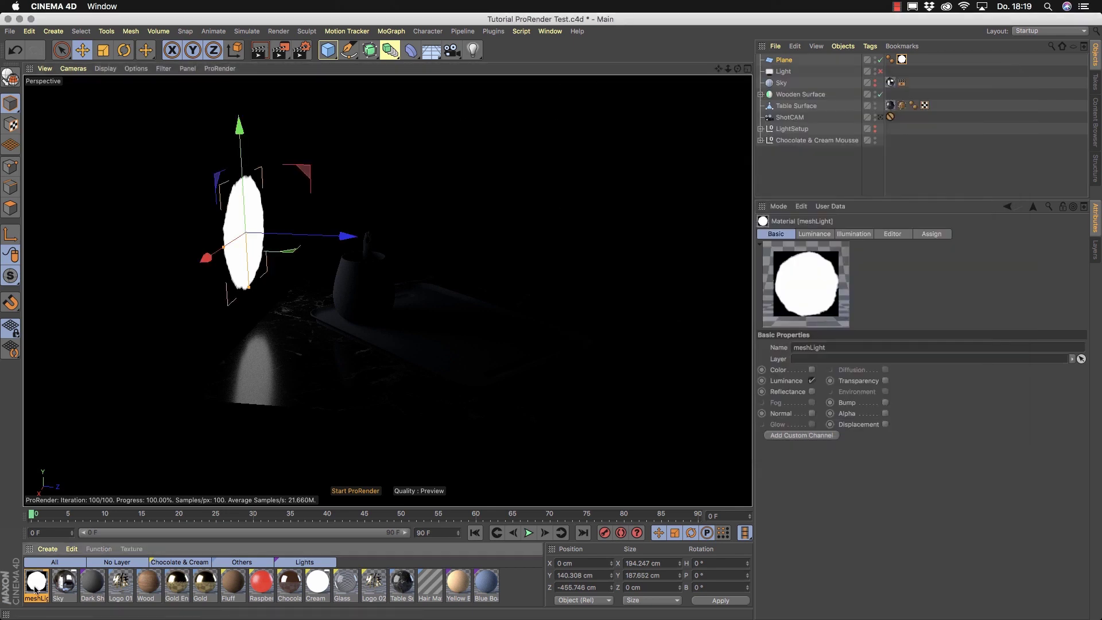
pyautogui.press('Delete')
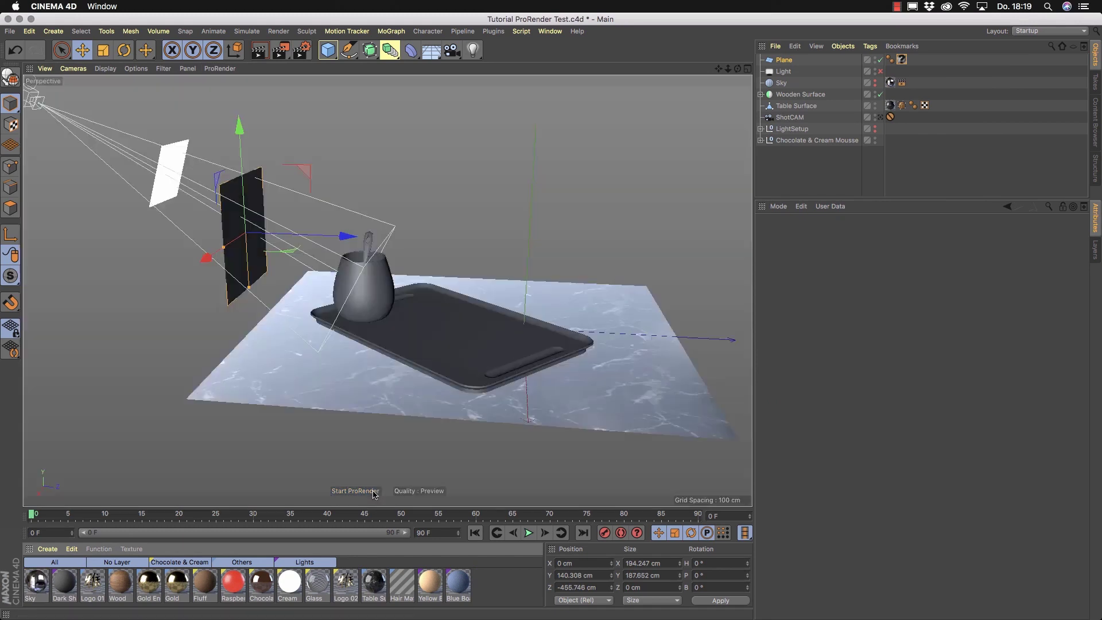
pyautogui.click(373, 492)
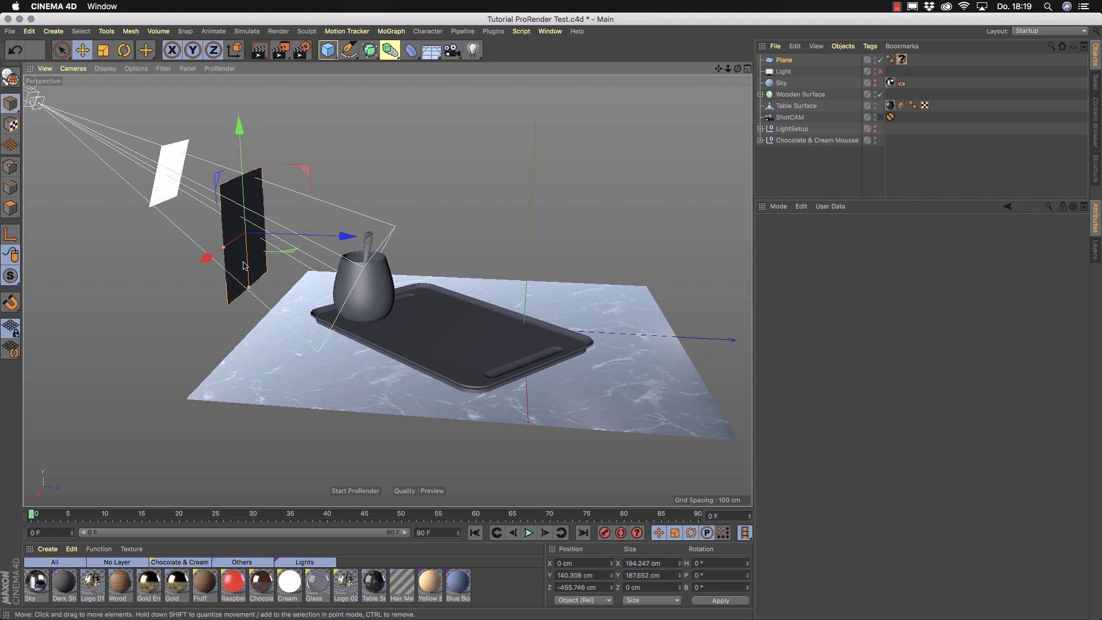
# Step: Enable the Light object and make it a child of the Plane
pyautogui.click(785, 72)
pyautogui.click(880, 72)
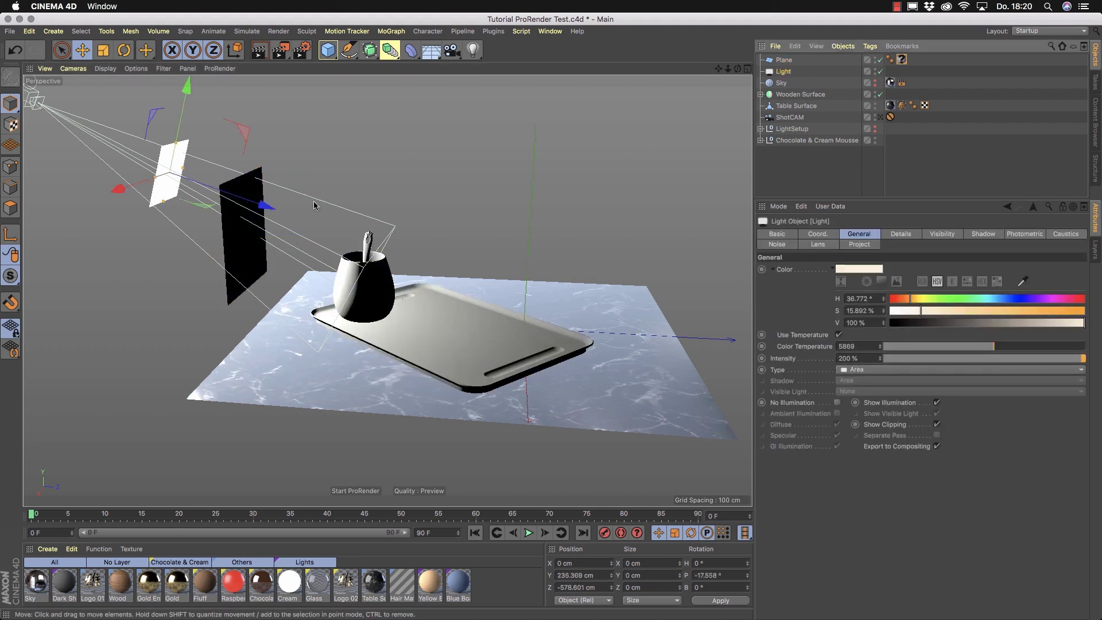
pyautogui.moveTo(797, 72)
pyautogui.mouseDown()
pyautogui.moveTo(784, 76)
pyautogui.moveTo(783, 60)
pyautogui.mouseUp()
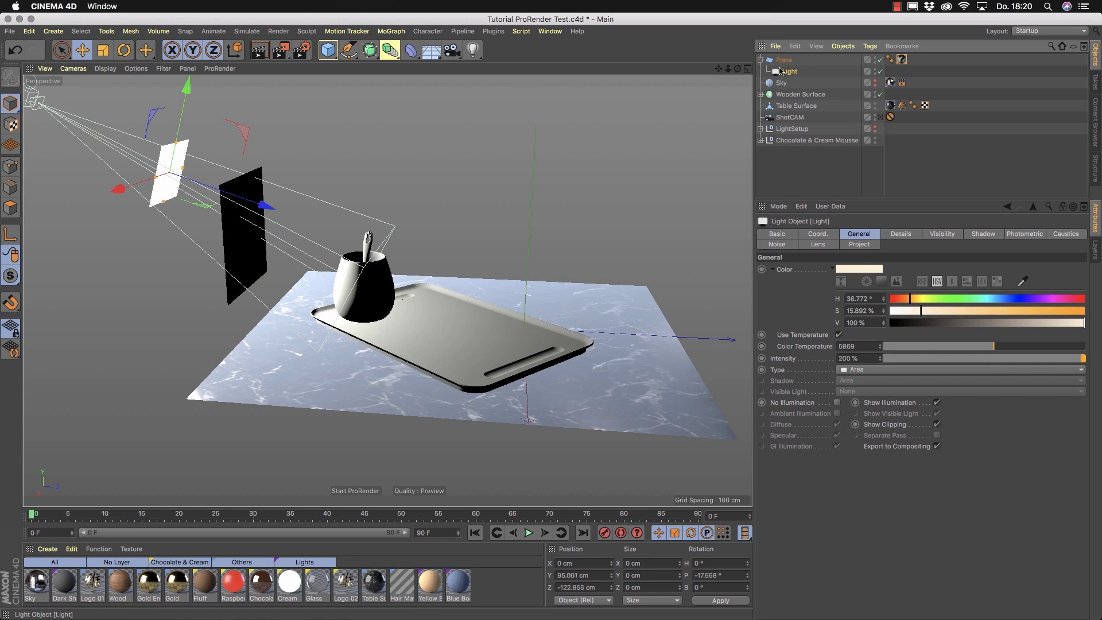
# Step: Reset the Light's Y and Z position to 0 cm and its pitch to 0° to align it with the plane
pyautogui.click(826, 236)
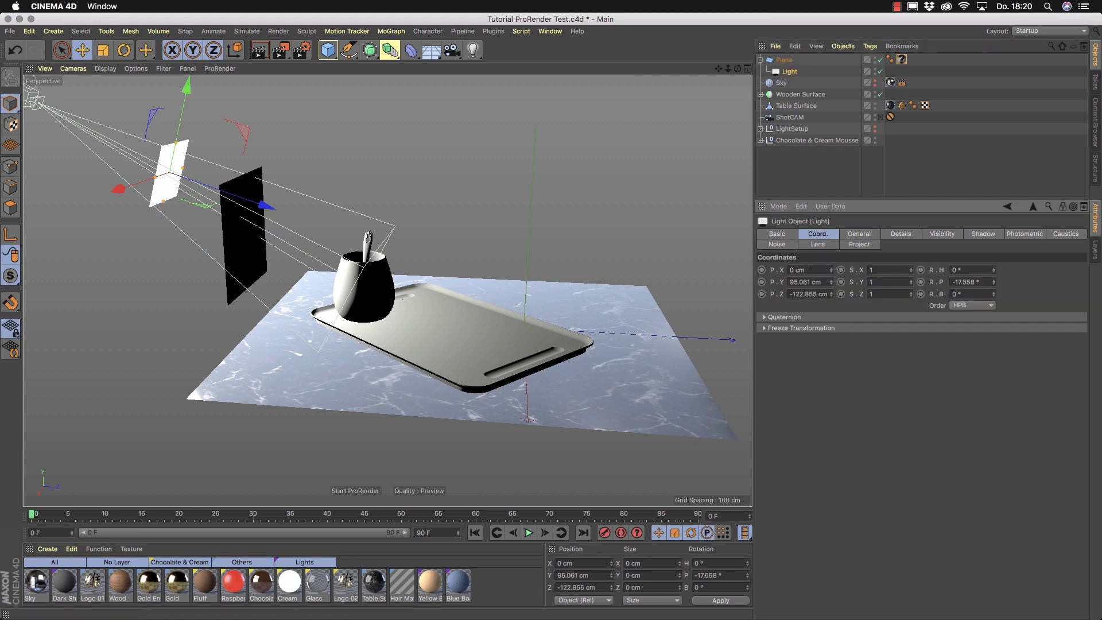
pyautogui.press('Tab')
pyautogui.write('0')
pyautogui.press('Tab')
pyautogui.write('0')
pyautogui.press('Tab')
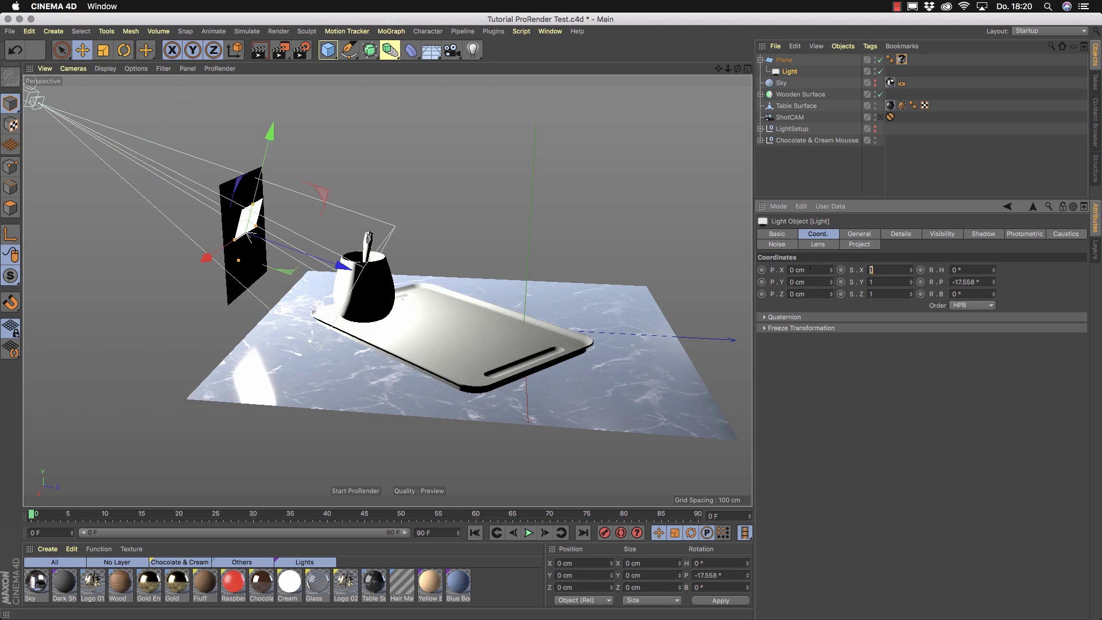
pyautogui.press('Tab')
pyautogui.write('0')
pyautogui.press('Tab')
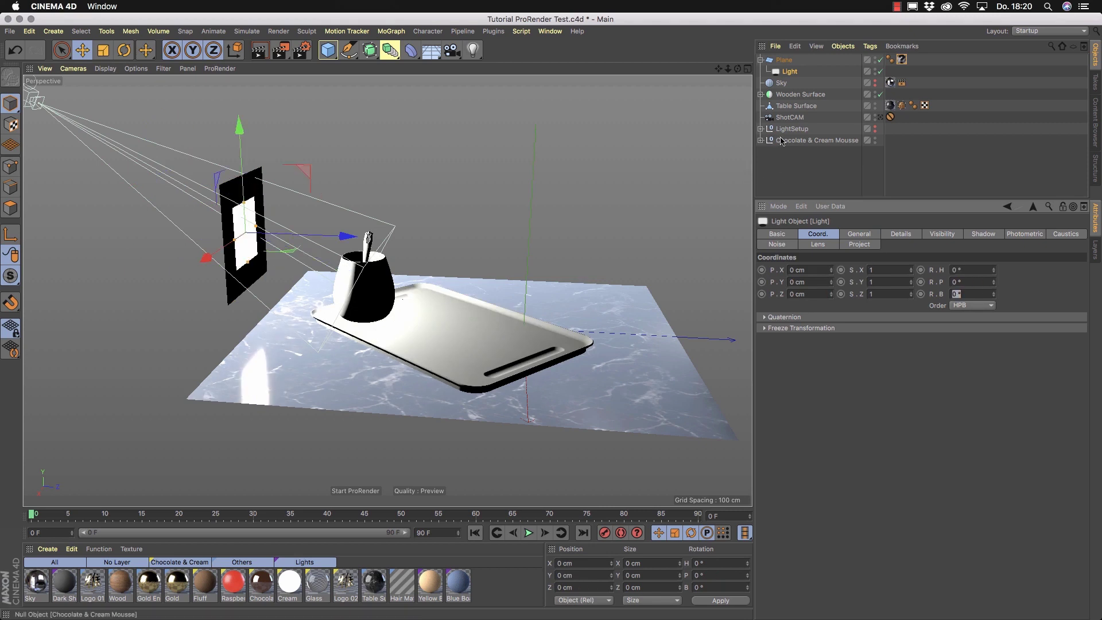
# Step: Offset the Light to about Z 63 cm in front of the plane, rotate its heading to 180° and shrink its area size
pyautogui.click(776, 72)
pyautogui.moveTo(358, 239); pyautogui.dragTo(397, 245)
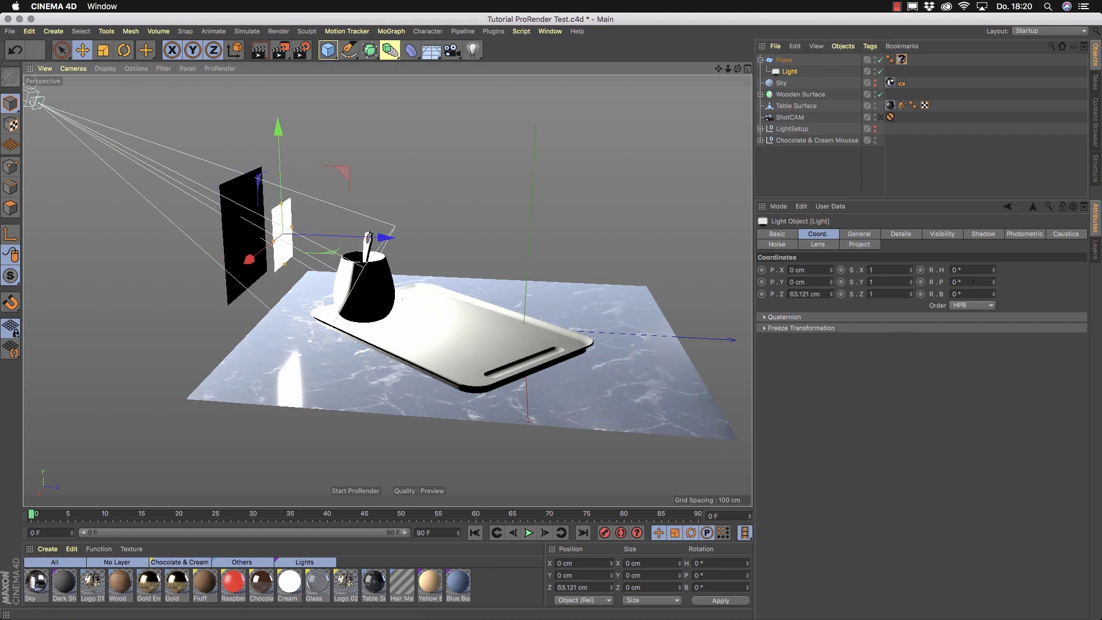
pyautogui.click(965, 270)
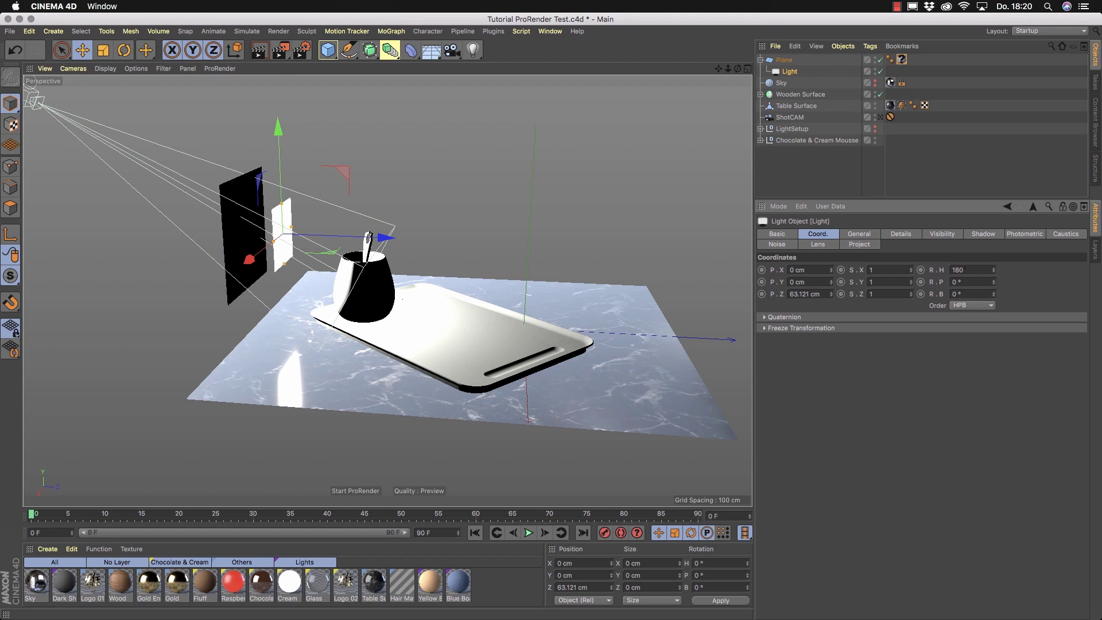
pyautogui.press('Return')
pyautogui.moveTo(281, 203); pyautogui.dragTo(279, 240)
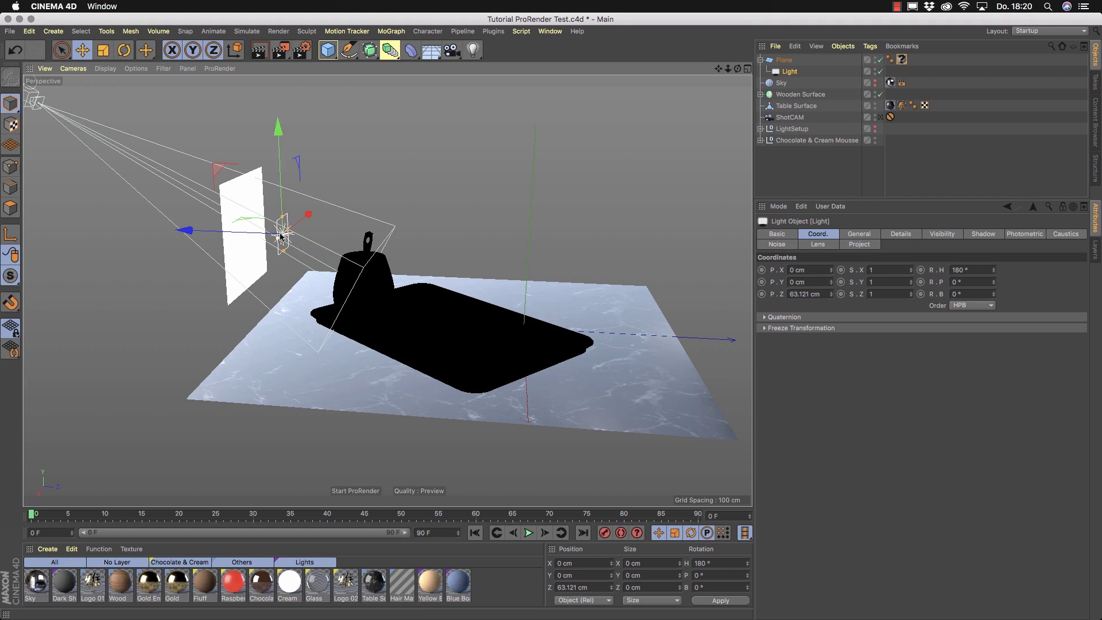
pyautogui.moveTo(283, 252)
pyautogui.keyDown('alt'); pyautogui.mouseDown()
pyautogui.moveTo(367, 275)
pyautogui.moveTo(222, 283)
pyautogui.moveTo(281, 240)
pyautogui.mouseUp(); pyautogui.keyUp('alt')
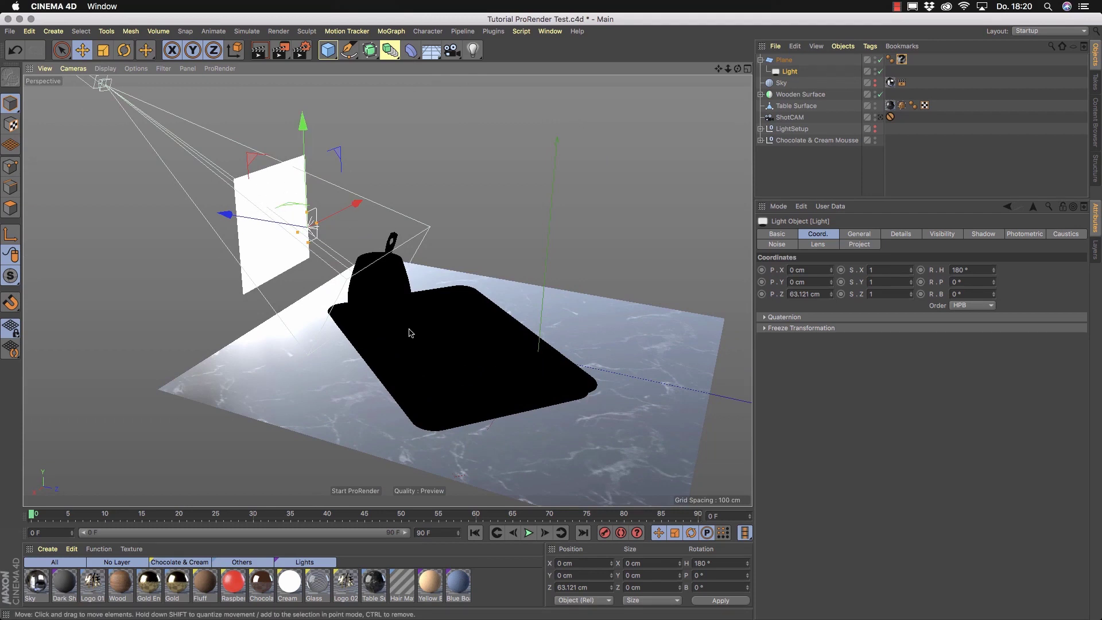
# Step: Remove the plane's missing-material texture tag and make the area light even smaller with the ProRender preview running
pyautogui.click(903, 60)
pyautogui.press('Delete')
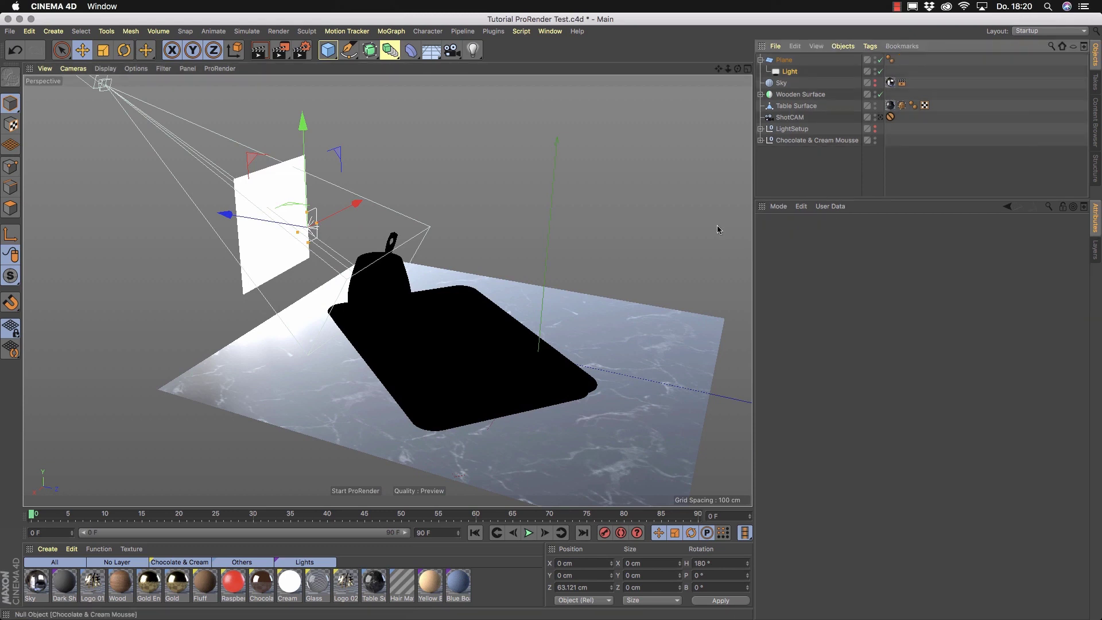
pyautogui.click(353, 491)
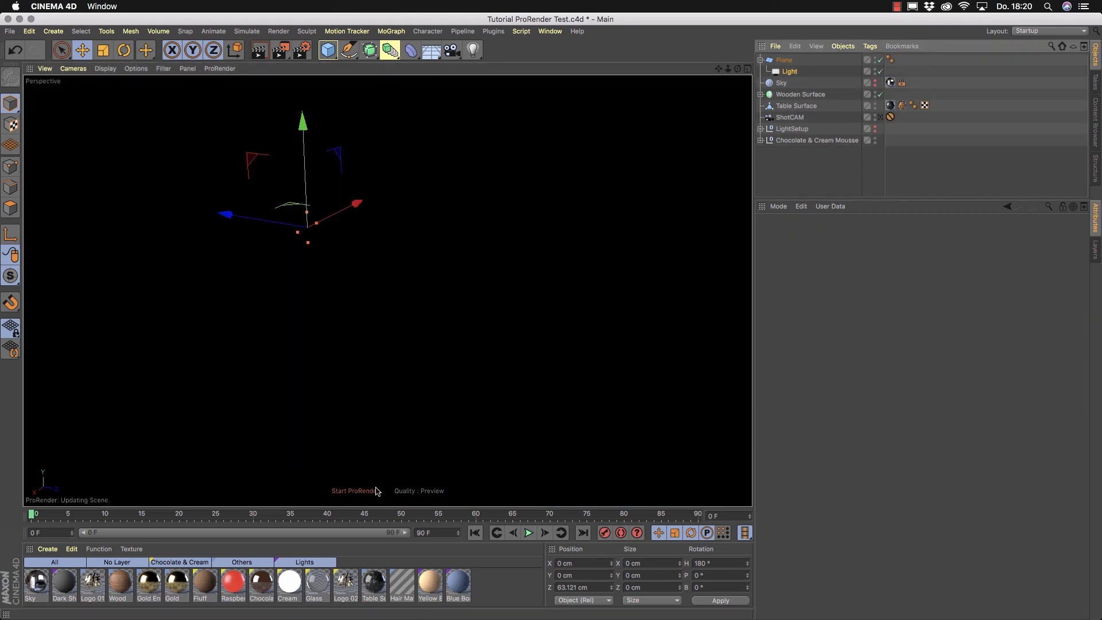
pyautogui.moveTo(324, 282)
pyautogui.keyDown('alt'); pyautogui.mouseDown()
pyautogui.moveTo(374, 275)
pyautogui.moveTo(324, 279)
pyautogui.mouseUp(); pyautogui.keyUp('alt')
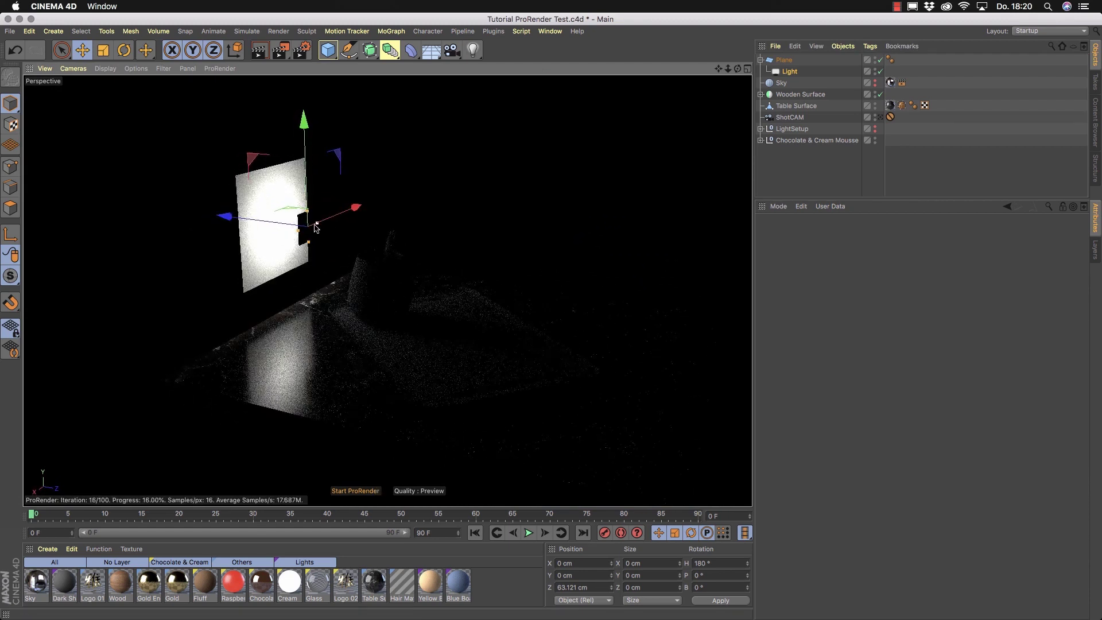
pyautogui.moveTo(317, 223); pyautogui.dragTo(309, 217)
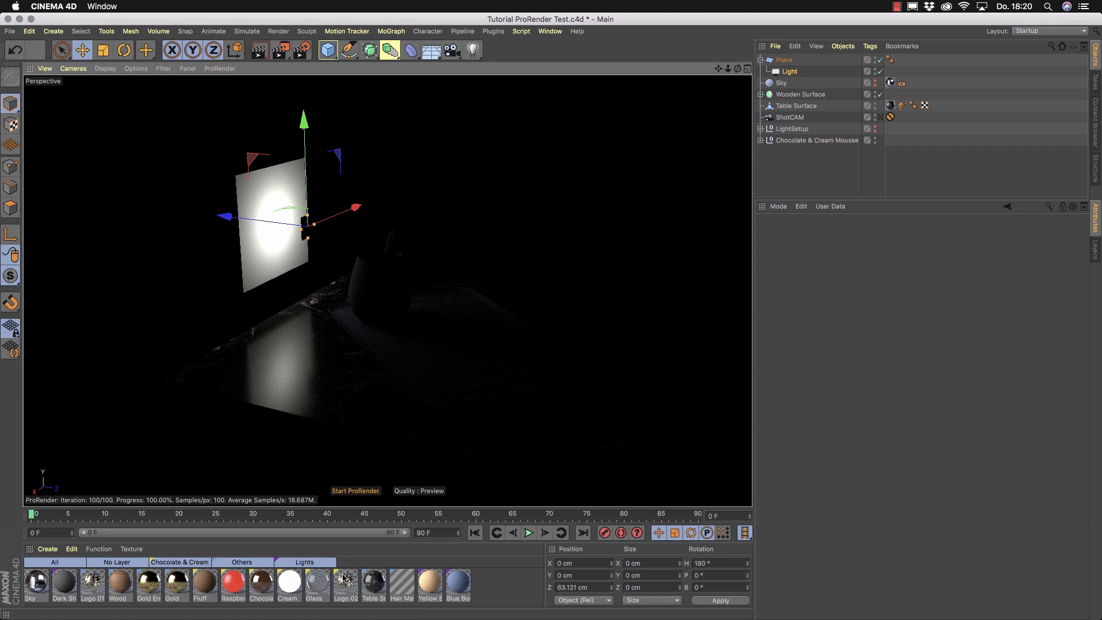
# Step: Apply the Yellow Board material from the Lights layer to the Plane and view the tinted bounce light from the side
pyautogui.click(322, 564)
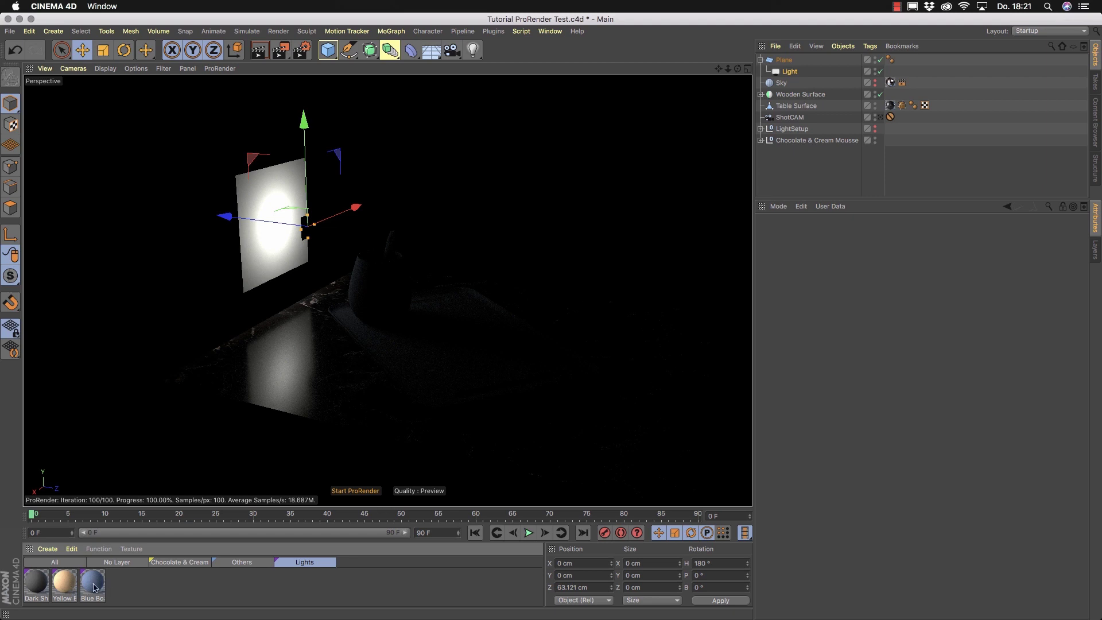
pyautogui.moveTo(66, 593); pyautogui.dragTo(784, 60)
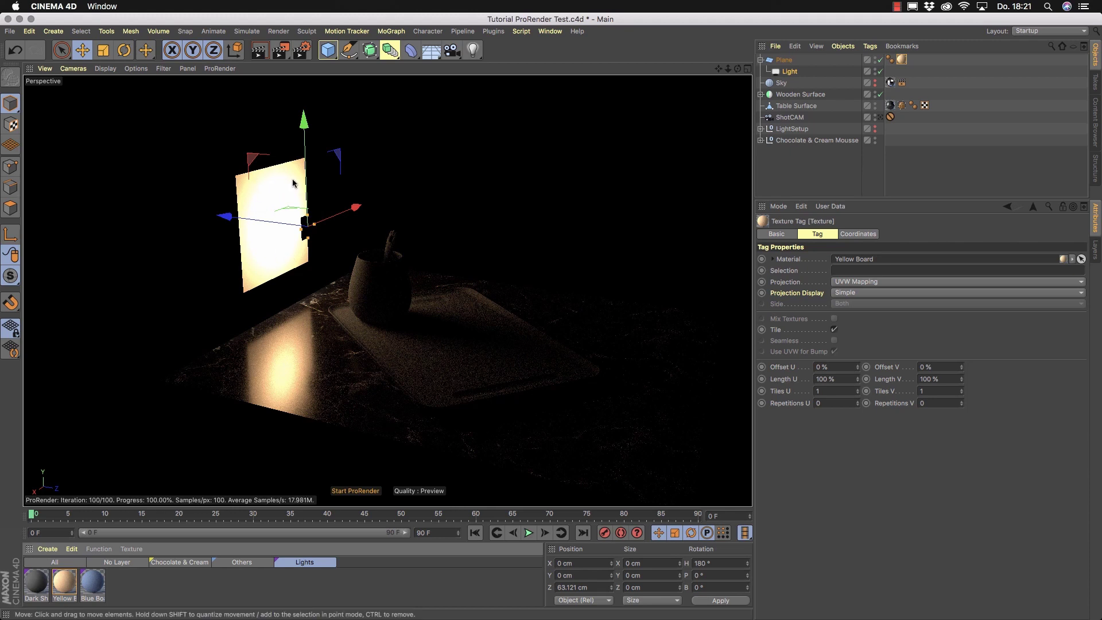
pyautogui.moveTo(378, 305)
pyautogui.keyDown('alt'); pyautogui.mouseDown()
pyautogui.moveTo(345, 338)
pyautogui.moveTo(448, 345)
pyautogui.moveTo(374, 303)
pyautogui.mouseUp(); pyautogui.keyUp('alt')
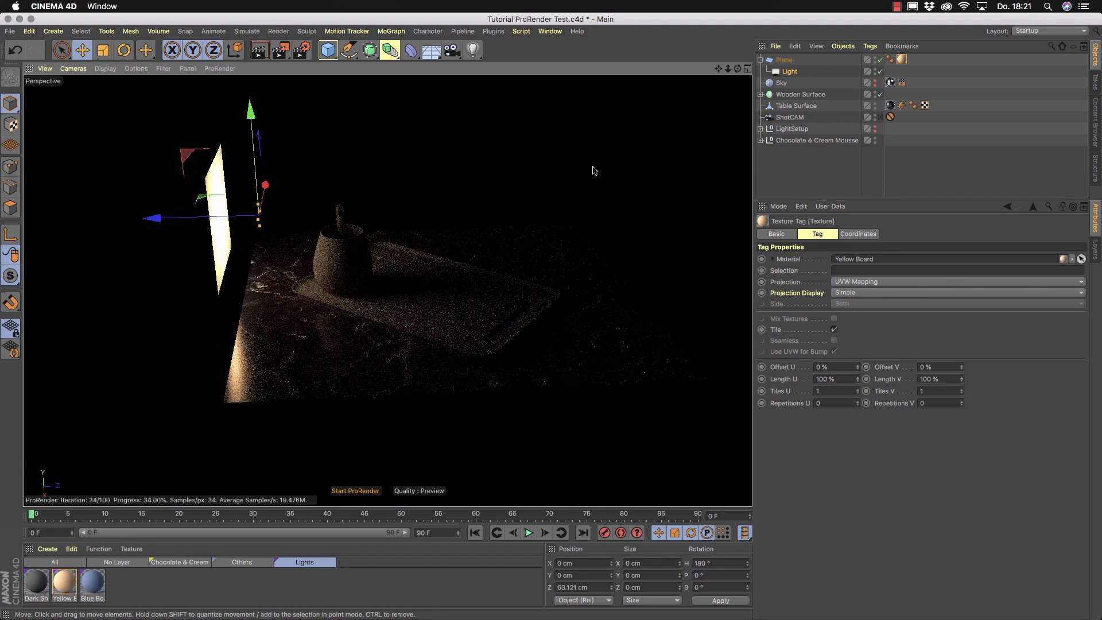
# Step: Set the child Light's intensity to 400 %
pyautogui.click(782, 72)
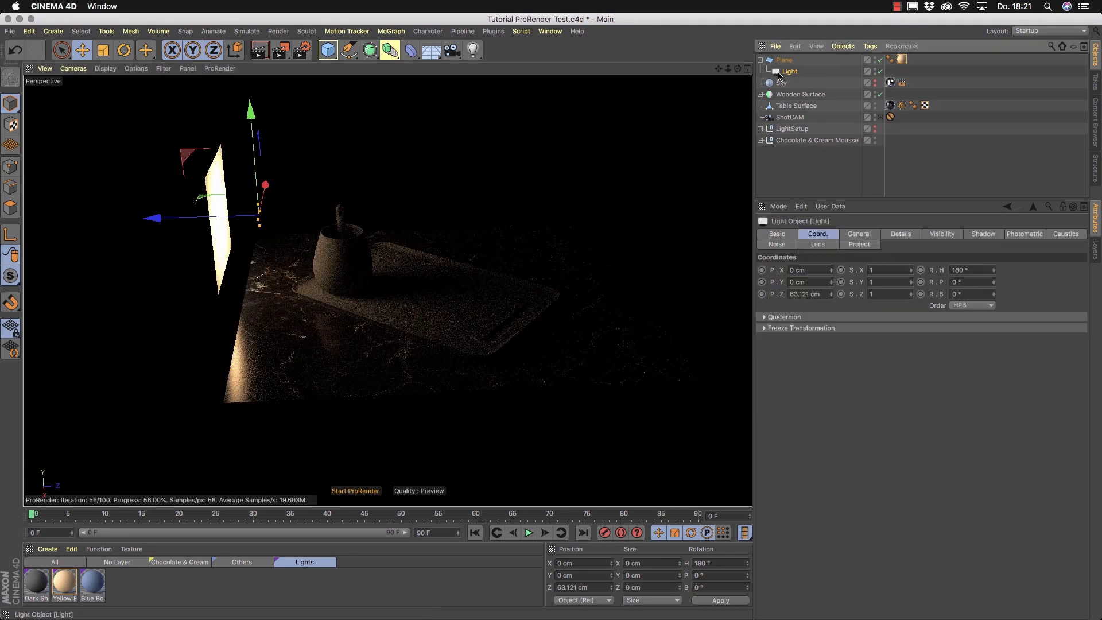
pyautogui.click(871, 236)
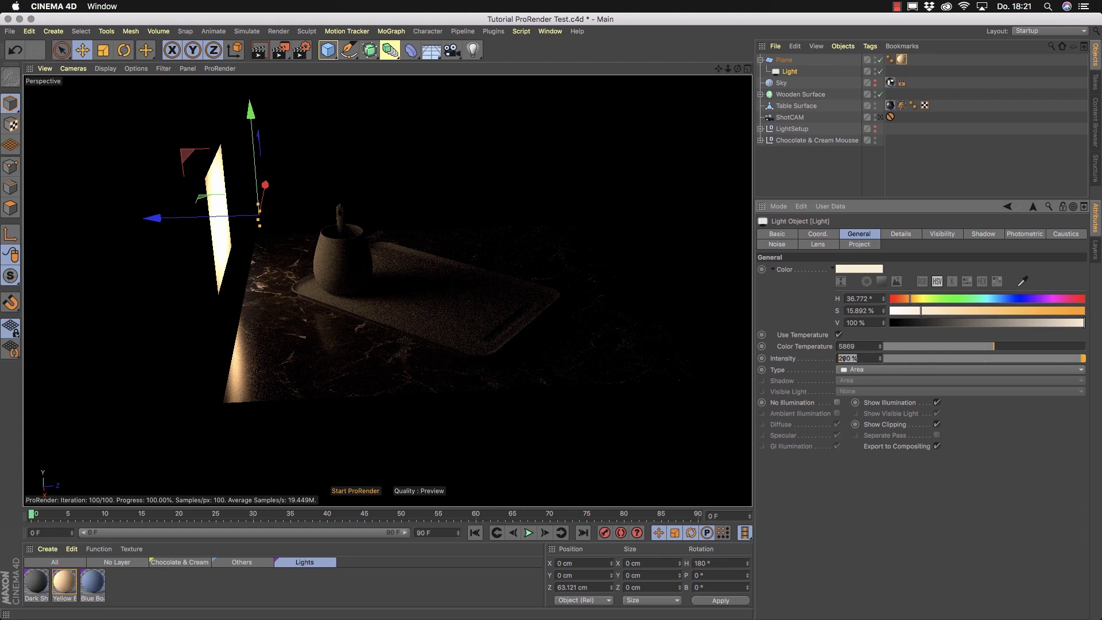
pyautogui.press('Return')
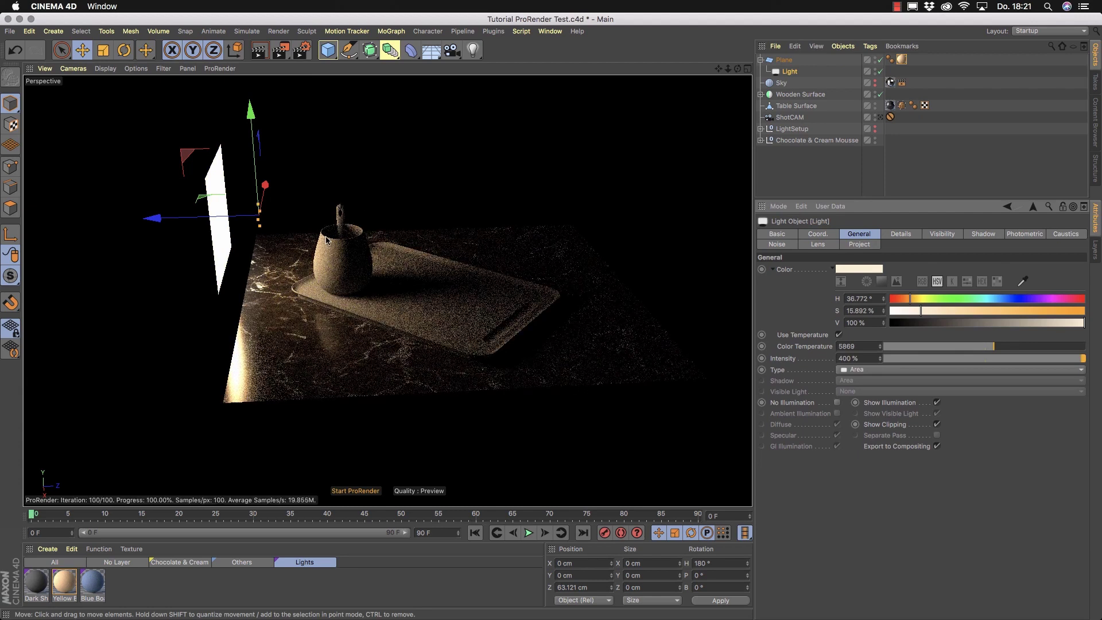
# Step: Replace the plane's Yellow Board material with Blue Board and inspect the lighting in the preview
pyautogui.moveTo(92, 586); pyautogui.dragTo(905, 61)
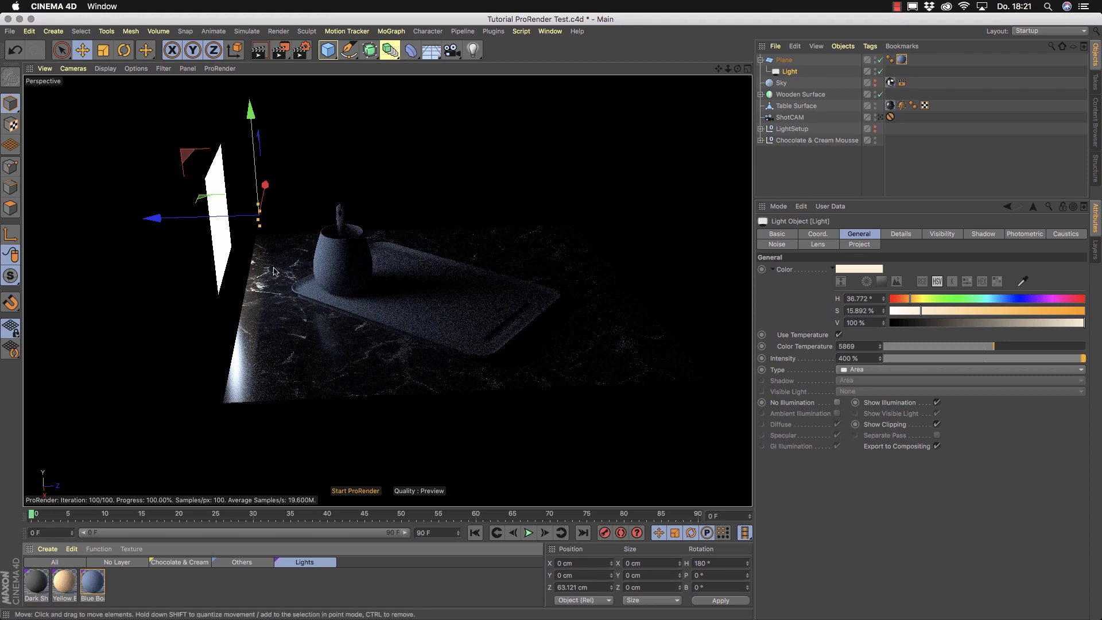
pyautogui.keyDown('alt'); pyautogui.moveTo(357, 267); pyautogui.dragTo(272, 248); pyautogui.keyUp('alt')
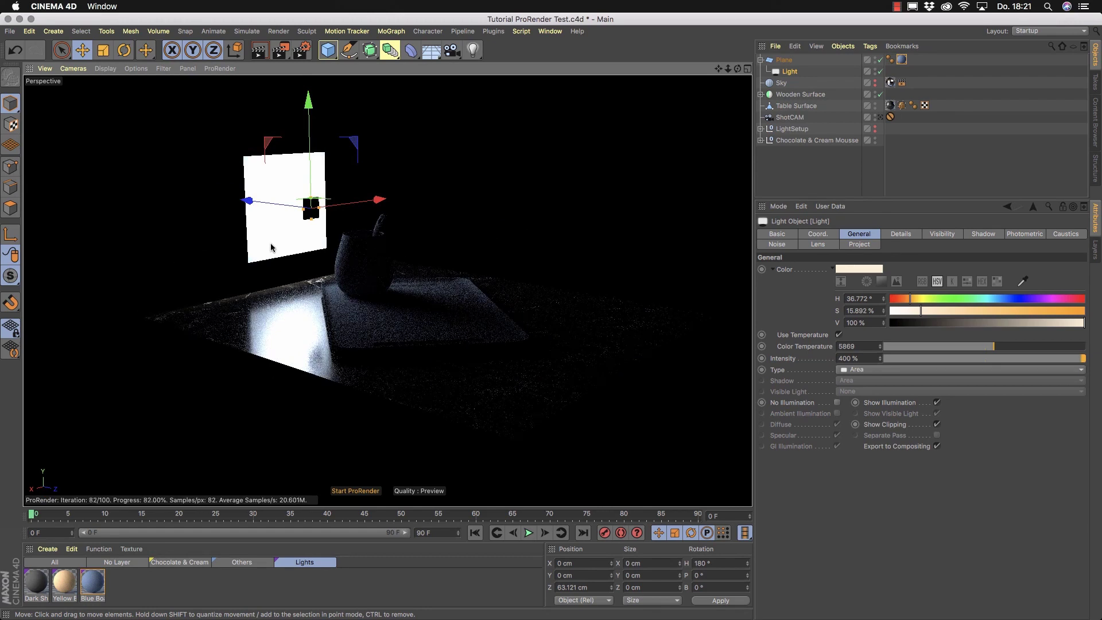
# Step: Stop the ProRender preview and delete the Plane together with its child light
pyautogui.click(355, 491)
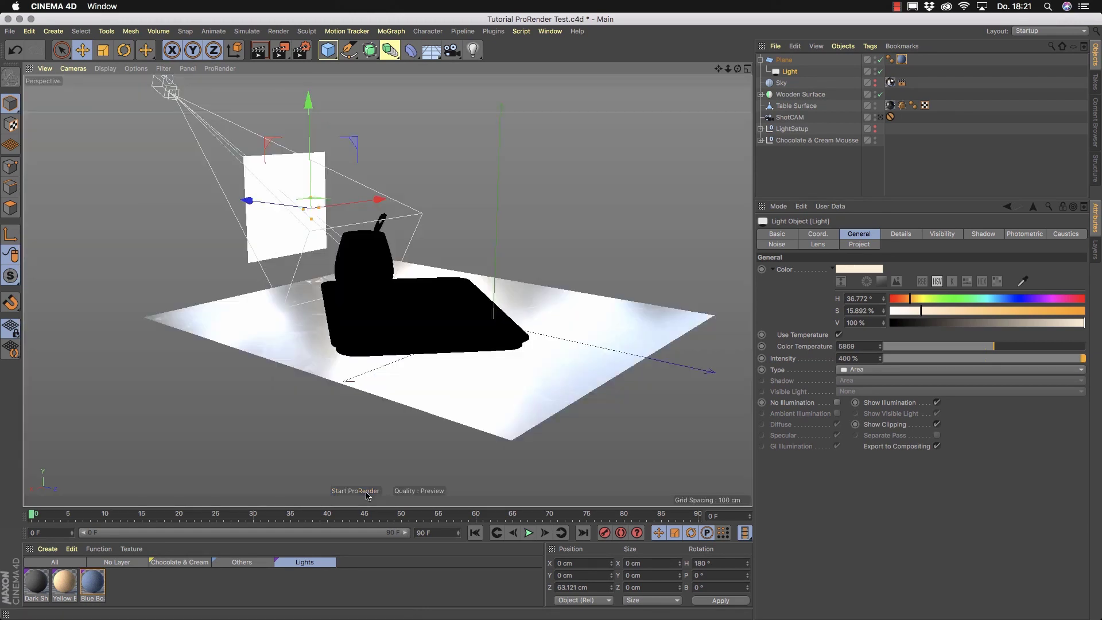
pyautogui.click(785, 60)
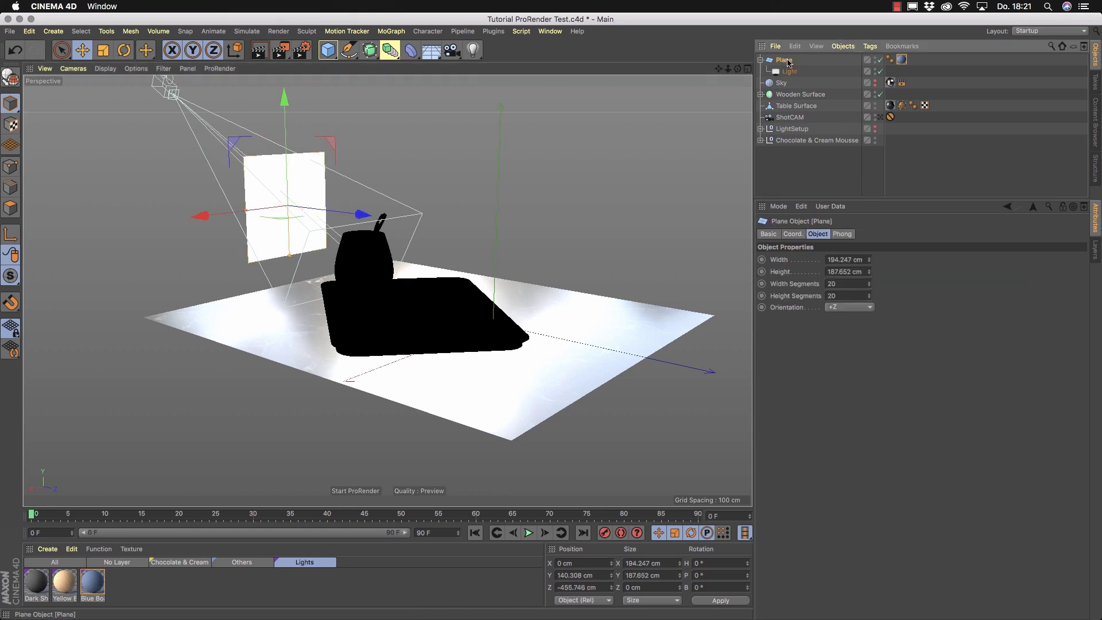
pyautogui.press('Delete')
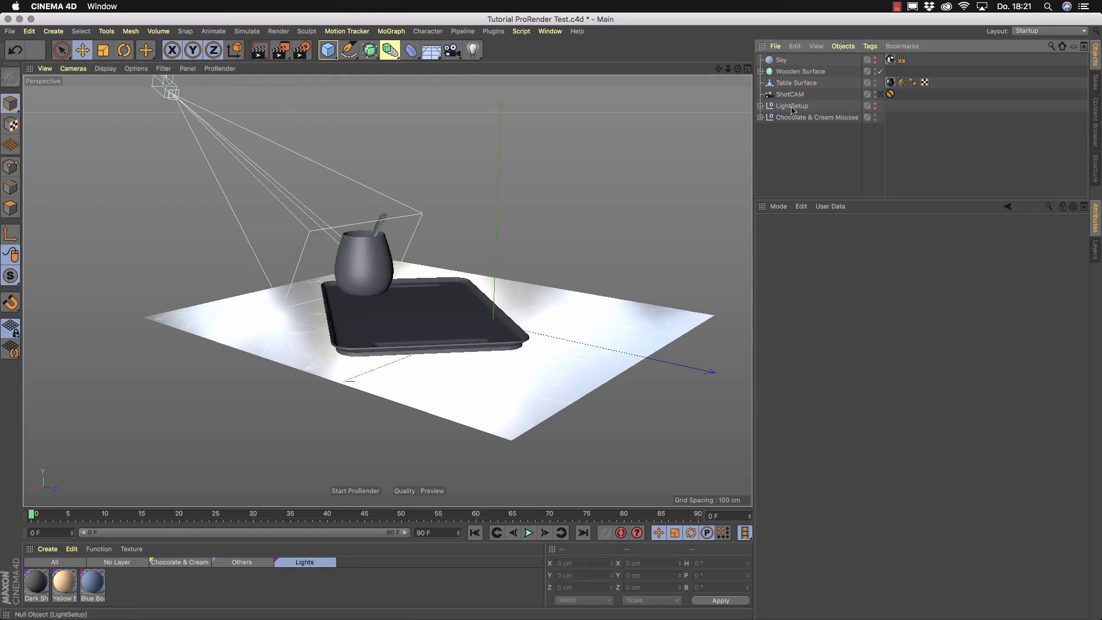
# Step: Make the LightSetup group visible, expand its contents and delete the separate Sky object outside the group
pyautogui.click(875, 106)
pyautogui.click(761, 105)
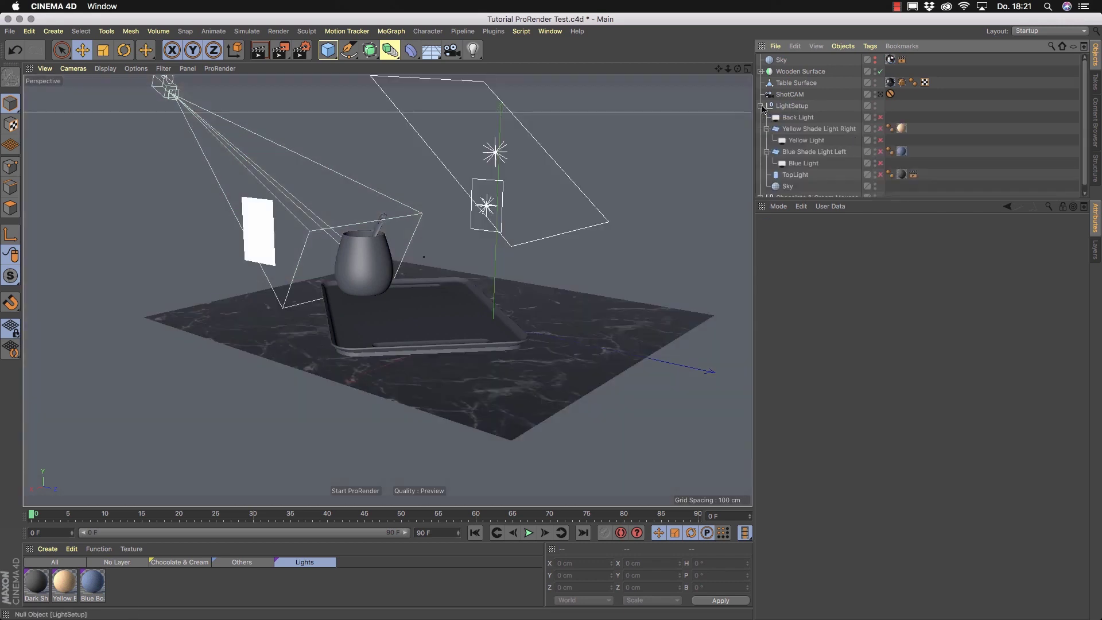
pyautogui.click(771, 60)
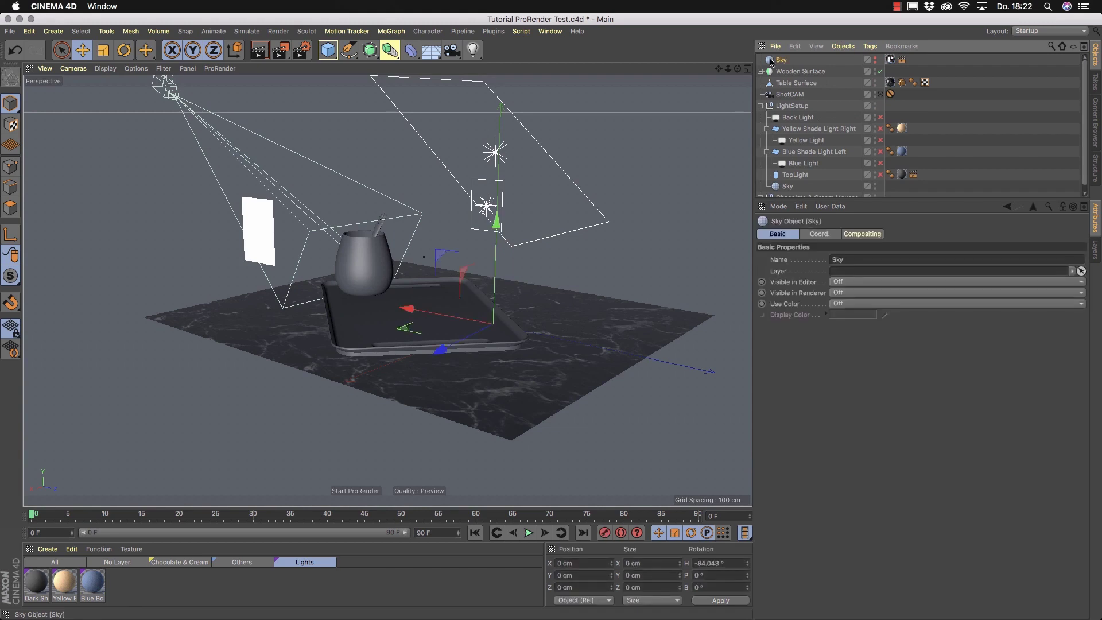
pyautogui.press('Delete')
pyautogui.moveTo(884, 198); pyautogui.dragTo(900, 243)
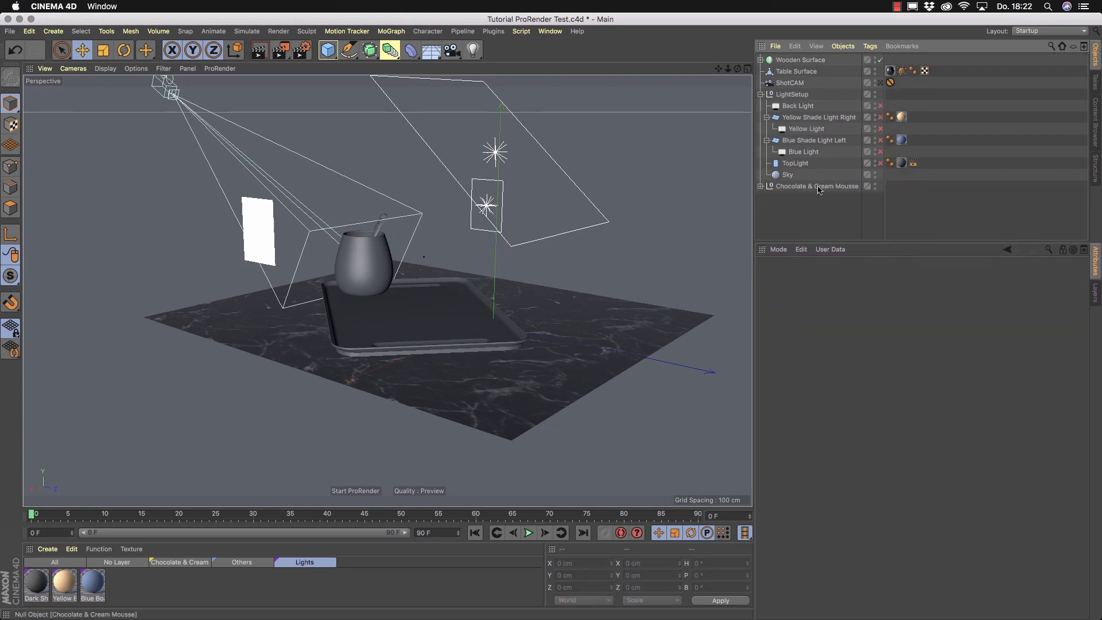
# Step: Apply the Sky material to the Sky object inside LightSetup and show that object's coordinates
pyautogui.click(60, 564)
pyautogui.moveTo(32, 587); pyautogui.dragTo(788, 176)
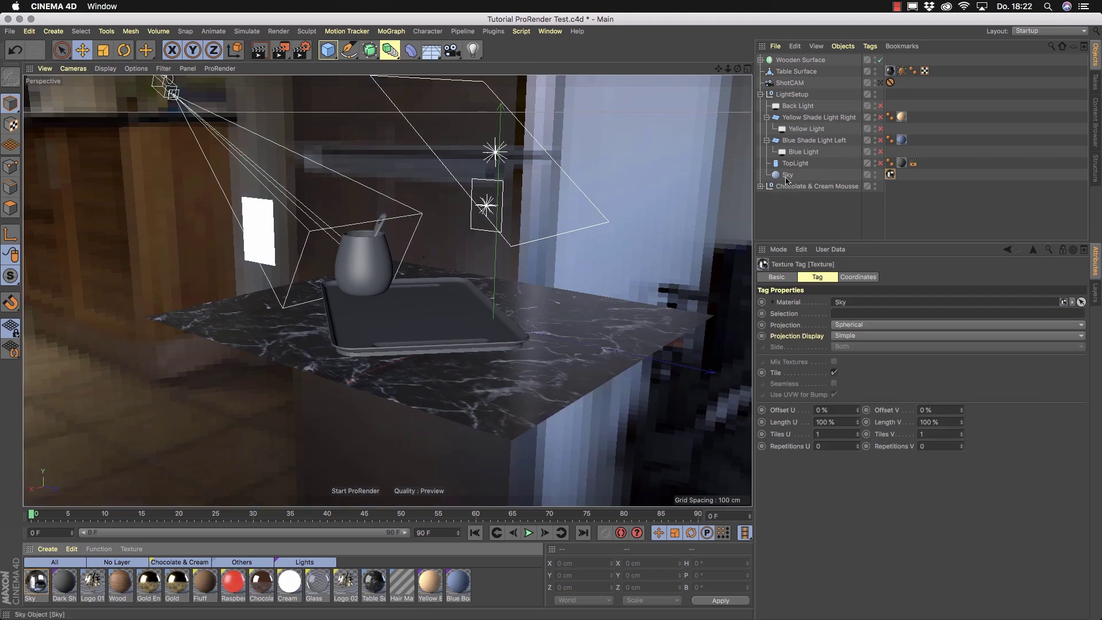
pyautogui.click(787, 176)
pyautogui.click(793, 277)
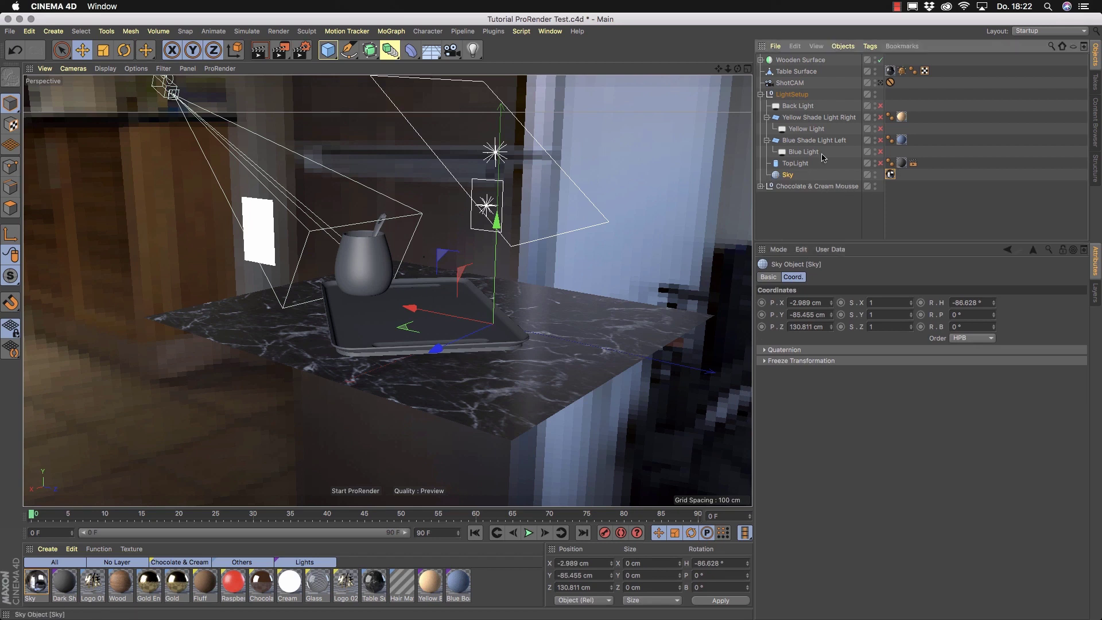
# Step: Add a Compositing tag to the LightSetup Sky and disable Seen by Camera
pyautogui.click(871, 46)
pyautogui.moveTo(886, 67)
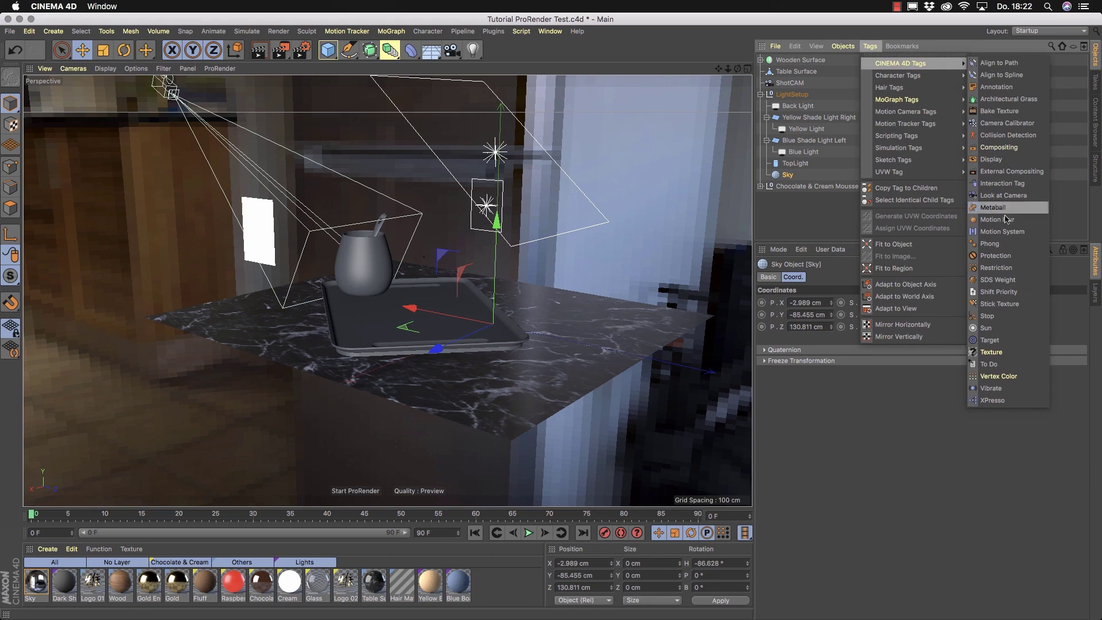
pyautogui.click(1005, 147)
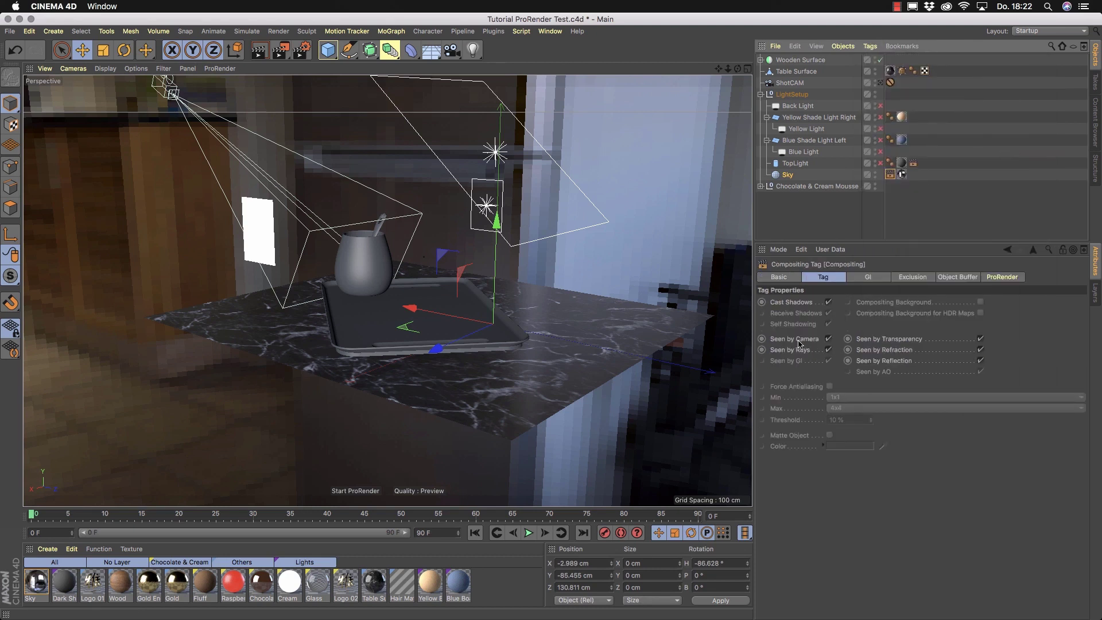
pyautogui.click(829, 339)
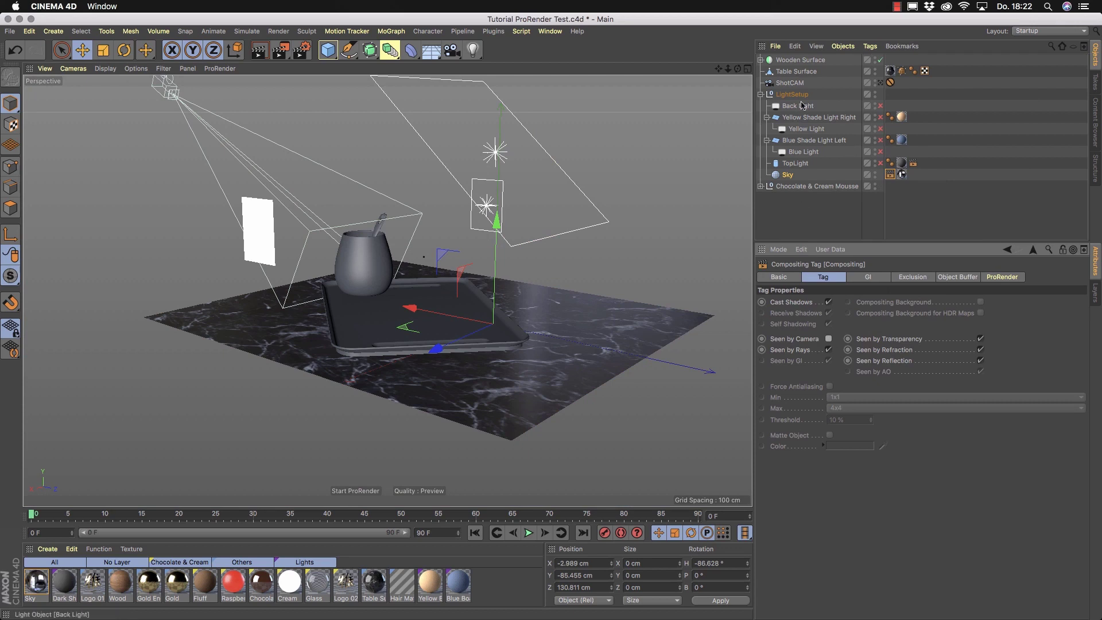
# Step: Enable the Back Light, both shade boards with their Yellow Light and Blue Light, and the TopLight inside the LightSetup group
pyautogui.click(881, 107)
pyautogui.keyDown('alt'); pyautogui.moveTo(389, 290); pyautogui.dragTo(511, 177); pyautogui.keyUp('alt')
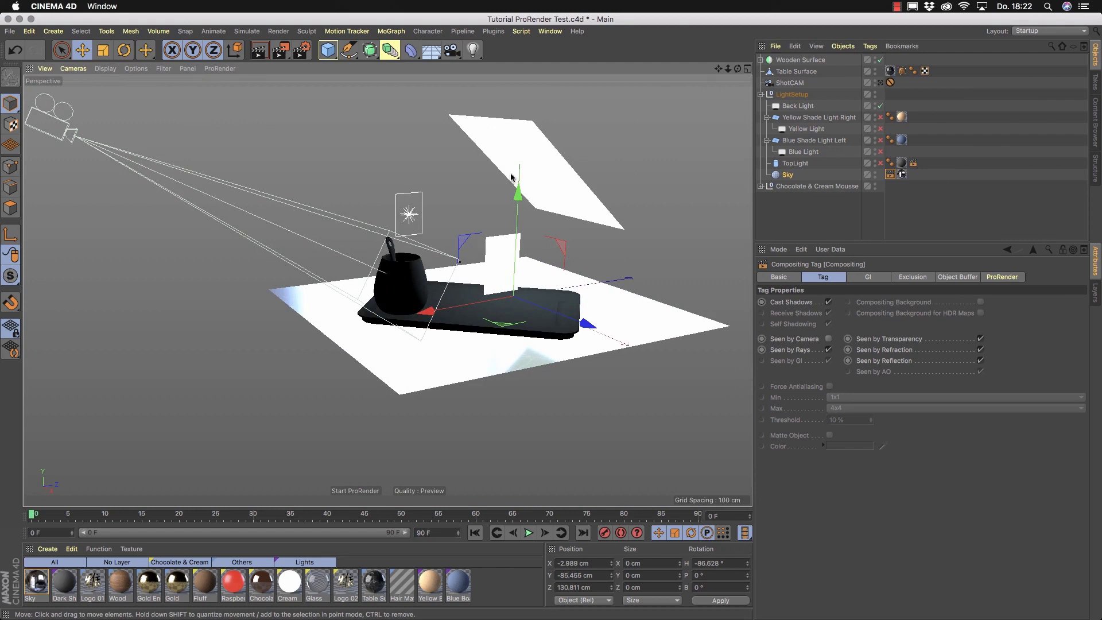
pyautogui.click(881, 117)
pyautogui.click(881, 129)
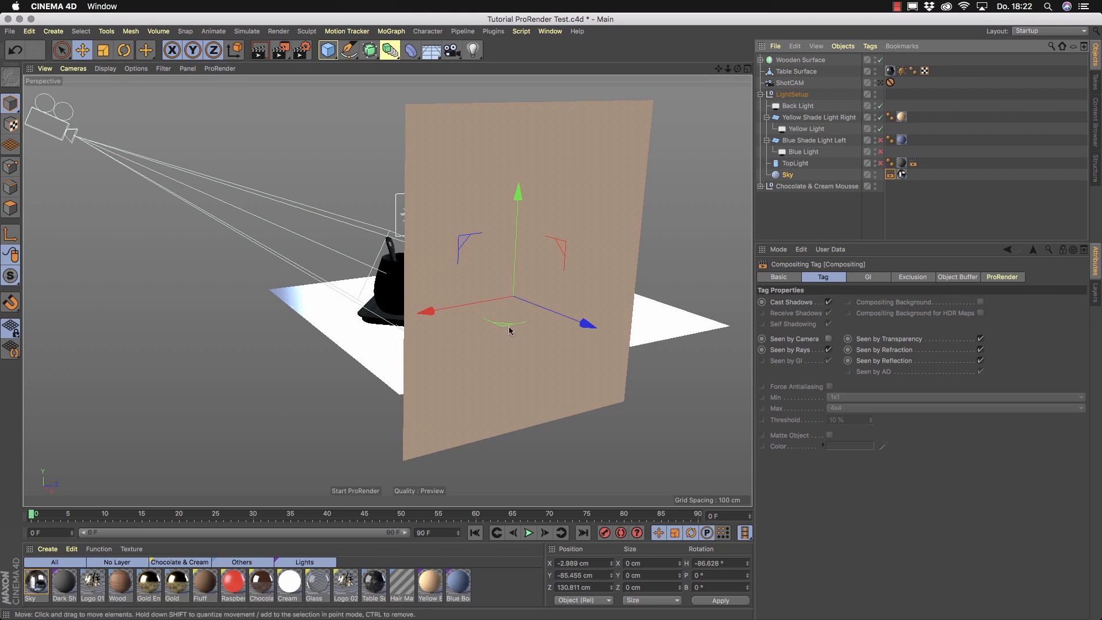
pyautogui.click(880, 140)
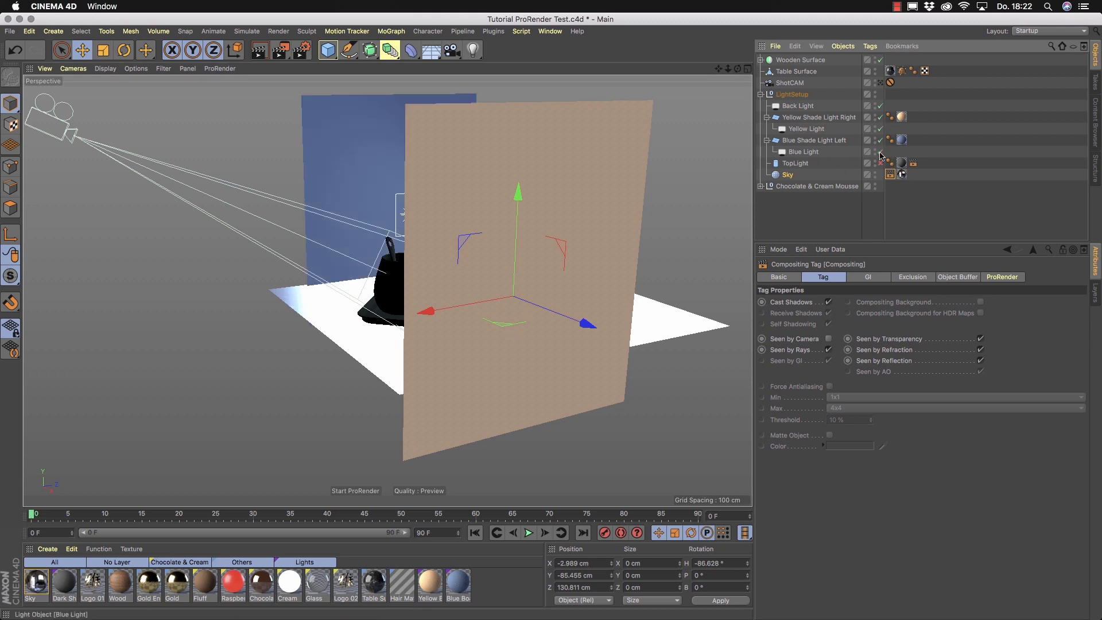
pyautogui.click(881, 151)
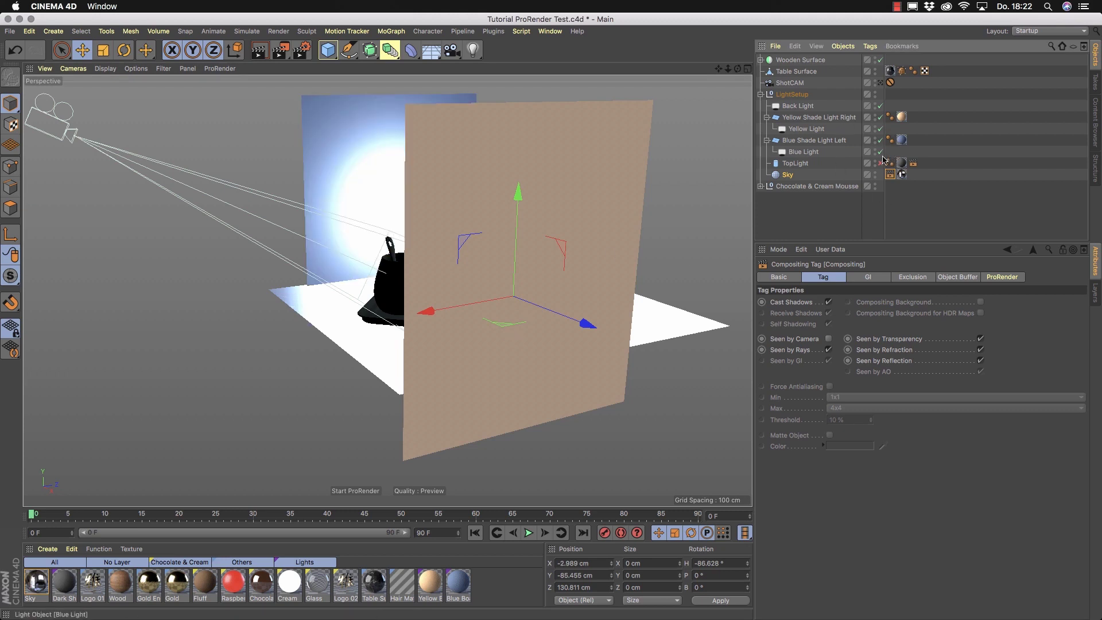
pyautogui.scroll(3, 418, 285)
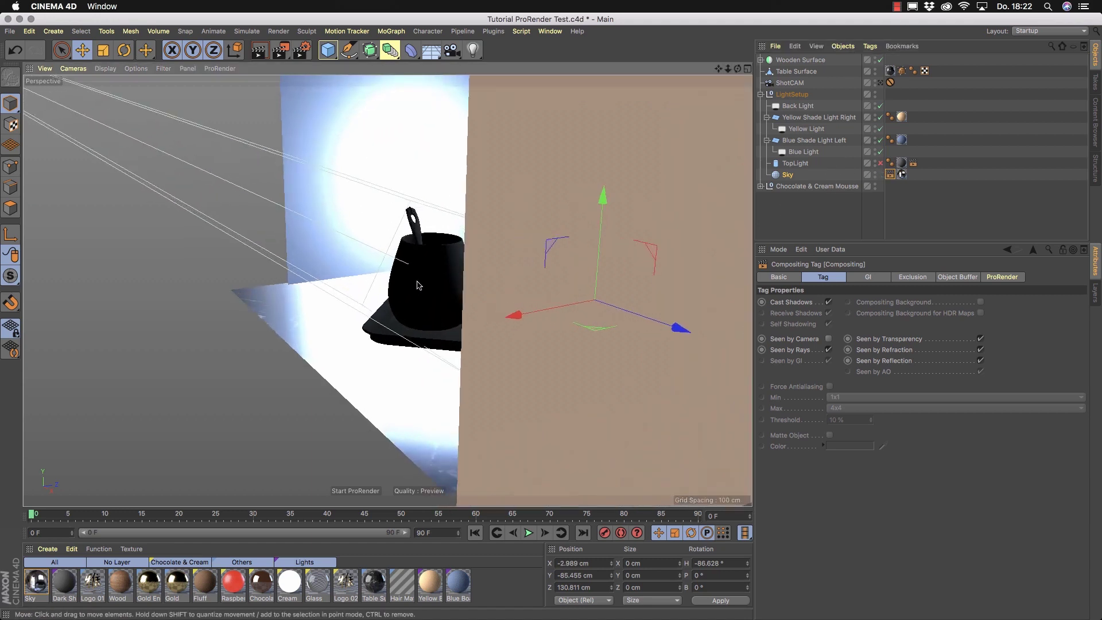
pyautogui.keyDown('alt'); pyautogui.moveTo(418, 284); pyautogui.dragTo(377, 397, button='middle'); pyautogui.keyUp('alt')
pyautogui.keyDown('alt'); pyautogui.moveTo(346, 356); pyautogui.dragTo(488, 373); pyautogui.keyUp('alt')
pyautogui.keyDown('alt'); pyautogui.moveTo(126, 390); pyautogui.dragTo(359, 344, button='middle'); pyautogui.keyUp('alt')
pyautogui.keyDown('alt'); pyautogui.moveTo(364, 340); pyautogui.dragTo(374, 363); pyautogui.keyUp('alt')
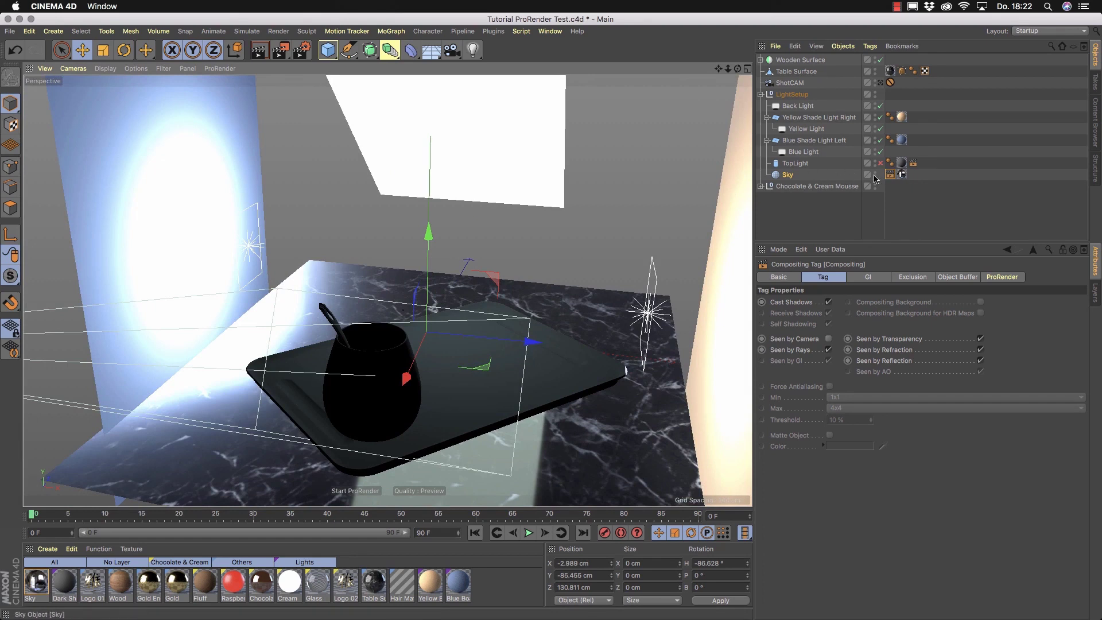
pyautogui.click(880, 164)
# Step: Examine the TopLight cylinder above the cup and check its Caps settings
pyautogui.scroll(10, 358, 269)
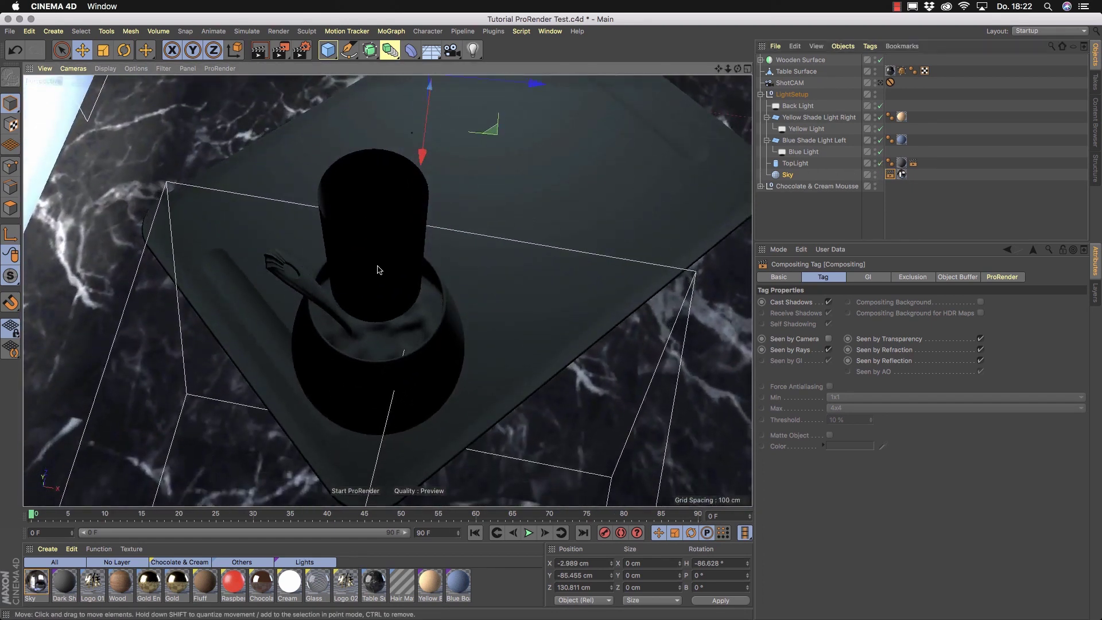
pyautogui.keyDown('alt'); pyautogui.moveTo(378, 270); pyautogui.dragTo(383, 320); pyautogui.keyUp('alt')
pyautogui.click(802, 164)
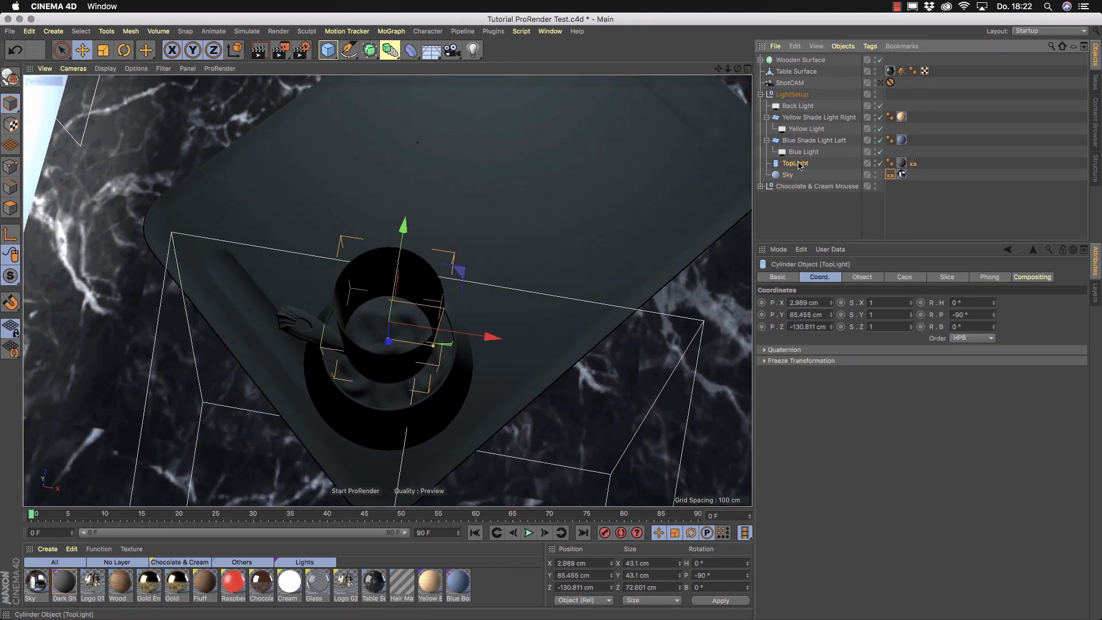
pyautogui.click(908, 278)
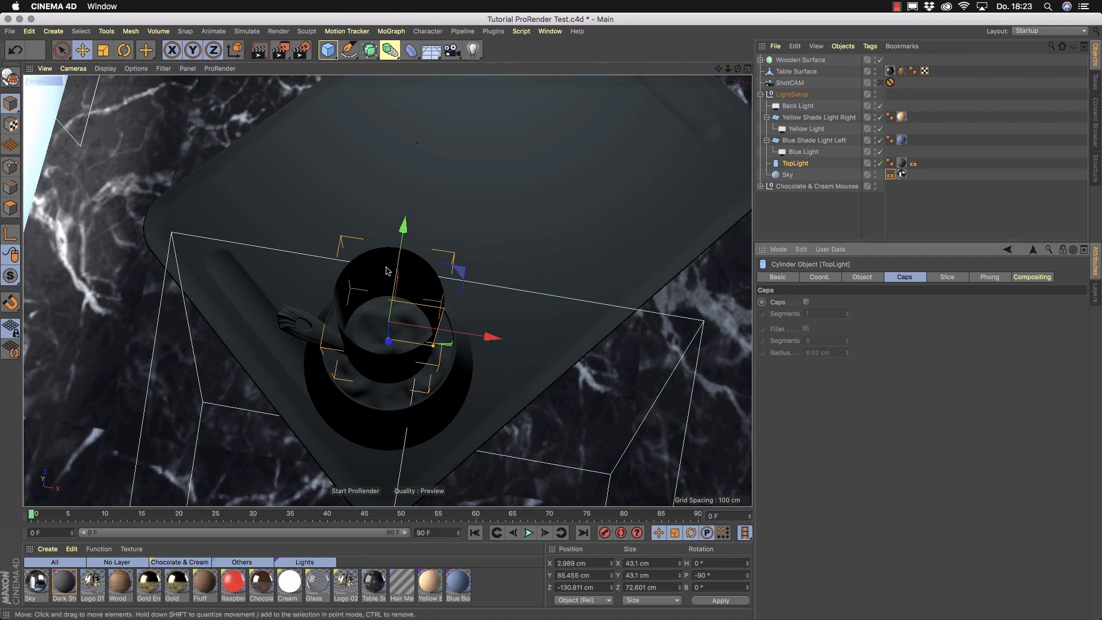
# Step: Add a PBR Light and place it in the hierarchy as a child of TopLight
pyautogui.click(473, 50)
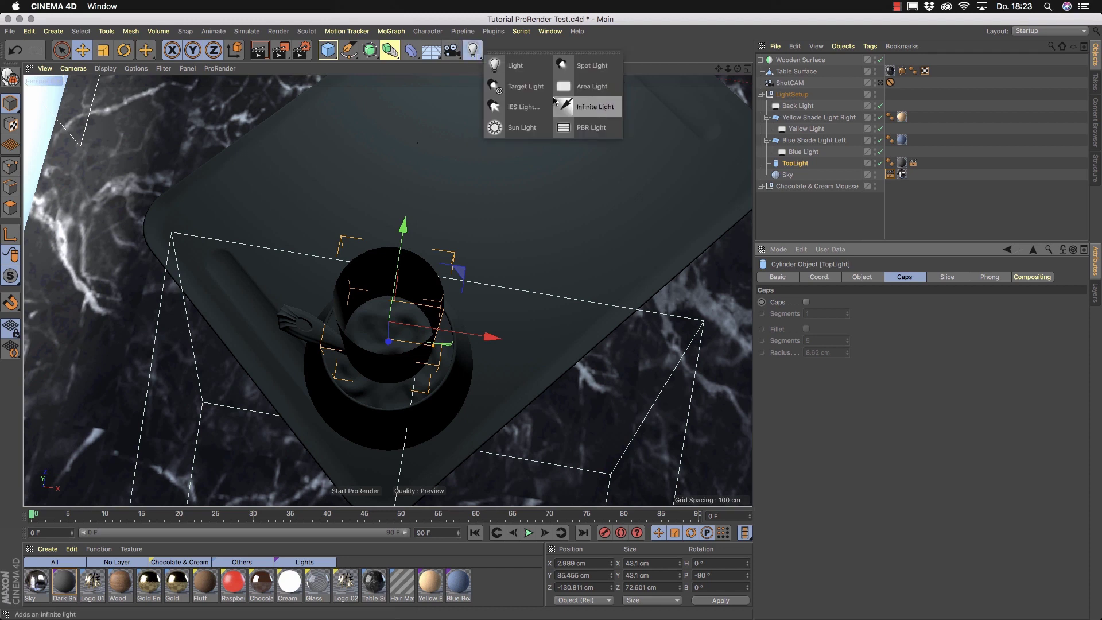
pyautogui.click(587, 129)
pyautogui.moveTo(784, 60); pyautogui.dragTo(809, 182)
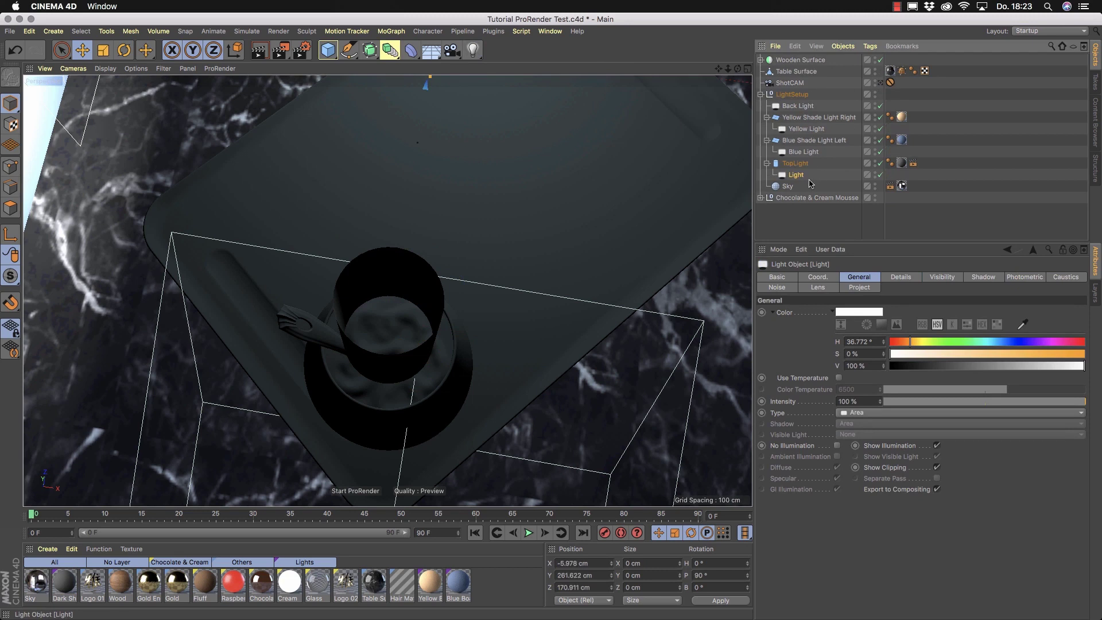
# Step: Set the new child light's position and rotation coordinates to 0 so it sits at TopLight's origin
pyautogui.click(818, 277)
pyautogui.write('0')
pyautogui.press('Tab')
pyautogui.write('0')
pyautogui.press('Tab')
pyautogui.write('0')
pyautogui.press('Tab')
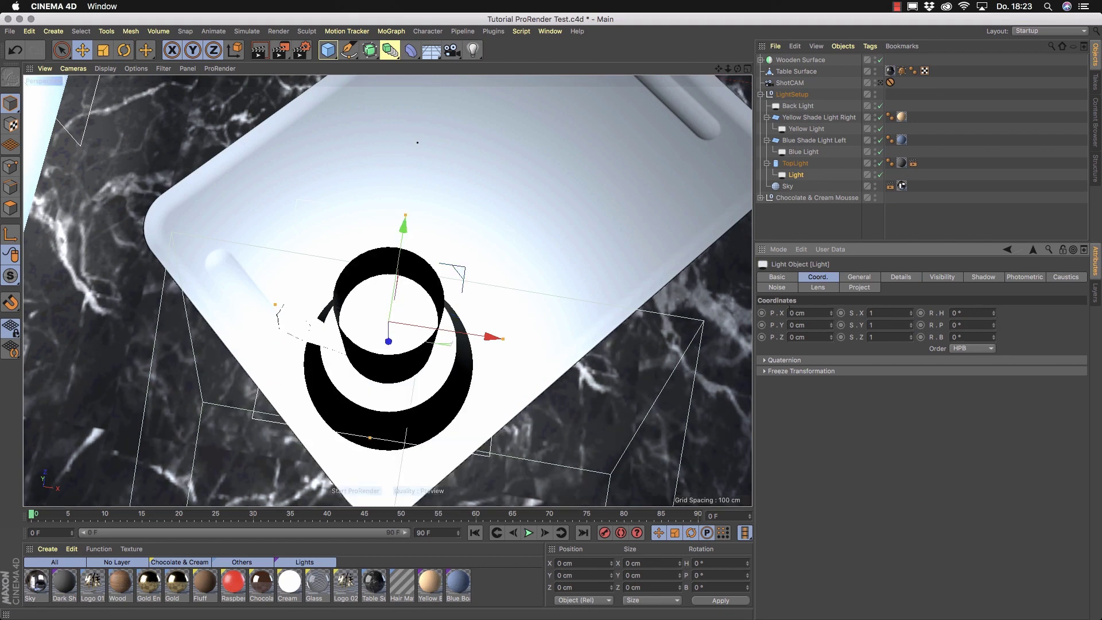
# Step: Change the child light's area shape to Disc and shrink its outer radius to about 18.7 cm to fit inside the TopLight cylinder
pyautogui.scroll(-2, 395, 314)
pyautogui.keyDown('alt'); pyautogui.moveTo(385, 326); pyautogui.dragTo(402, 294); pyautogui.keyUp('alt')
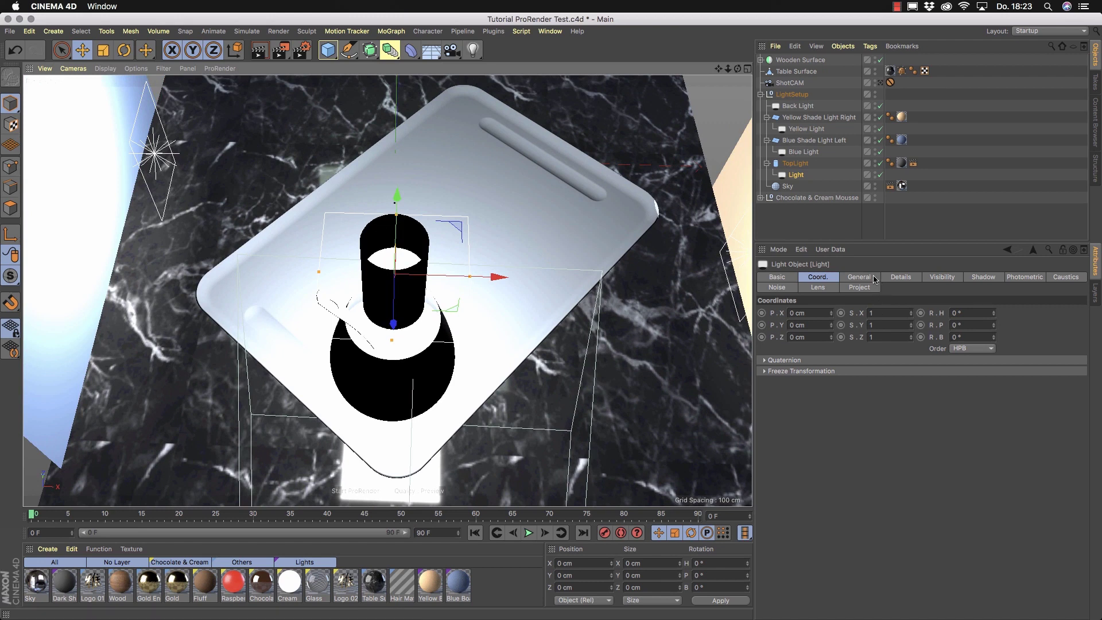
pyautogui.click(899, 278)
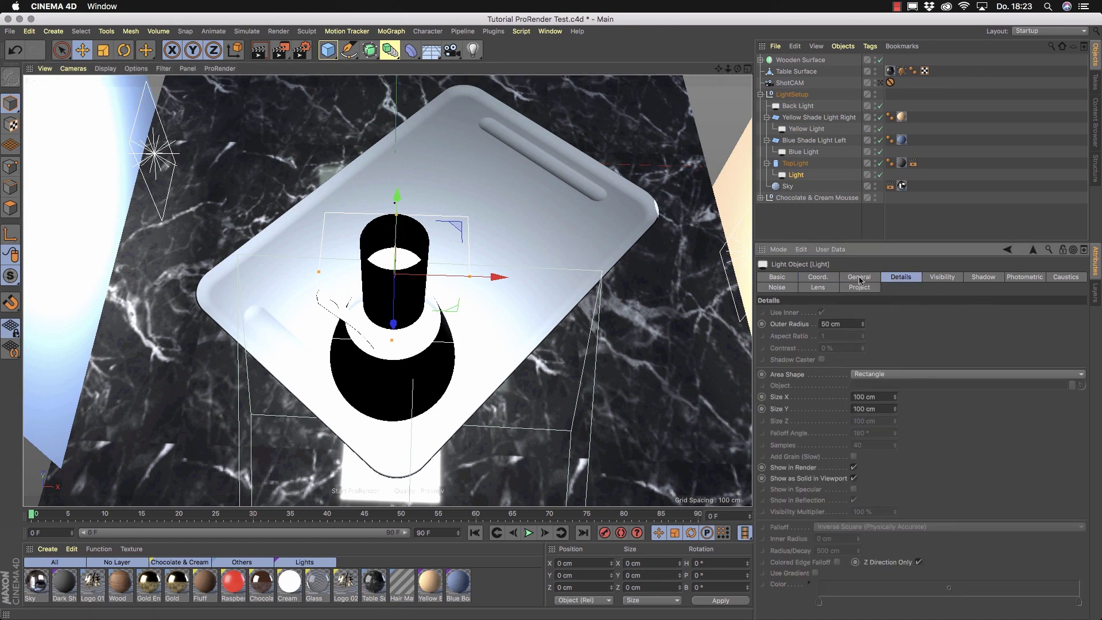
pyautogui.click(873, 373)
pyautogui.click(868, 363)
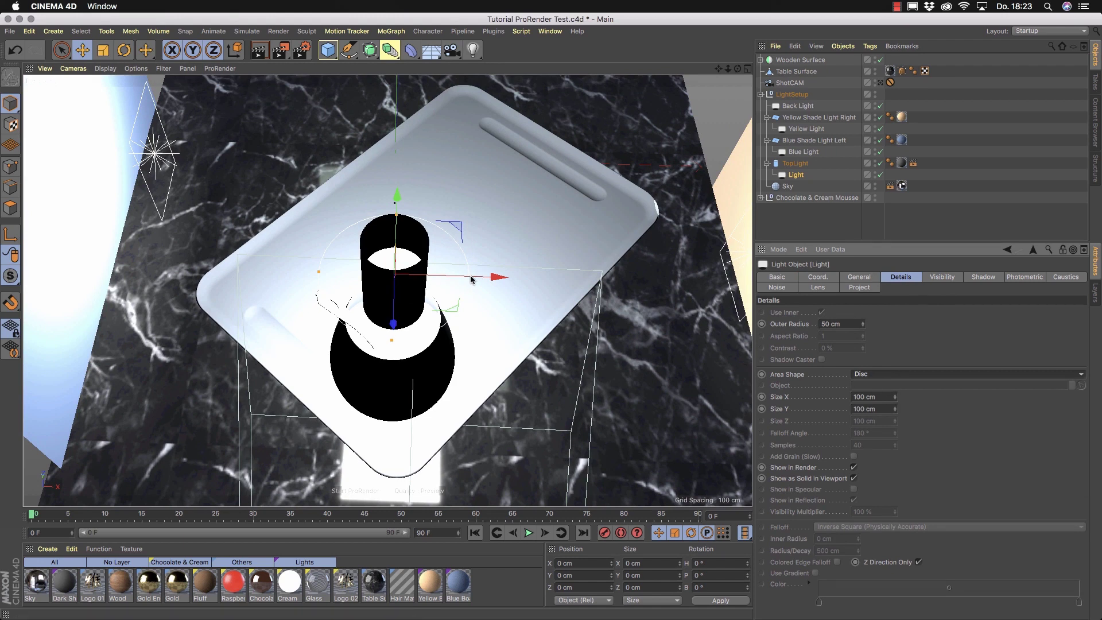
pyautogui.moveTo(471, 280); pyautogui.dragTo(475, 281)
pyautogui.moveTo(862, 323); pyautogui.dragTo(862, 299)
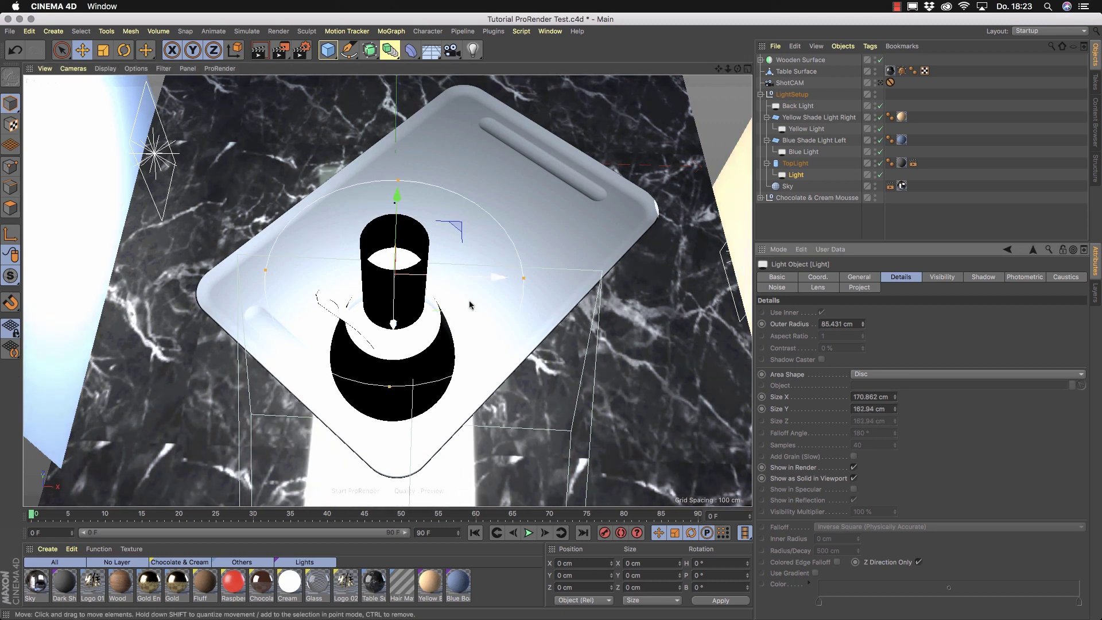
pyautogui.moveTo(519, 278); pyautogui.dragTo(382, 162)
pyautogui.keyDown('alt'); pyautogui.moveTo(424, 263); pyautogui.dragTo(416, 247, button='middle'); pyautogui.keyUp('alt')
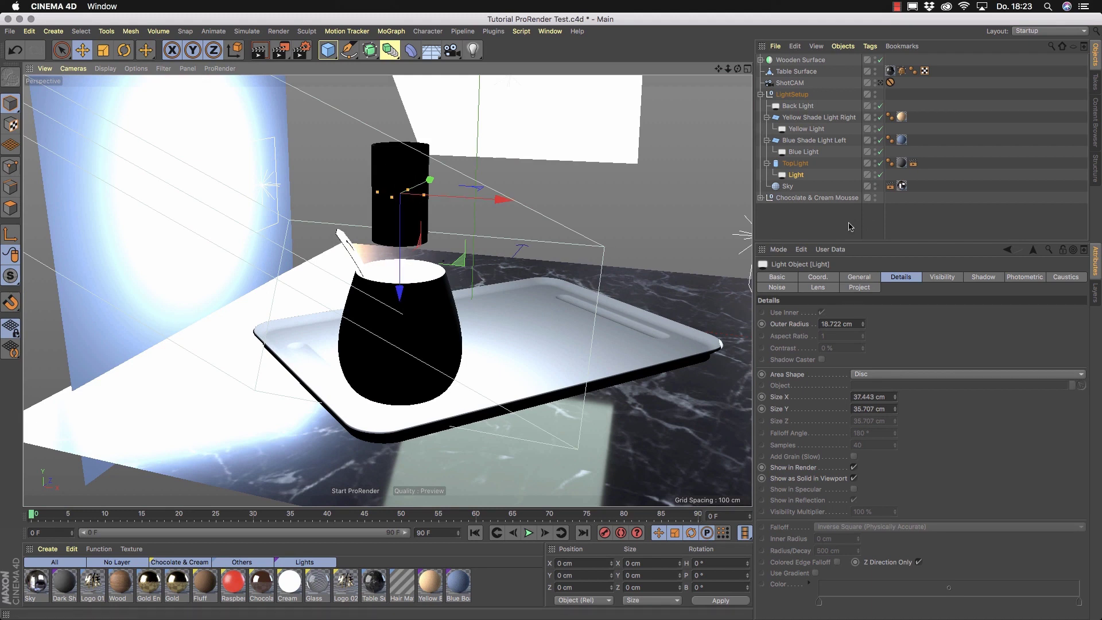
# Step: Look through ShotCAM and show the settings of TopLight's Compositing tag
pyautogui.click(880, 83)
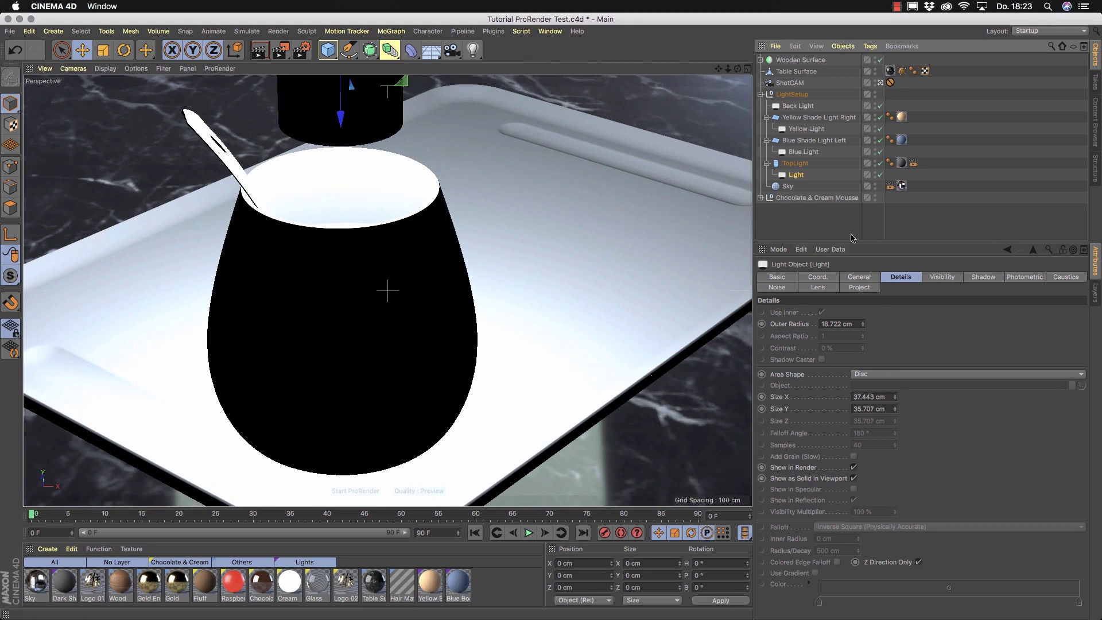
pyautogui.click(791, 166)
pyautogui.click(914, 165)
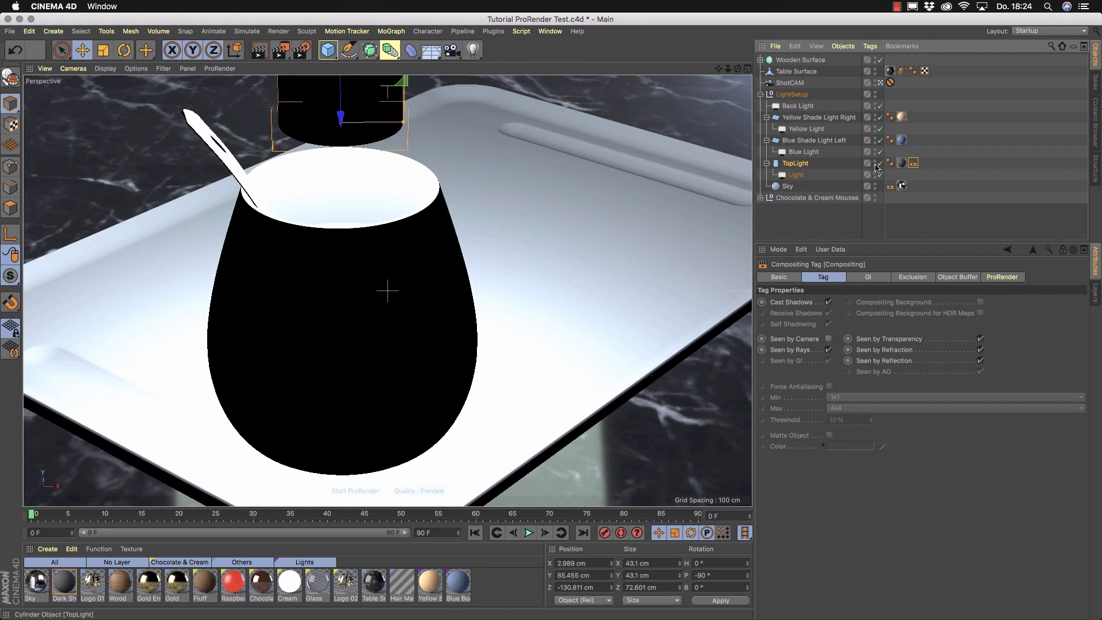
# Step: Deselect everything, save the scene and start the ProRender preview
pyautogui.click(811, 224)
pyautogui.press('super+s')
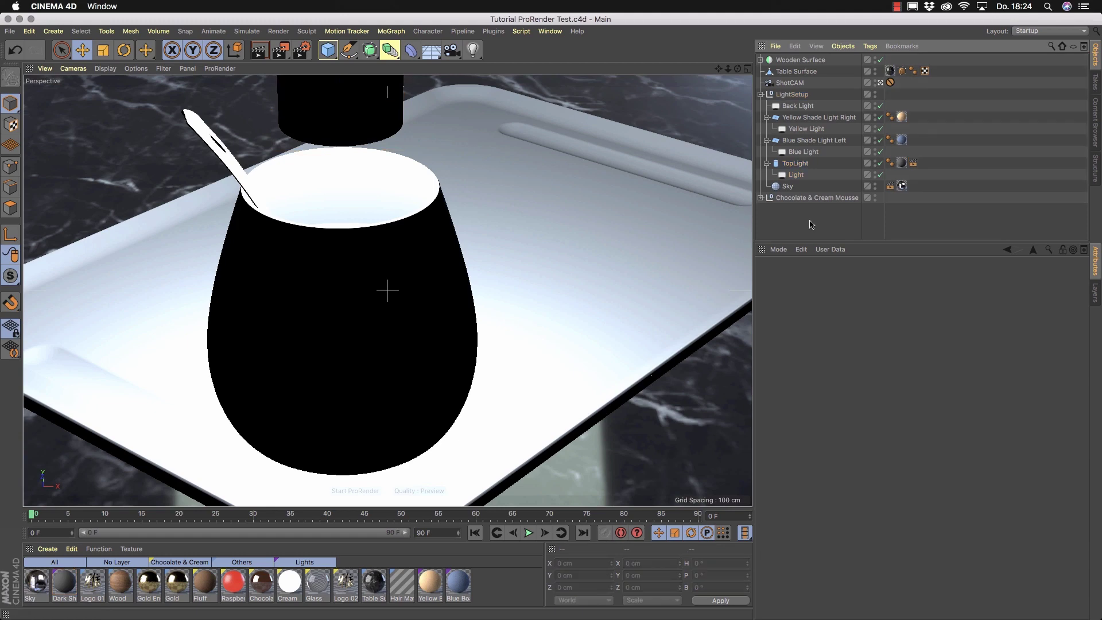
pyautogui.click(356, 491)
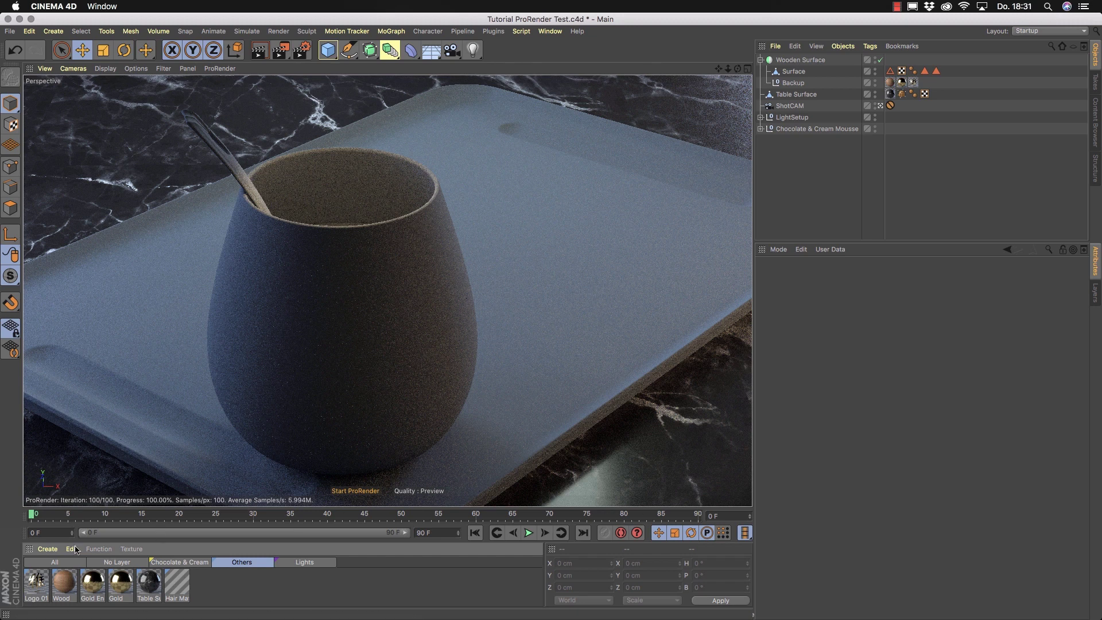
# Step: Create a new PBR material and apply it to the Surface object under Wooden Surface
pyautogui.click(48, 549)
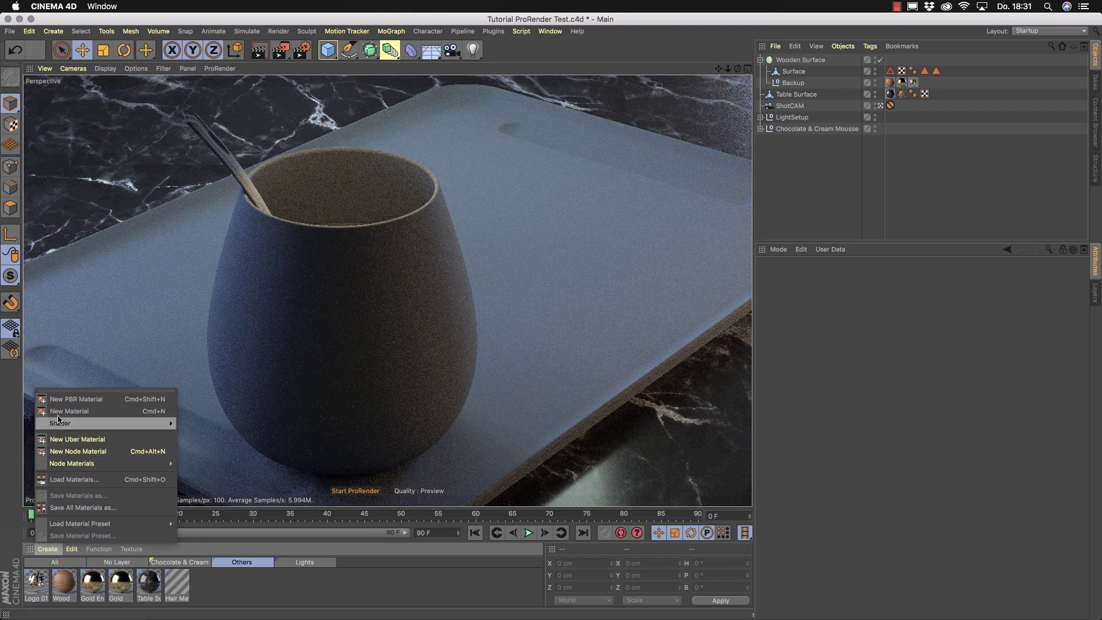
pyautogui.click(94, 402)
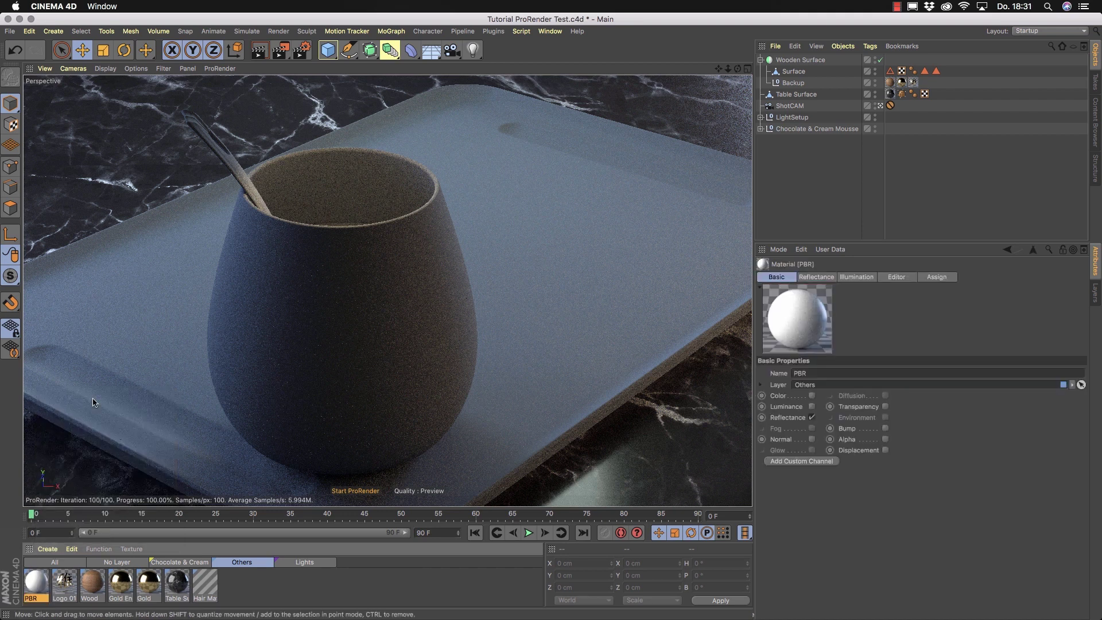
pyautogui.moveTo(41, 585); pyautogui.dragTo(798, 73)
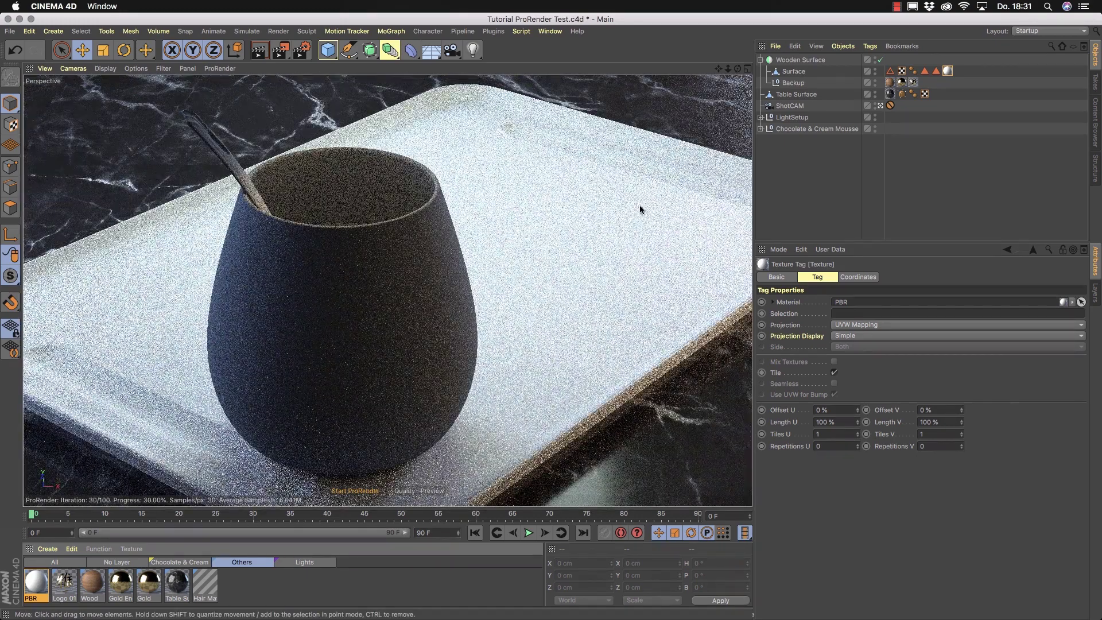
# Step: Open the PBR material for editing and delete the Default Reflection layer from its Reflectance channel
pyautogui.doubleClick(33, 591)
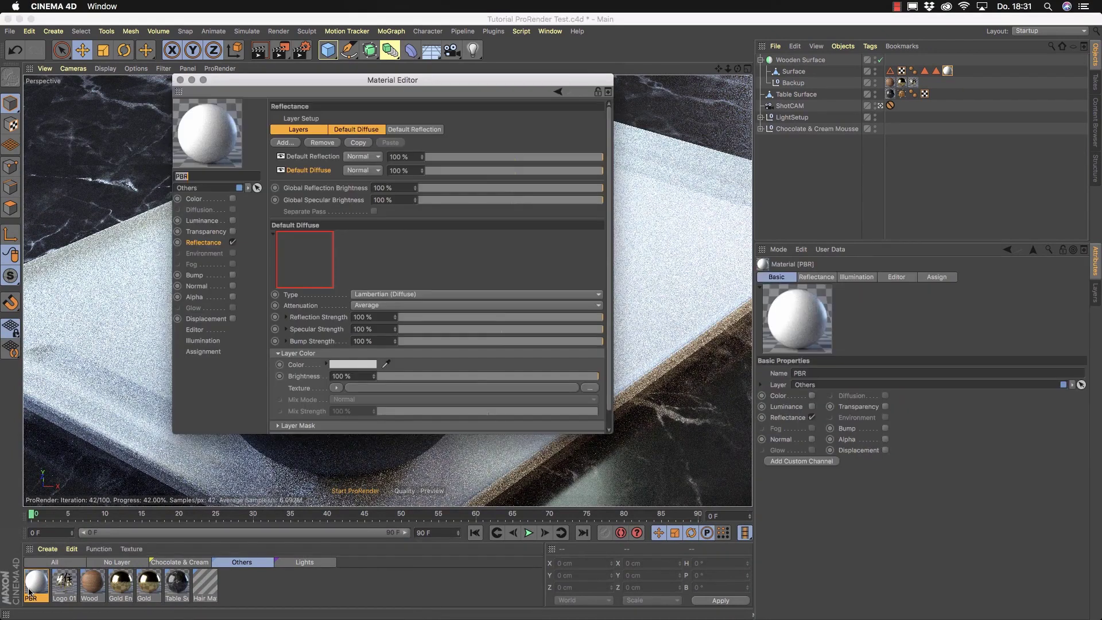
pyautogui.moveTo(382, 80); pyautogui.dragTo(565, 72)
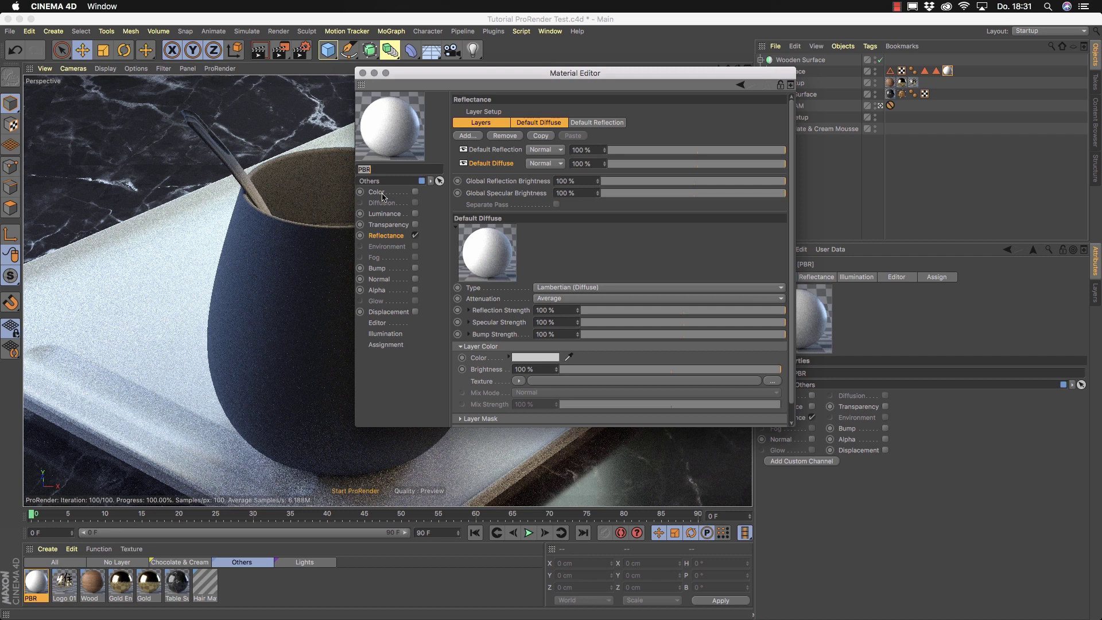
pyautogui.click(378, 236)
pyautogui.click(487, 124)
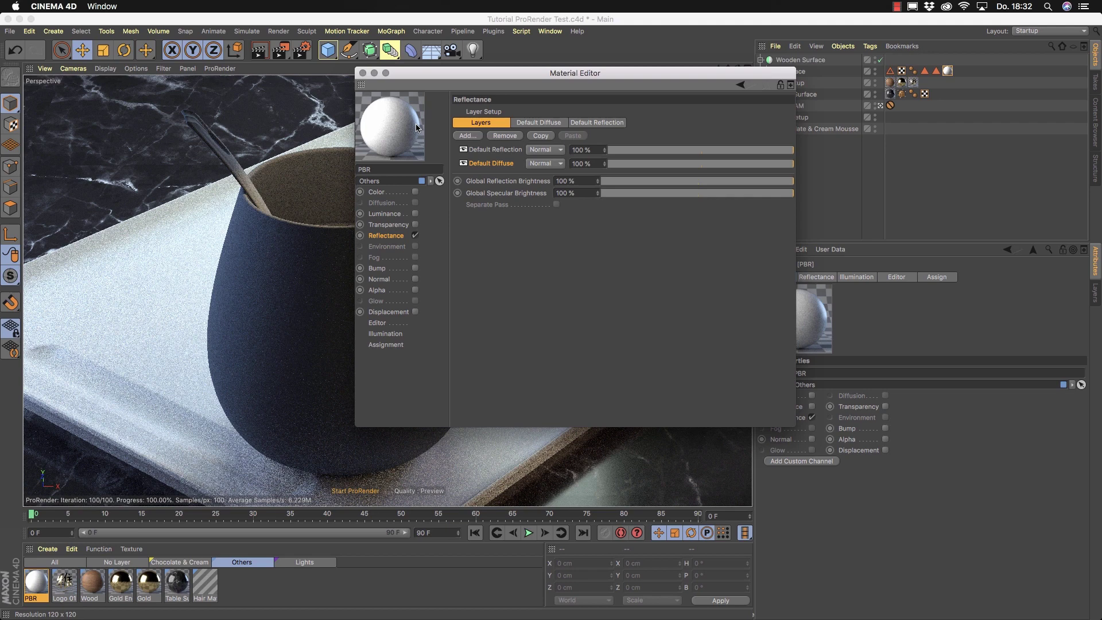
pyautogui.click(489, 151)
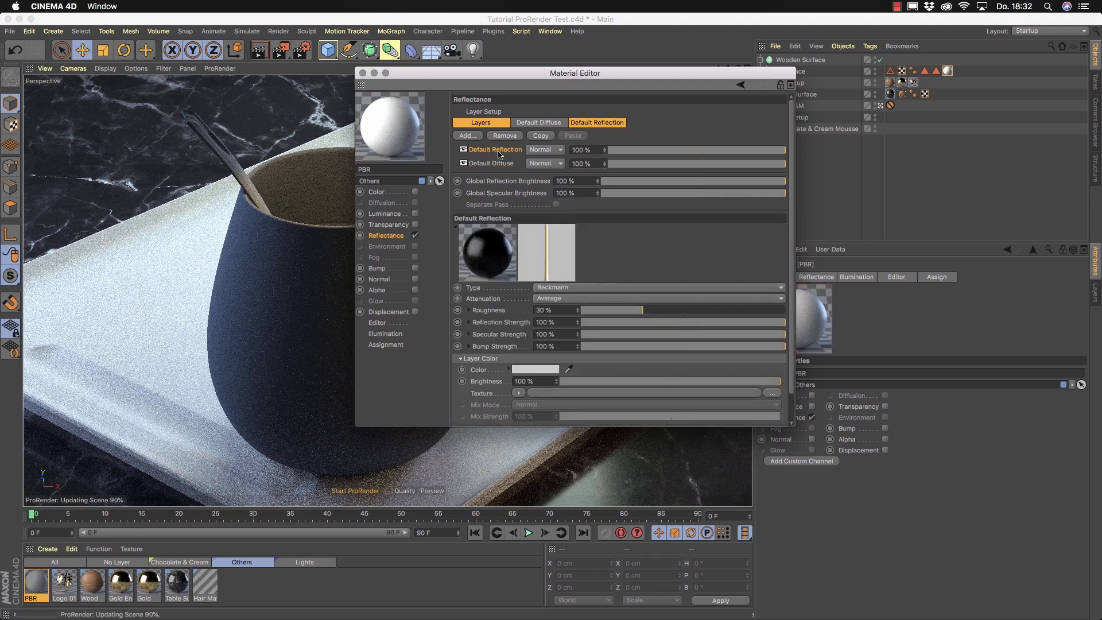
pyautogui.press('Delete')
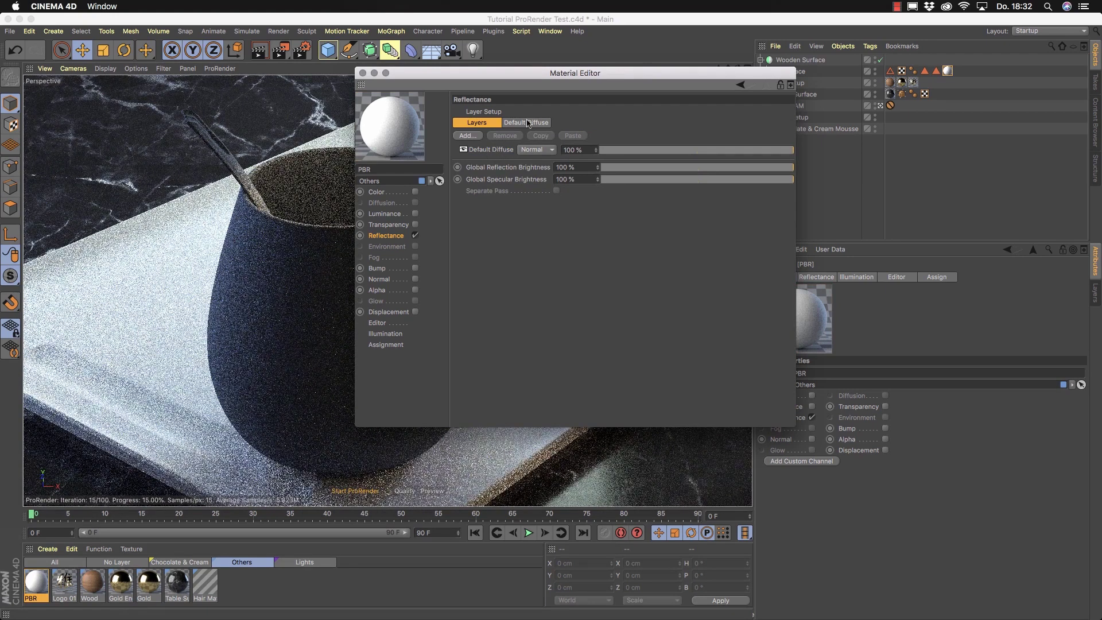
# Step: Show the Default Diffuse layer's settings and choose Lambertian (Diffuse) as its type
pyautogui.click(480, 151)
pyautogui.moveTo(570, 66); pyautogui.dragTo(729, 65)
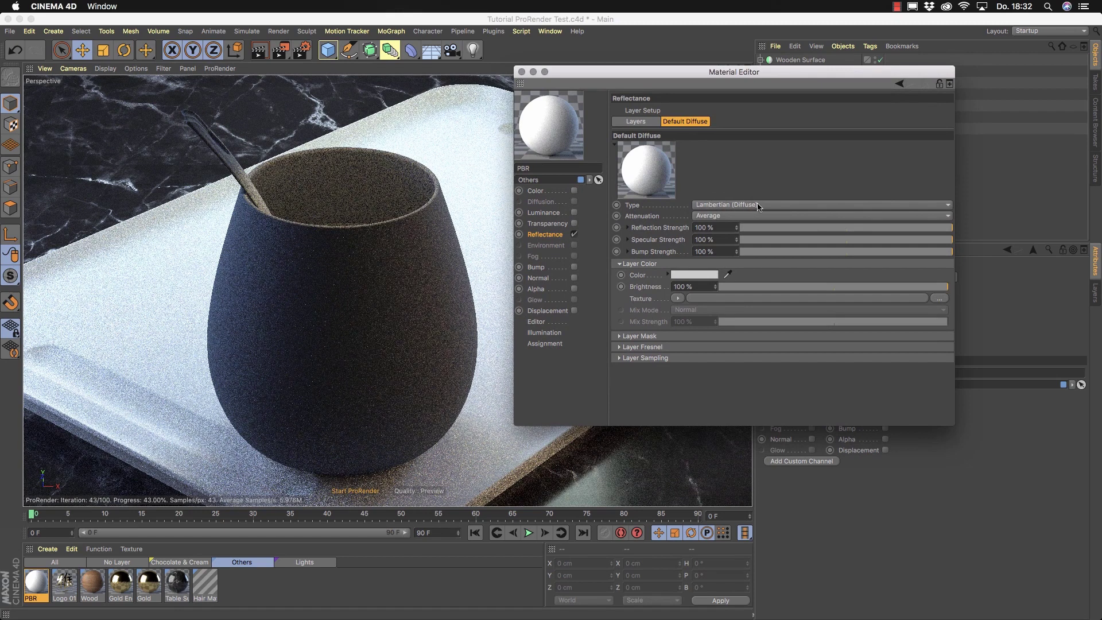
pyautogui.click(944, 207)
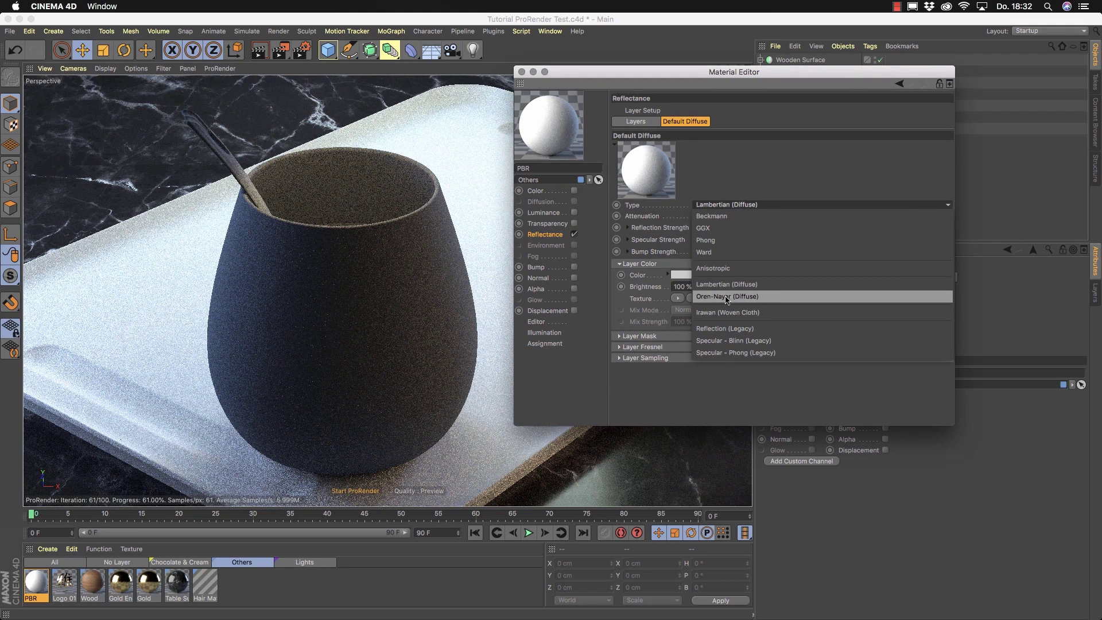
pyautogui.click(777, 289)
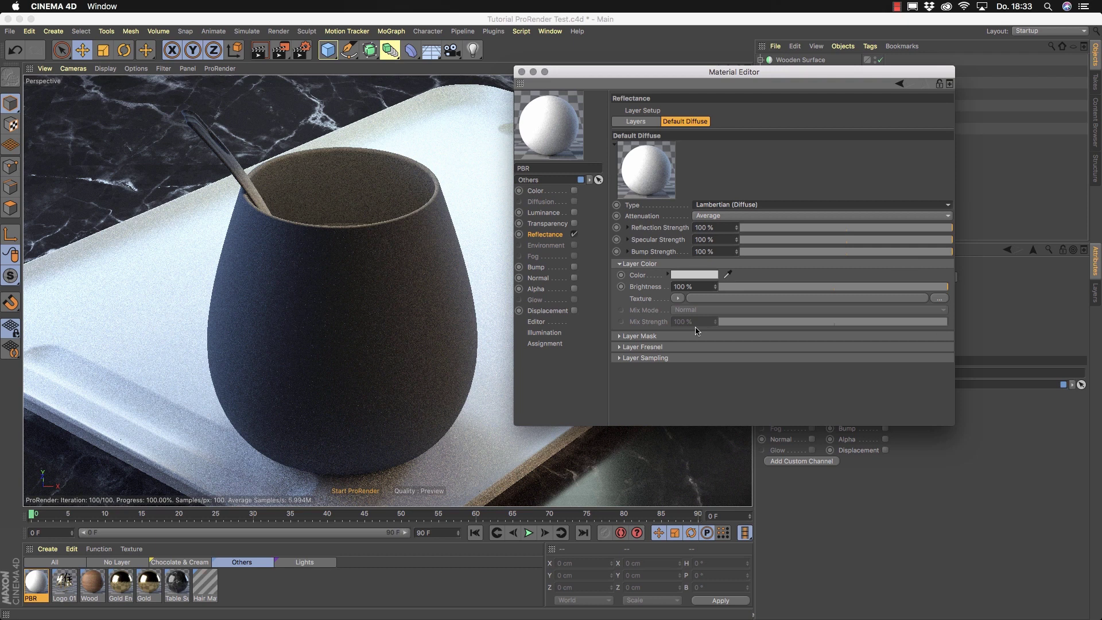
# Step: Try a yellow Default Diffuse layer color with hue 46° and saturation 41%, and return the saturation to 0%
pyautogui.click(668, 275)
pyautogui.moveTo(749, 308); pyautogui.dragTo(751, 307)
pyautogui.click(816, 316)
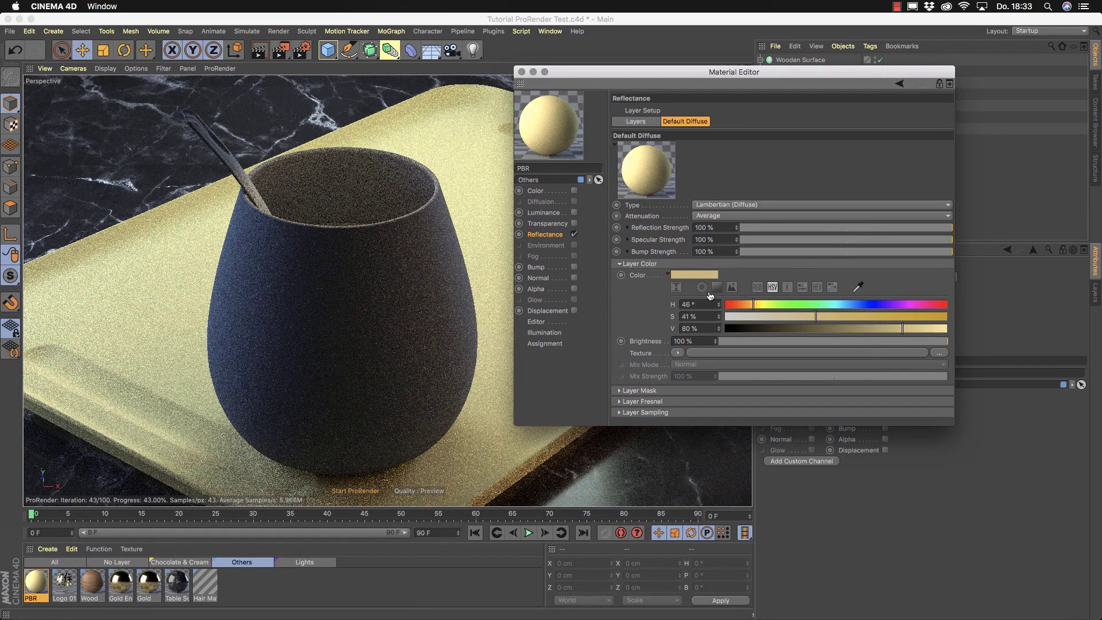
pyautogui.click(668, 274)
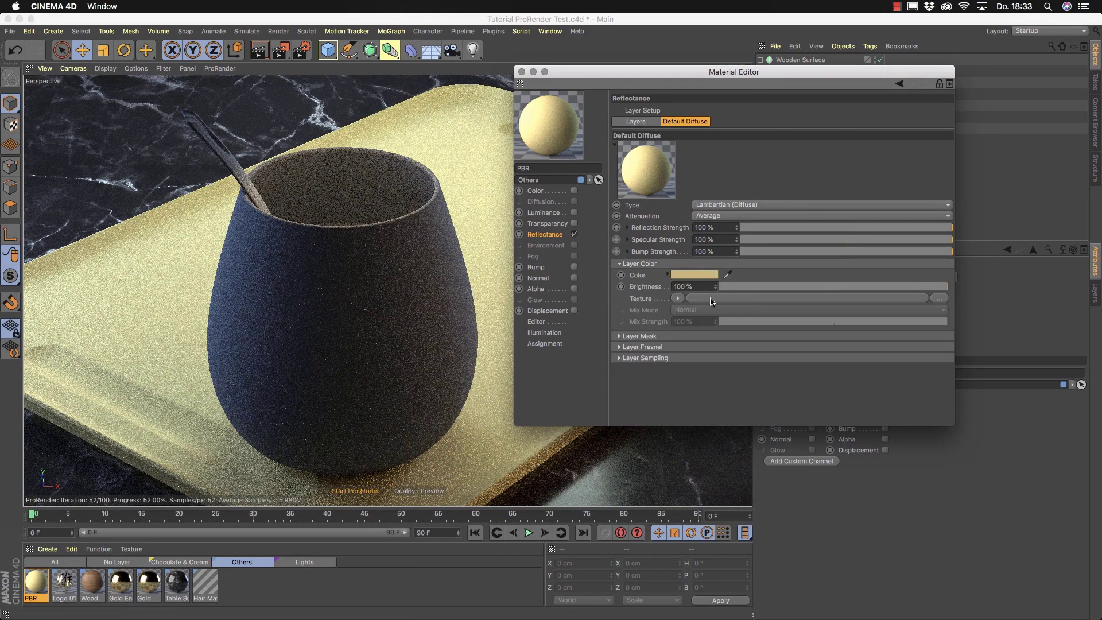
pyautogui.click(667, 274)
pyautogui.moveTo(734, 317); pyautogui.dragTo(705, 316)
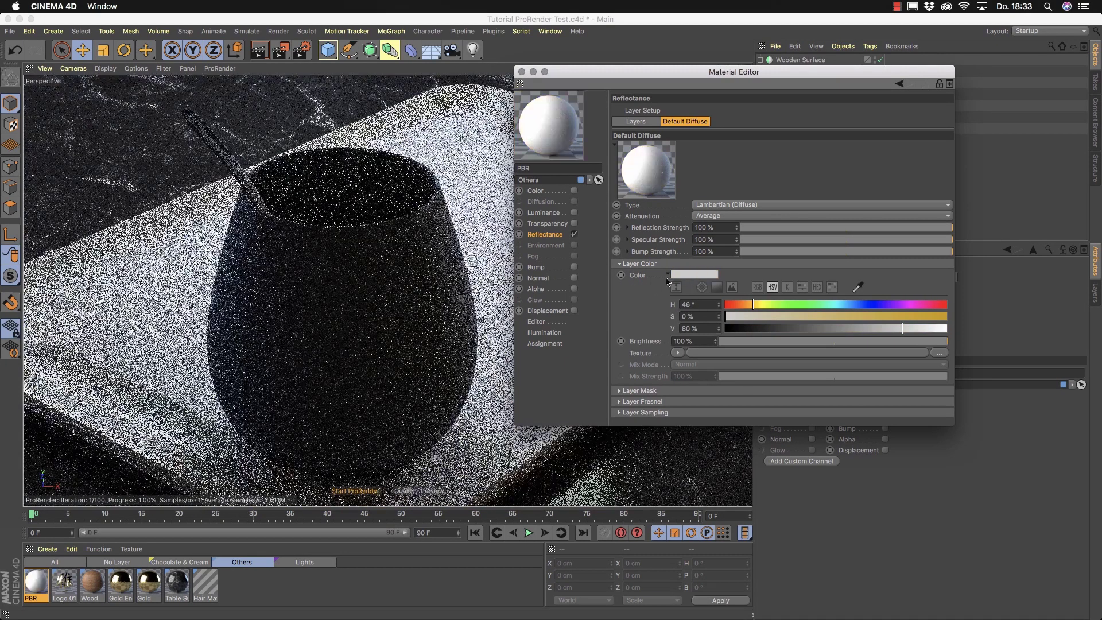
# Step: Set the Default Diffuse layer color's value to 100%, load wood_texture3824.jpg as the layer's texture, and close the material
pyautogui.moveTo(902, 328); pyautogui.dragTo(947, 329)
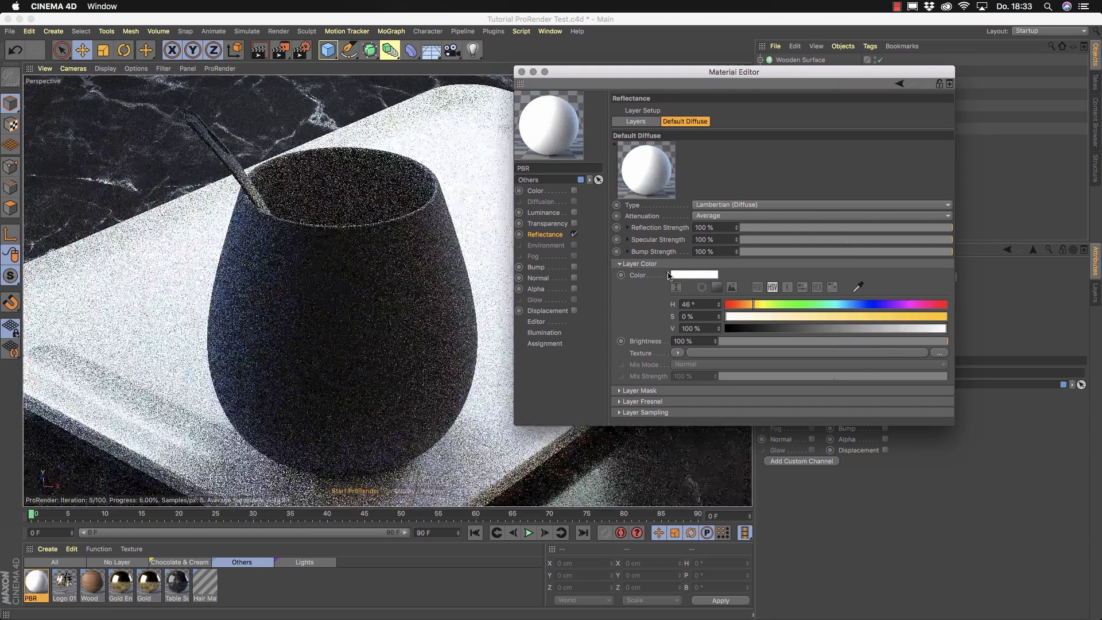
pyautogui.click(668, 274)
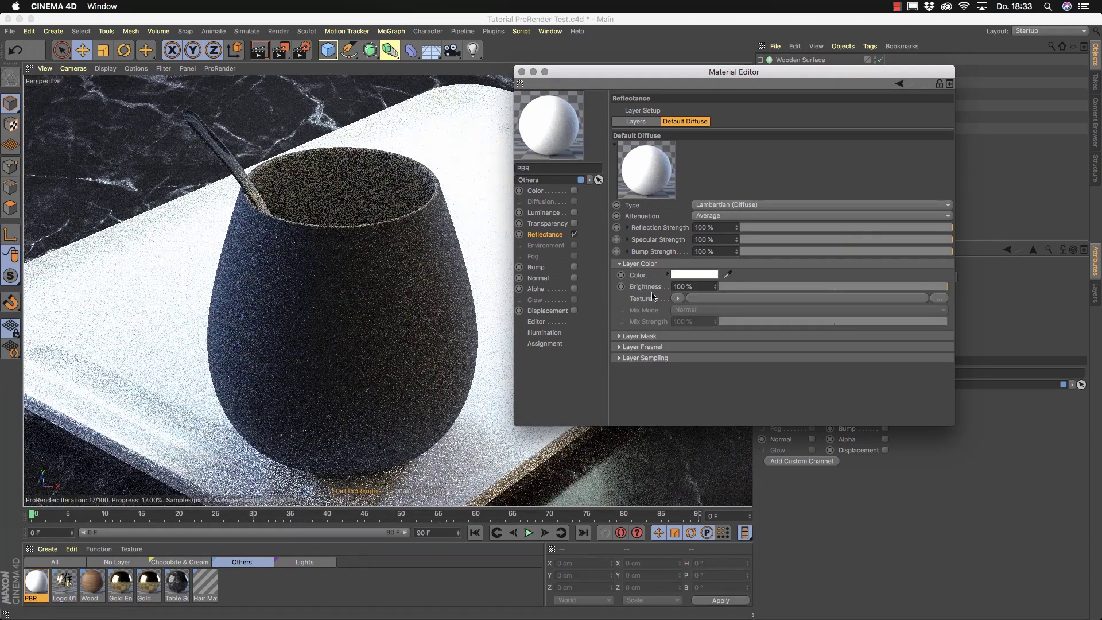
pyautogui.click(936, 299)
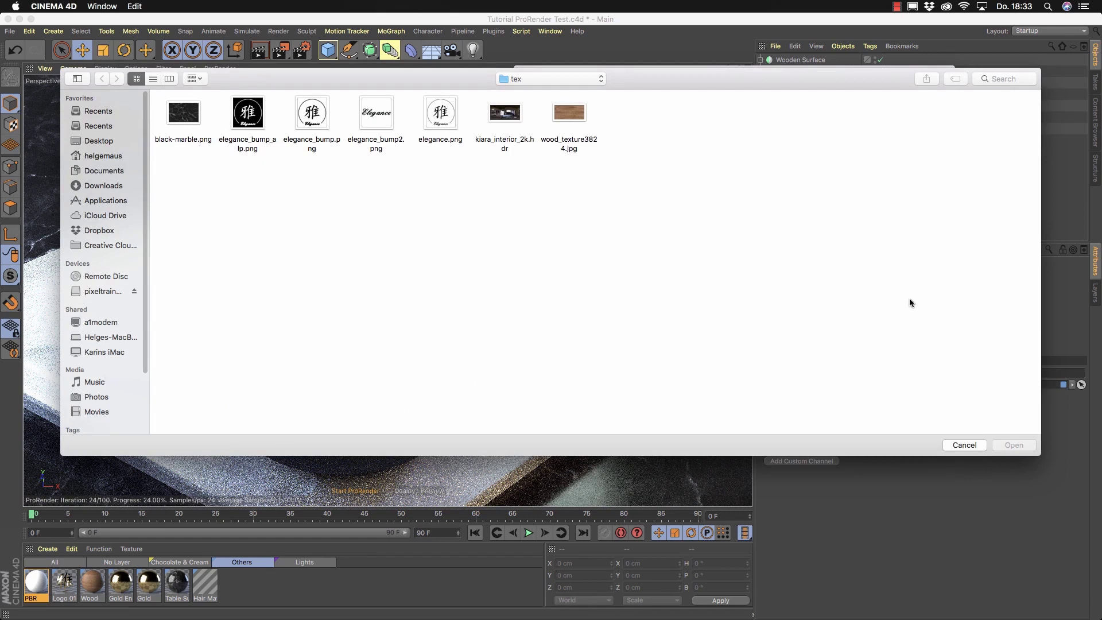
pyautogui.click(560, 118)
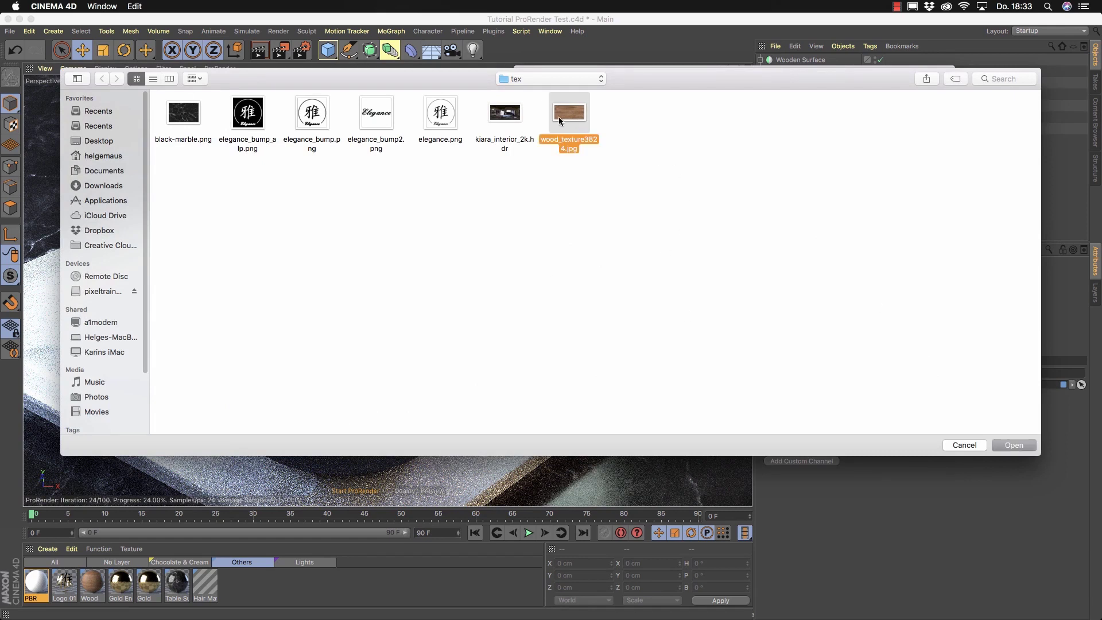
pyautogui.click(1020, 447)
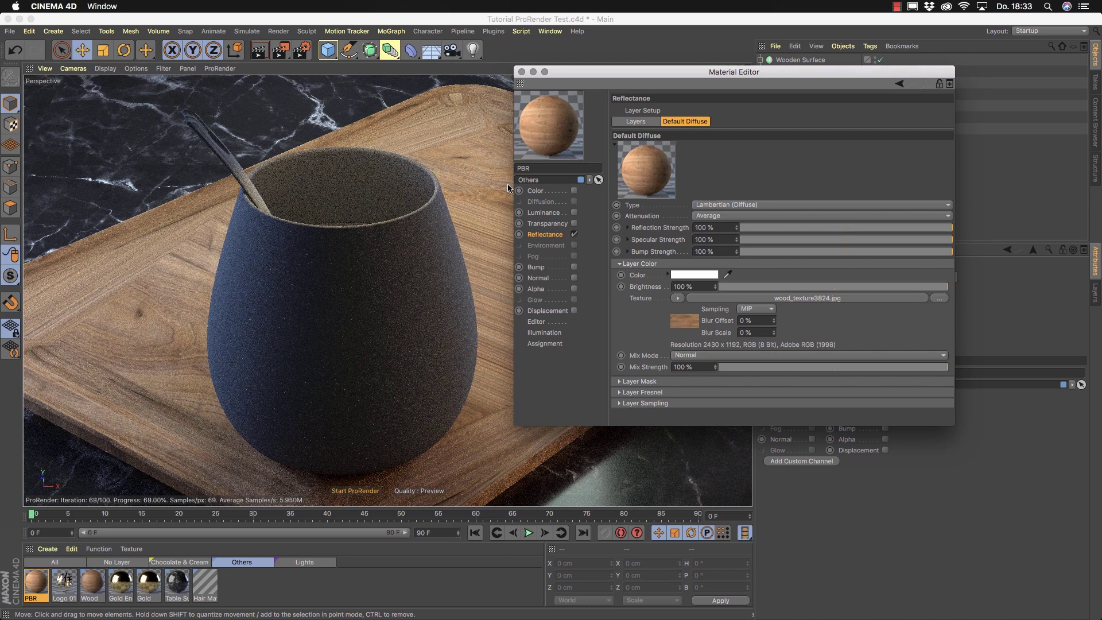
pyautogui.click(522, 73)
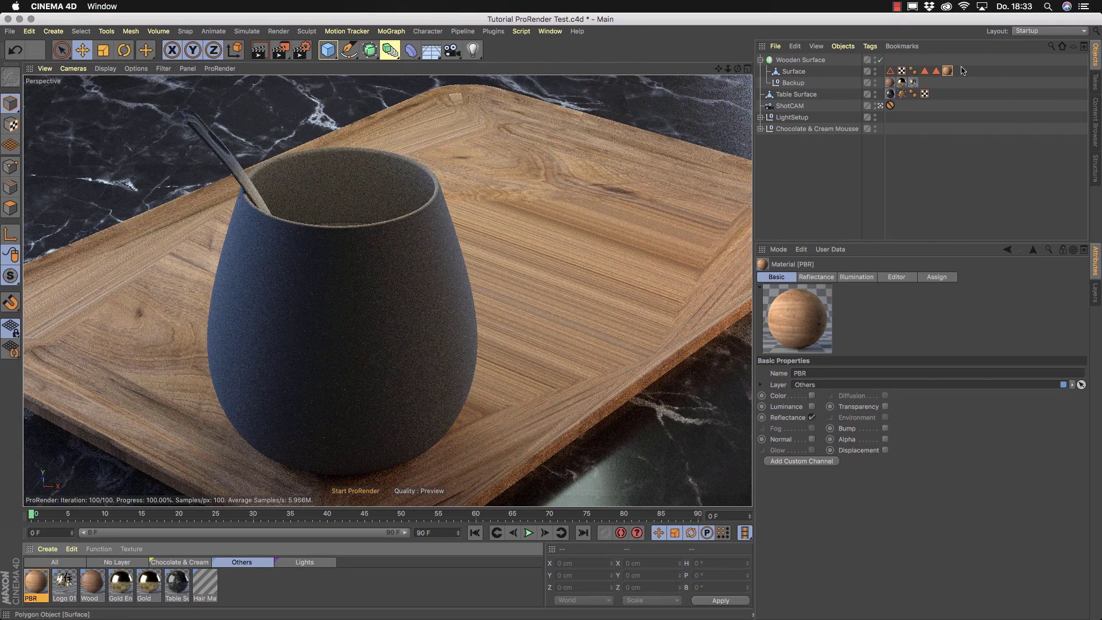
# Step: Set the projection of the Surface object's PBR texture tag to Cubic
pyautogui.click(795, 71)
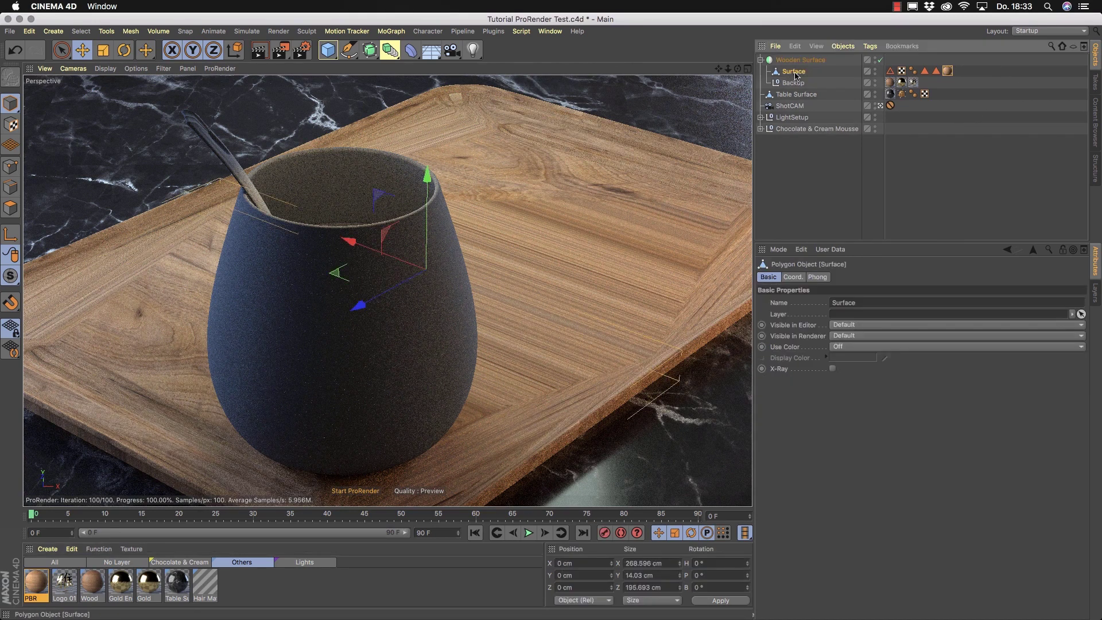
pyautogui.click(948, 70)
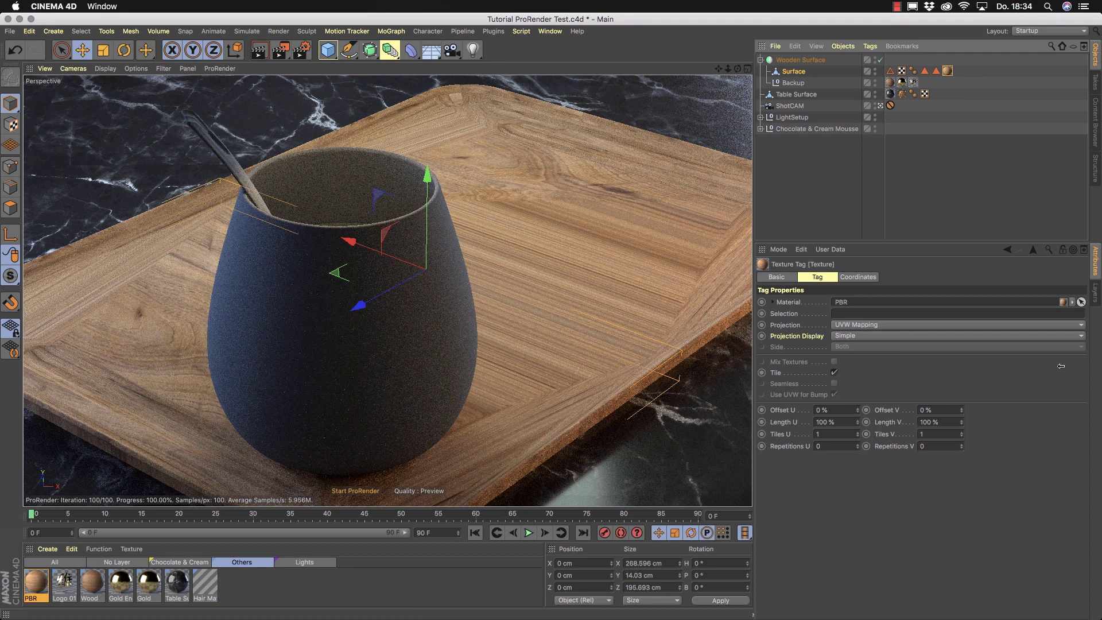
pyautogui.click(1082, 326)
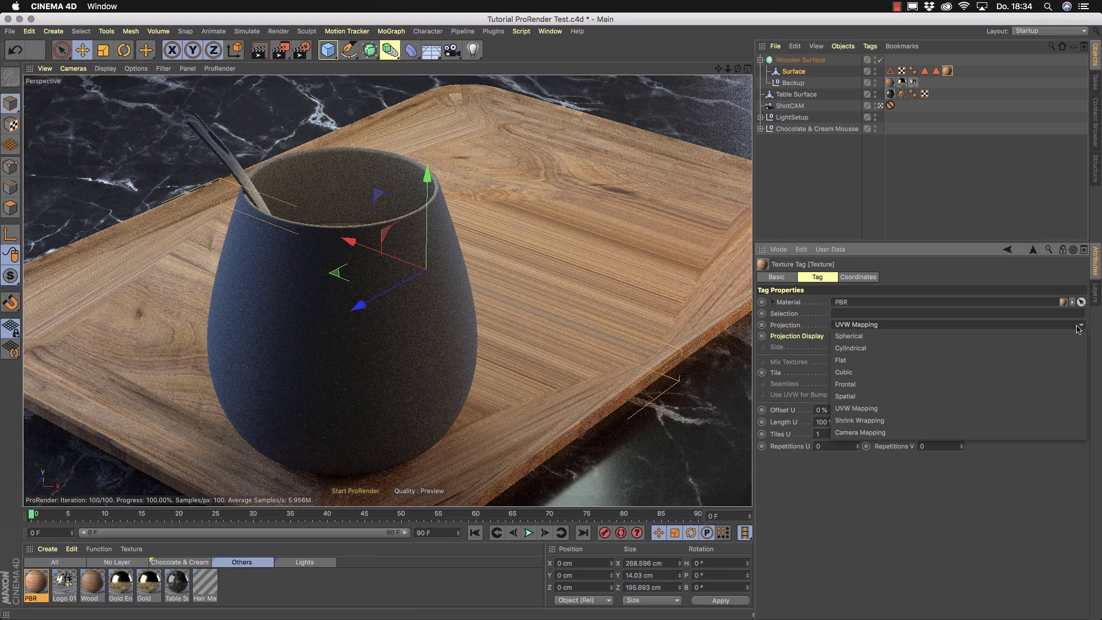
pyautogui.click(848, 374)
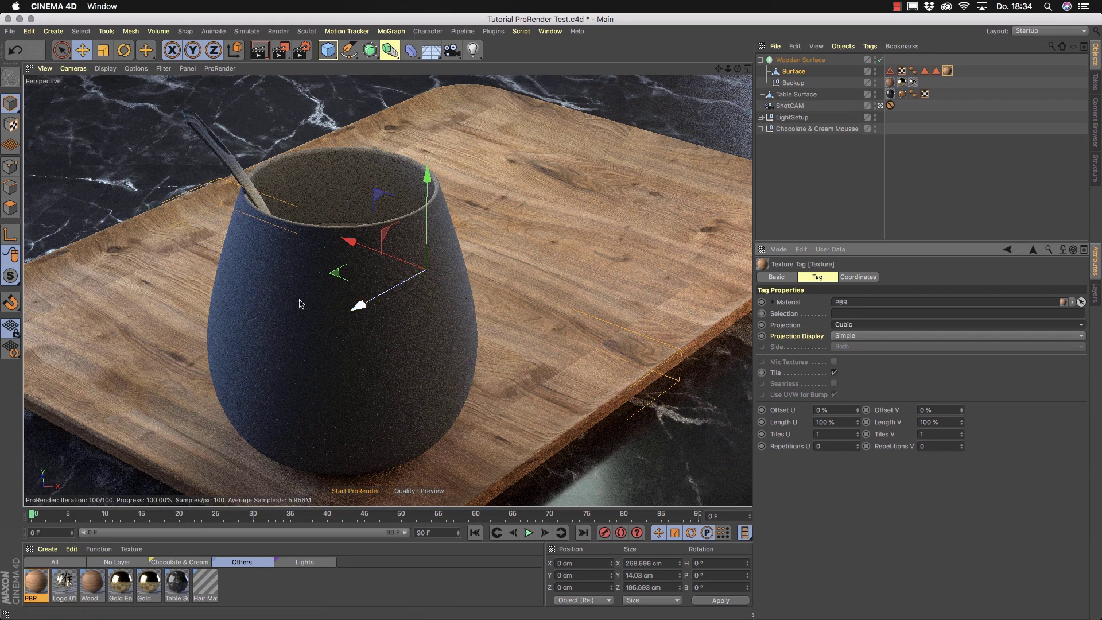
# Step: Switch to Texture mode and stop the ProRender preview, with the whole wooden tray in view
pyautogui.click(11, 126)
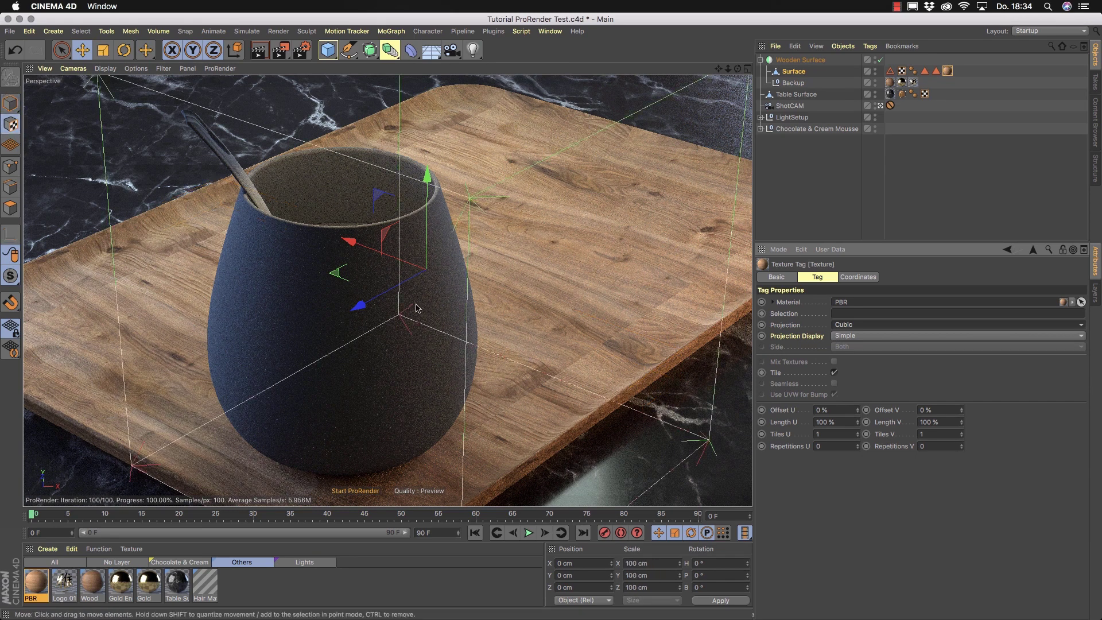
pyautogui.keyDown('alt'); pyautogui.moveTo(535, 321); pyautogui.dragTo(566, 356); pyautogui.keyUp('alt')
pyautogui.click(355, 491)
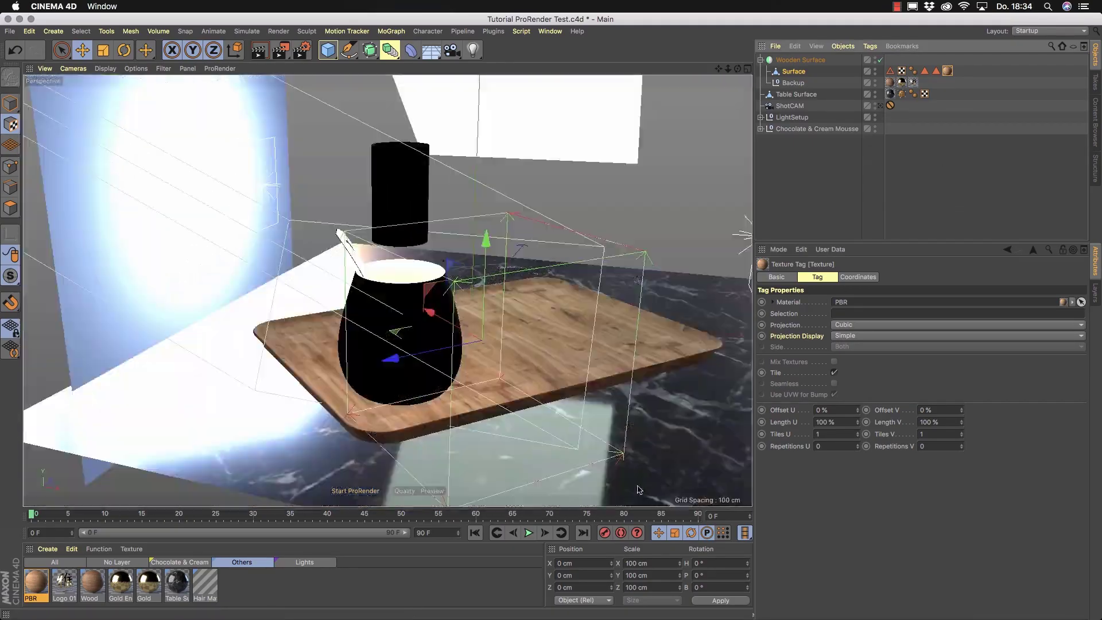
pyautogui.moveTo(419, 314)
pyautogui.keyDown('alt'); pyautogui.mouseDown()
pyautogui.moveTo(470, 305)
pyautogui.moveTo(428, 308)
pyautogui.moveTo(422, 323)
pyautogui.mouseUp(); pyautogui.keyUp('alt')
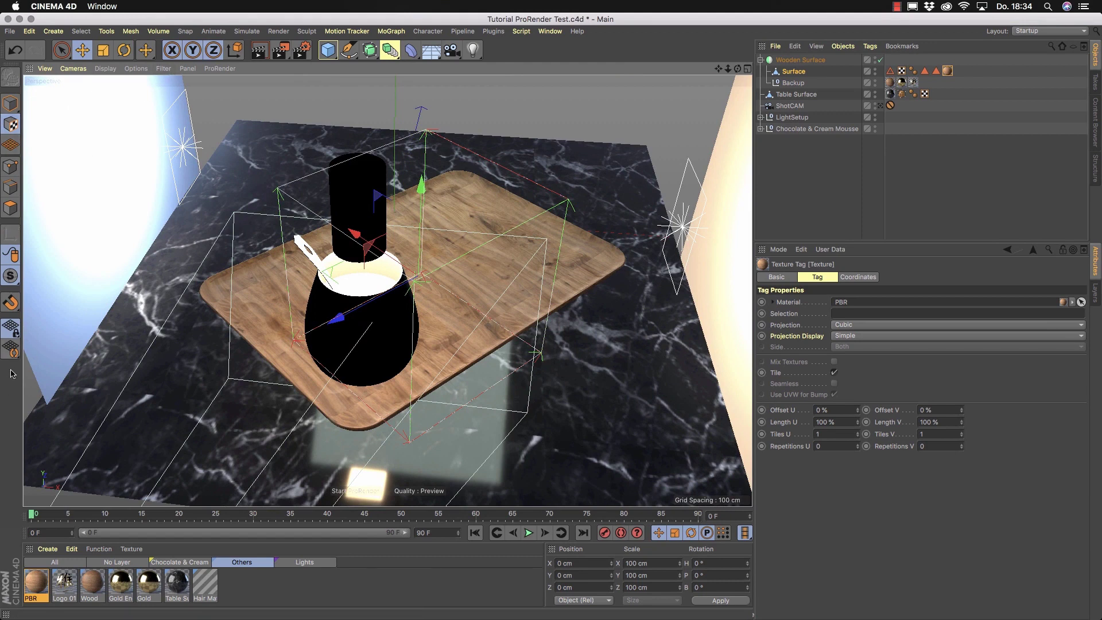
# Step: Move the tray's texture projection to about X 1.23 cm, Z -4.85 cm and scale it to about 102 cm in Z
pyautogui.keyDown('alt'); pyautogui.moveTo(426, 277); pyautogui.dragTo(424, 304); pyautogui.keyUp('alt')
pyautogui.moveTo(336, 272); pyautogui.dragTo(300, 297)
pyautogui.click(103, 50)
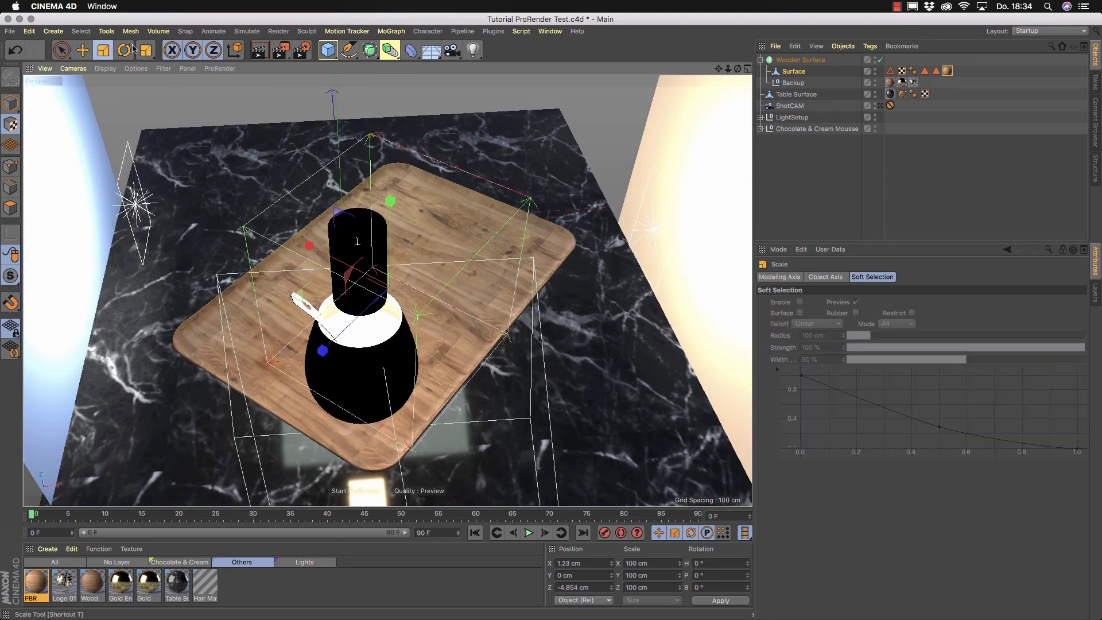
pyautogui.moveTo(323, 350)
pyautogui.mouseDown()
pyautogui.moveTo(291, 375)
pyautogui.moveTo(335, 339)
pyautogui.moveTo(322, 343)
pyautogui.mouseUp()
# Step: Rotate the tray's texture projection to a heading of -90°
pyautogui.press('r')
pyautogui.moveTo(389, 341); pyautogui.dragTo(258, 301)
pyautogui.keyDown('alt'); pyautogui.moveTo(432, 300); pyautogui.dragTo(366, 295); pyautogui.keyUp('alt')
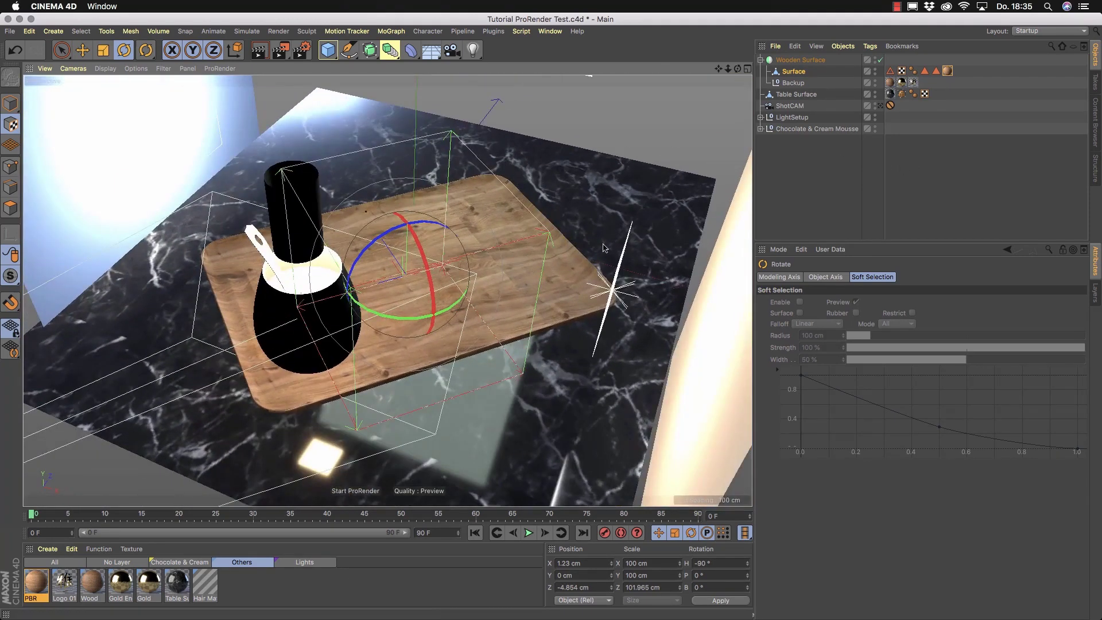
pyautogui.keyDown('alt'); pyautogui.moveTo(385, 334); pyautogui.dragTo(402, 253); pyautogui.keyUp('alt')
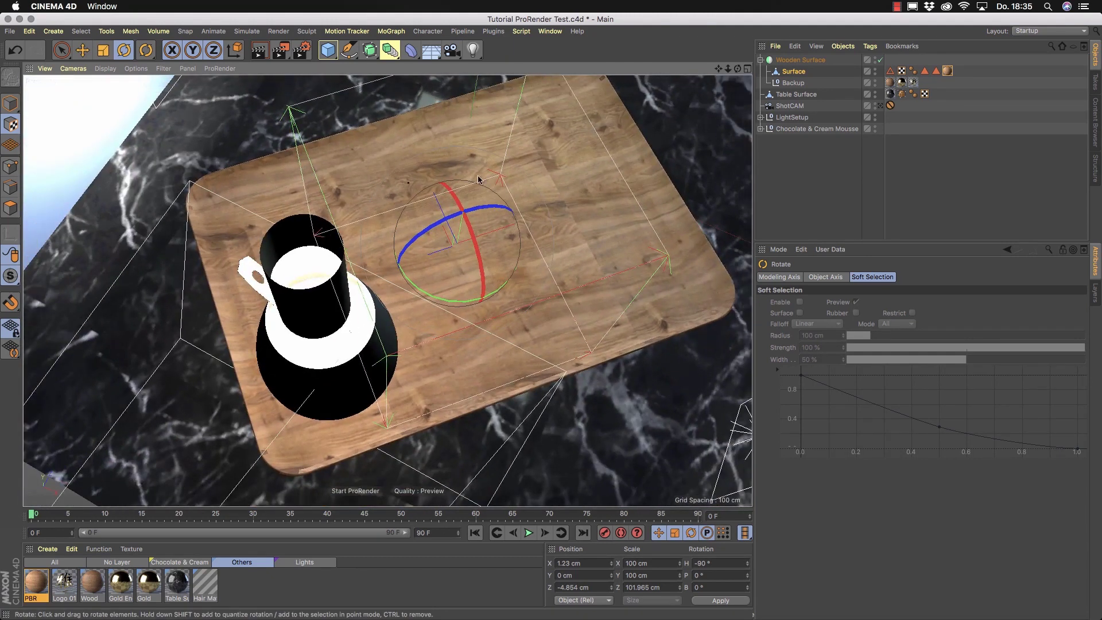
# Step: Try the Grid projection display on the Surface's PBR texture tag, and set it to Solid
pyautogui.click(948, 70)
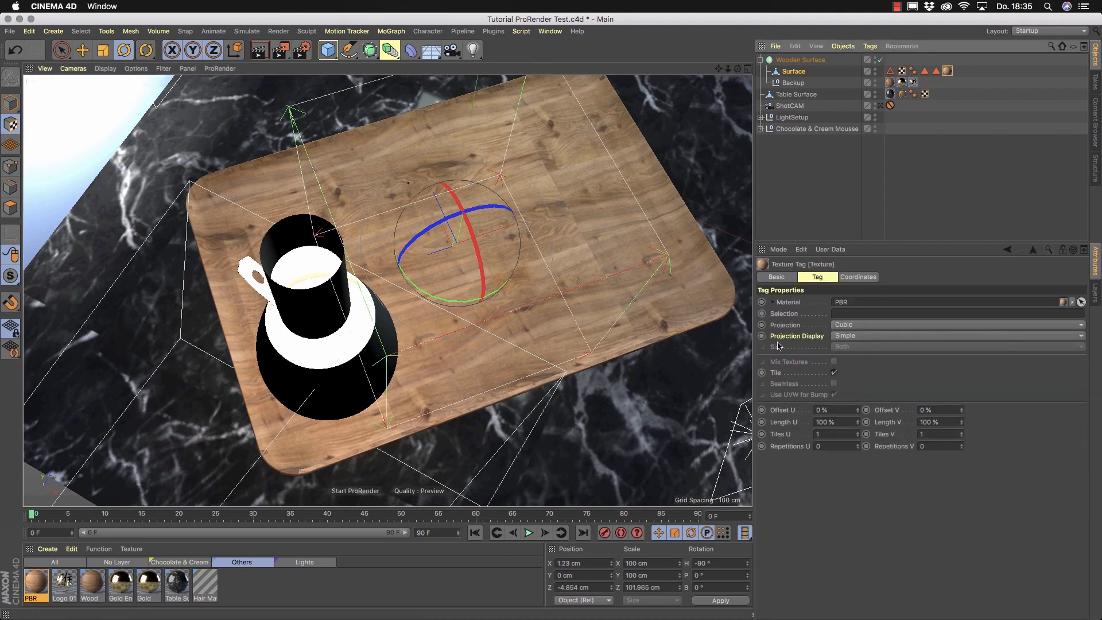
pyautogui.click(863, 339)
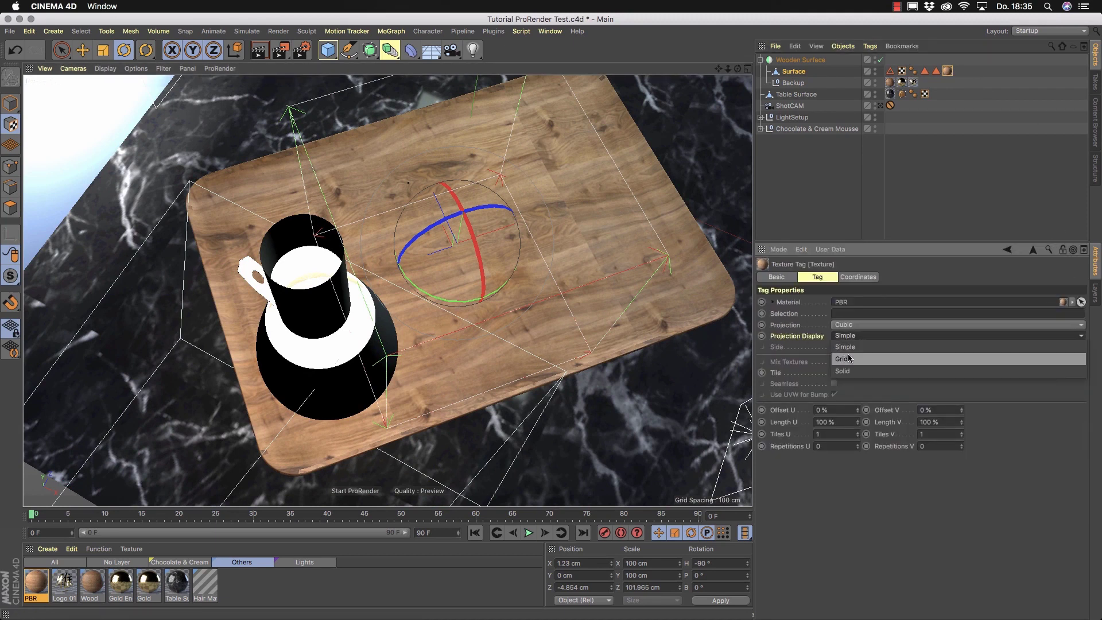
pyautogui.click(849, 359)
pyautogui.click(859, 337)
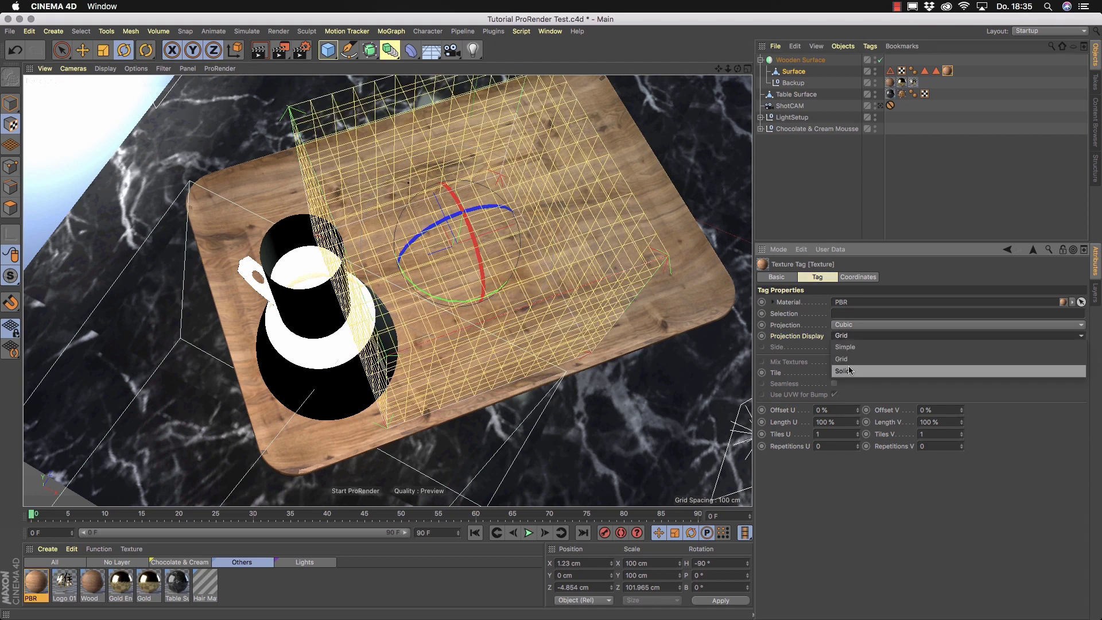
pyautogui.click(851, 370)
pyautogui.moveTo(467, 294)
pyautogui.keyDown('alt'); pyautogui.mouseDown()
pyautogui.moveTo(490, 199)
pyautogui.moveTo(480, 307)
pyautogui.moveTo(469, 281)
pyautogui.moveTo(485, 267)
pyautogui.moveTo(457, 279)
pyautogui.mouseUp(); pyautogui.keyUp('alt')
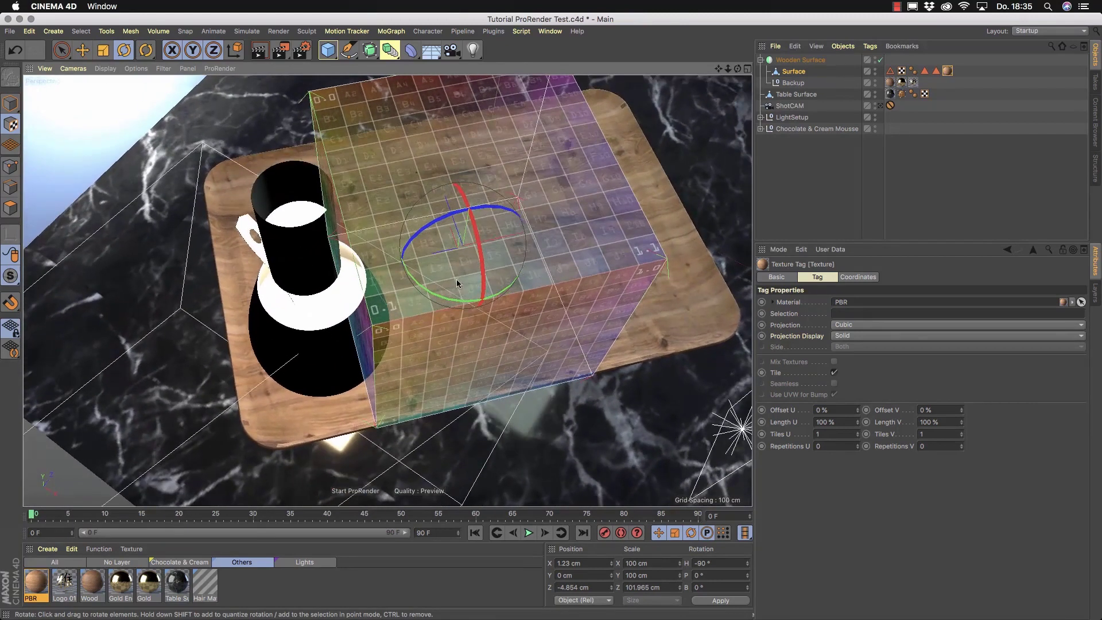
# Step: Change the PBR texture tag's projection to Flat and fit the texture to the Surface object
pyautogui.click(861, 325)
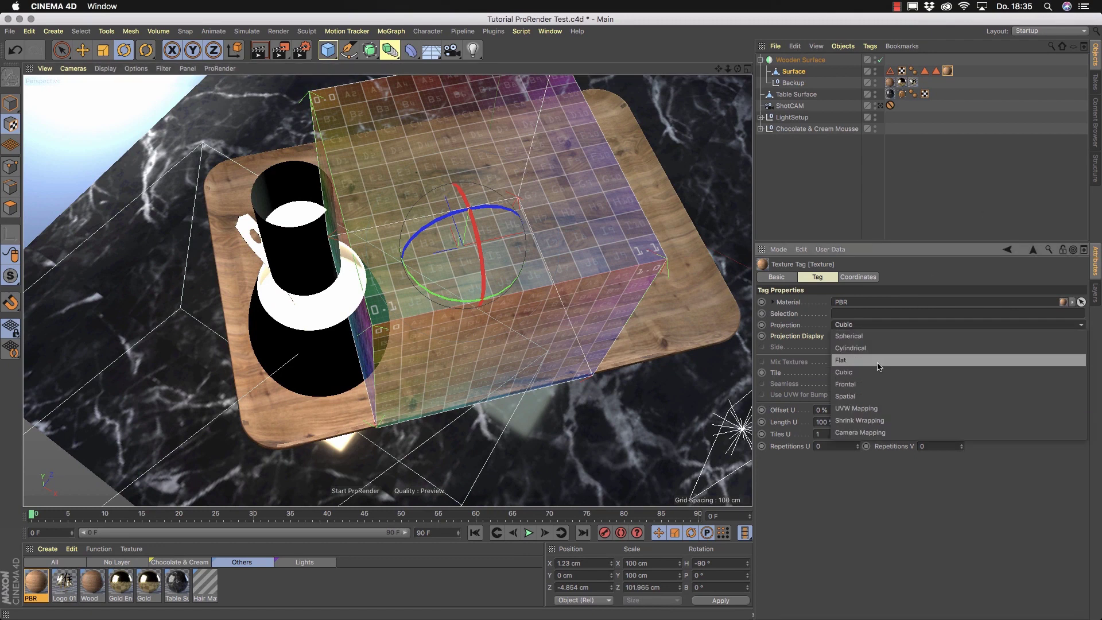
pyautogui.click(877, 362)
pyautogui.keyDown('alt'); pyautogui.moveTo(414, 253); pyautogui.dragTo(445, 182); pyautogui.keyUp('alt')
pyautogui.moveTo(536, 283)
pyautogui.keyDown('alt'); pyautogui.mouseDown()
pyautogui.moveTo(528, 339)
pyautogui.moveTo(537, 297)
pyautogui.mouseUp(); pyautogui.keyUp('alt')
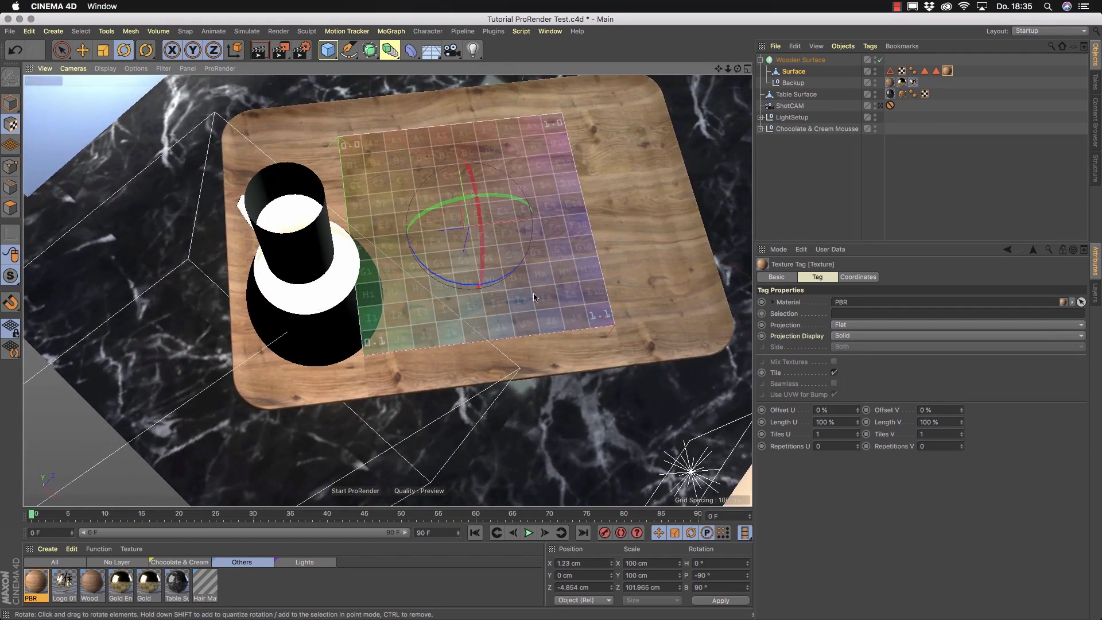
pyautogui.rightClick(951, 73)
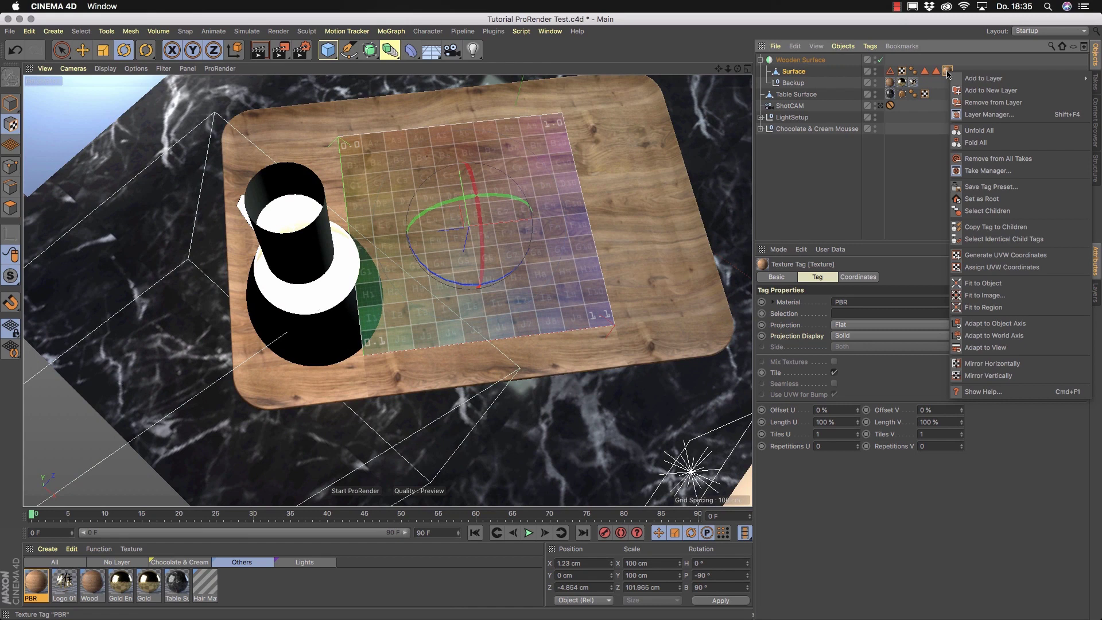
pyautogui.click(1011, 285)
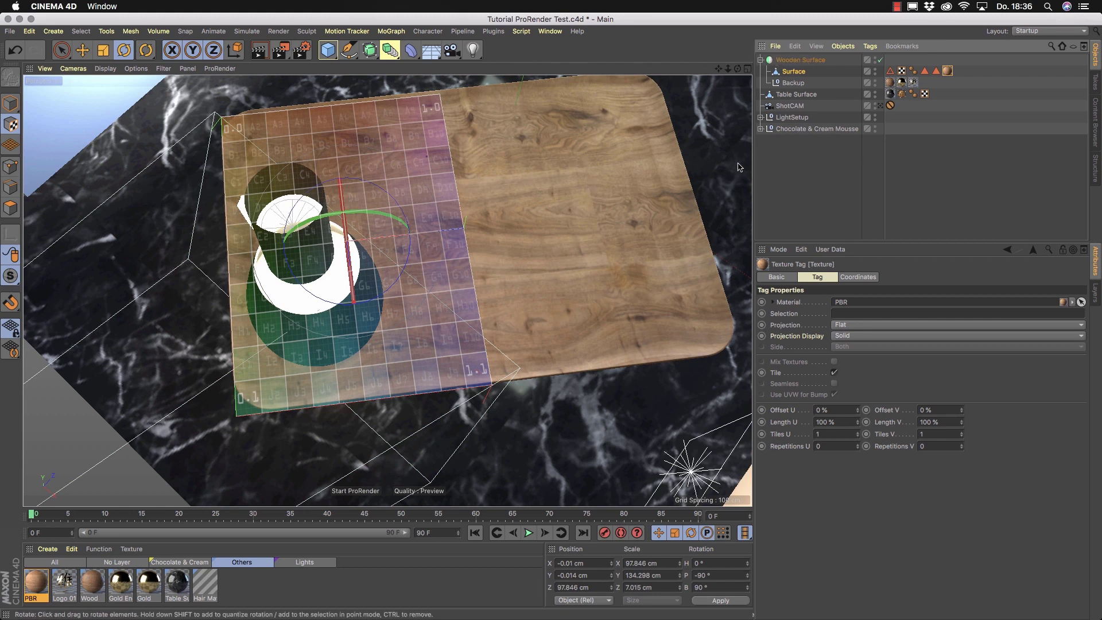
# Step: Return to Model mode with the Live Selection tool and deselect the Surface object
pyautogui.click(61, 50)
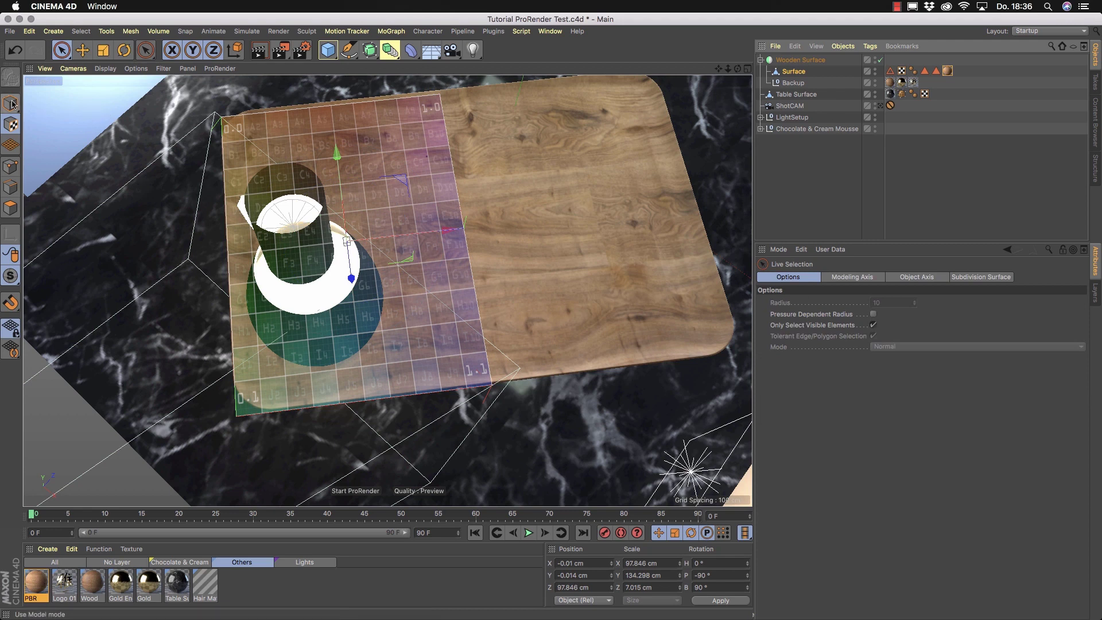
pyautogui.click(11, 104)
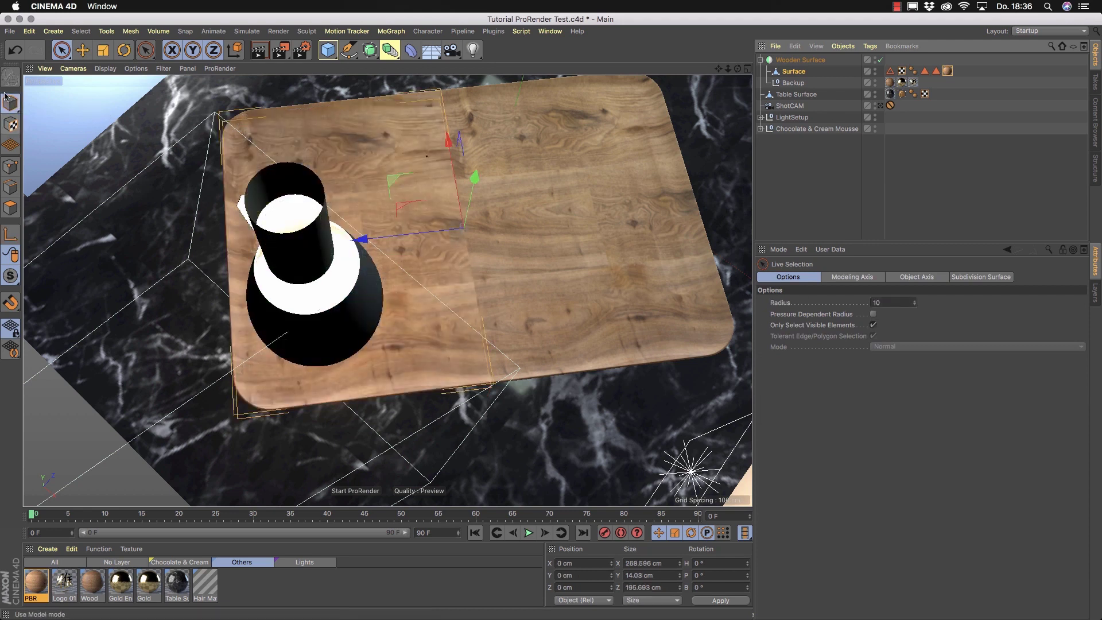
pyautogui.click(837, 190)
pyautogui.moveTo(639, 229)
pyautogui.keyDown('alt'); pyautogui.mouseDown()
pyautogui.moveTo(639, 199)
pyautogui.moveTo(641, 224)
pyautogui.moveTo(655, 226)
pyautogui.moveTo(641, 220)
pyautogui.mouseUp(); pyautogui.keyUp('alt')
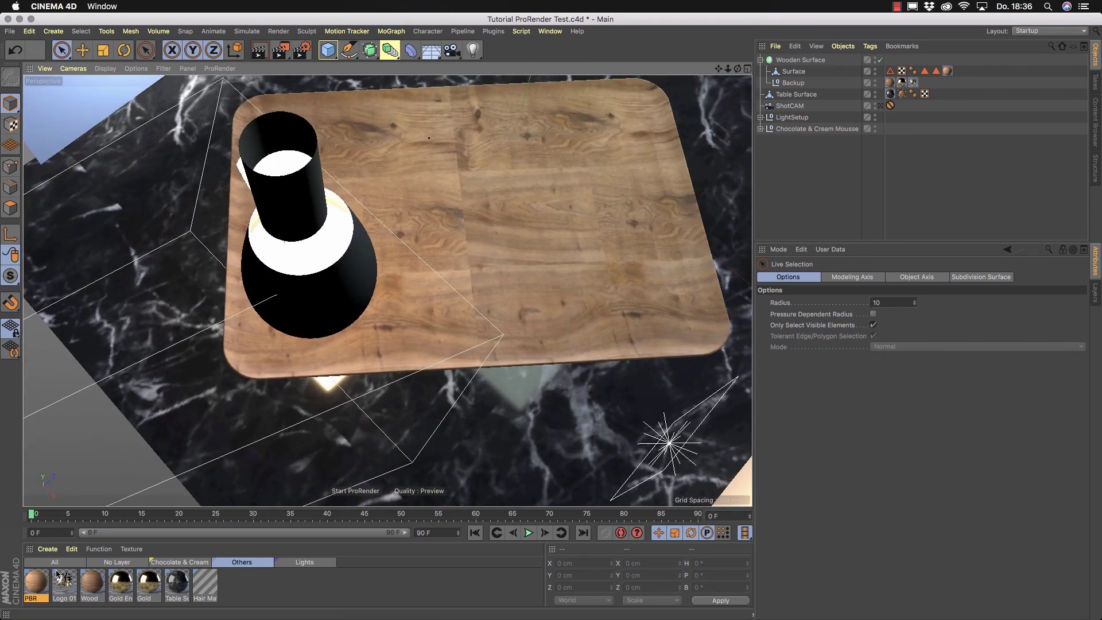
# Step: Open the PBR material for editing and restart the ProRender preview with the cup and tray framed from a low angle
pyautogui.doubleClick(35, 582)
pyautogui.moveTo(299, 80); pyautogui.dragTo(875, 126)
pyautogui.keyDown('alt'); pyautogui.moveTo(465, 279); pyautogui.dragTo(596, 215); pyautogui.keyUp('alt')
pyautogui.keyDown('alt'); pyautogui.moveTo(394, 298); pyautogui.dragTo(414, 288); pyautogui.keyUp('alt')
pyautogui.keyDown('alt'); pyautogui.moveTo(414, 284); pyautogui.dragTo(430, 282, button='right'); pyautogui.keyUp('alt')
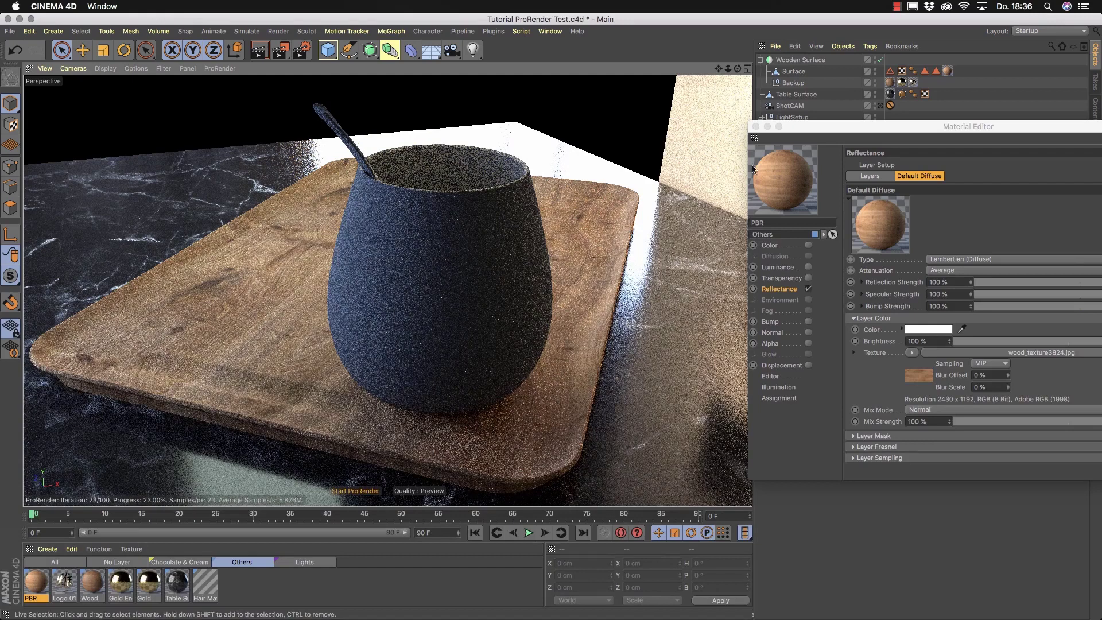
pyautogui.moveTo(880, 129); pyautogui.dragTo(613, 59)
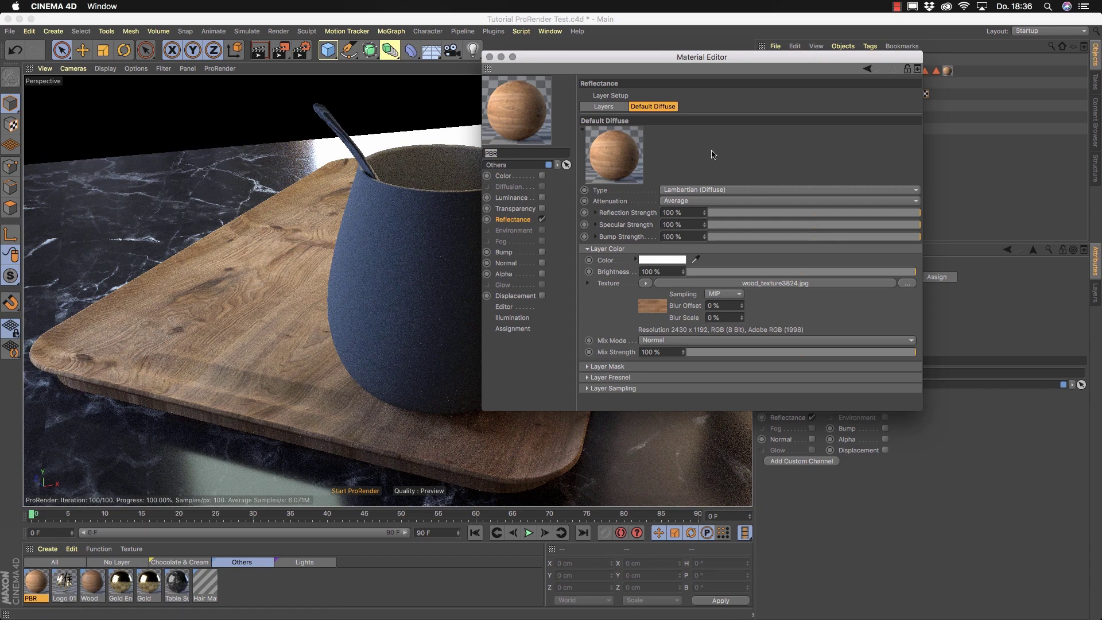
# Step: Add a GGX layer above Default Diffuse in the PBR material's Reflectance channel and name it GGX
pyautogui.click(603, 106)
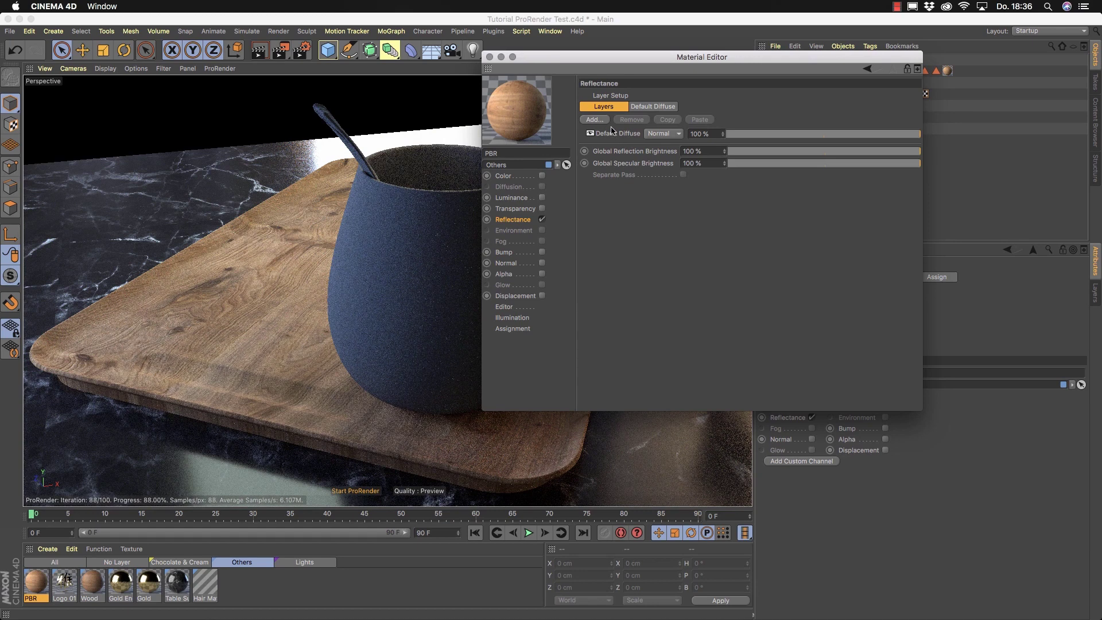
pyautogui.click(600, 121)
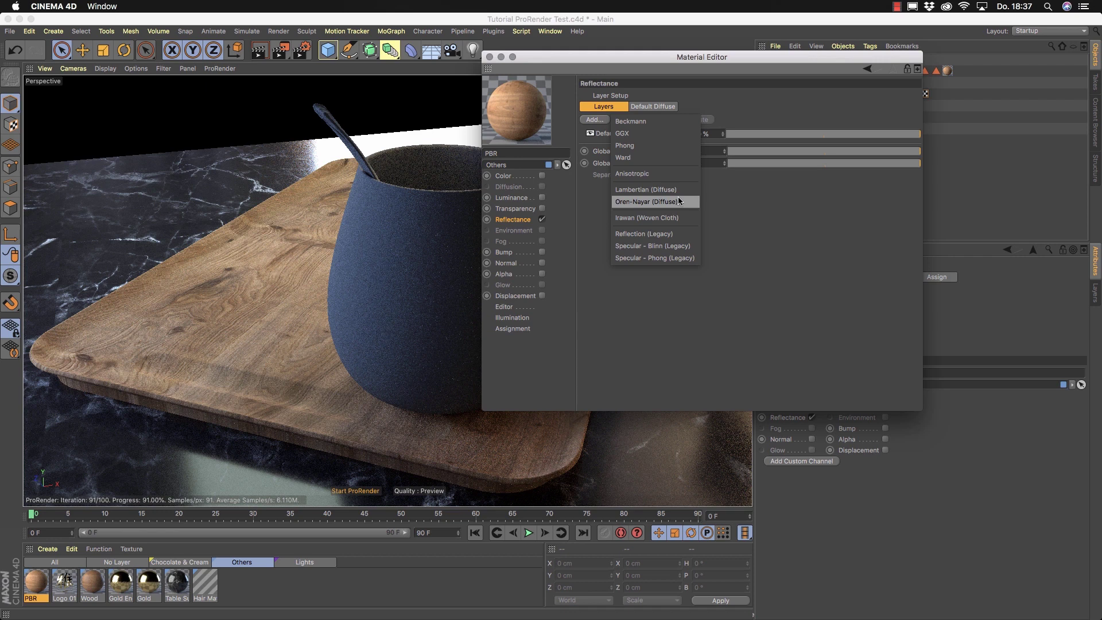
pyautogui.click(650, 136)
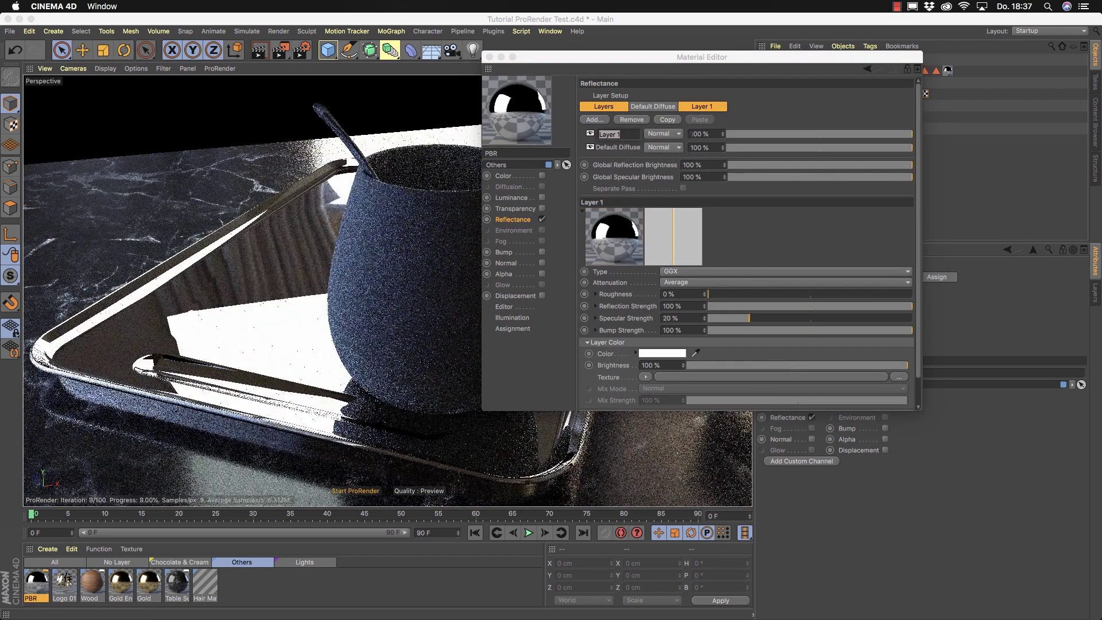
pyautogui.write('GGx')
pyautogui.press('Return')
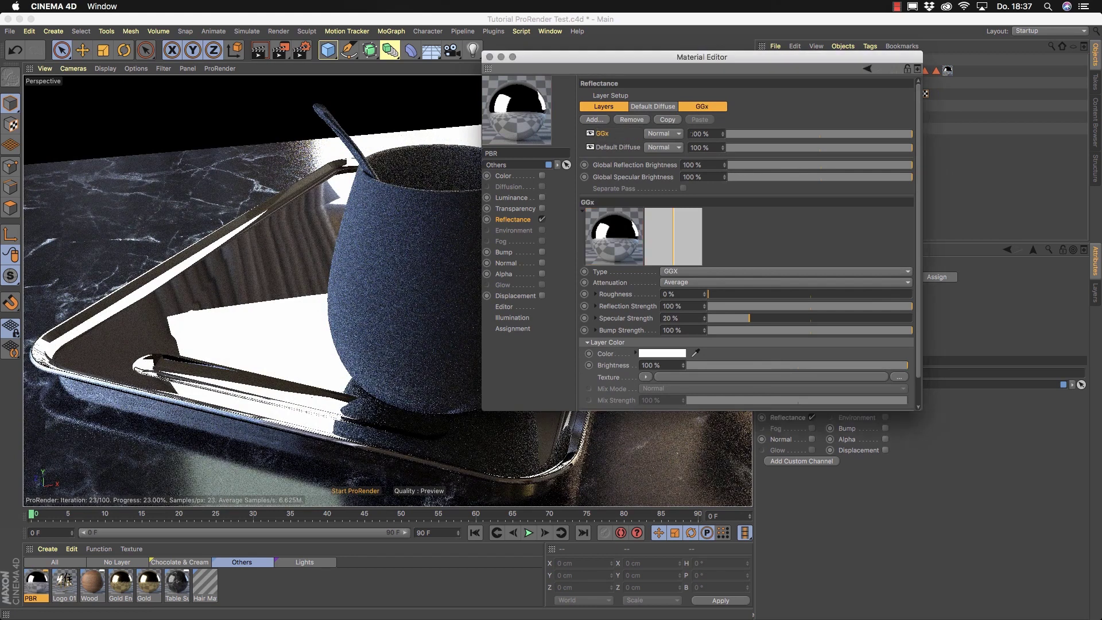
pyautogui.doubleClick(603, 134)
pyautogui.write('GGX')
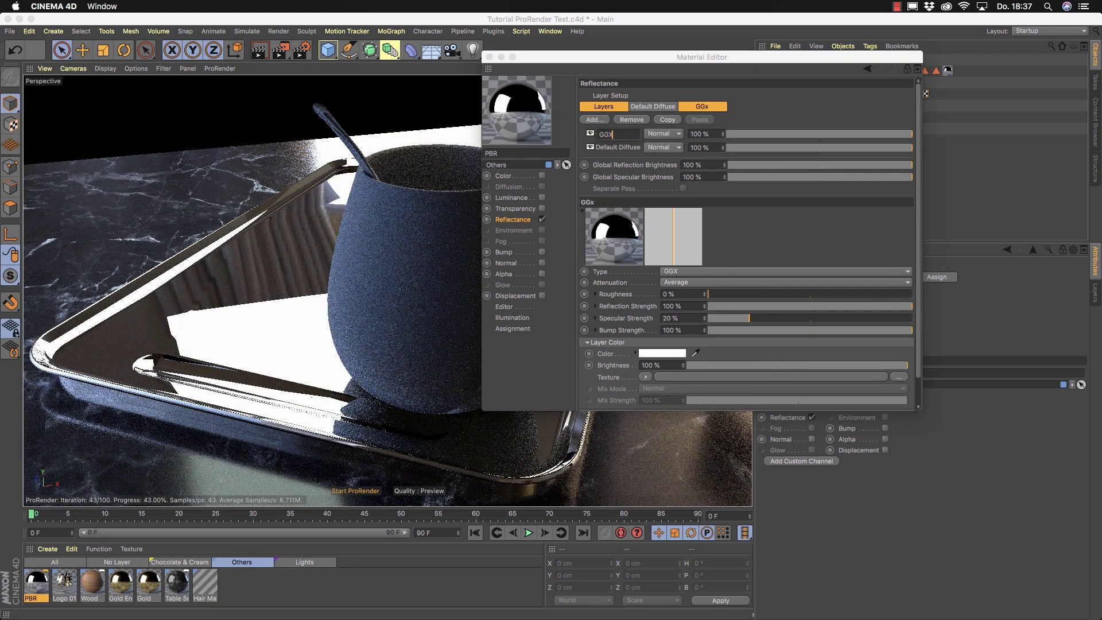
pyautogui.press('Return')
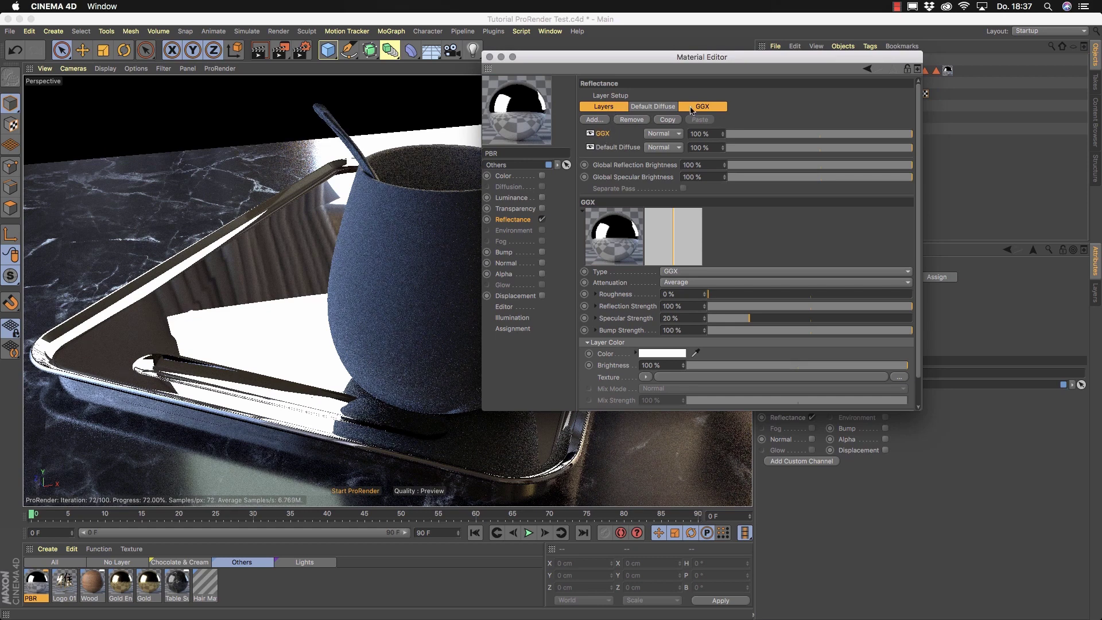
# Step: Set the GGX layer's Attenuation to Additive and its Roughness to 8 %
pyautogui.click(699, 109)
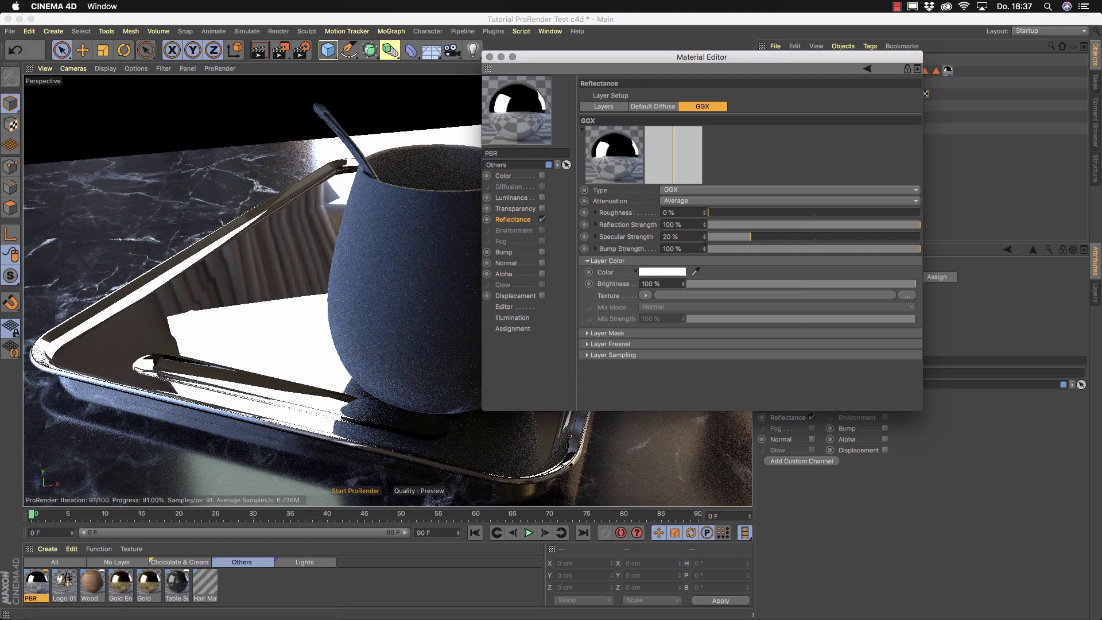
pyautogui.moveTo(712, 214); pyautogui.dragTo(900, 216)
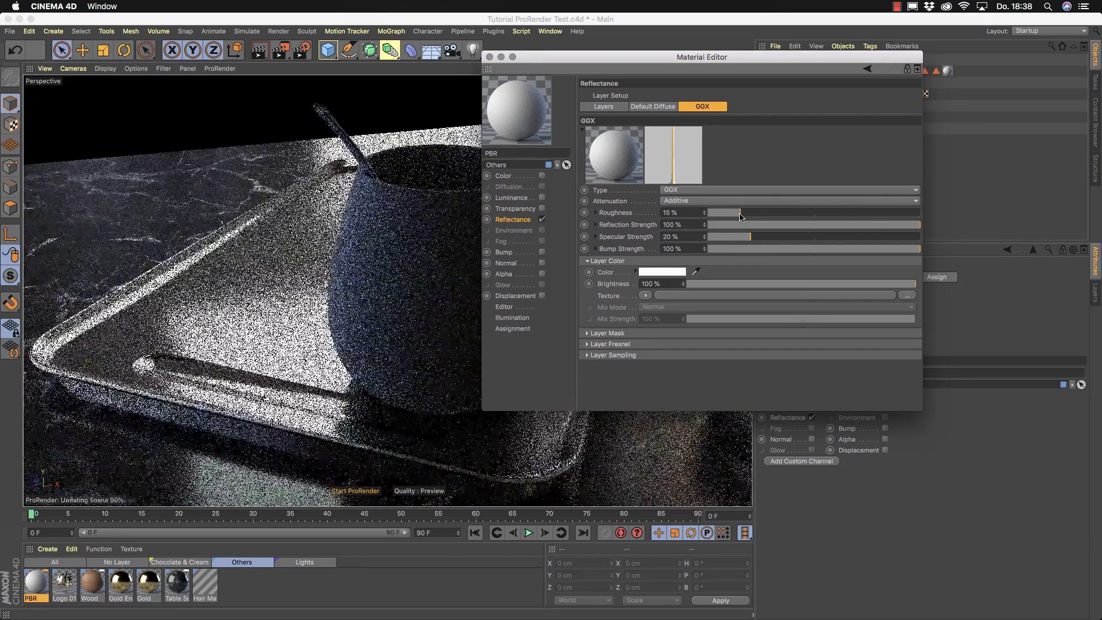
pyautogui.moveTo(715, 216); pyautogui.dragTo(725, 217)
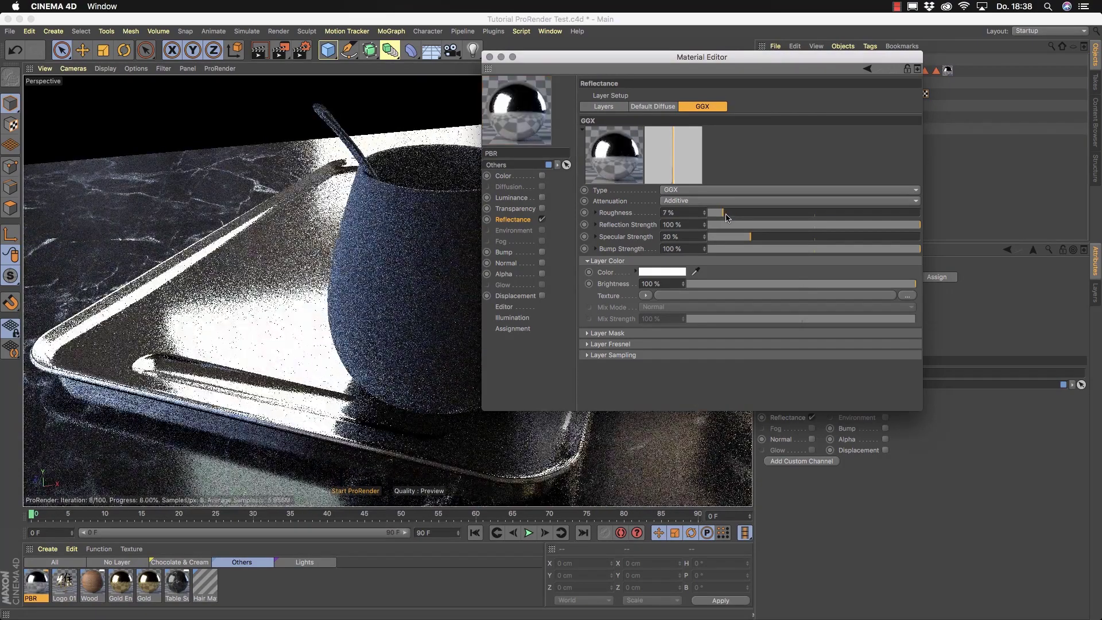
pyautogui.click(725, 217)
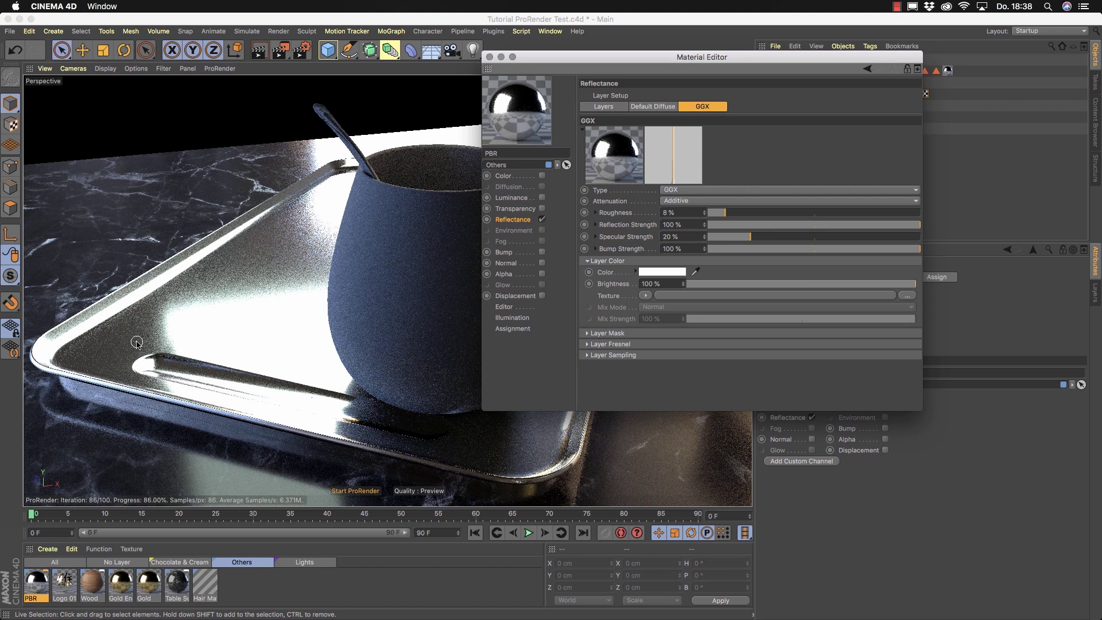
# Step: Set the GGX layer's Fresnel type to Dielectric, enlarging the Material Editor to show the Layer Fresnel options
pyautogui.click(588, 344)
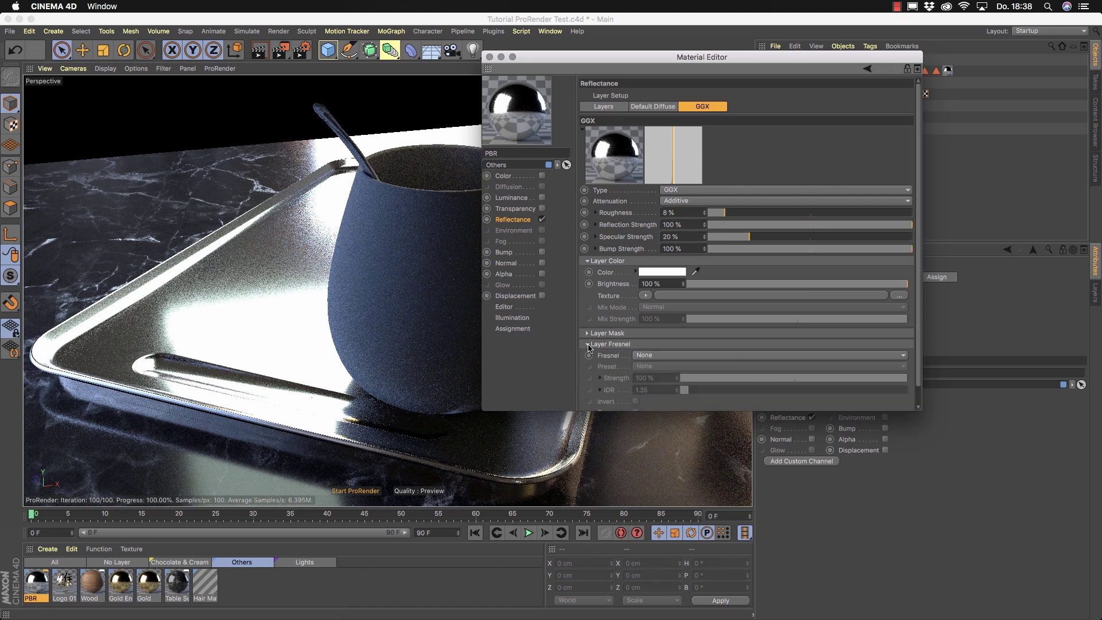
pyautogui.moveTo(921, 409); pyautogui.dragTo(921, 456)
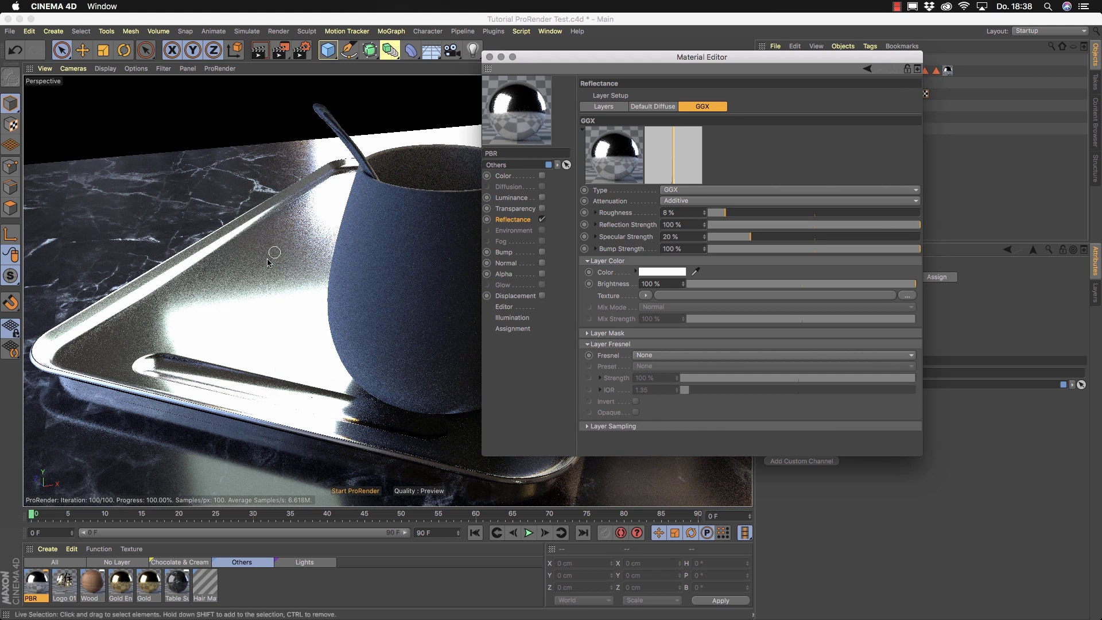
pyautogui.click(714, 356)
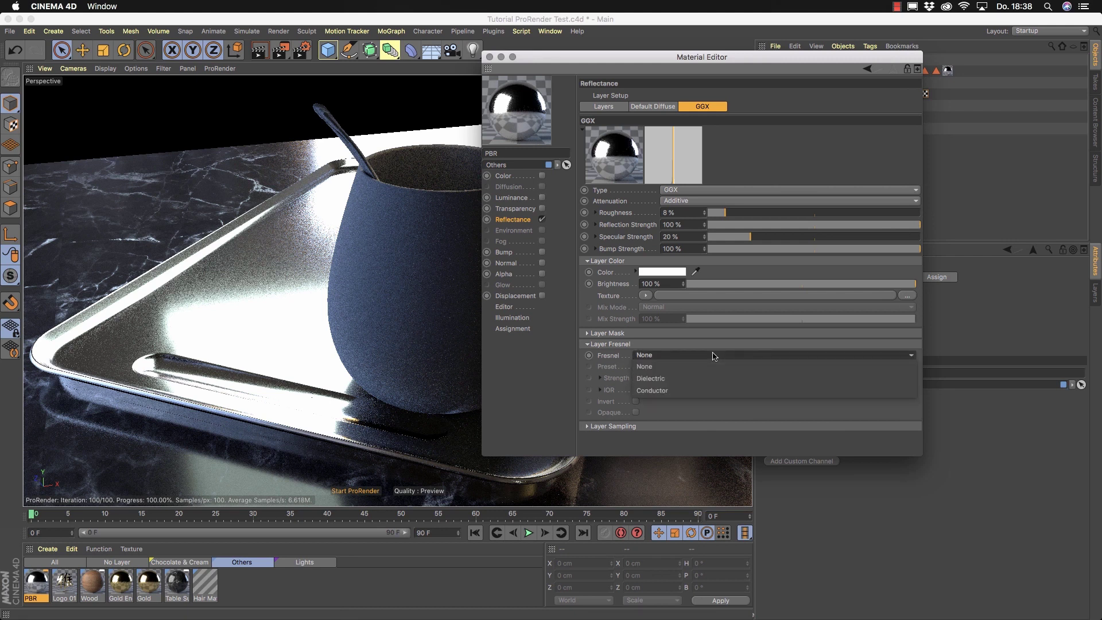
pyautogui.click(690, 383)
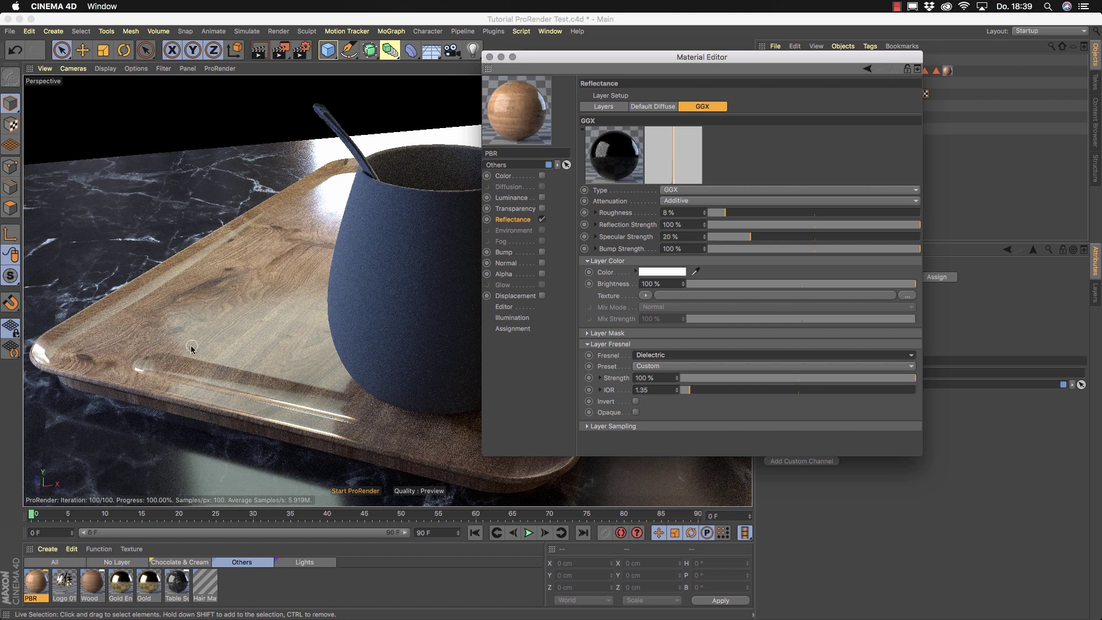
pyautogui.click(646, 344)
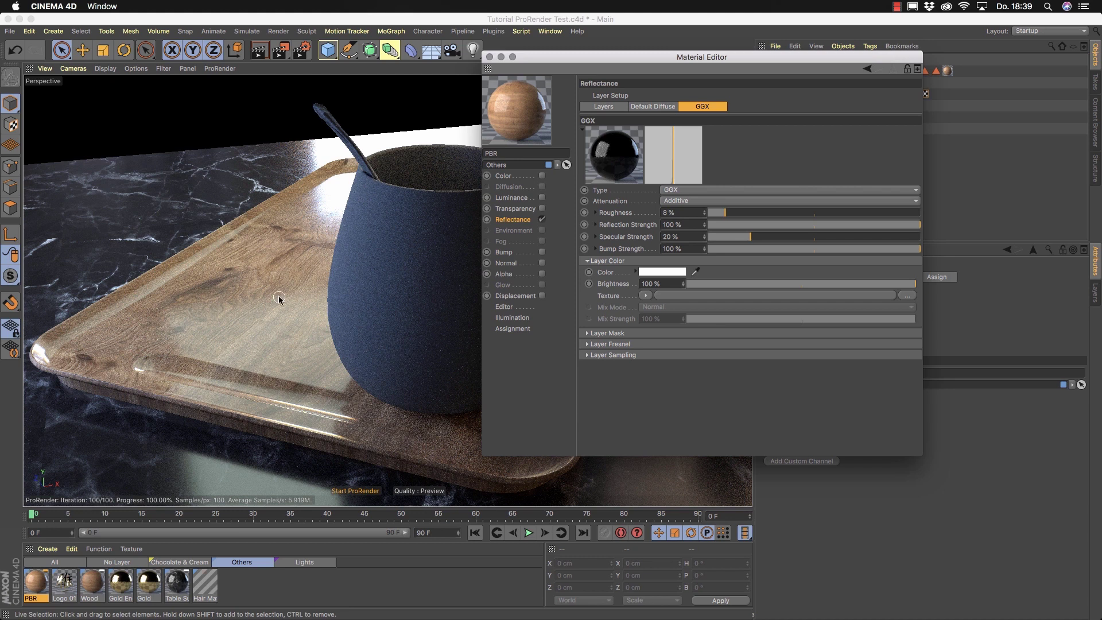
# Step: Weaken the GGX layer by lowering its opacity to 30 % and refining its Layer Mask amount to 35 %
pyautogui.click(601, 109)
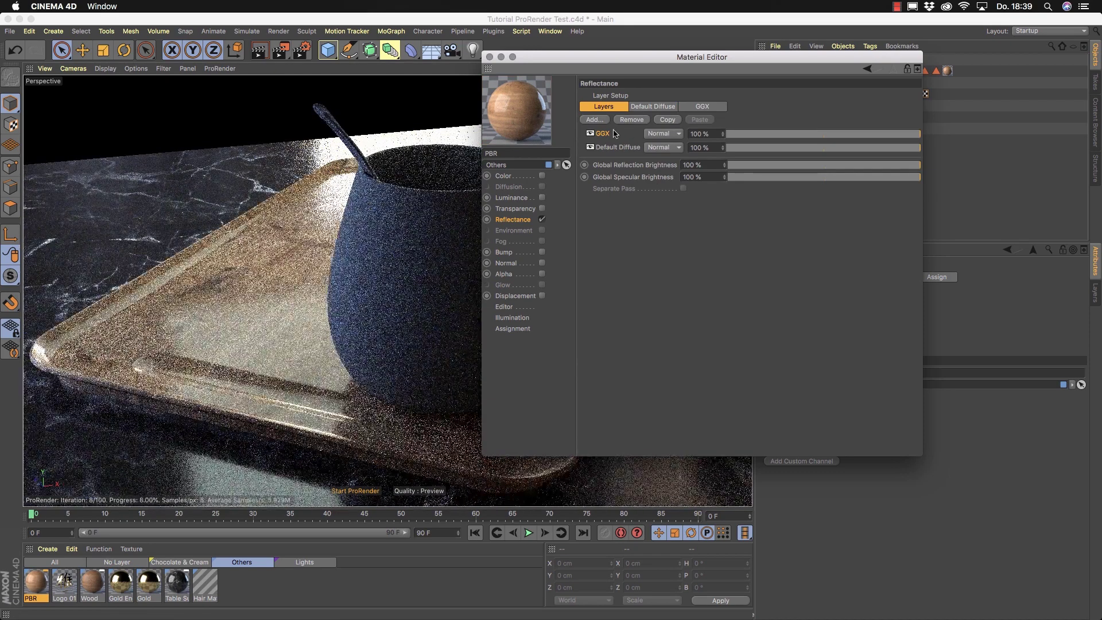
pyautogui.moveTo(914, 137); pyautogui.dragTo(786, 136)
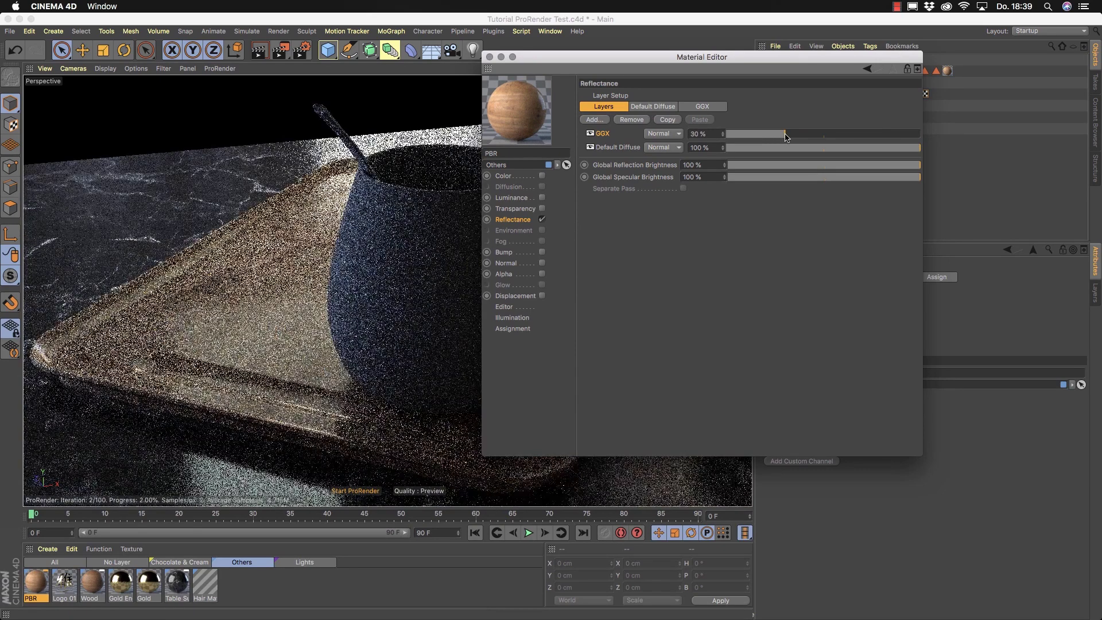
pyautogui.click(711, 109)
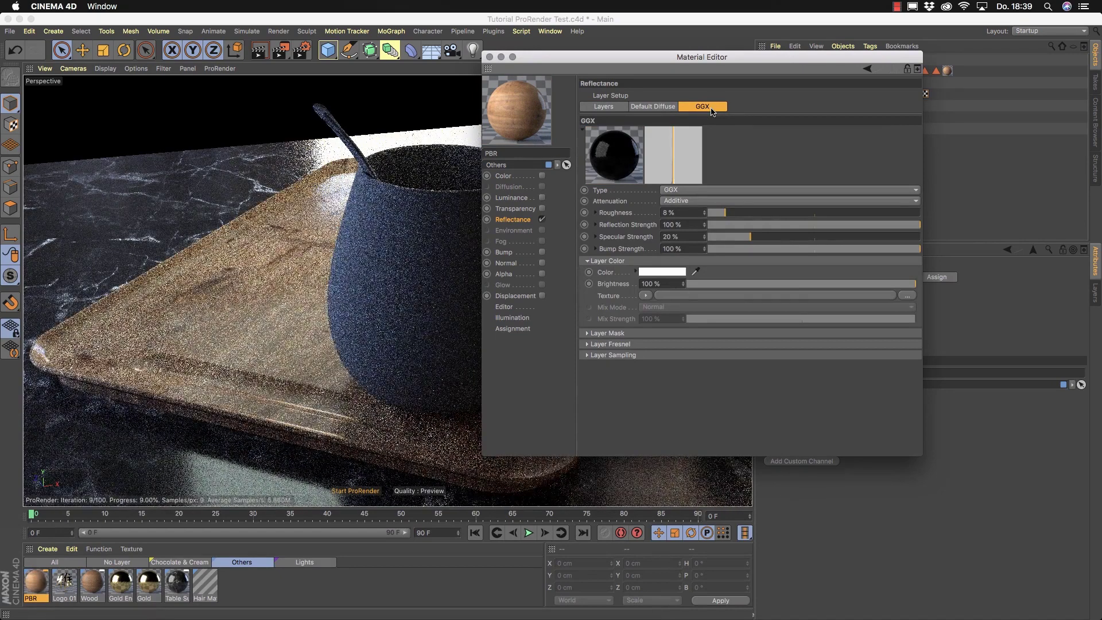
pyautogui.click(618, 263)
pyautogui.click(608, 272)
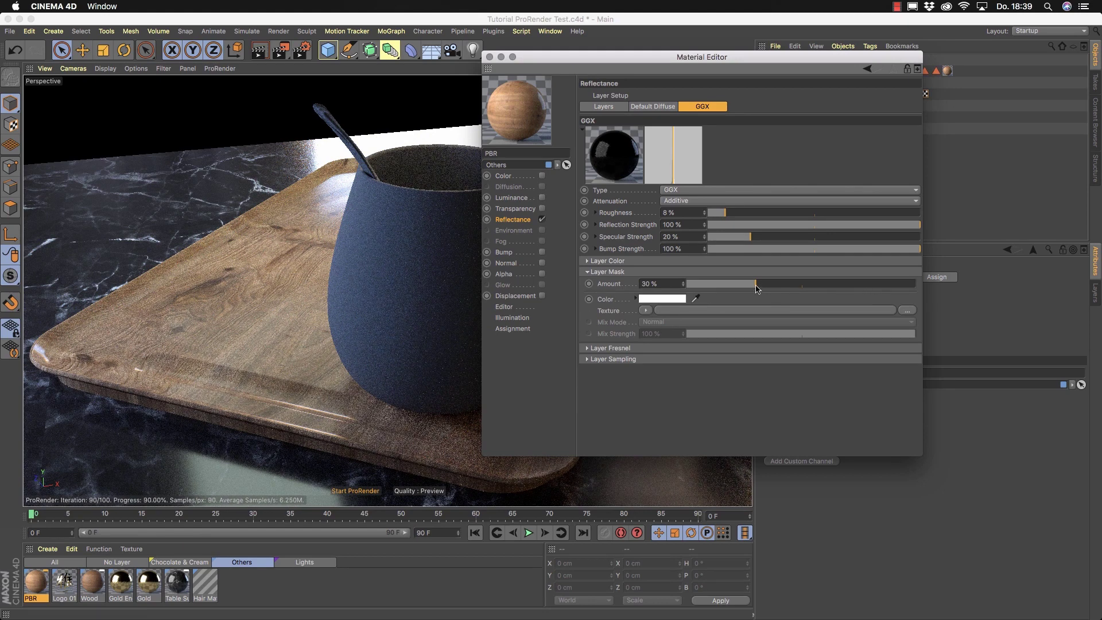
pyautogui.moveTo(756, 286); pyautogui.dragTo(768, 287)
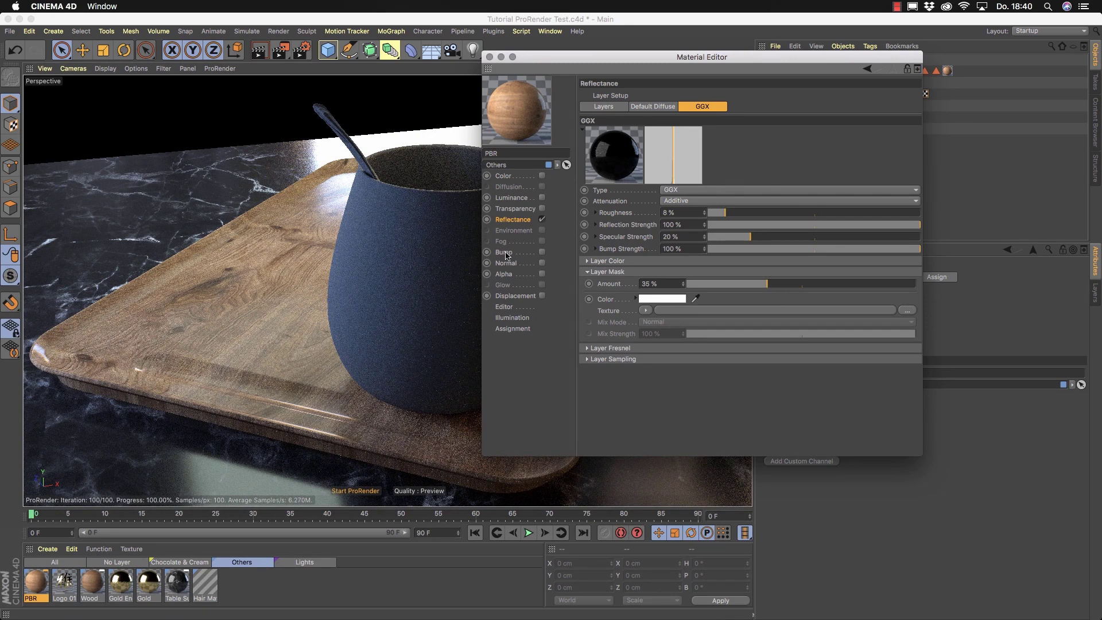
# Step: Enable the Bump channel with wood_texture3824.jpg at -7 % strength and close the Material Editor
pyautogui.click(542, 254)
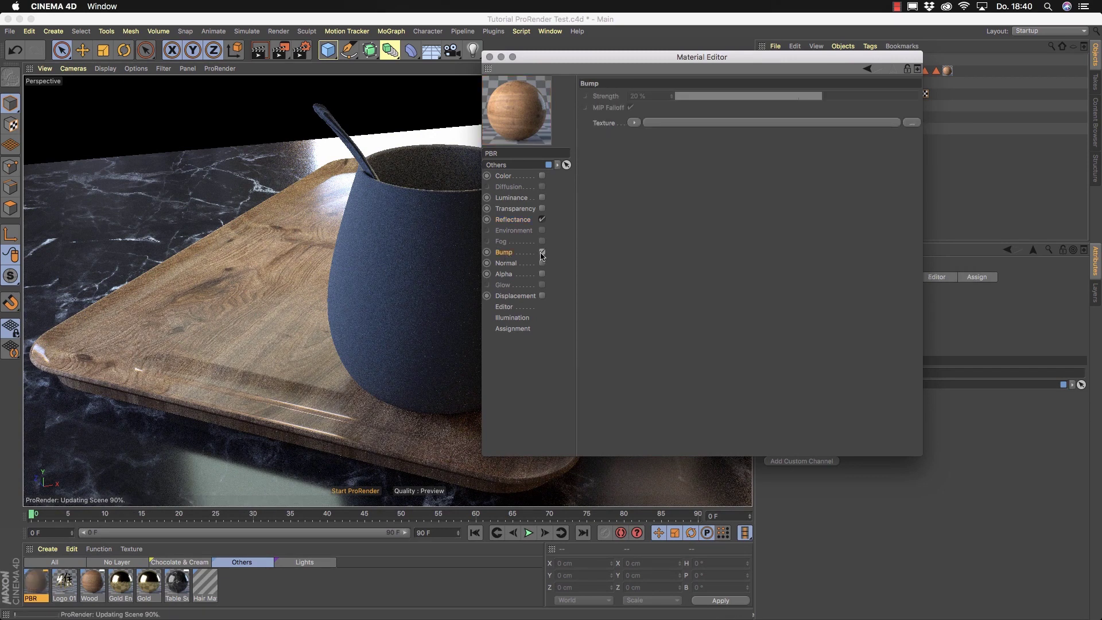
pyautogui.click(912, 123)
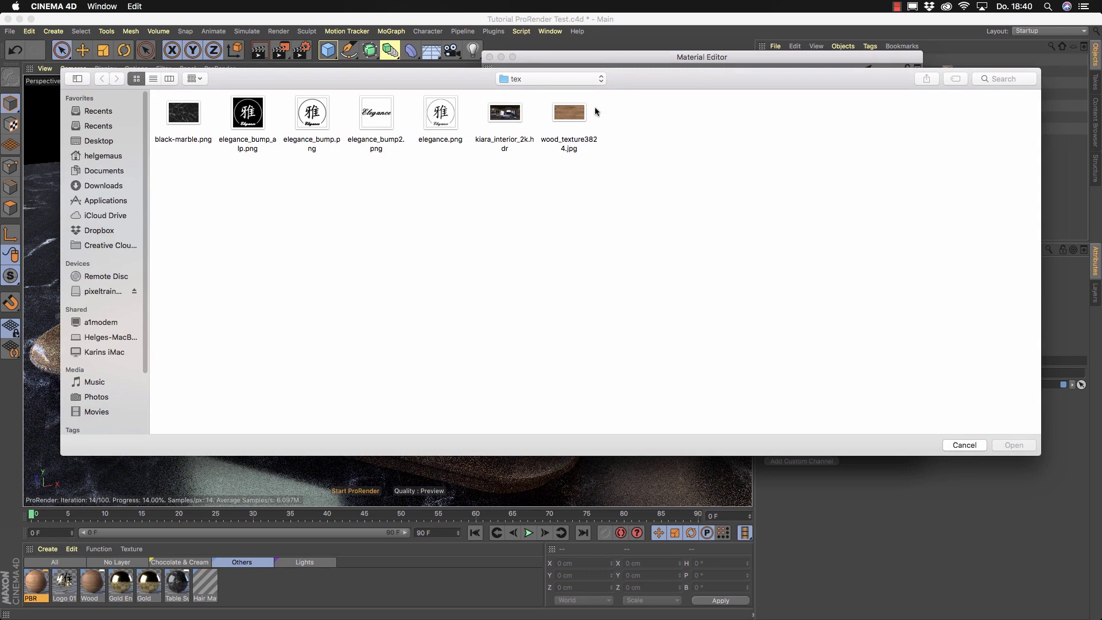
pyautogui.click(577, 113)
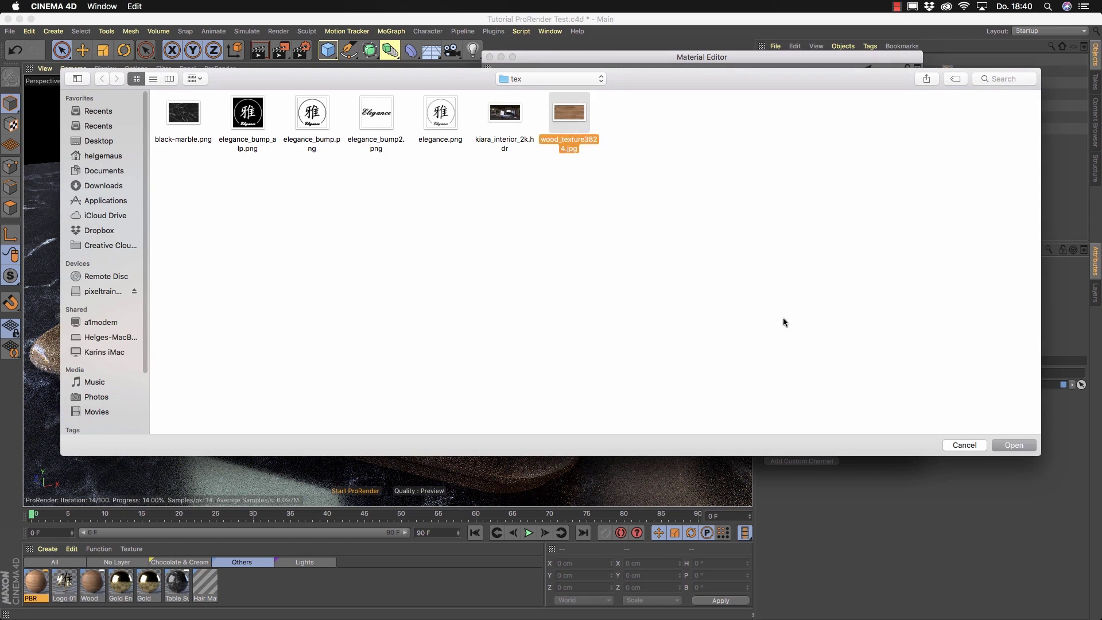
pyautogui.click(1031, 448)
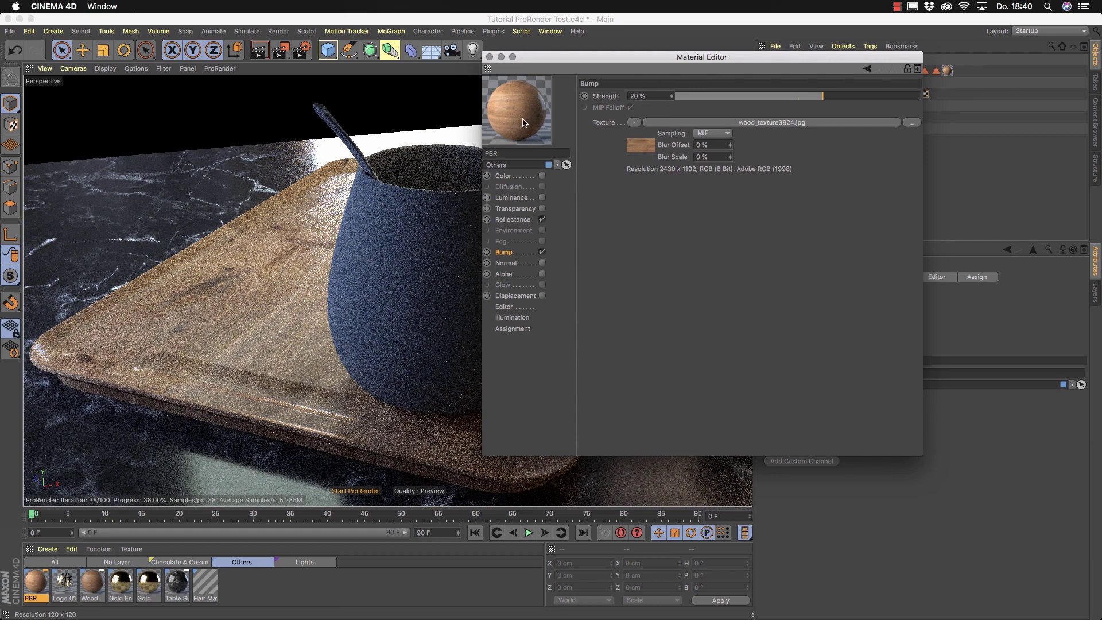
pyautogui.moveTo(823, 96); pyautogui.dragTo(790, 104)
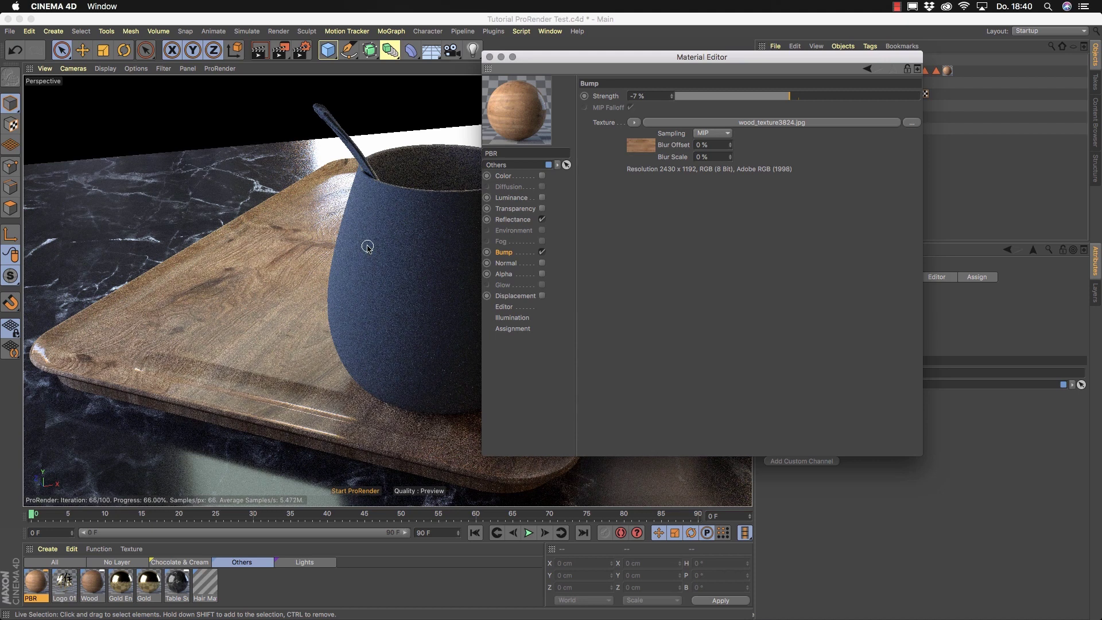
pyautogui.click(490, 57)
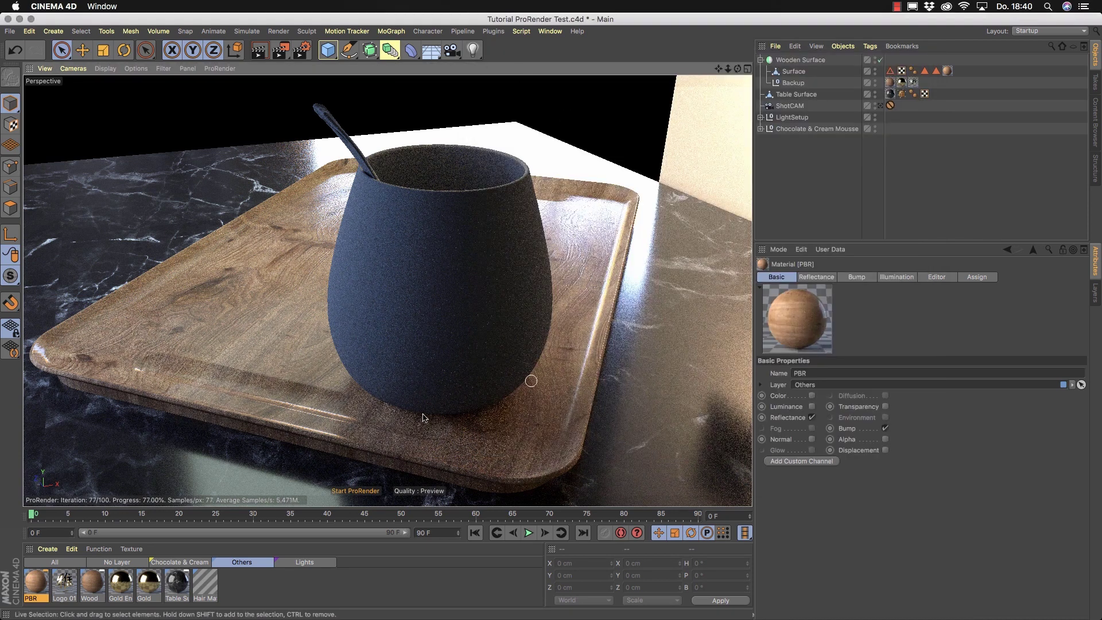
# Step: Create a new PBR material and apply it to the Glass object
pyautogui.click(48, 548)
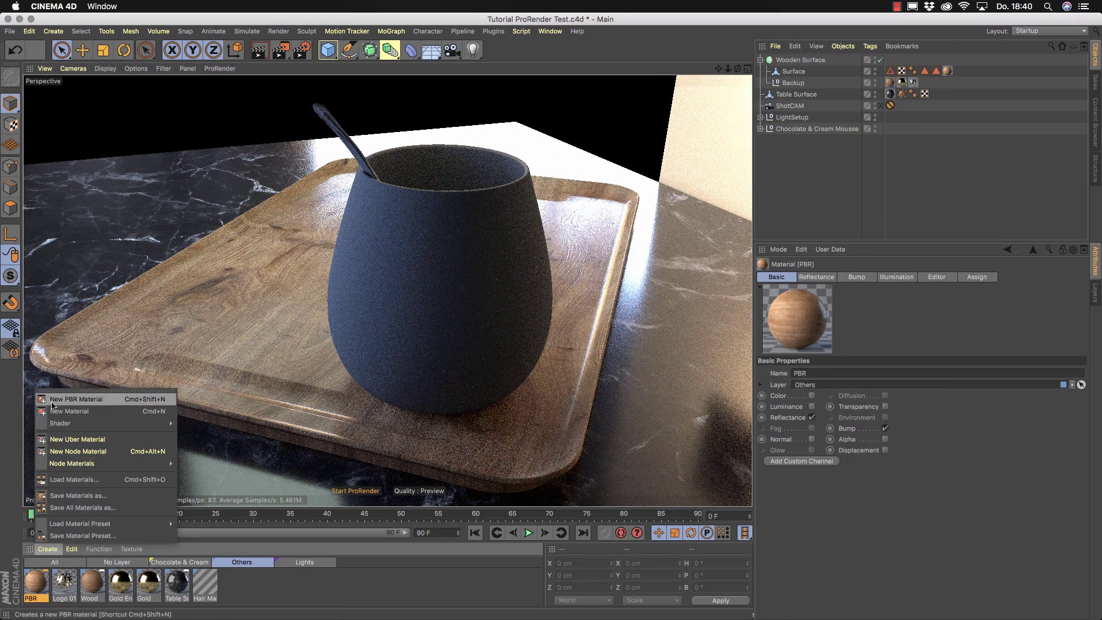
pyautogui.click(81, 399)
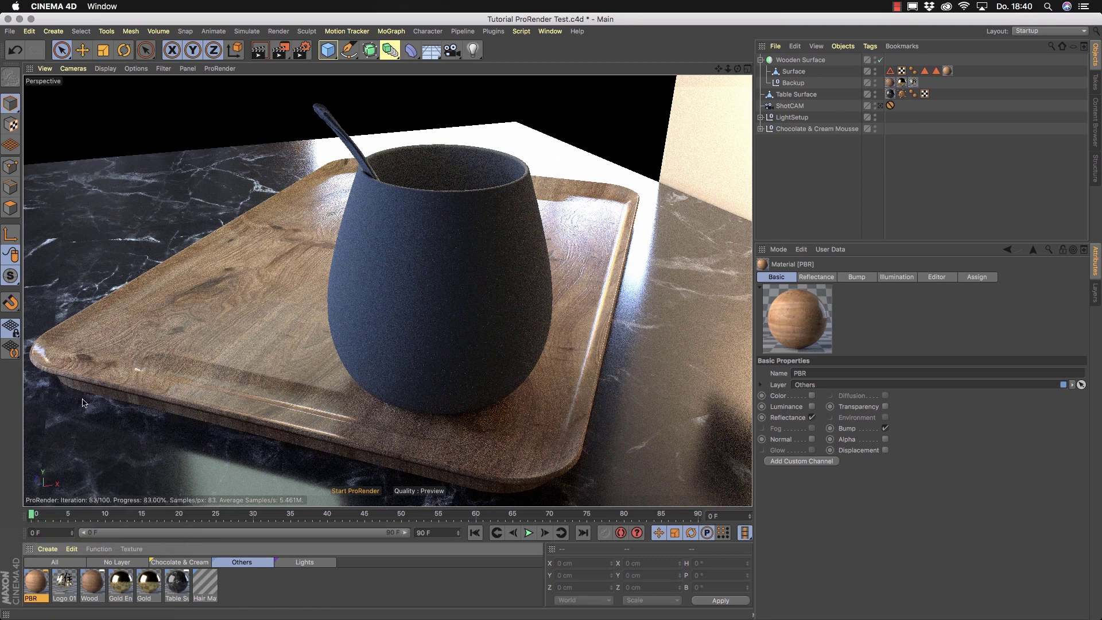
pyautogui.doubleClick(42, 600)
pyautogui.click(44, 585)
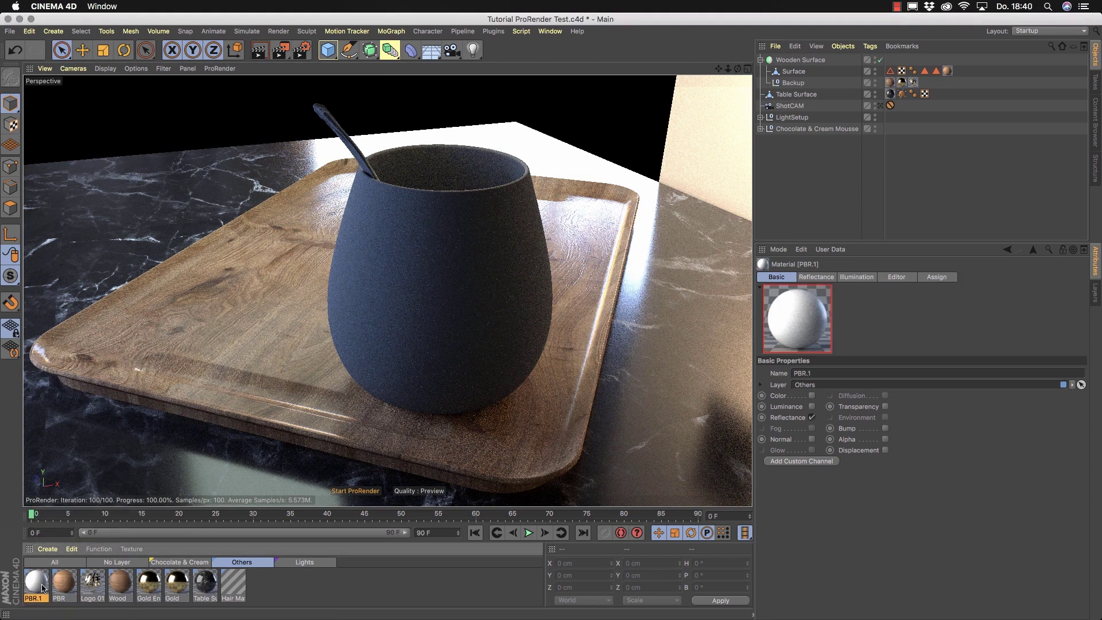
pyautogui.moveTo(39, 583)
pyautogui.mouseDown()
pyautogui.moveTo(86, 568)
pyautogui.moveTo(455, 320)
pyautogui.mouseUp()
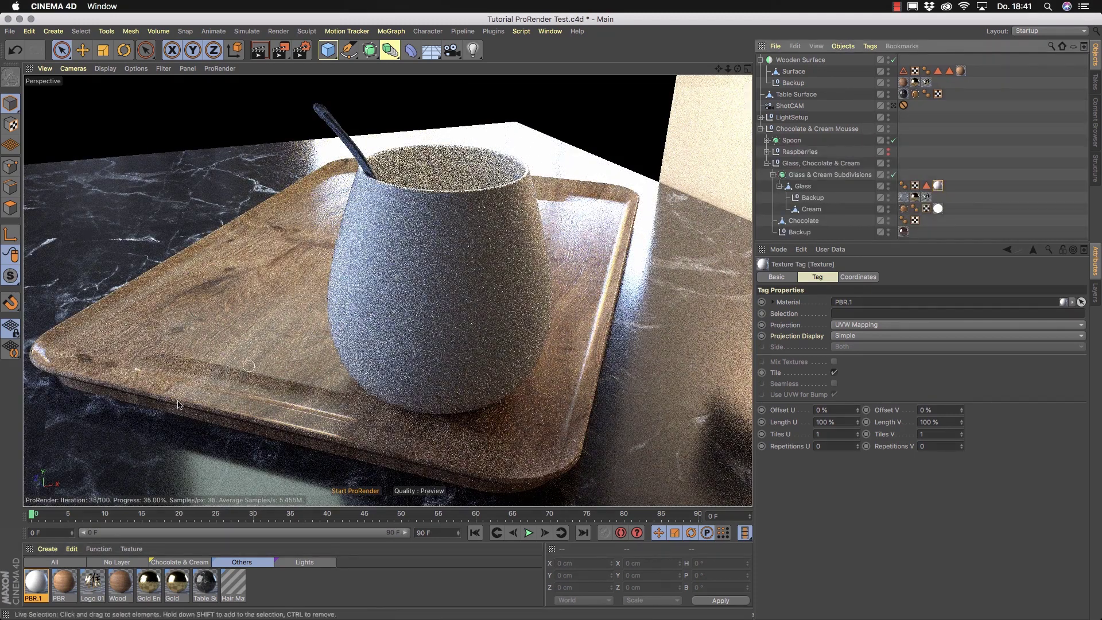
# Step: Open the glass's PBR.1 material for editing and delete the Default Diffuse layer from its Reflectance channel
pyautogui.doubleClick(34, 589)
pyautogui.moveTo(290, 81); pyautogui.dragTo(658, 101)
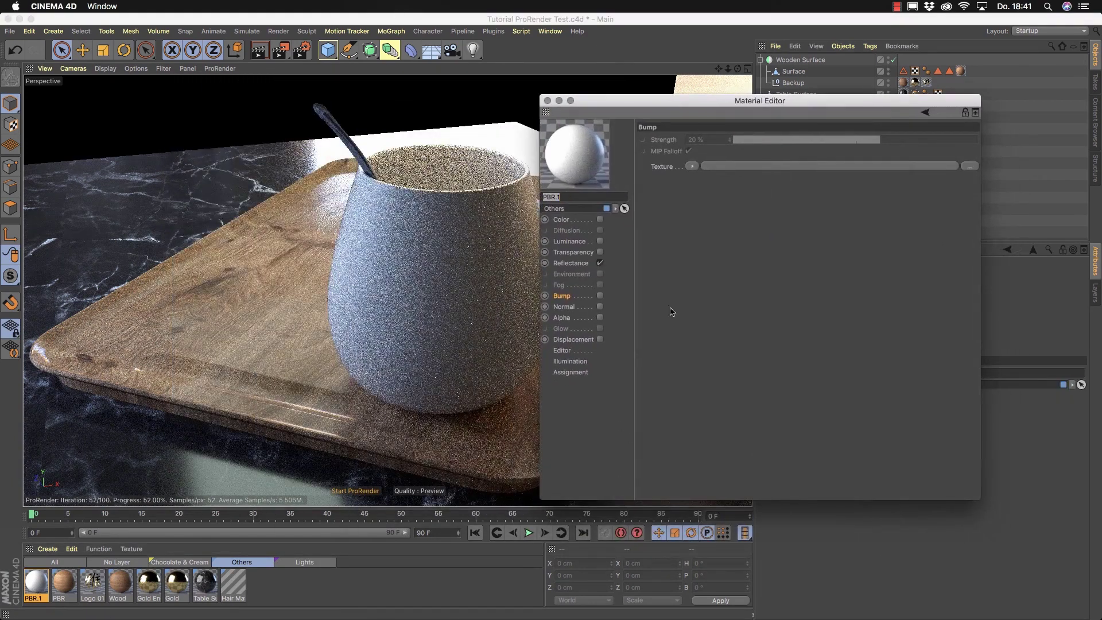
pyautogui.click(571, 263)
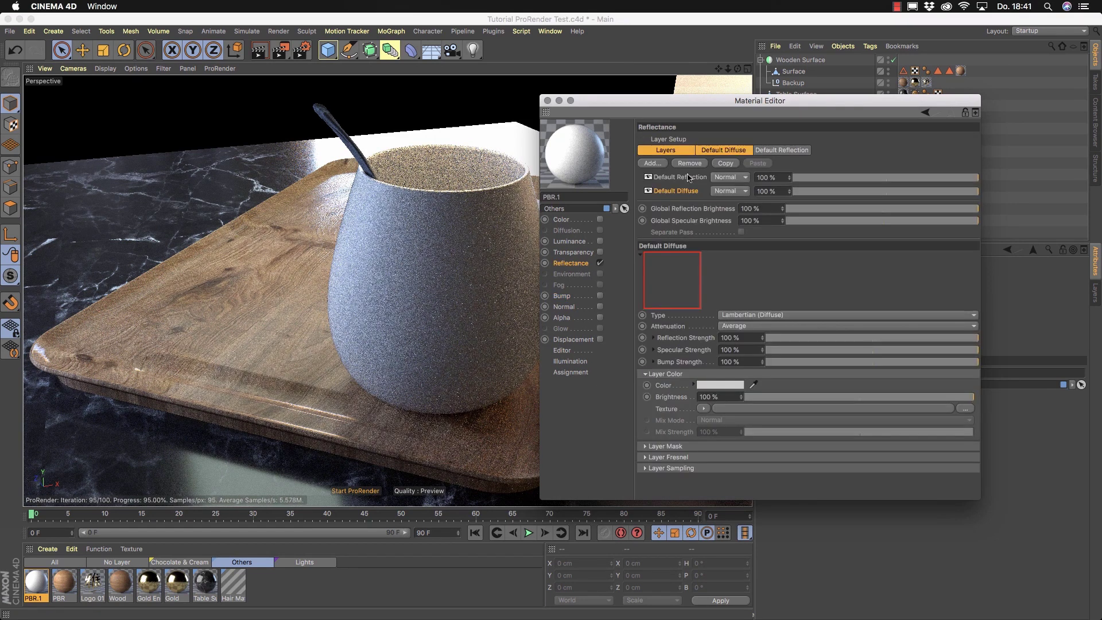
pyautogui.click(675, 153)
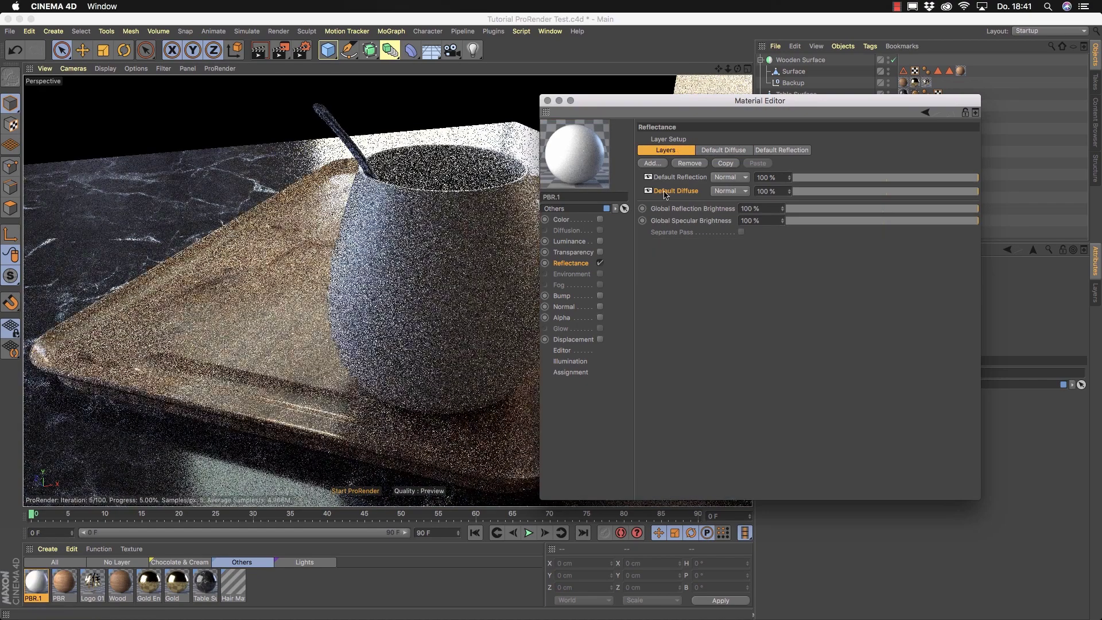
pyautogui.click(665, 194)
pyautogui.press('Delete')
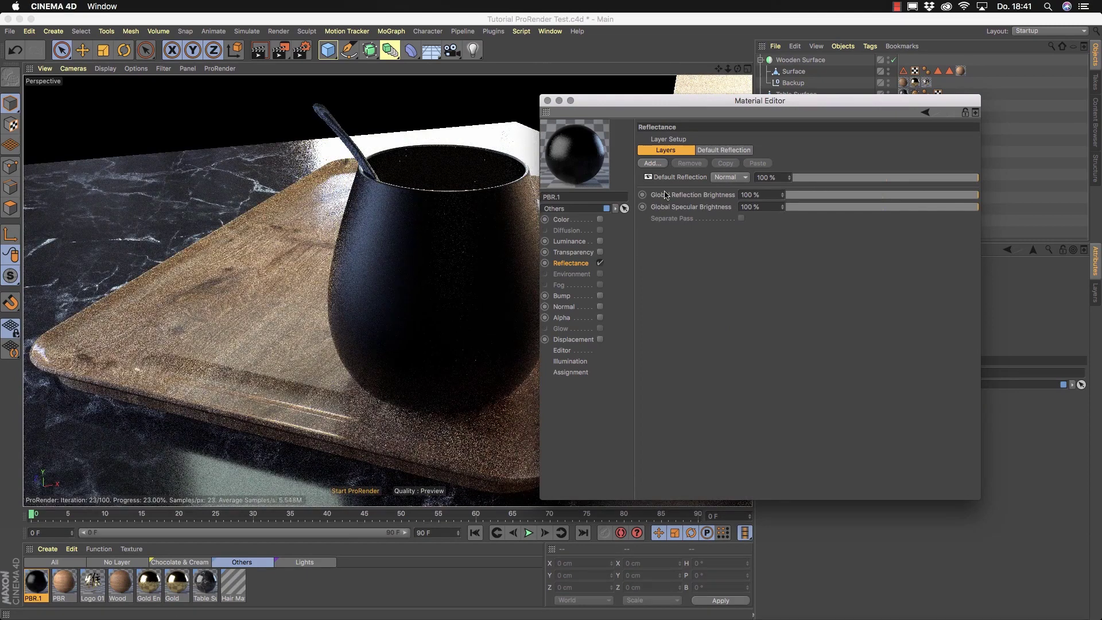
# Step: Enable the Transparency channel of PBR.1, disable its Reflectance channel and set the refraction to 1.53
pyautogui.click(579, 253)
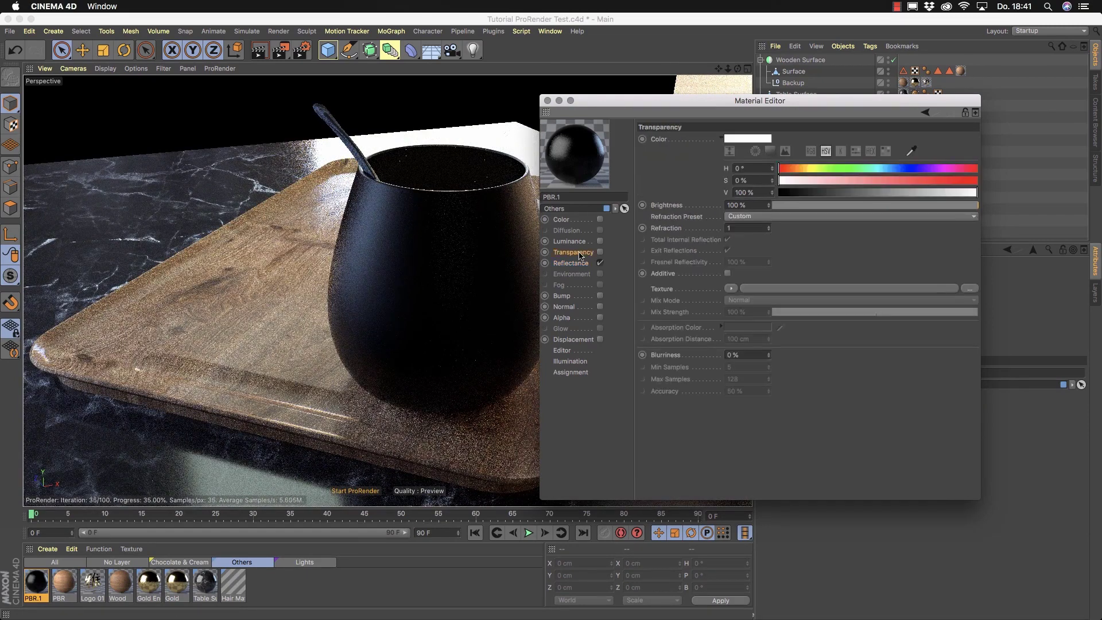
pyautogui.click(600, 252)
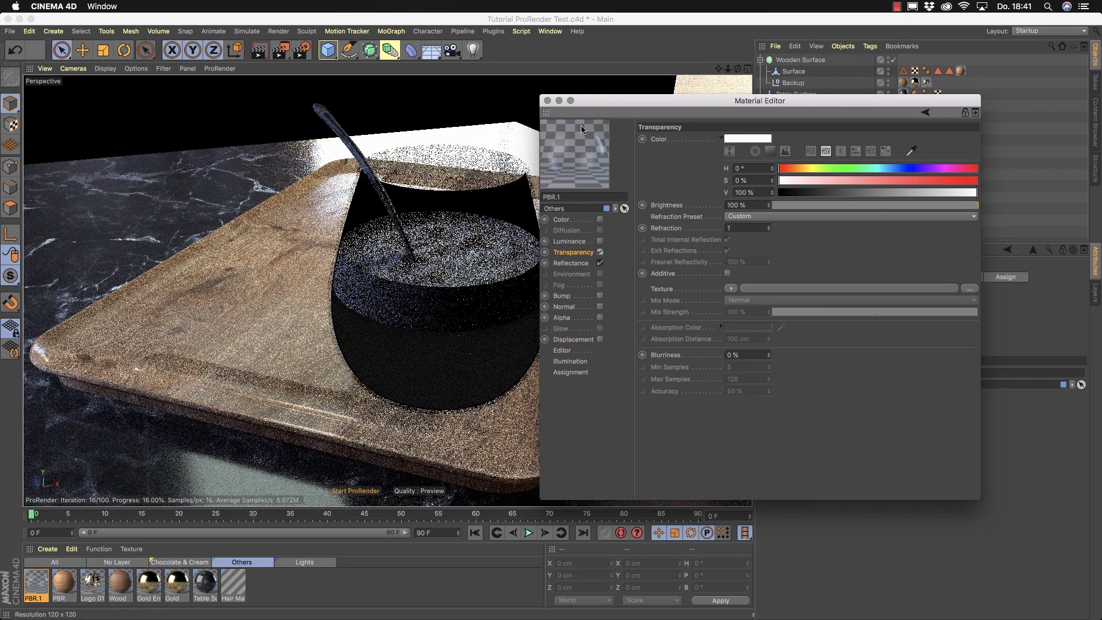
pyautogui.click(600, 264)
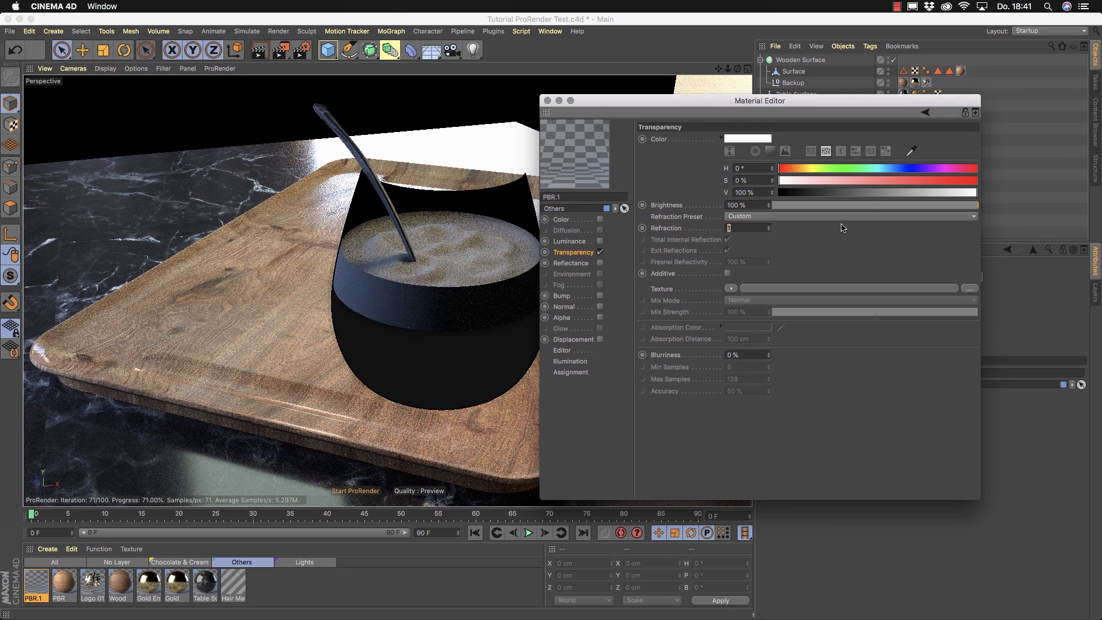
pyautogui.write('3')
pyautogui.press('Return')
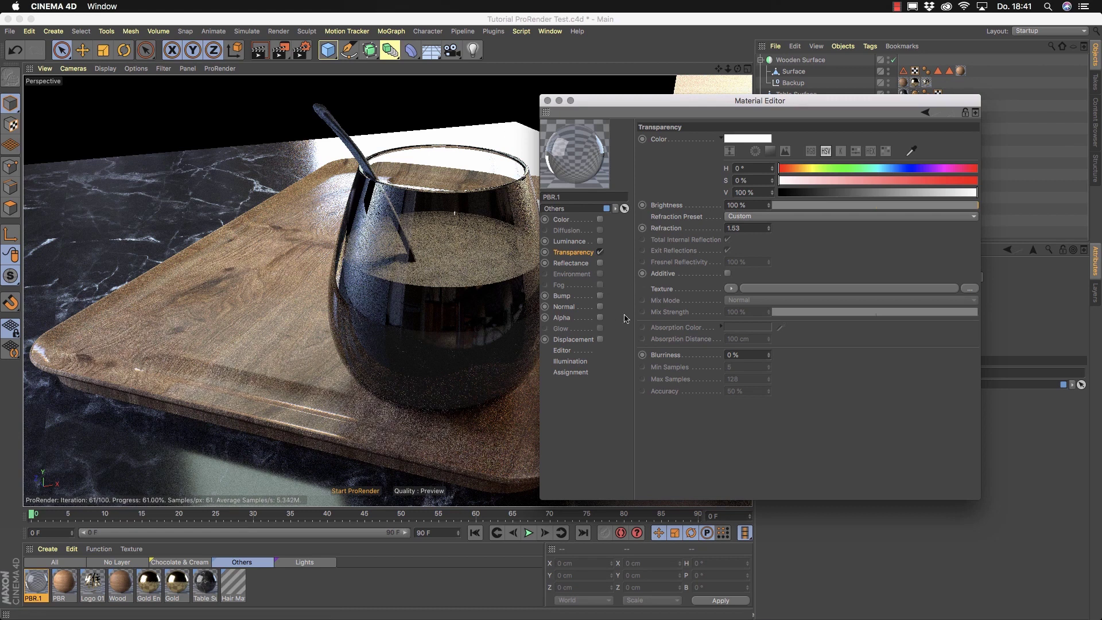
# Step: Switch PBR.1's Reflectance channel on and off again to compare the glass, returning to its Transparency settings
pyautogui.click(579, 265)
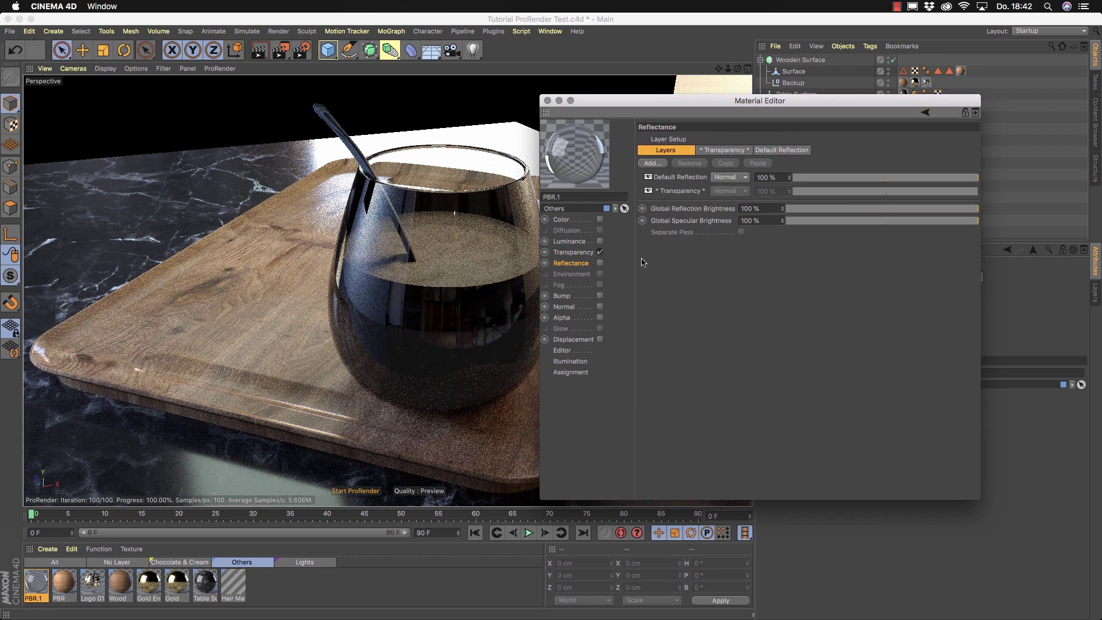
pyautogui.click(600, 264)
pyautogui.click(600, 264)
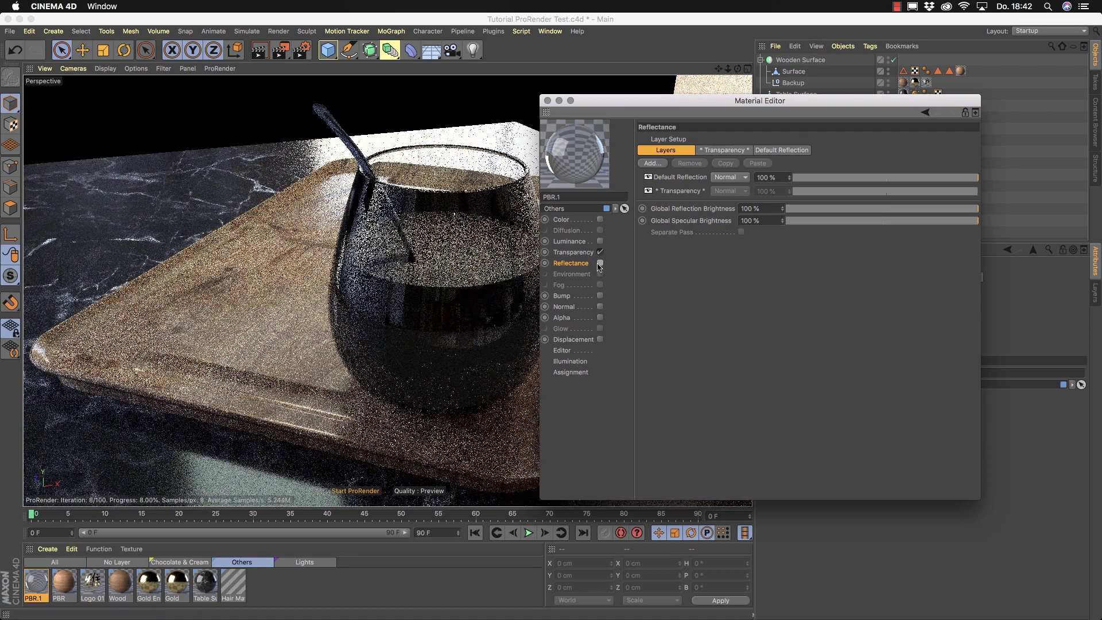
pyautogui.click(590, 254)
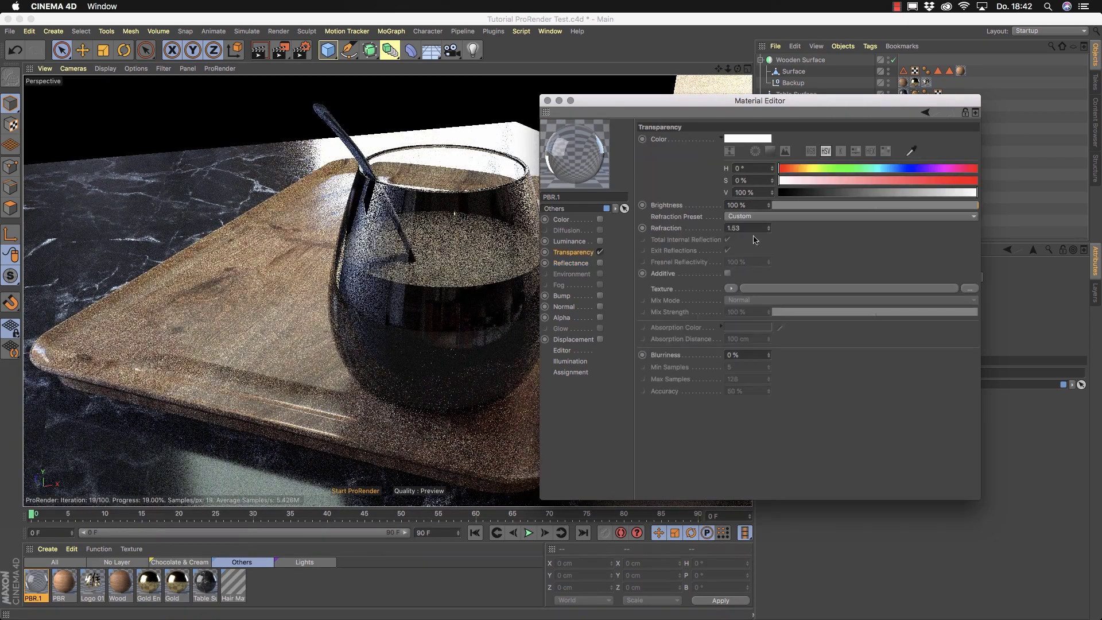
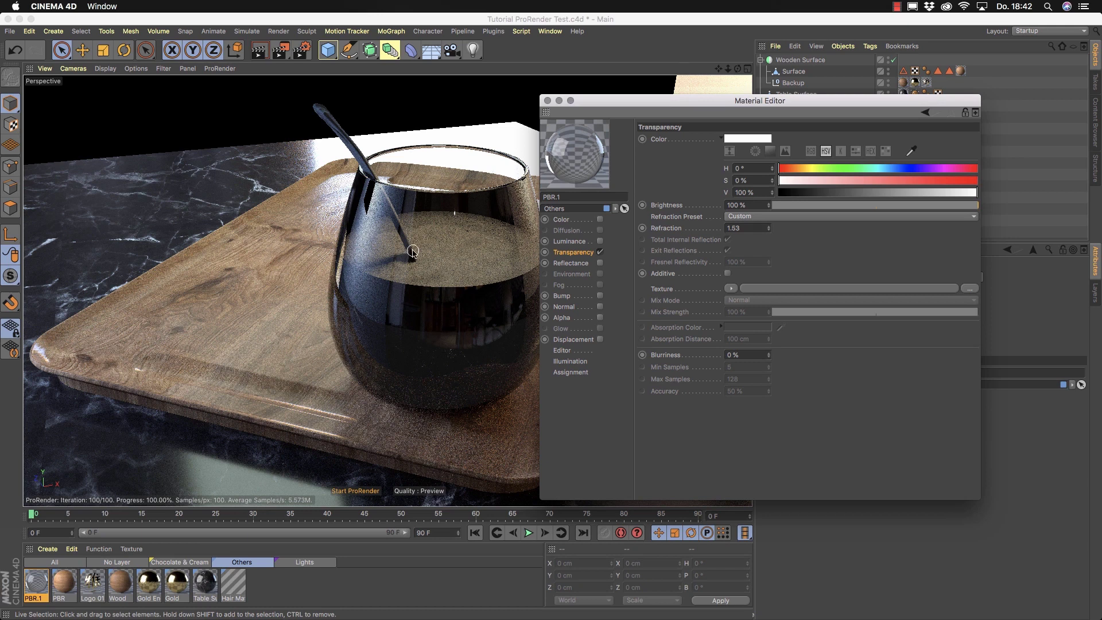
# Step: Open the ProRender render settings and set the Preview's Max Ray Depth to 14 with its individual depth values expanded
pyautogui.click(304, 56)
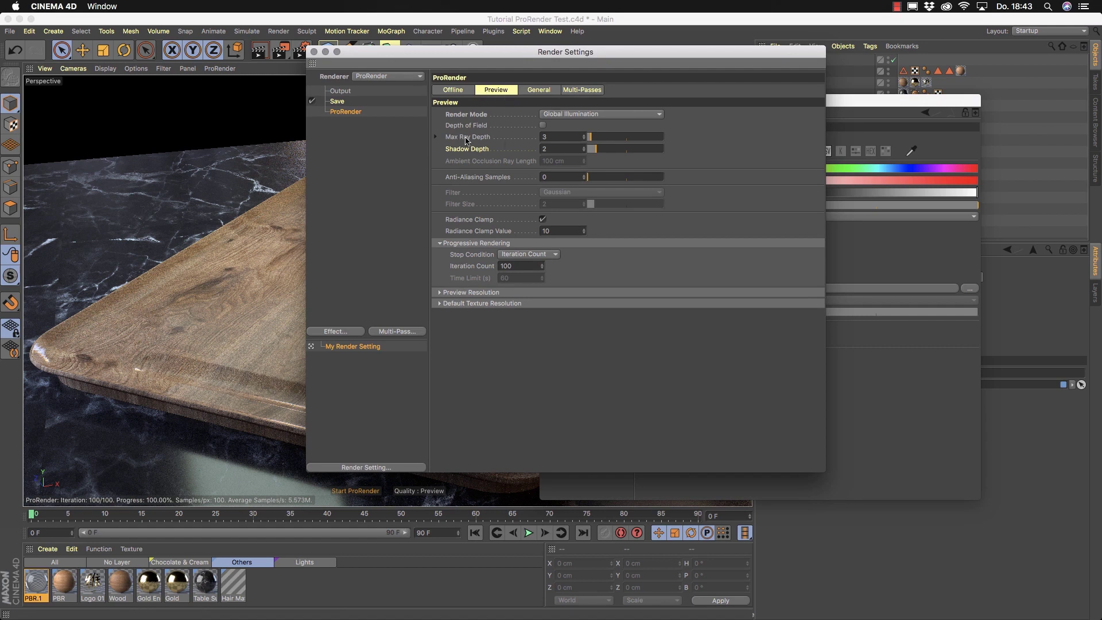
pyautogui.moveTo(404, 56); pyautogui.dragTo(656, 119)
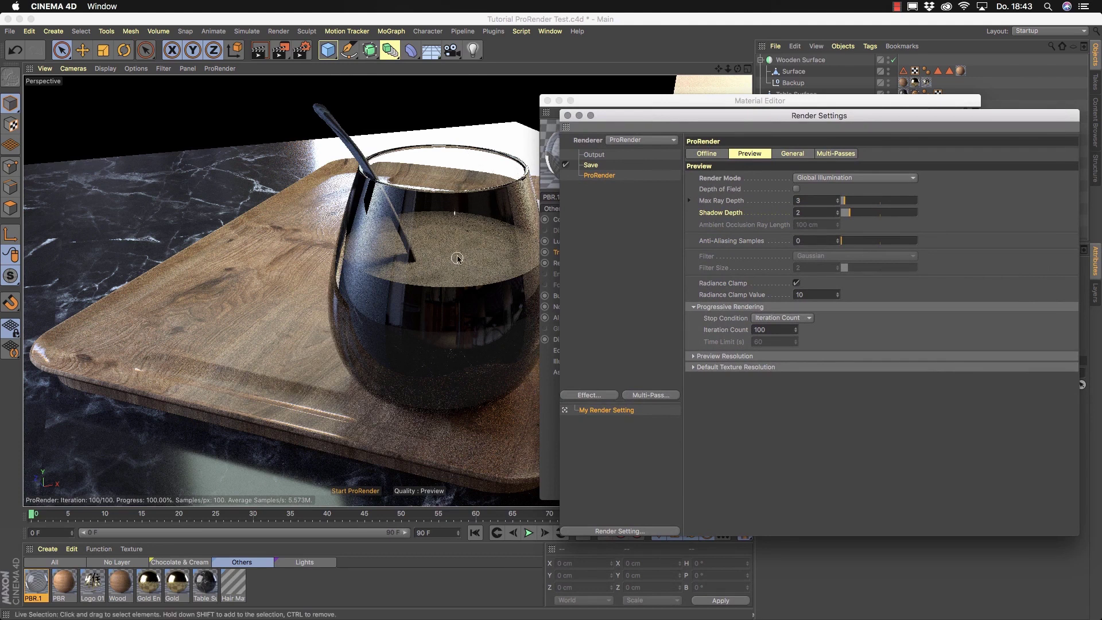
pyautogui.click(690, 200)
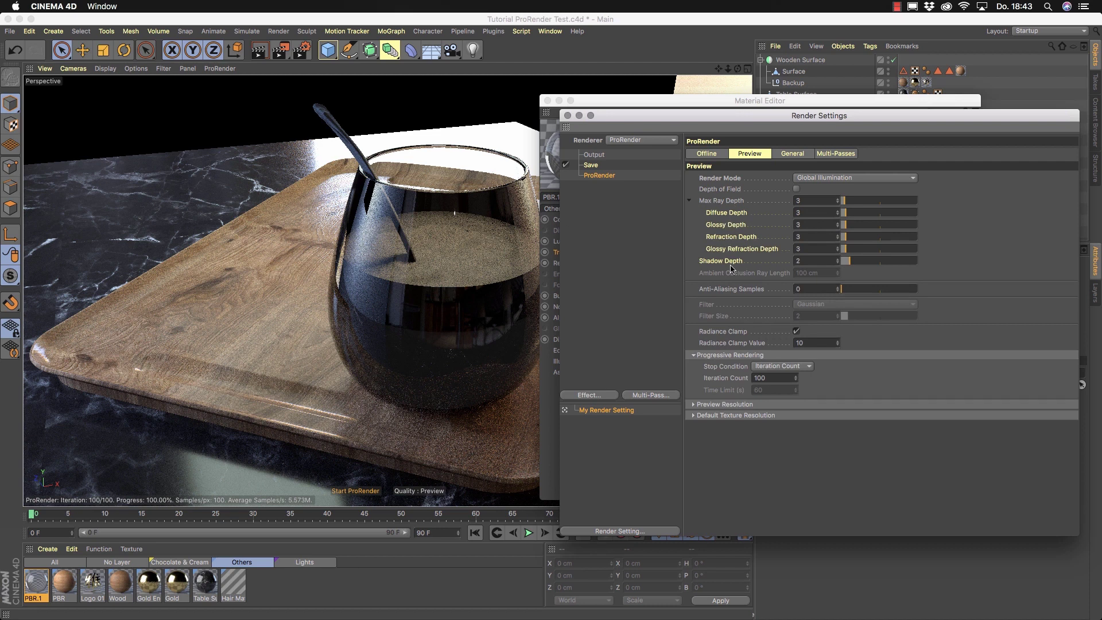
pyautogui.moveTo(846, 202); pyautogui.dragTo(859, 208)
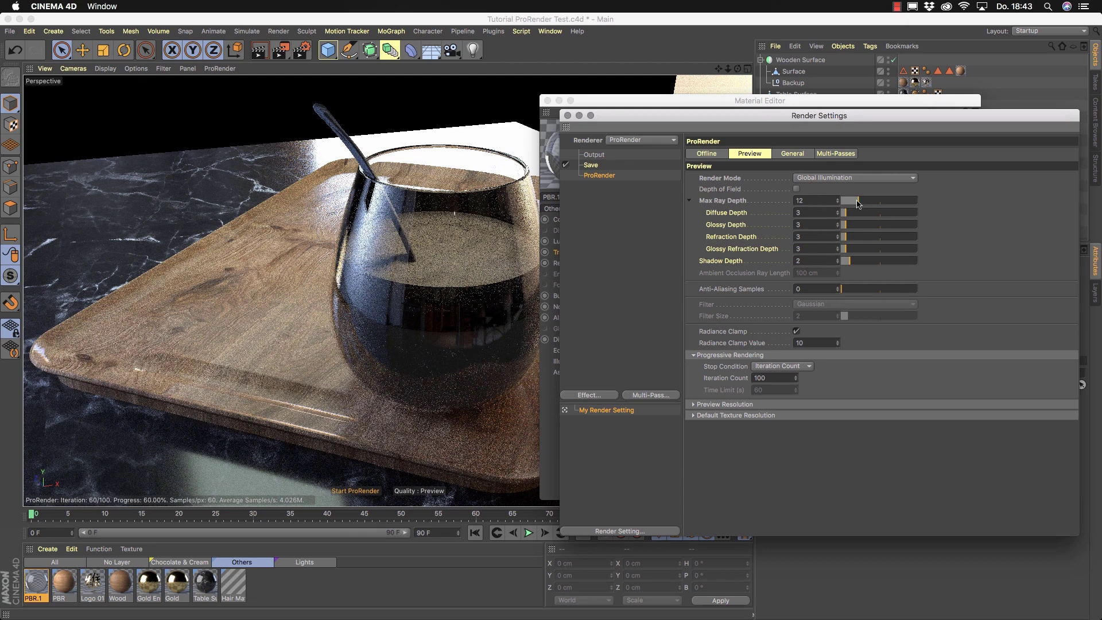
pyautogui.moveTo(860, 204); pyautogui.dragTo(862, 204)
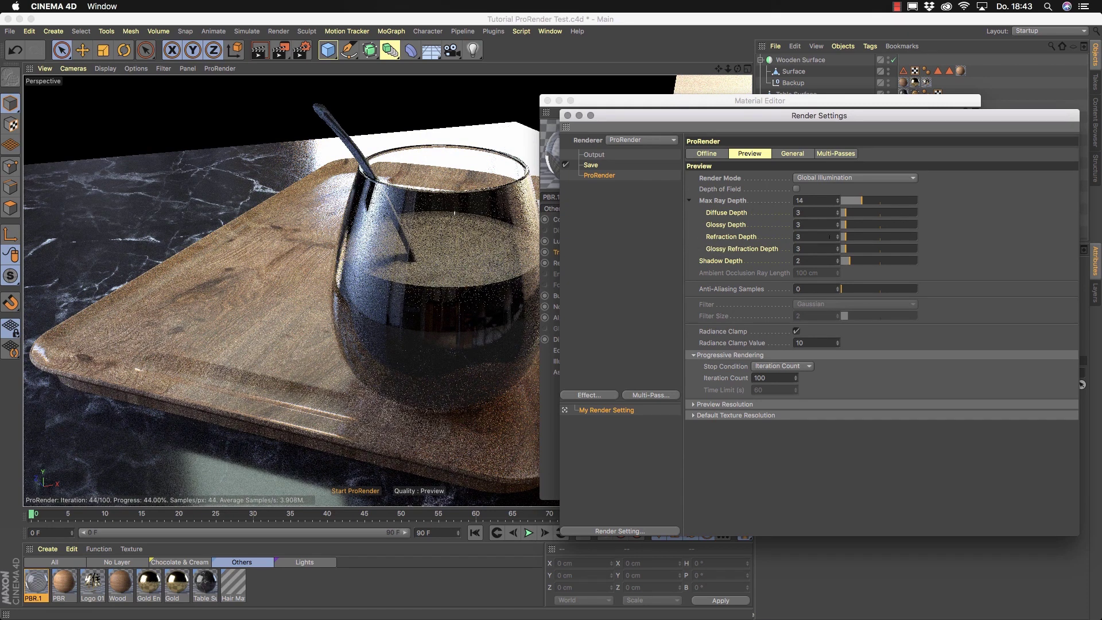
# Step: Set the Preview's Refraction Depth to 4 and Glossy Refraction Depth to 8
pyautogui.click(839, 236)
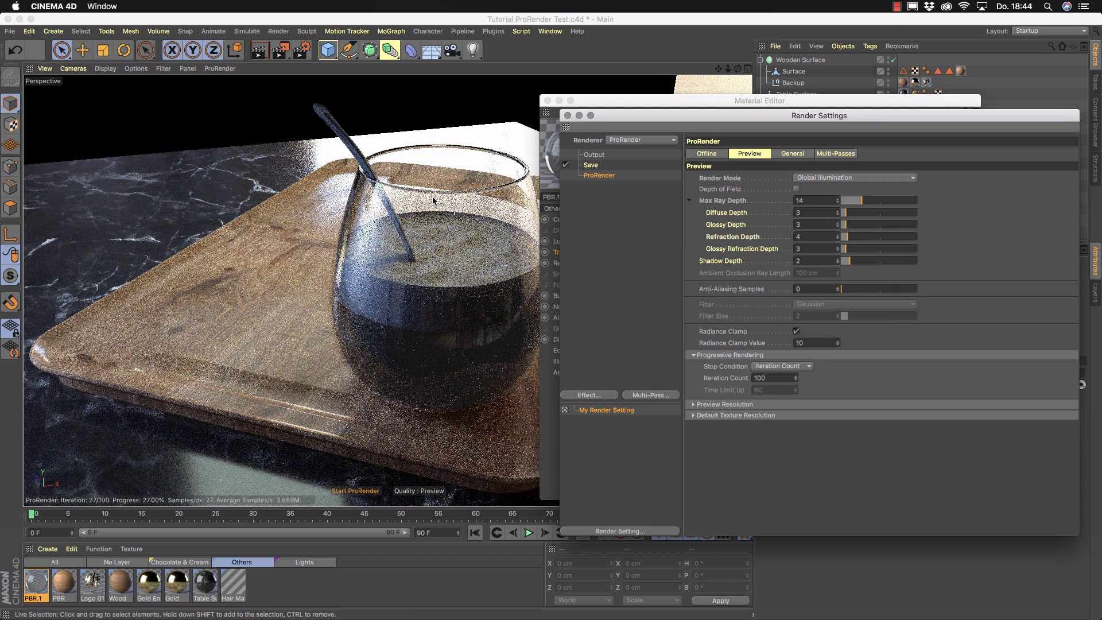
pyautogui.click(430, 228)
pyautogui.click(465, 247)
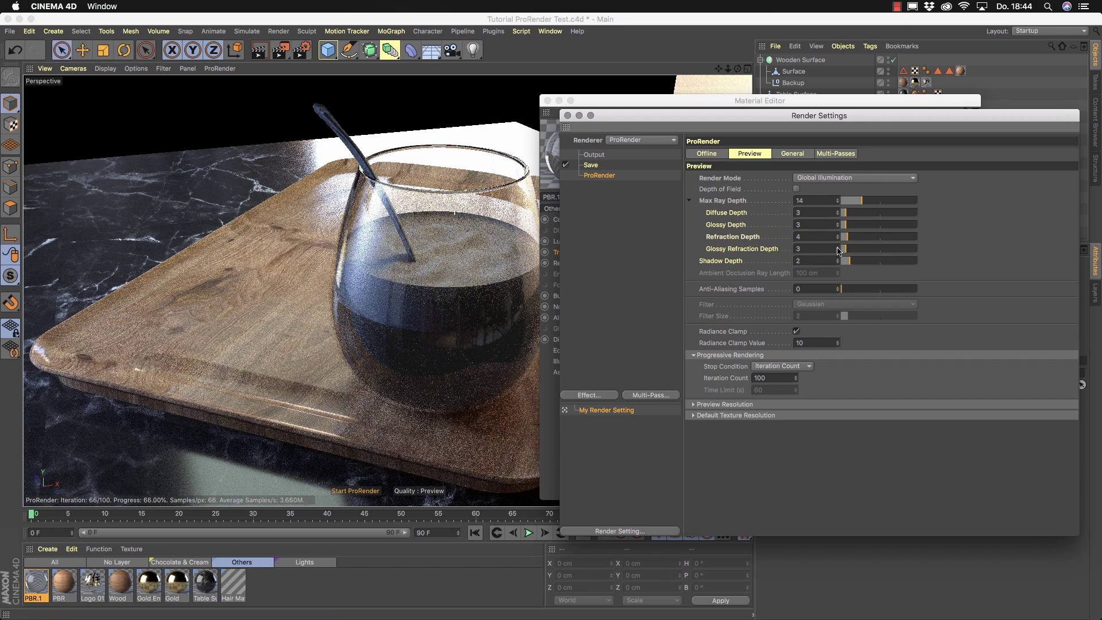
pyautogui.moveTo(847, 253); pyautogui.dragTo(854, 254)
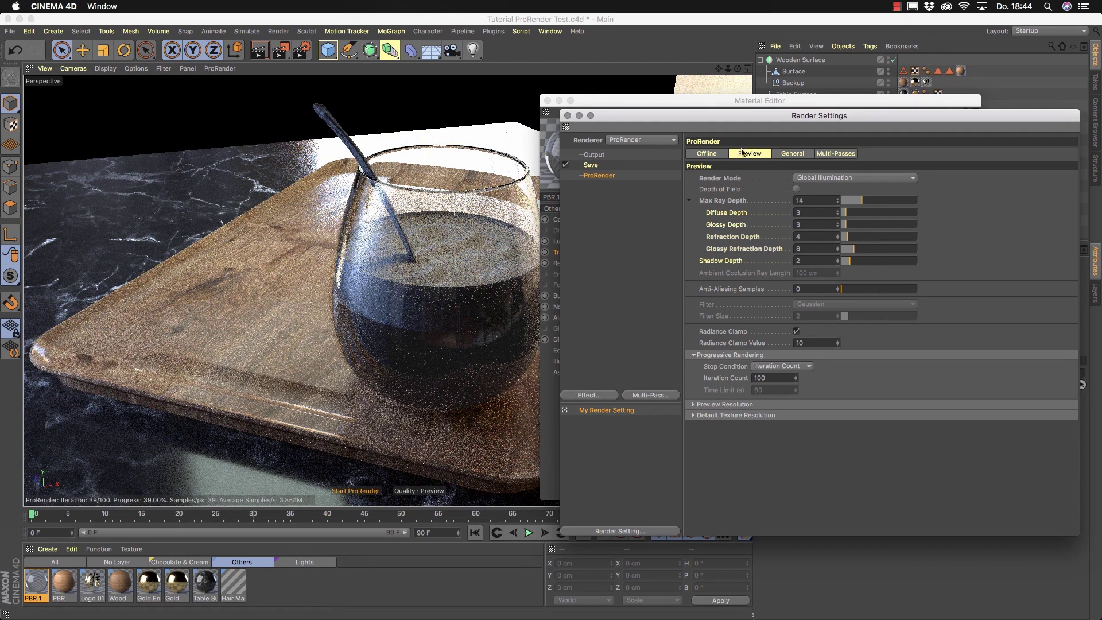
# Step: Review the ray depth values in the Offline render settings, return to Preview, and close the render settings and material editor
pyautogui.click(711, 155)
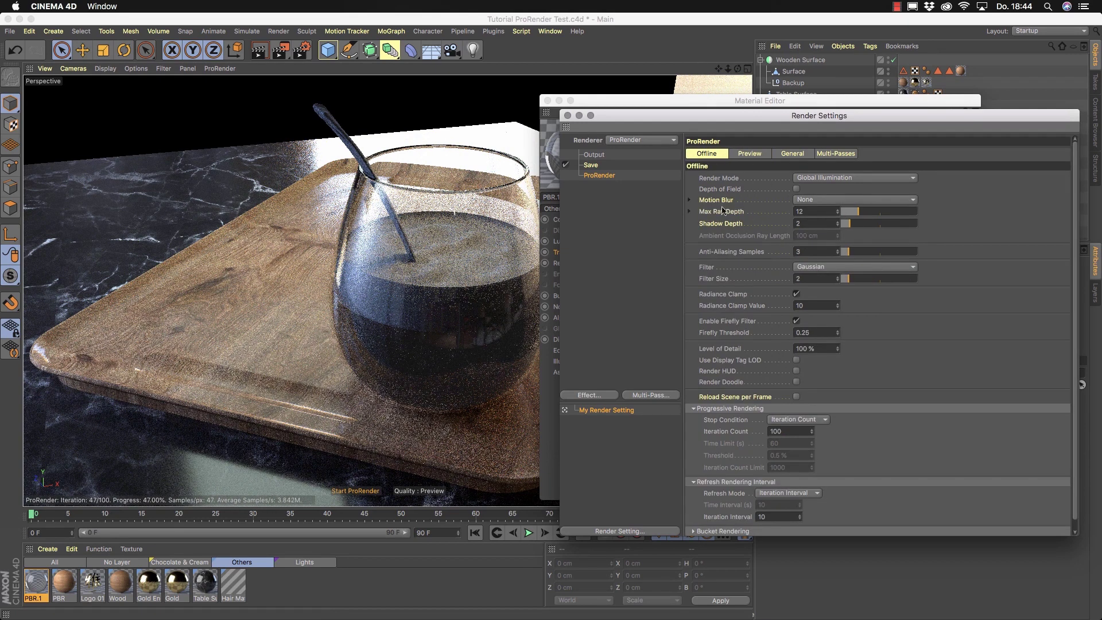
pyautogui.click(690, 211)
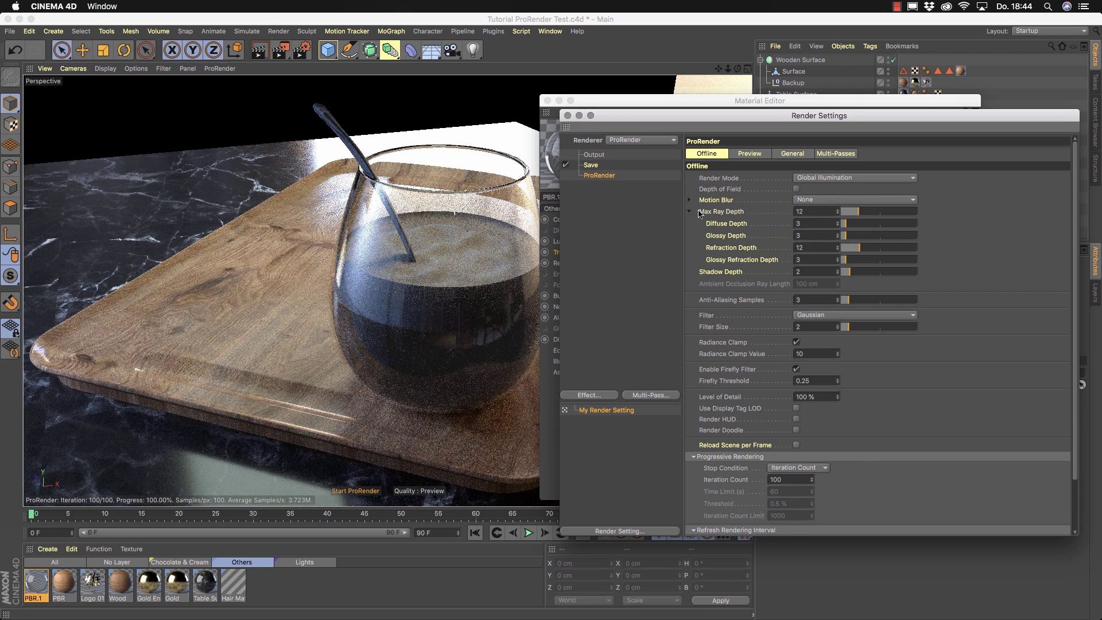
pyautogui.click(753, 154)
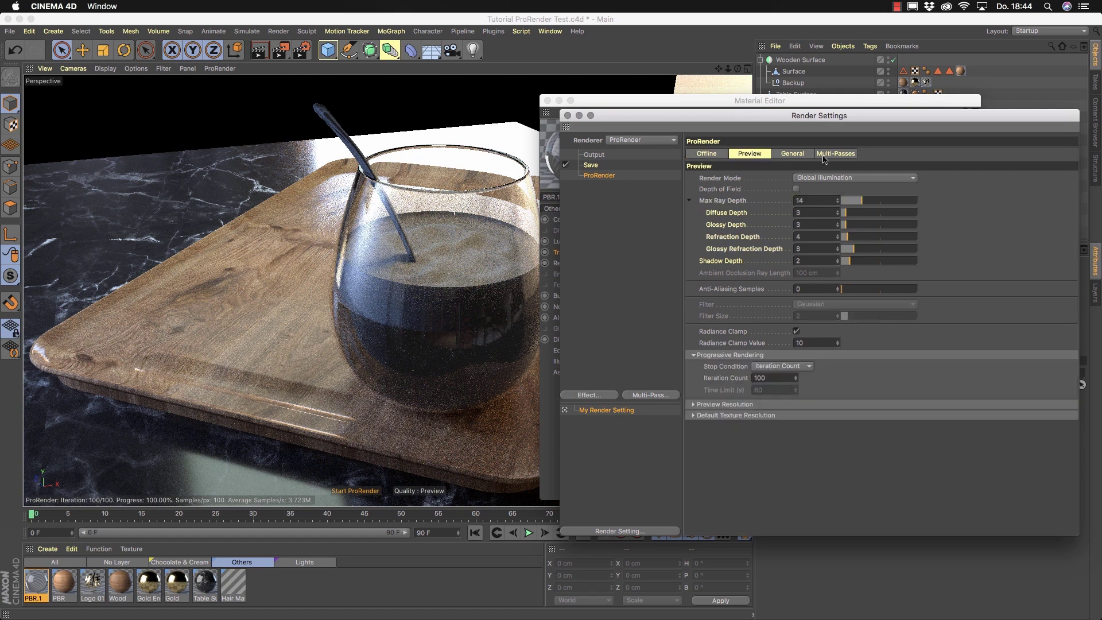
pyautogui.click(568, 115)
pyautogui.click(547, 101)
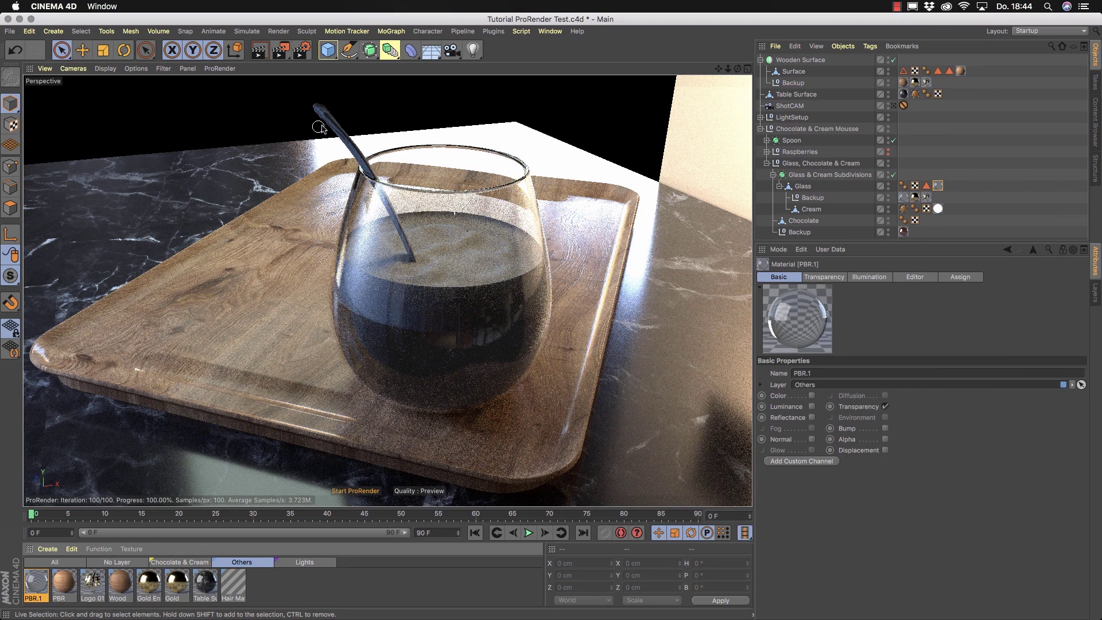
# Step: Create a new PBR material, apply it to the spoon and open it for editing
pyautogui.click(48, 549)
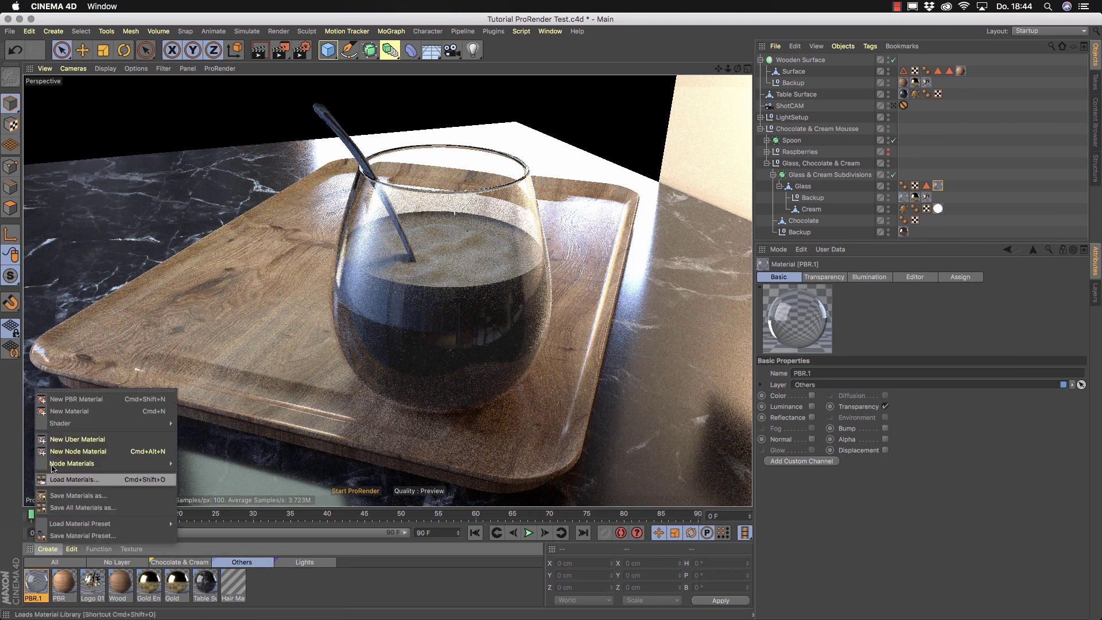
pyautogui.click(73, 404)
pyautogui.moveTo(36, 583); pyautogui.dragTo(376, 151)
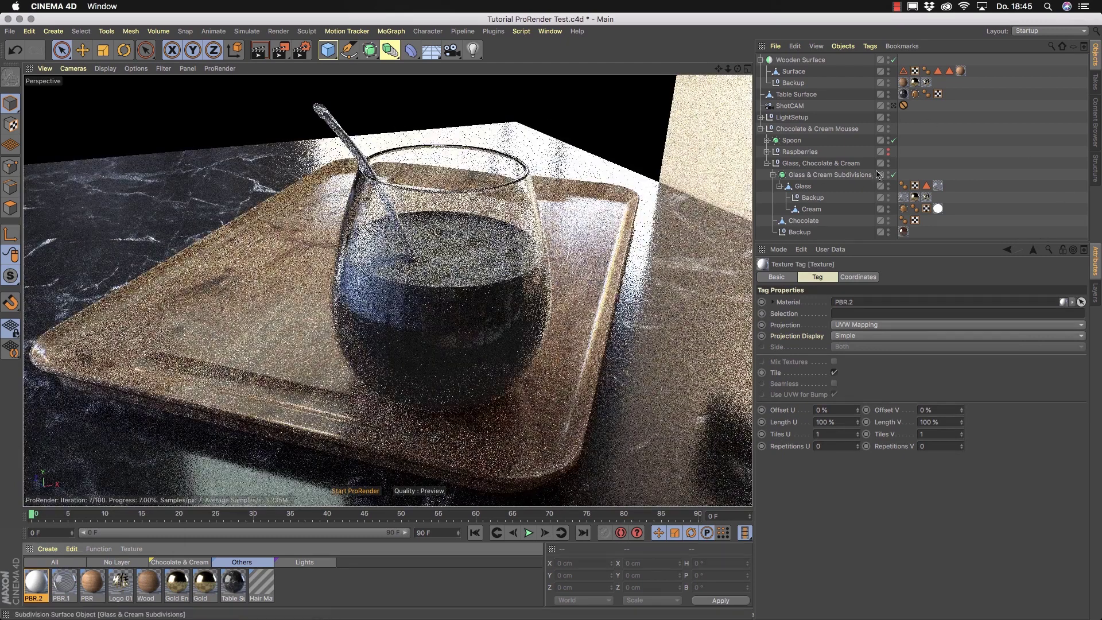
pyautogui.click(767, 140)
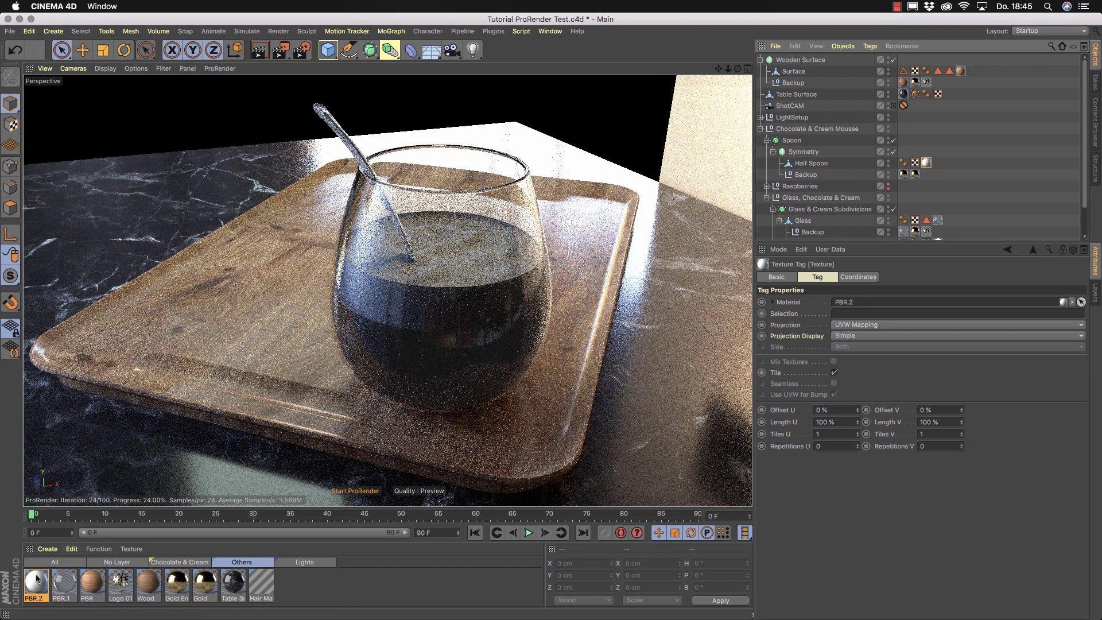
pyautogui.doubleClick(927, 164)
pyautogui.moveTo(269, 83); pyautogui.dragTo(532, 89)
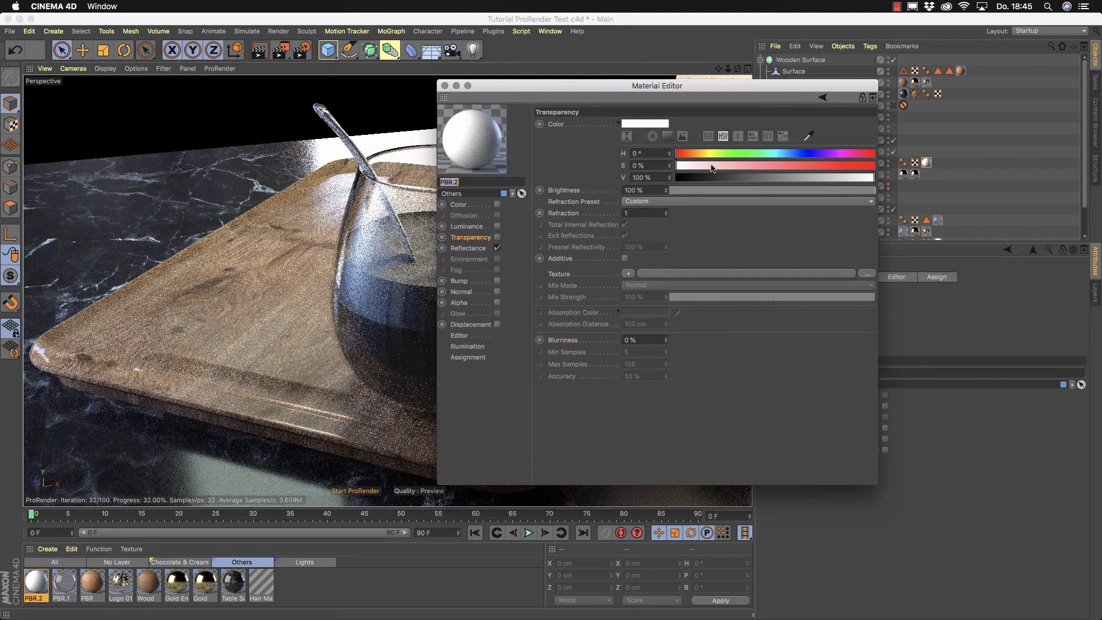
# Step: Set the type of PBR.2's Default Reflection layer to GGX in the Reflectance channel
pyautogui.click(468, 248)
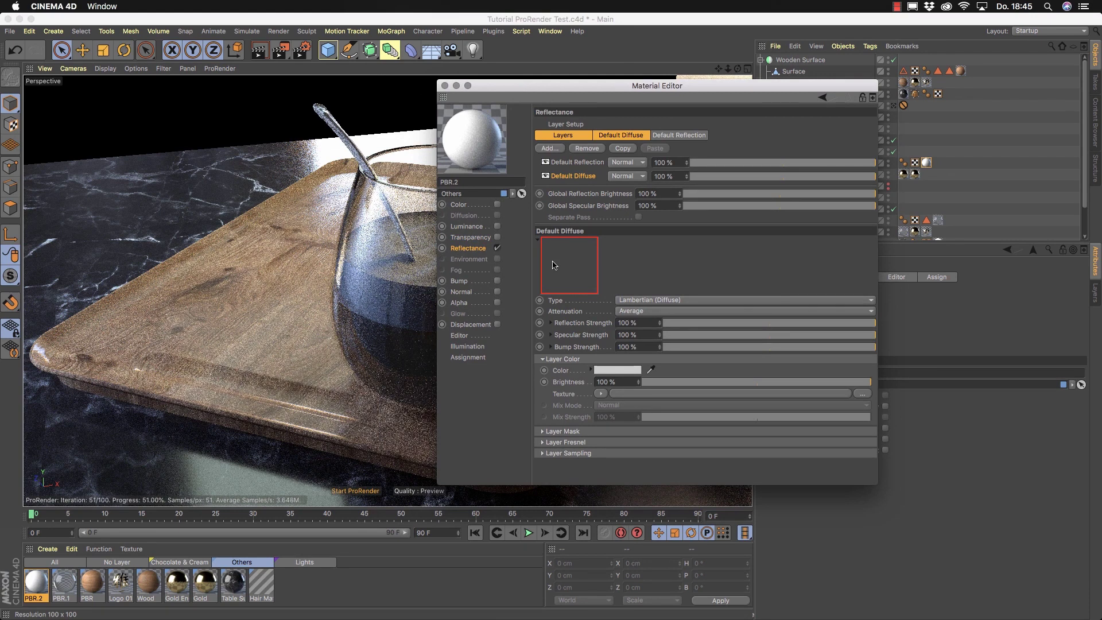
pyautogui.click(581, 140)
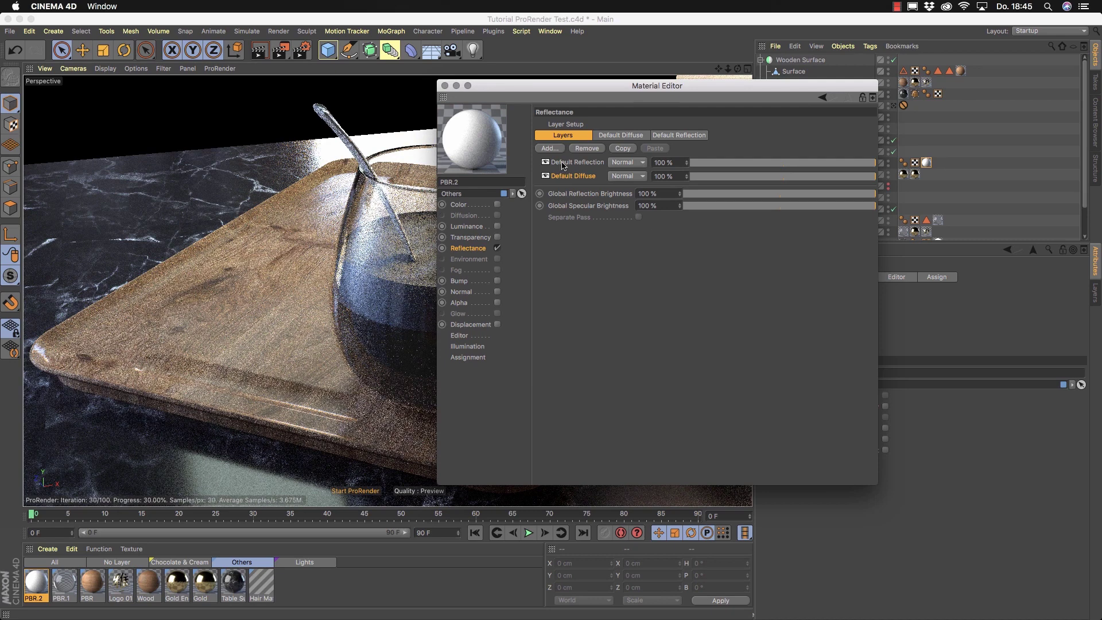
pyautogui.click(690, 138)
pyautogui.click(631, 218)
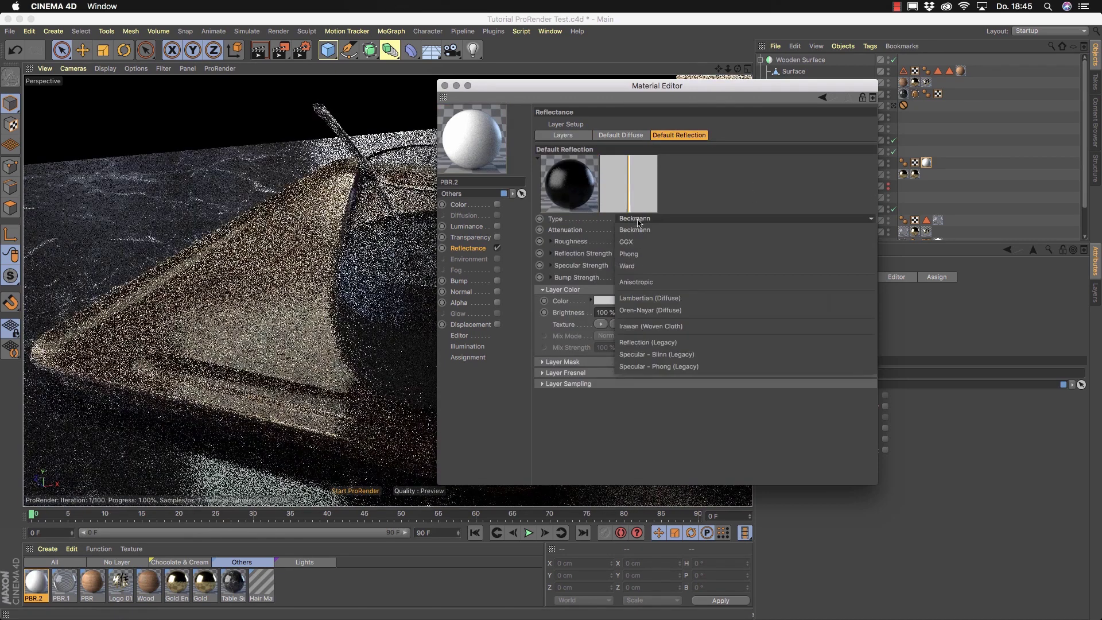
pyautogui.click(632, 243)
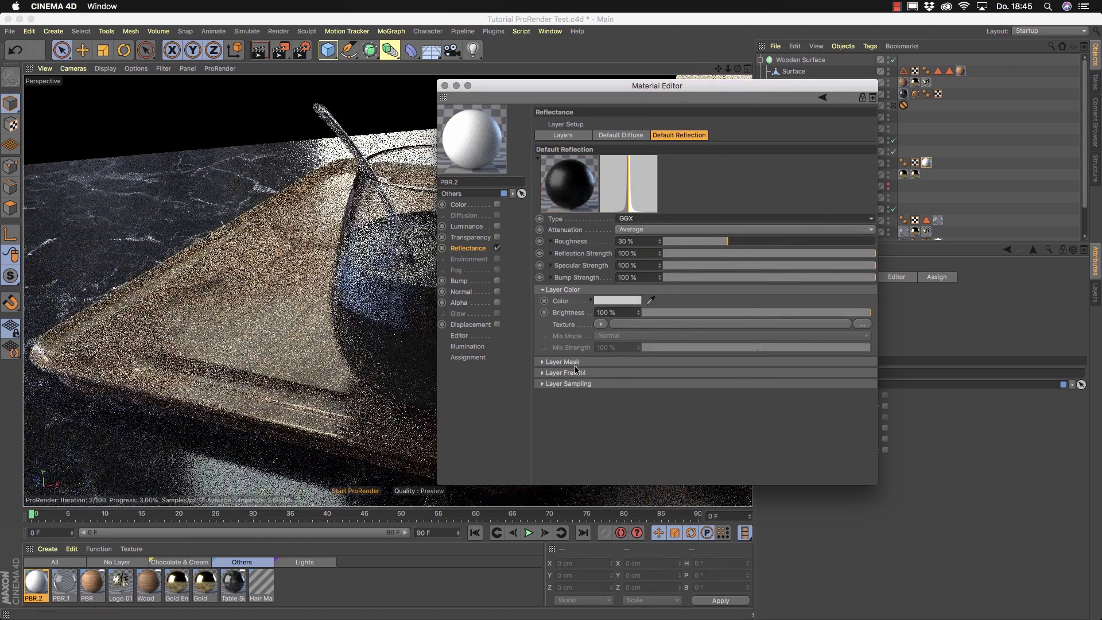
# Step: Set the Default Reflection layer's Fresnel to Conductor with the Gold preset
pyautogui.click(609, 372)
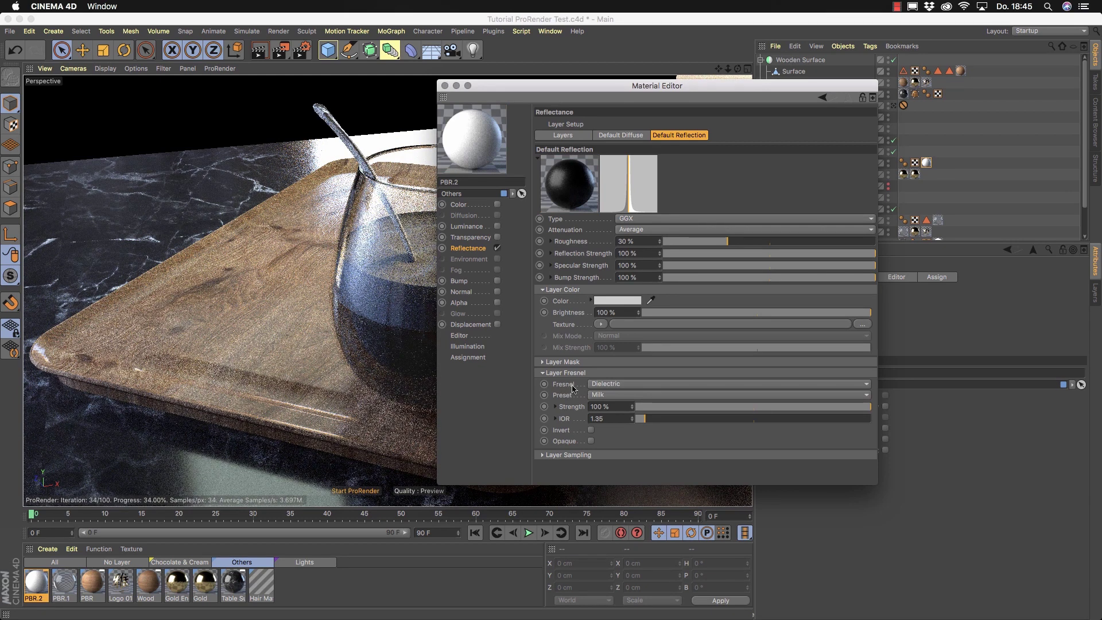
pyautogui.click(594, 384)
pyautogui.click(632, 419)
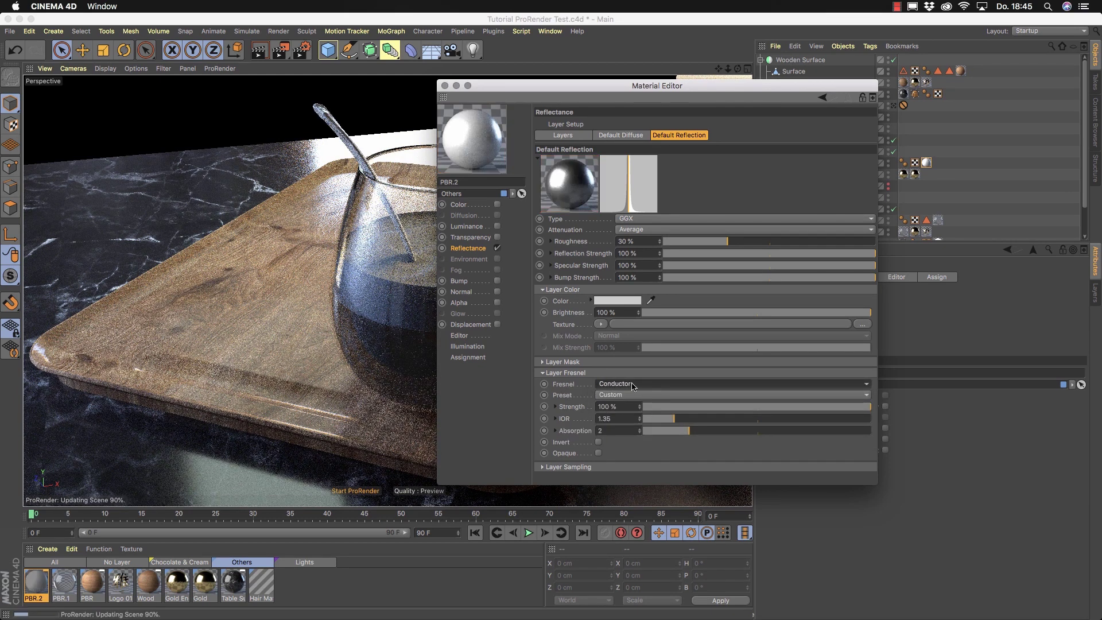
pyautogui.click(859, 396)
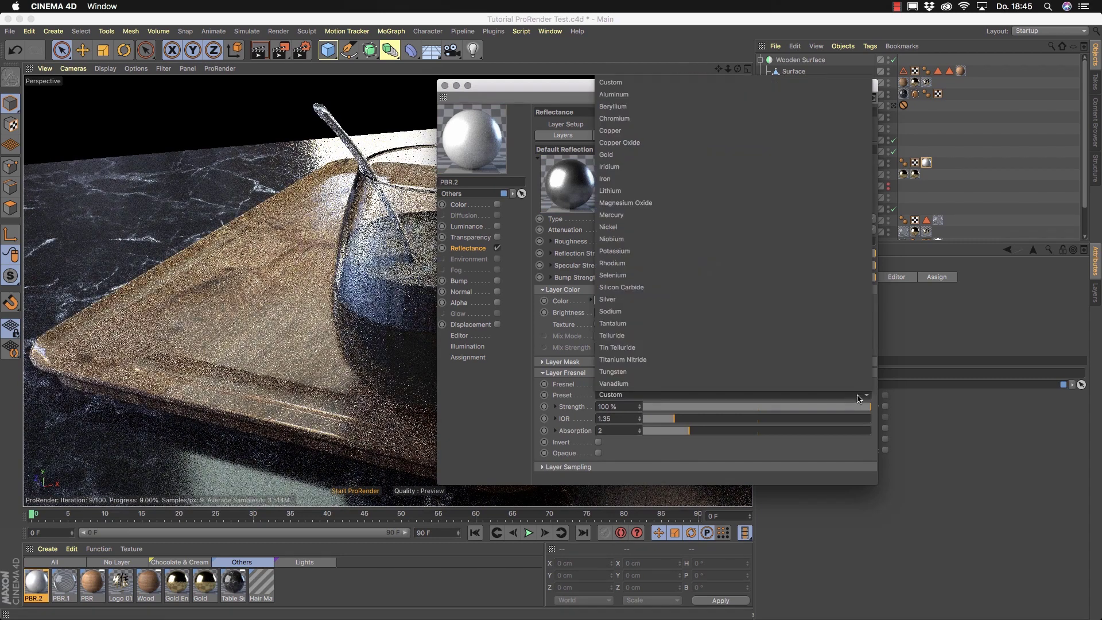
pyautogui.click(624, 155)
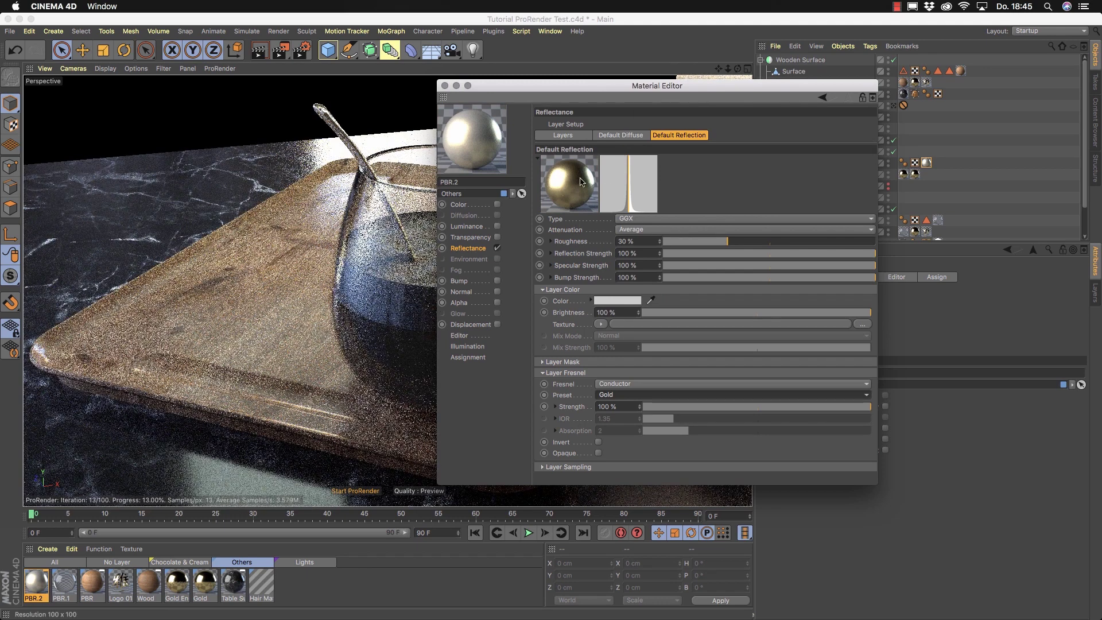
pyautogui.click(581, 374)
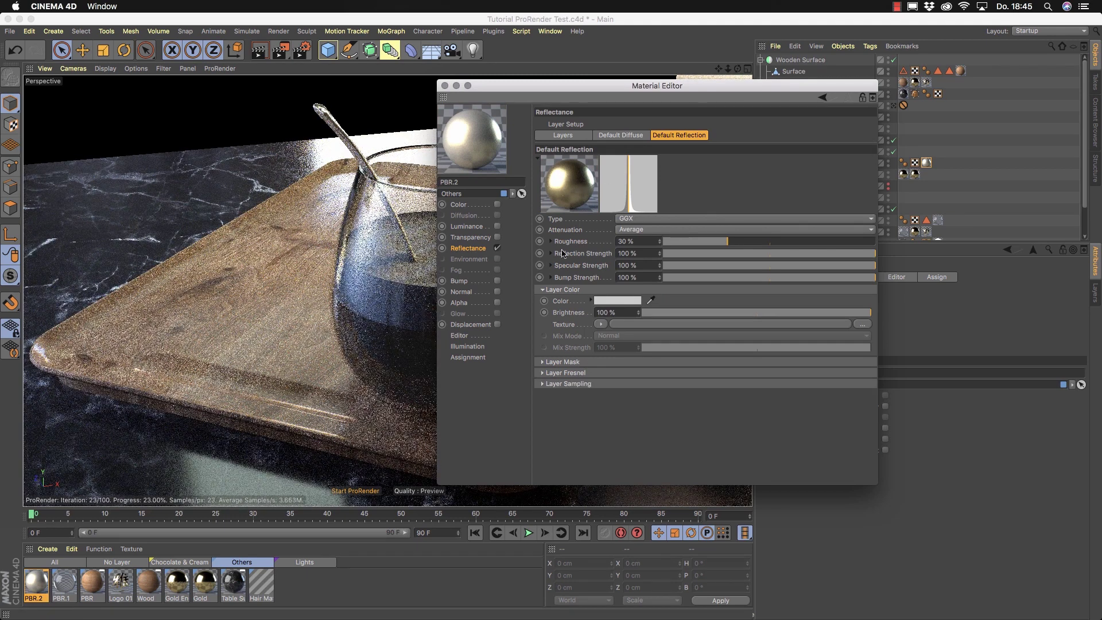
# Step: Set the Default Reflection layer's roughness to 10% and delete the Default Diffuse layer from PBR.2
pyautogui.moveTo(716, 244); pyautogui.dragTo(686, 246)
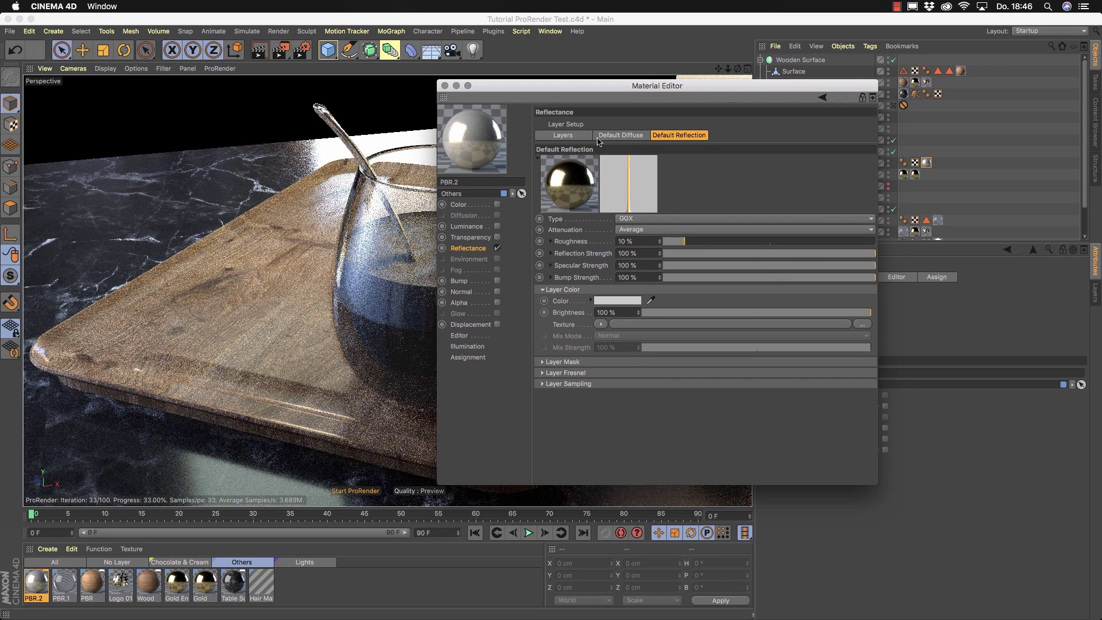
pyautogui.click(578, 133)
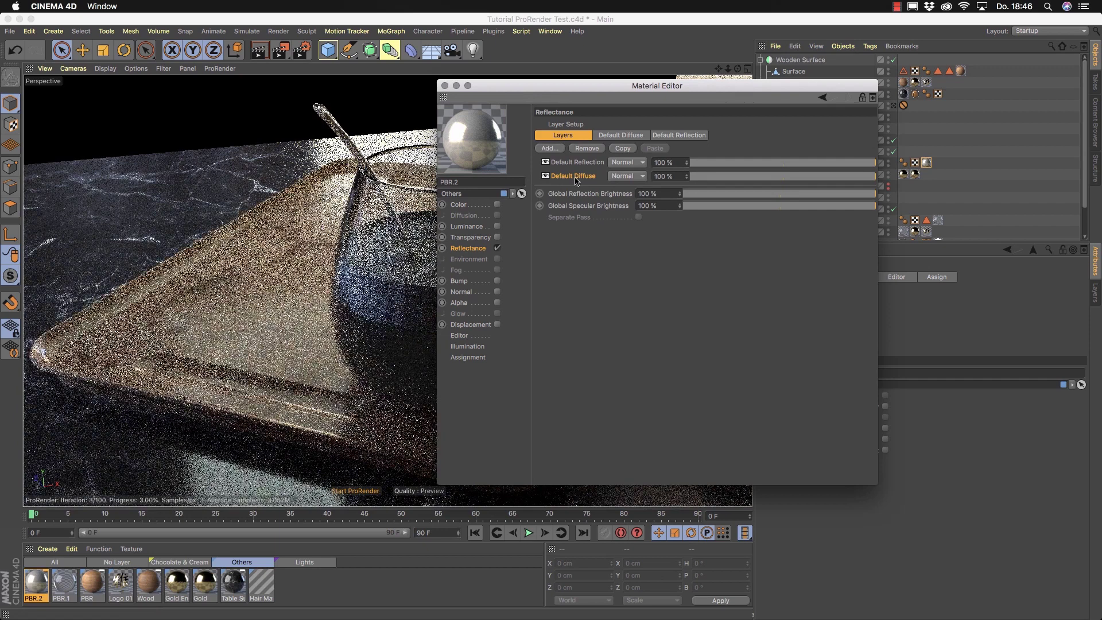
pyautogui.click(586, 179)
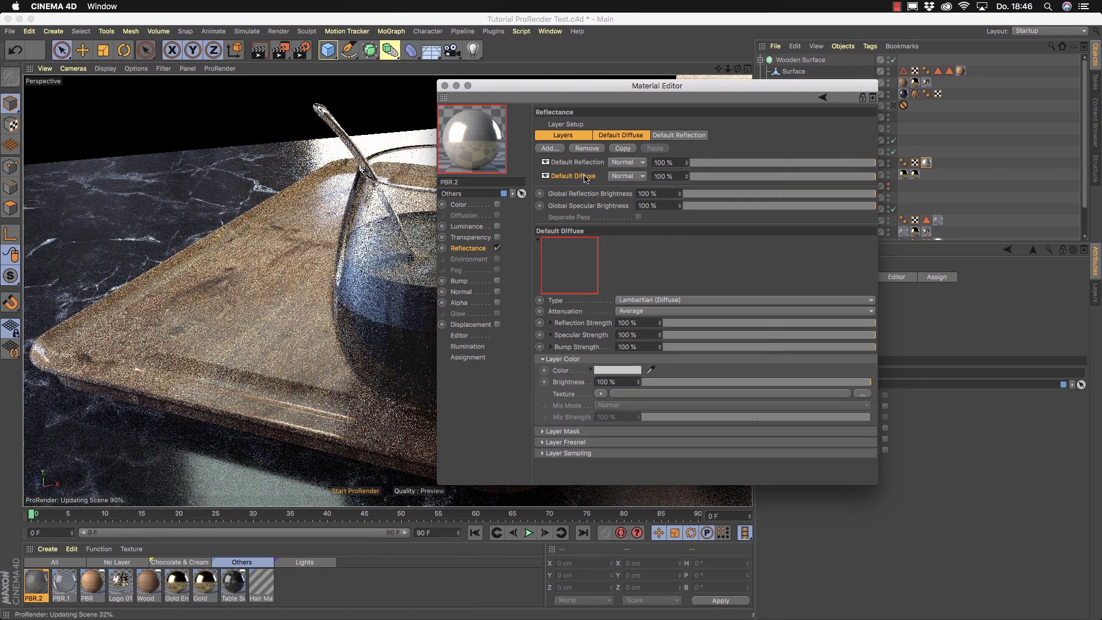
pyautogui.press('Delete')
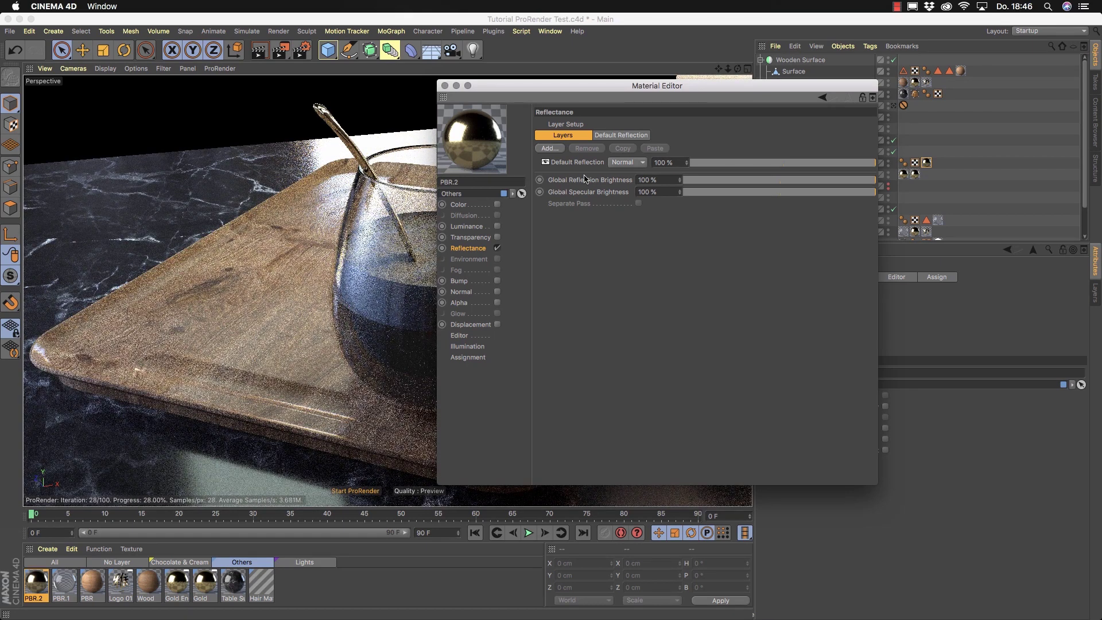
# Step: Examine the gold spoon in the rendered preview from a closer, higher viewpoint
pyautogui.moveTo(533, 86); pyautogui.dragTo(704, 111)
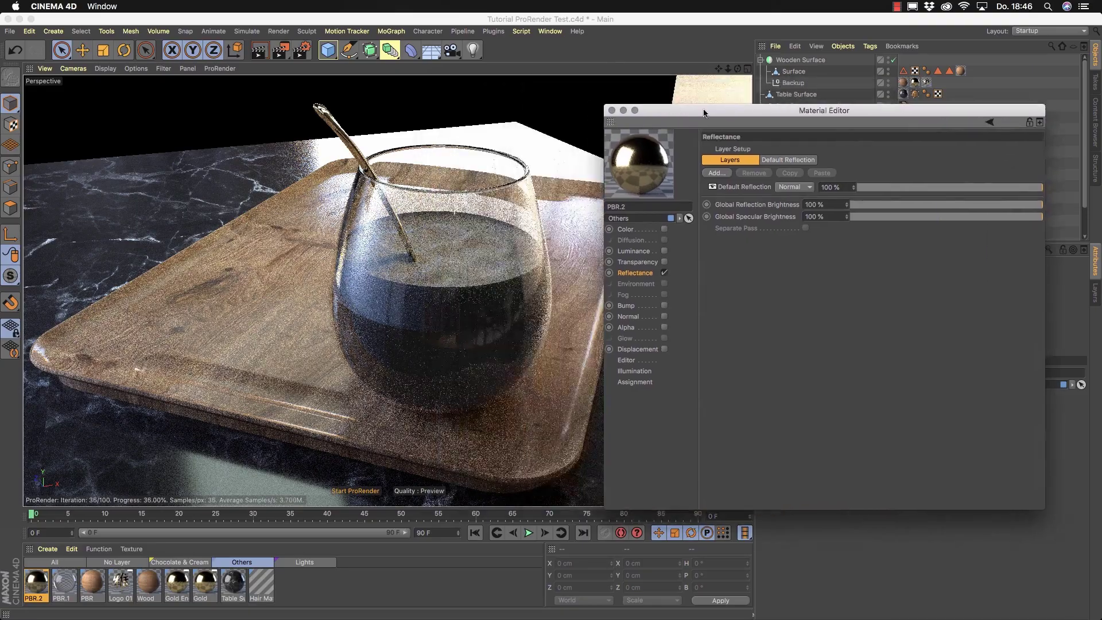
pyautogui.keyDown('alt'); pyautogui.moveTo(363, 152); pyautogui.dragTo(461, 285); pyautogui.keyUp('alt')
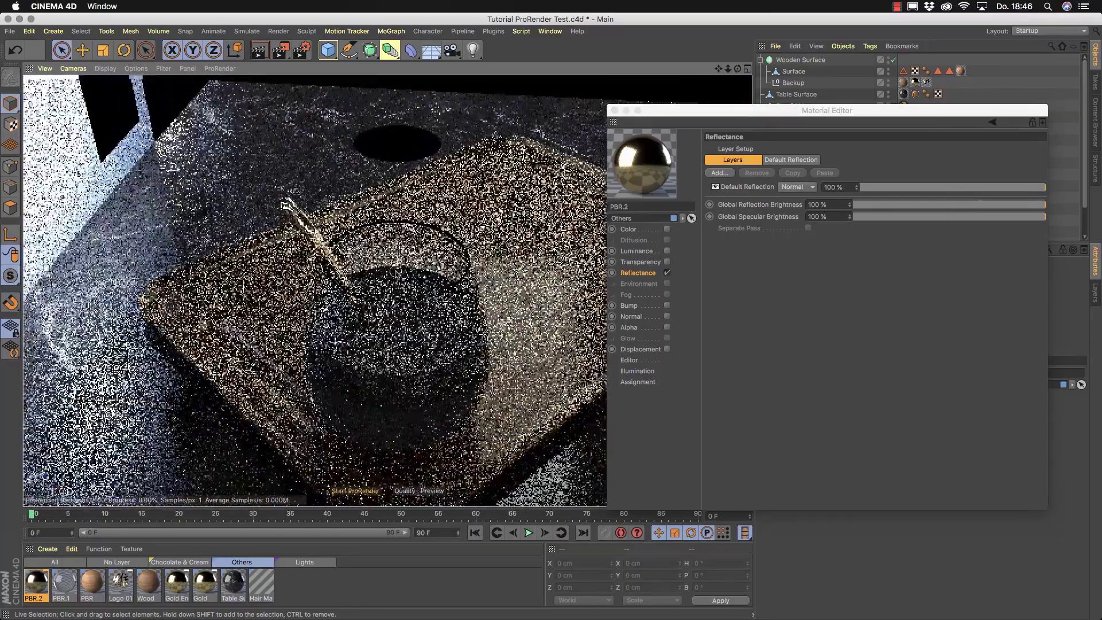
pyautogui.keyDown('alt'); pyautogui.moveTo(313, 244); pyautogui.dragTo(390, 227, button='right'); pyautogui.keyUp('alt')
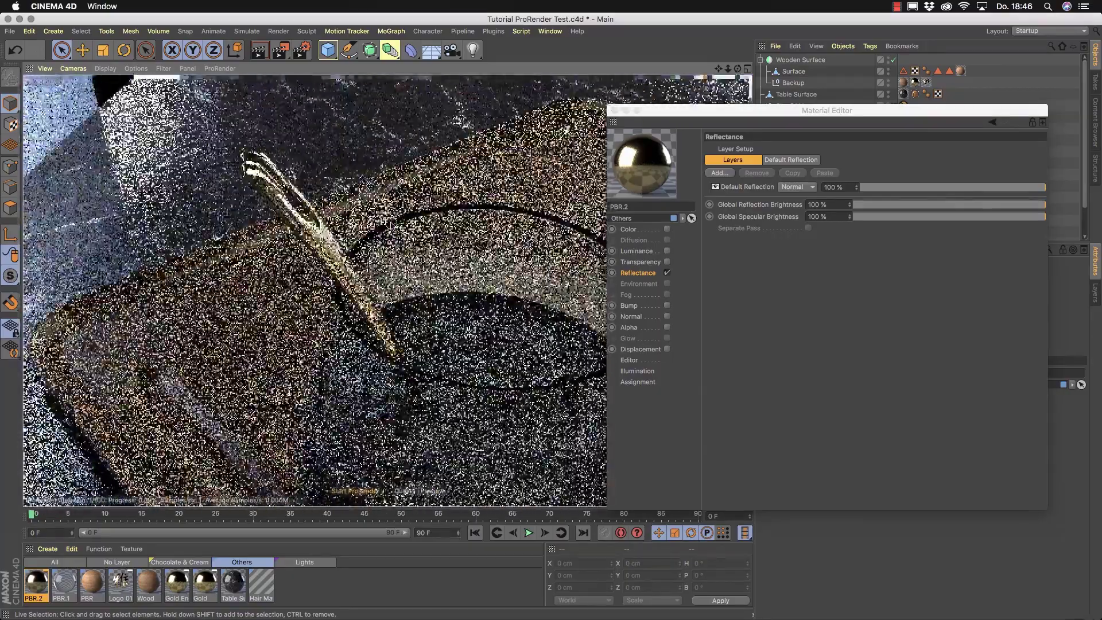
pyautogui.keyDown('alt'); pyautogui.moveTo(391, 222); pyautogui.dragTo(337, 259, button='right'); pyautogui.keyUp('alt')
pyautogui.keyDown('alt'); pyautogui.moveTo(498, 411); pyautogui.dragTo(495, 296); pyautogui.keyUp('alt')
pyautogui.keyDown('alt'); pyautogui.moveTo(495, 295); pyautogui.dragTo(402, 315, button='right'); pyautogui.keyUp('alt')
pyautogui.keyDown('alt'); pyautogui.moveTo(402, 314); pyautogui.dragTo(384, 300); pyautogui.keyUp('alt')
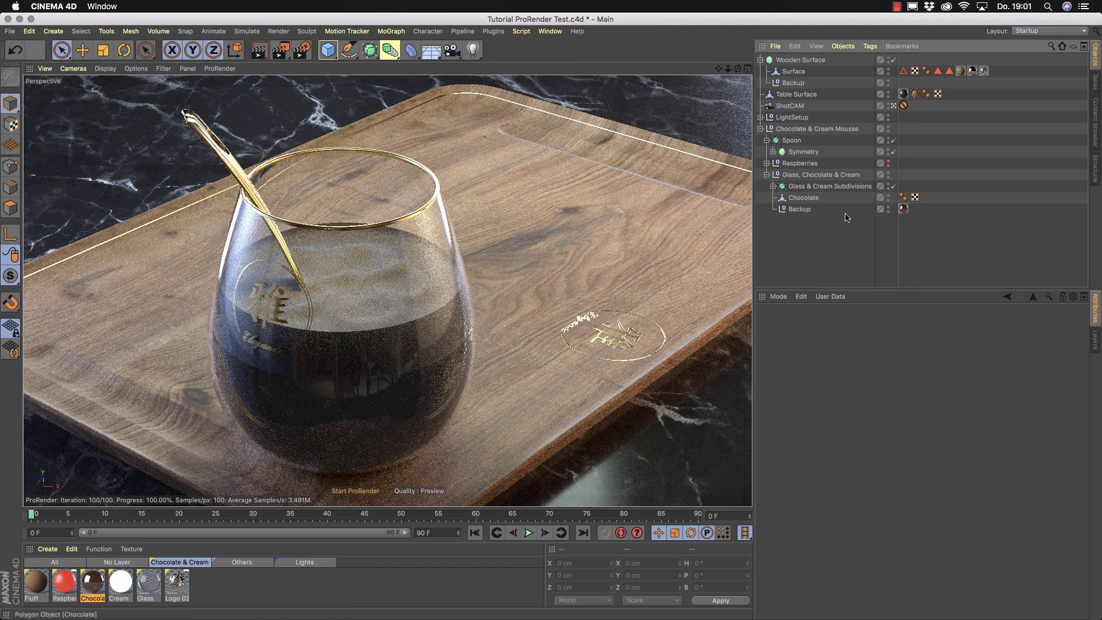
# Step: Stop the ProRender preview in the viewport
pyautogui.click(358, 492)
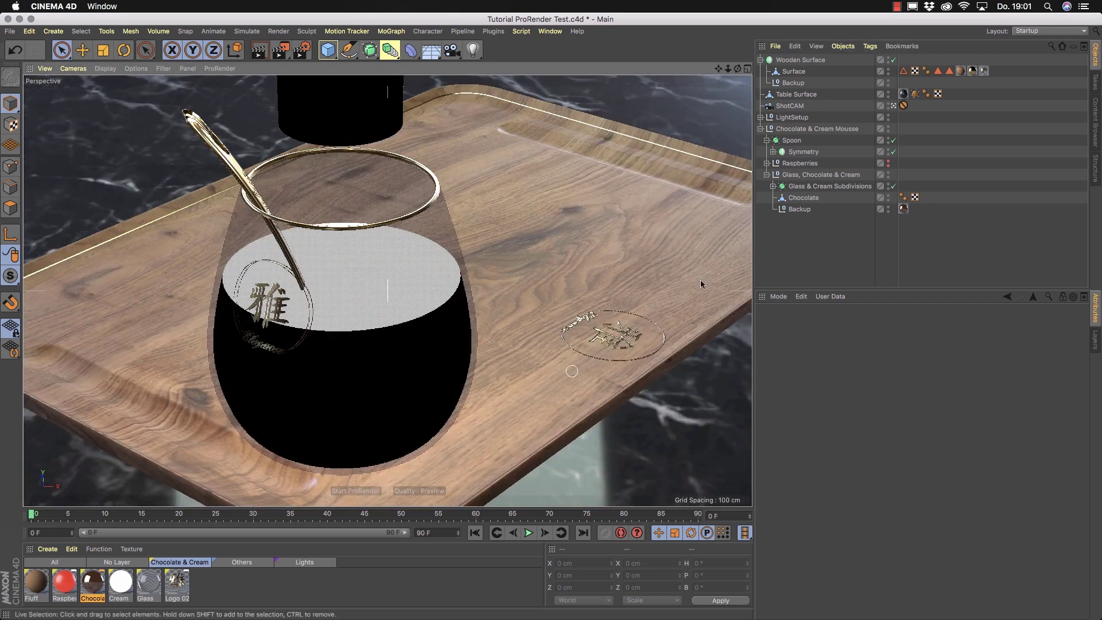
# Step: Hide the Glass, Chocolate & Cream group except for its Chocolate object, and check it in a ProRender preview
pyautogui.click(888, 173)
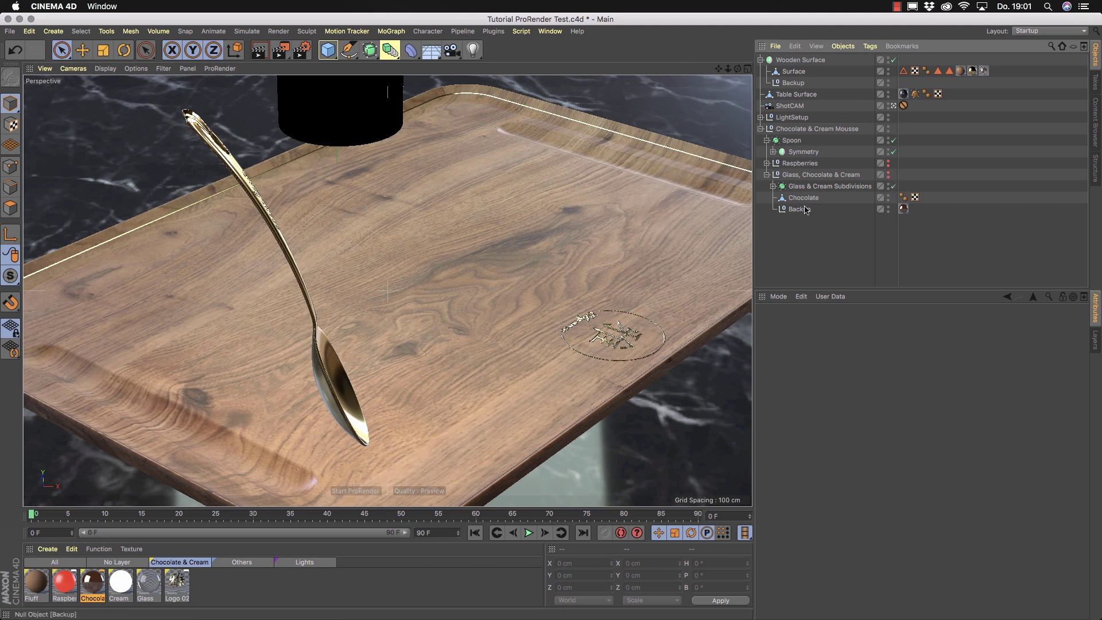
pyautogui.click(888, 196)
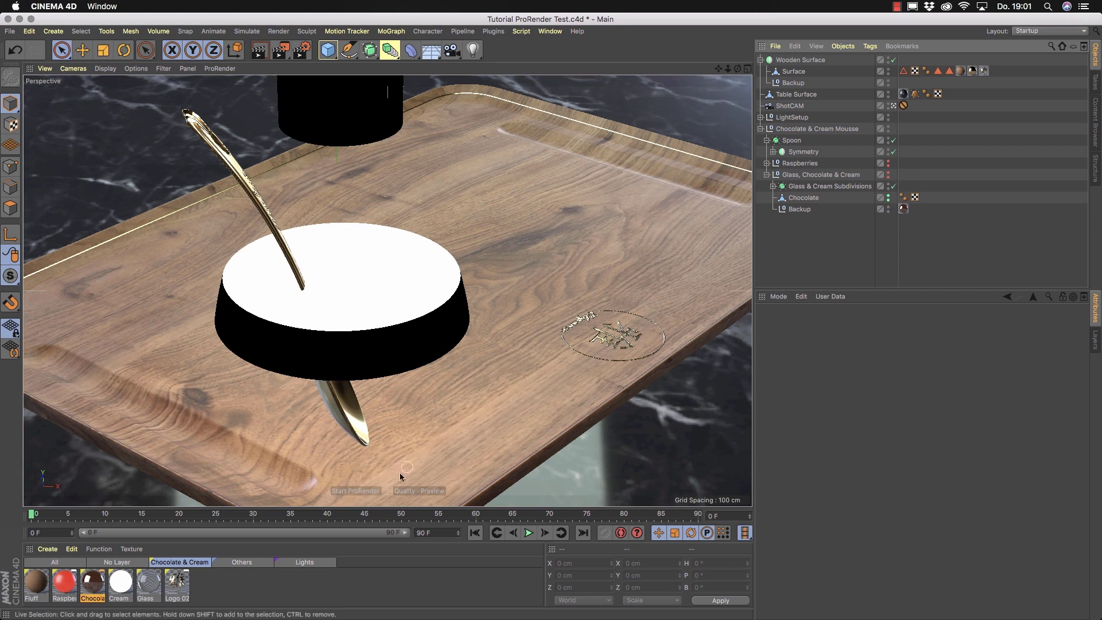
pyautogui.click(362, 495)
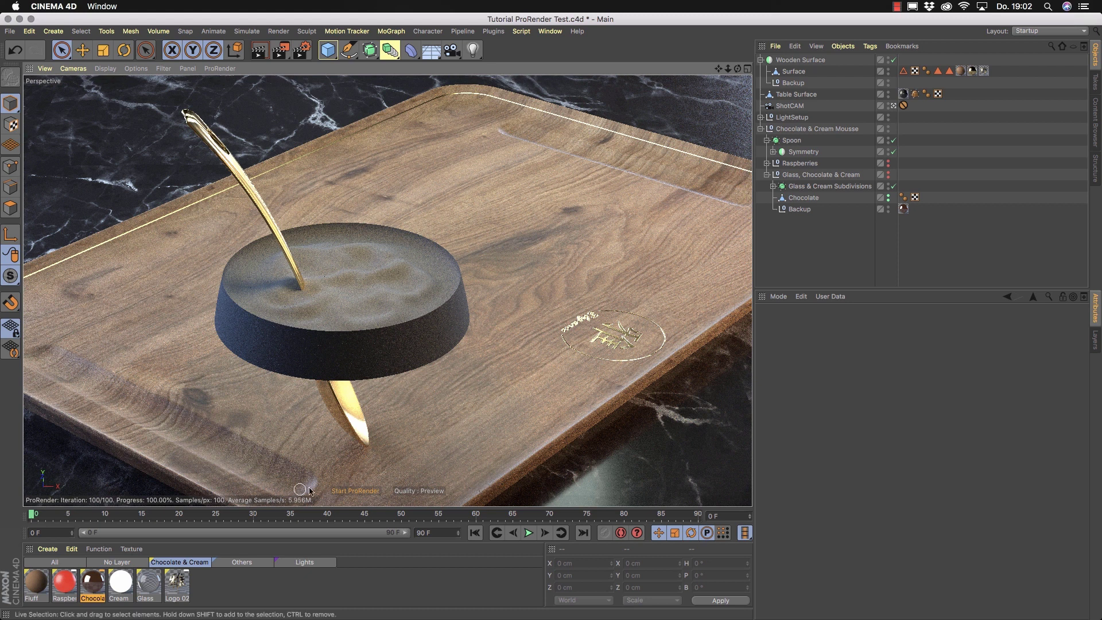
pyautogui.click(351, 491)
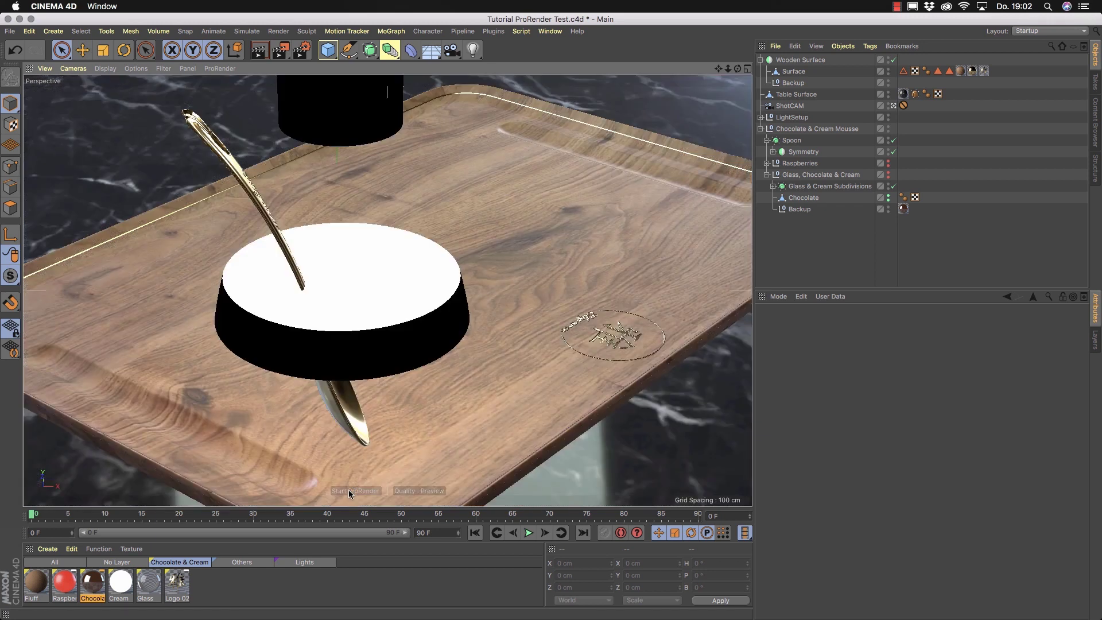
# Step: Switch the renderer to Standard in the render settings
pyautogui.click(301, 50)
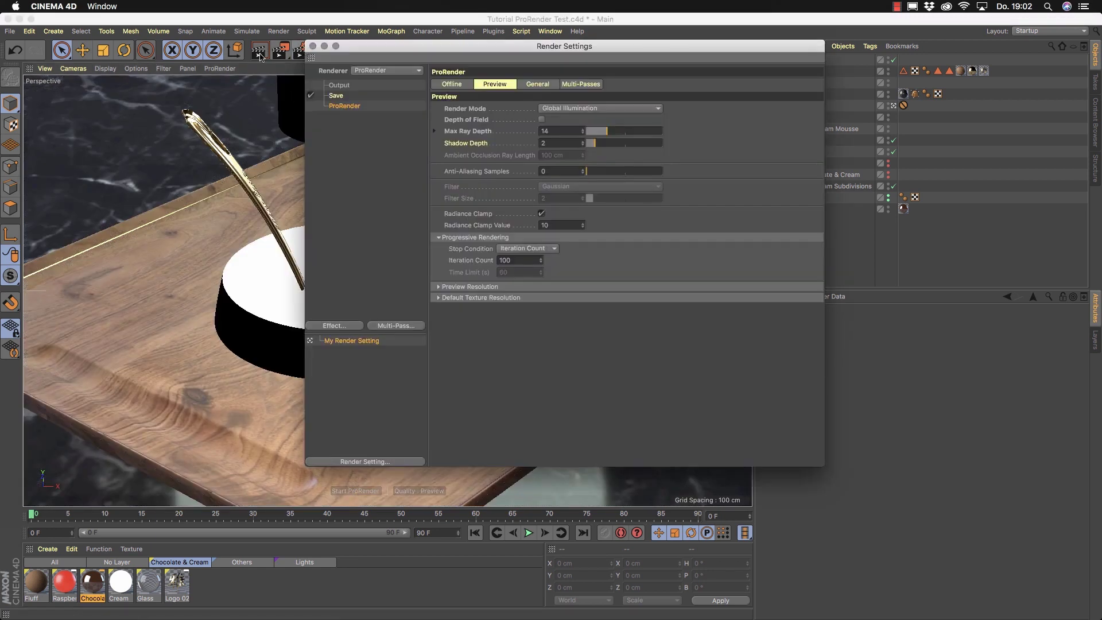
pyautogui.click(382, 71)
pyautogui.click(377, 83)
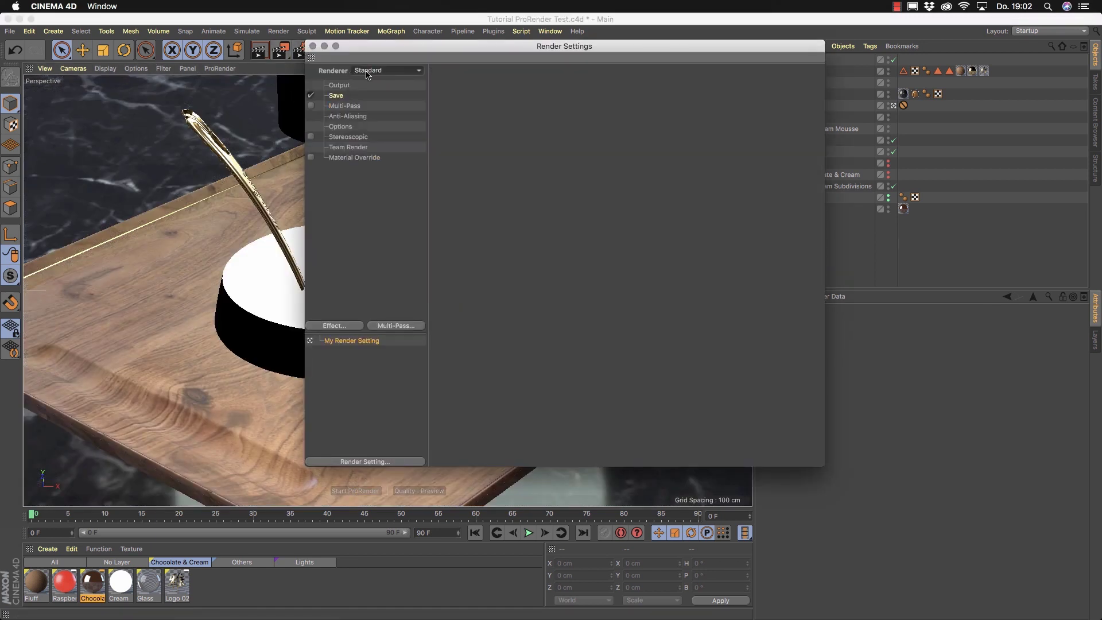
pyautogui.click(313, 46)
# Step: Create a new standard material and open it for editing
pyautogui.click(51, 550)
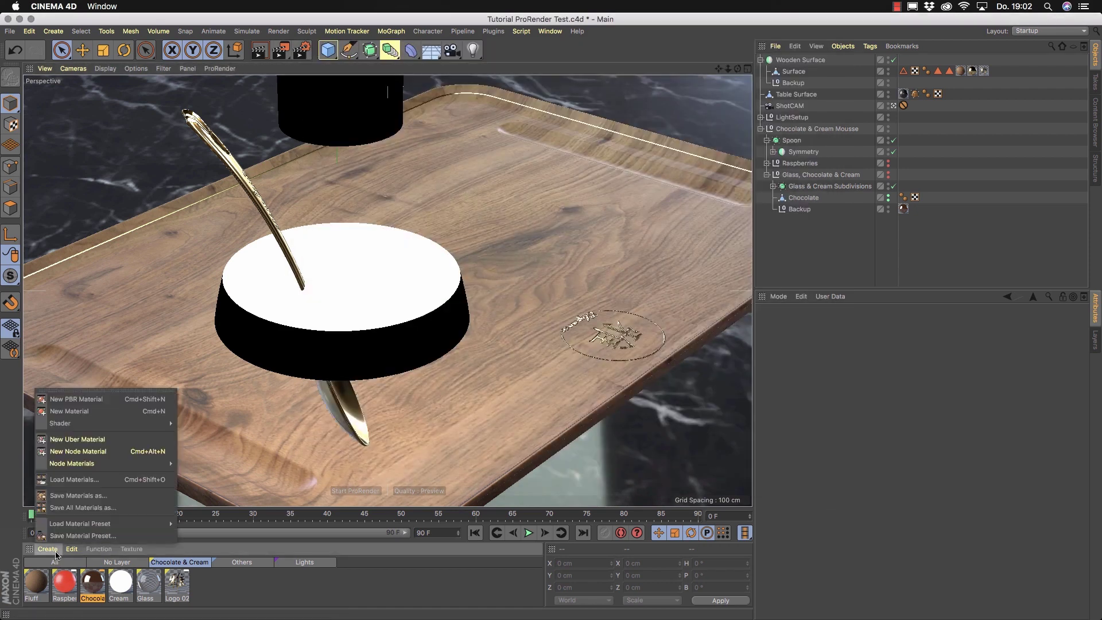
pyautogui.click(62, 412)
pyautogui.doubleClick(34, 587)
pyautogui.moveTo(361, 73); pyautogui.dragTo(620, 72)
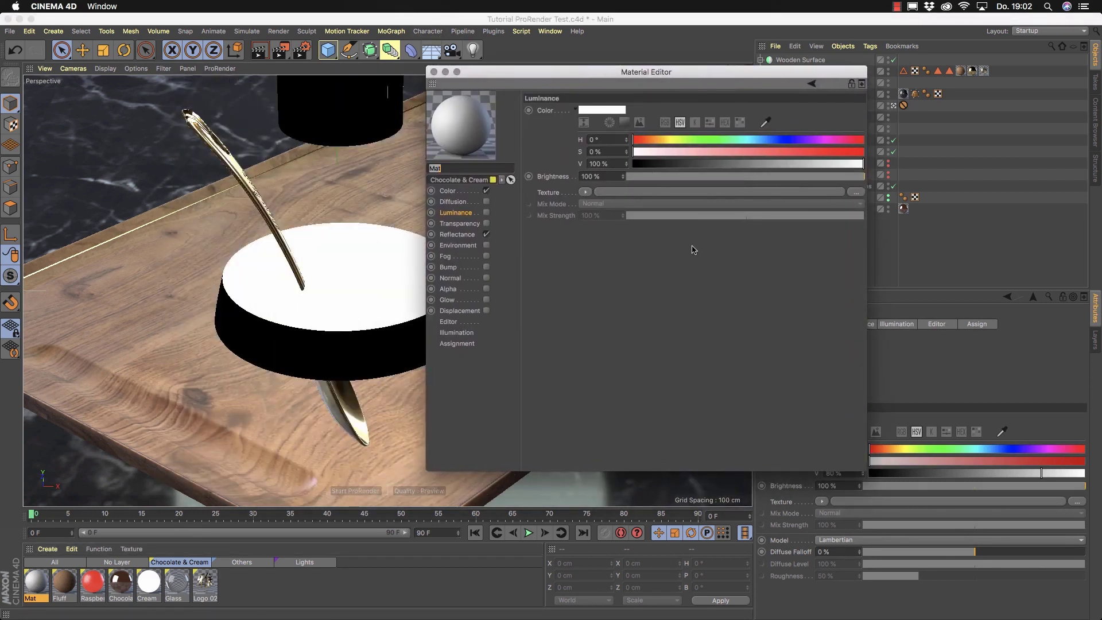
# Step: Enable the new material's Luminance channel, load the Subsurface Scattering effect as its texture, and open the shader's properties
pyautogui.click(487, 212)
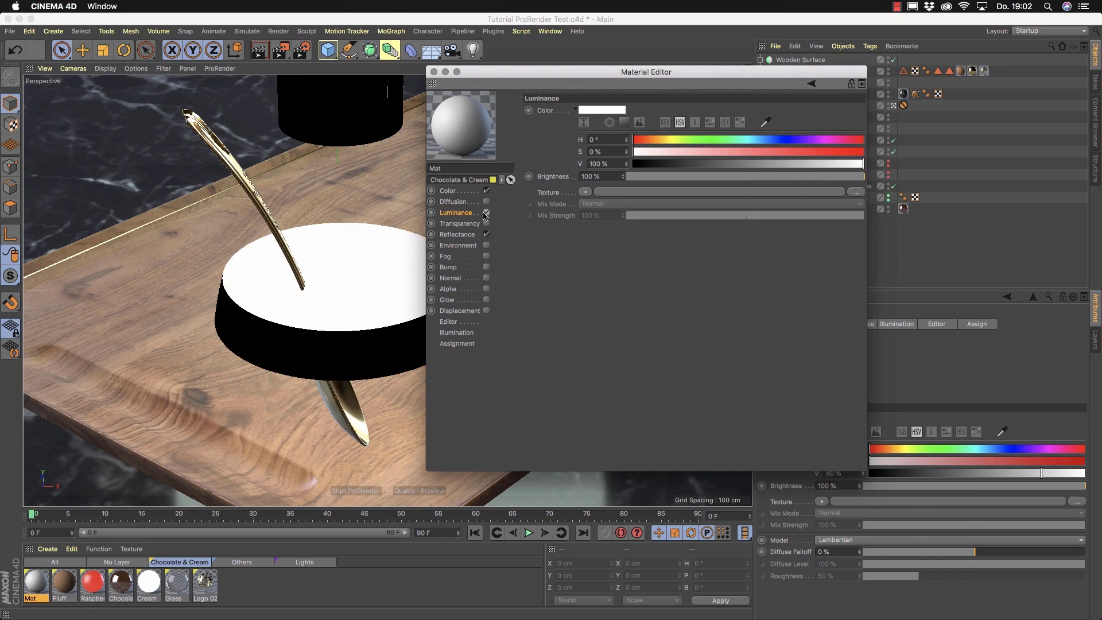
pyautogui.click(586, 192)
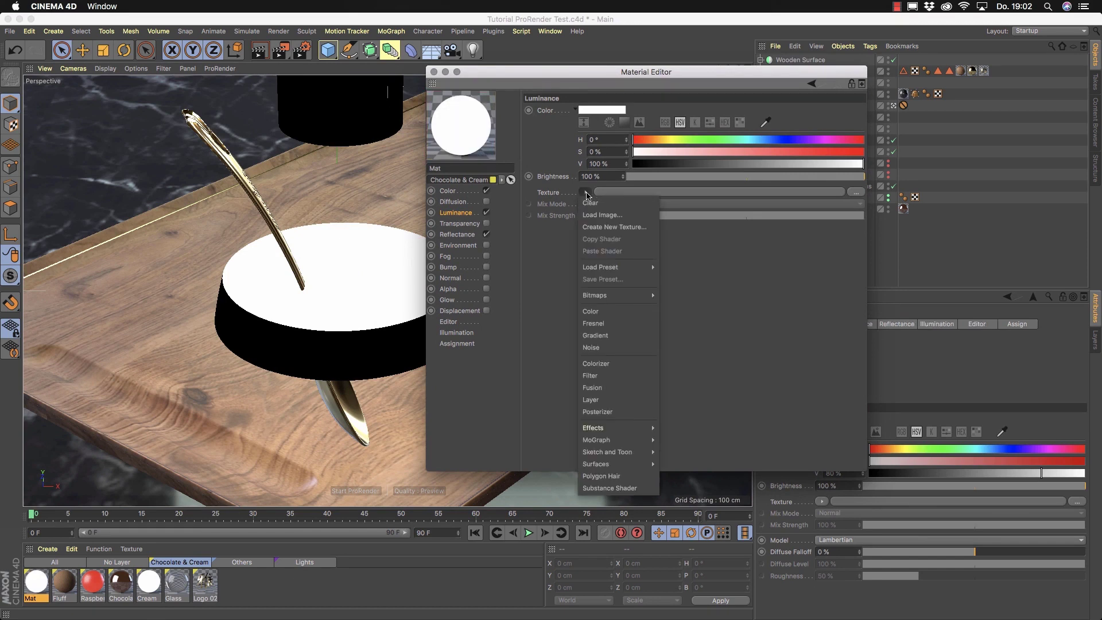
pyautogui.moveTo(601, 428)
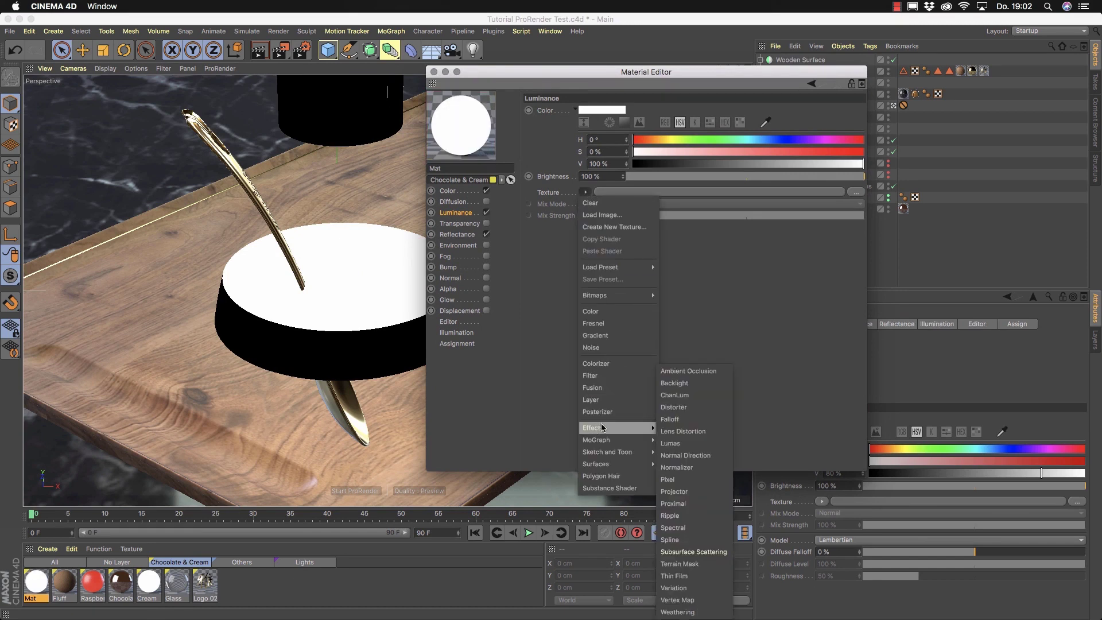
pyautogui.click(708, 552)
pyautogui.click(731, 191)
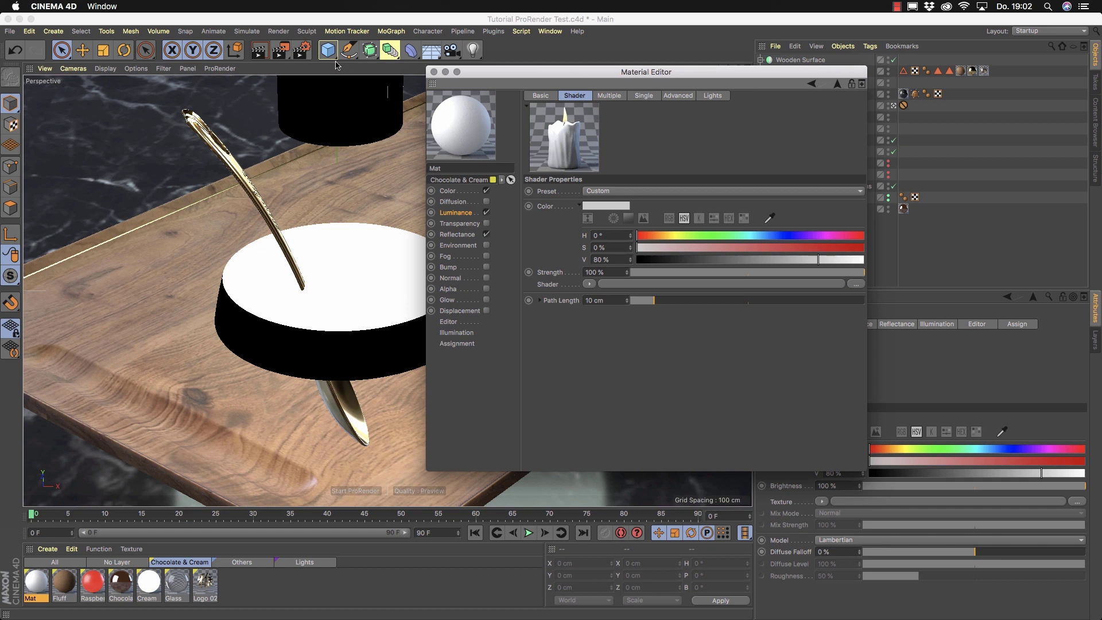
# Step: Switch the renderer back to ProRender and check which options the Subsurface Scattering shader offers with it
pyautogui.click(301, 51)
pyautogui.click(380, 67)
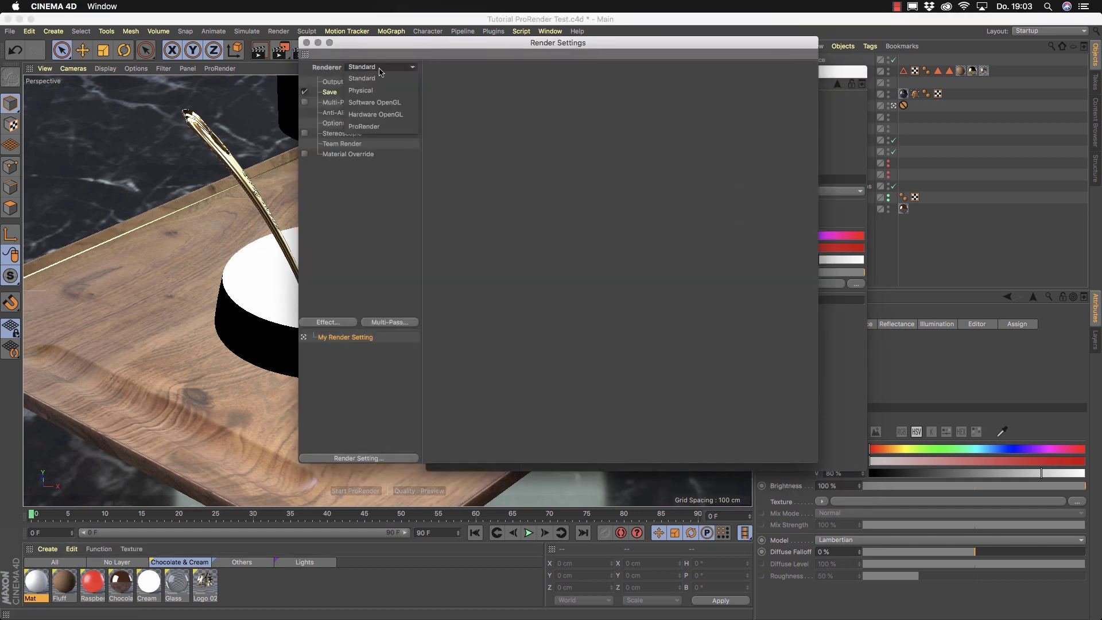
pyautogui.click(392, 128)
pyautogui.moveTo(352, 43); pyautogui.dragTo(614, 314)
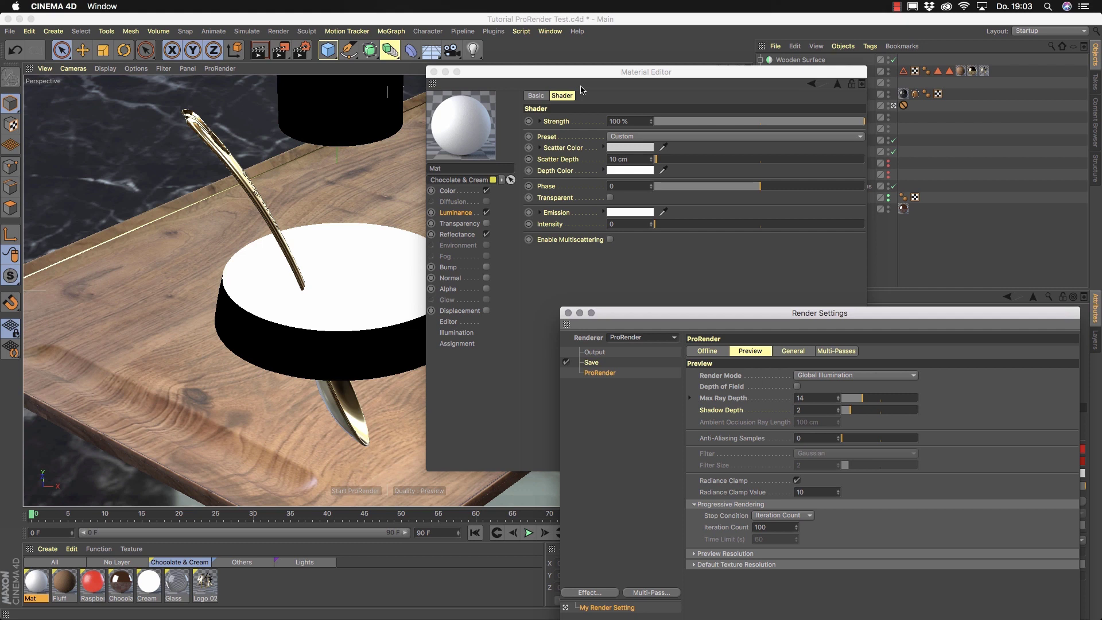
pyautogui.click(568, 314)
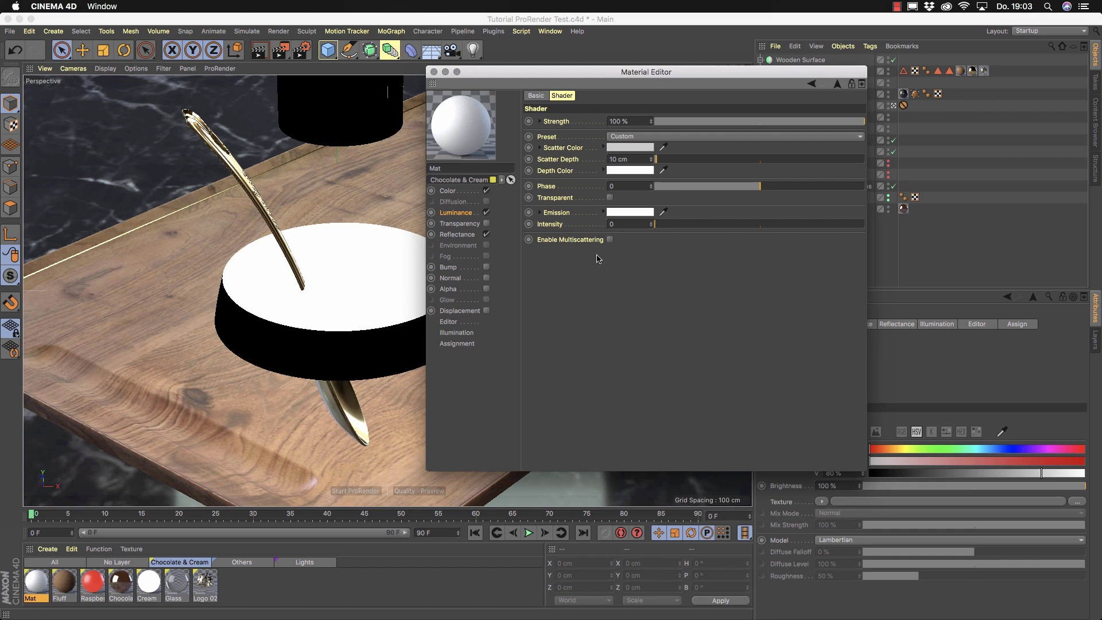
# Step: Finish editing the new test material and delete it
pyautogui.click(433, 71)
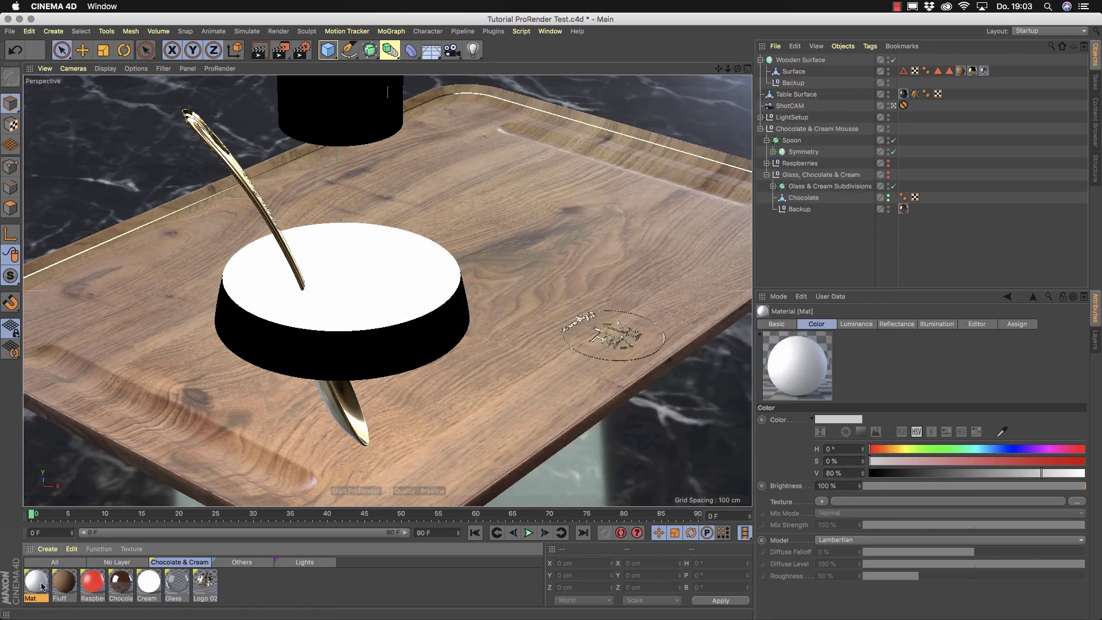
pyautogui.press('Delete')
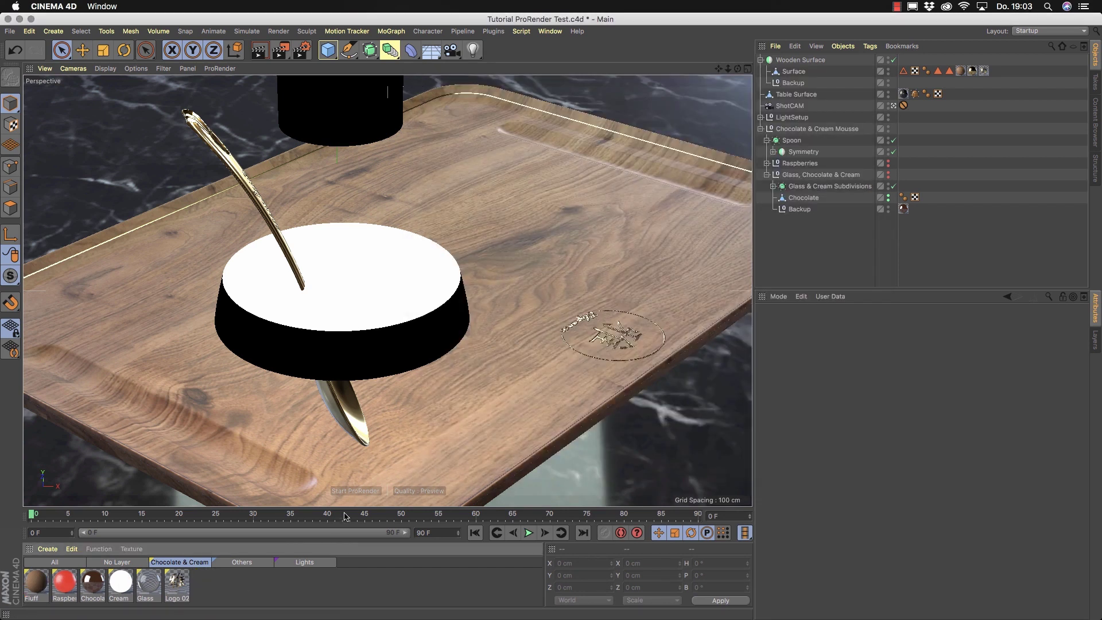
# Step: Examine the Chocolate material's GGX reflectance layer, including its roughness and layer Fresnel settings
pyautogui.doubleClick(91, 583)
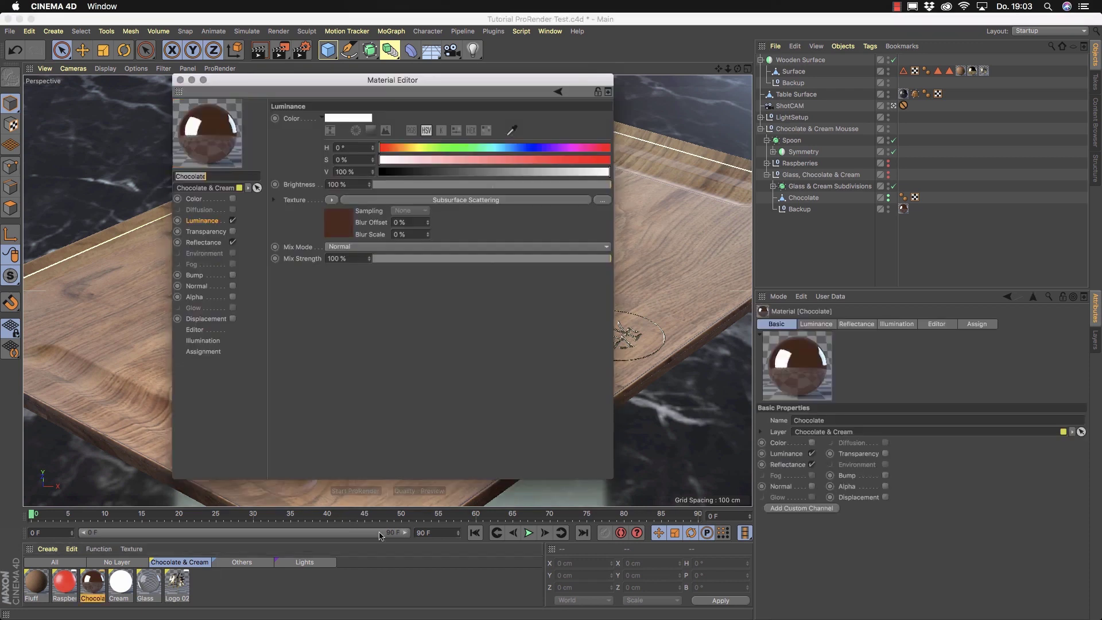
pyautogui.moveTo(356, 85); pyautogui.dragTo(553, 104)
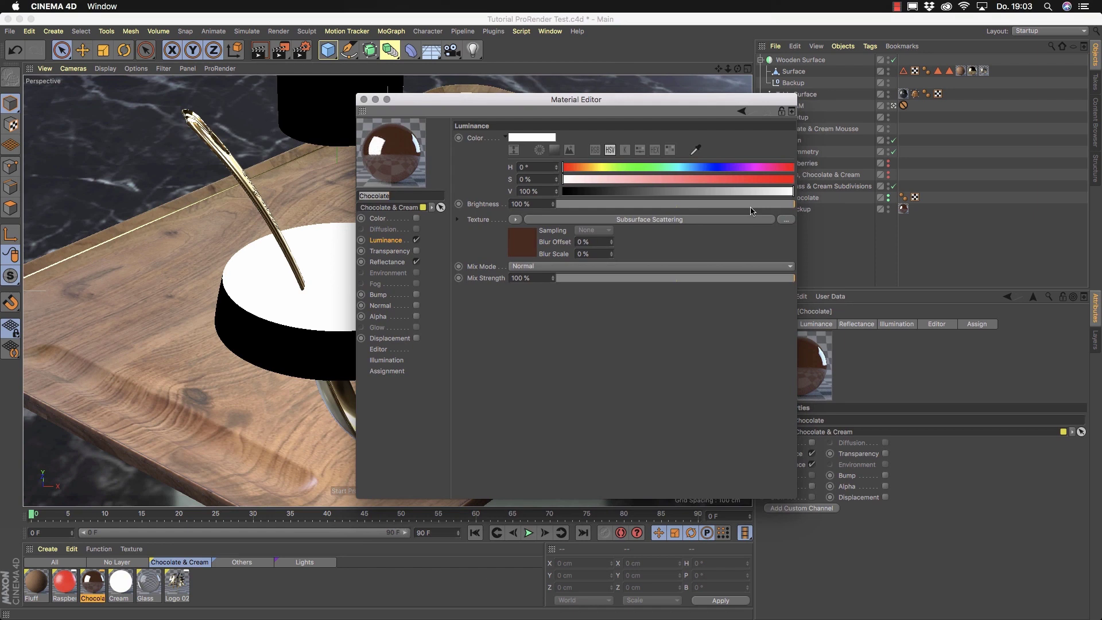
pyautogui.click(385, 263)
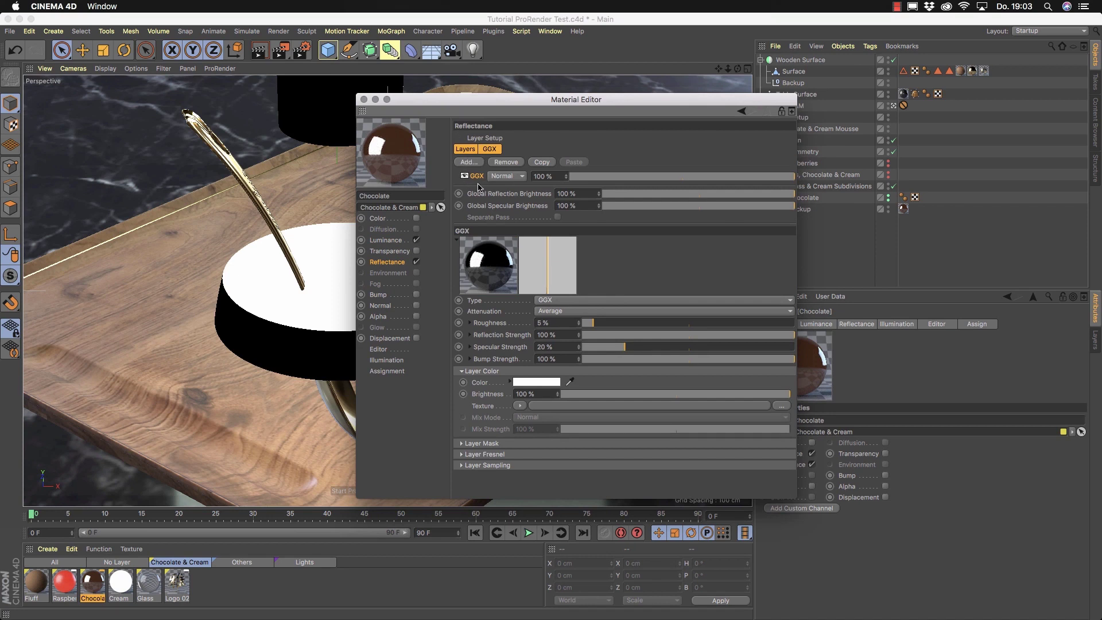
pyautogui.click(492, 149)
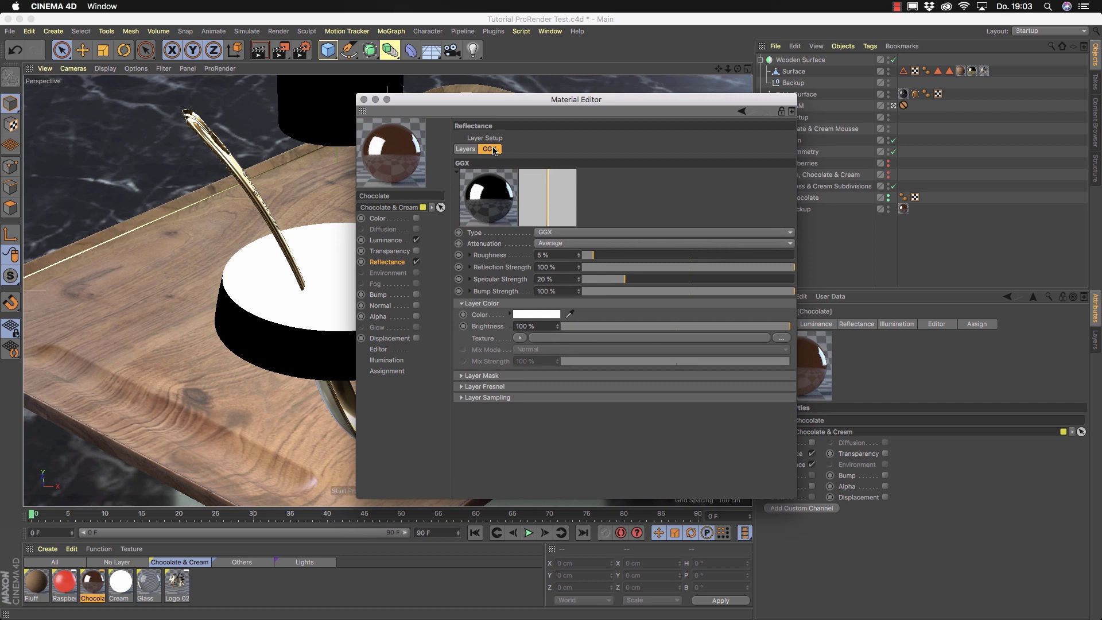
pyautogui.click(502, 387)
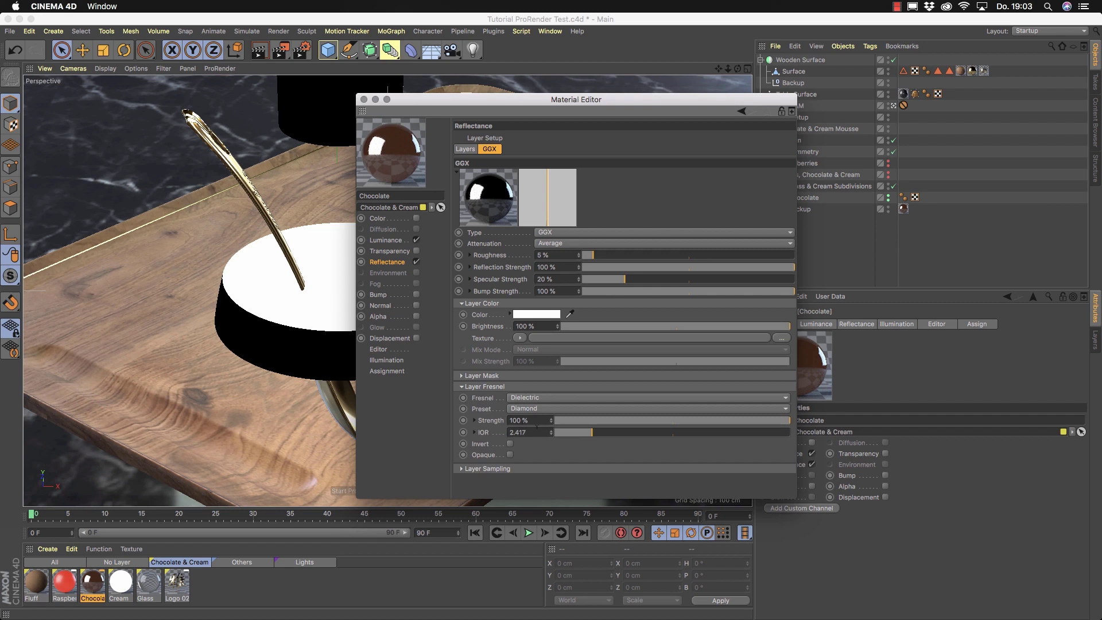
pyautogui.click(500, 387)
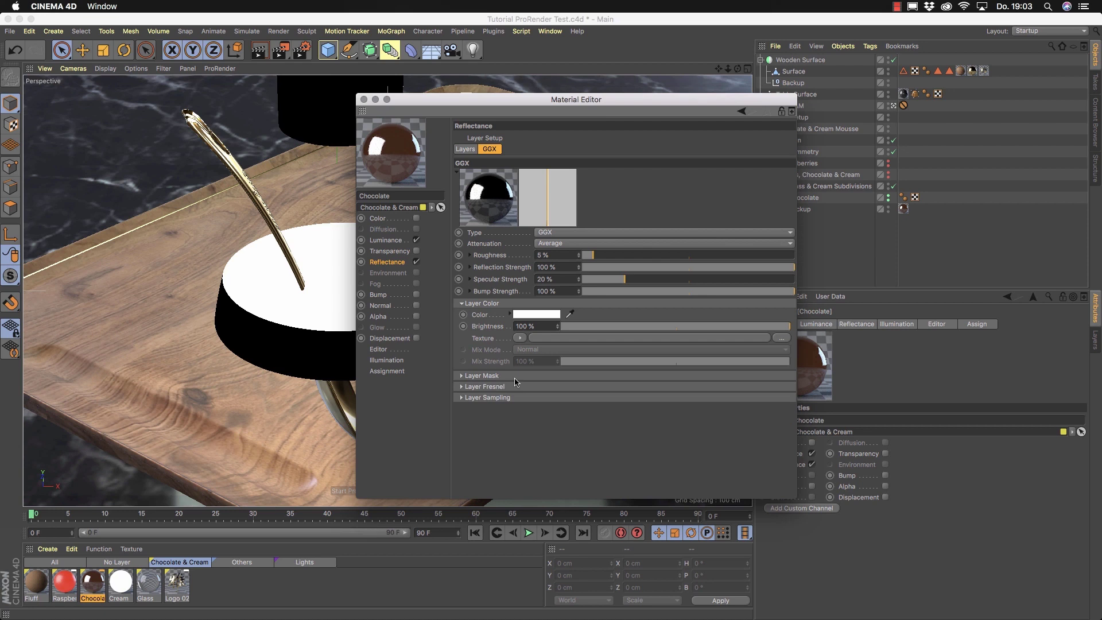
# Step: Examine the Subsurface Scattering shader in the Chocolate material's Luminance channel, including its scatter depth and depth color values
pyautogui.click(391, 242)
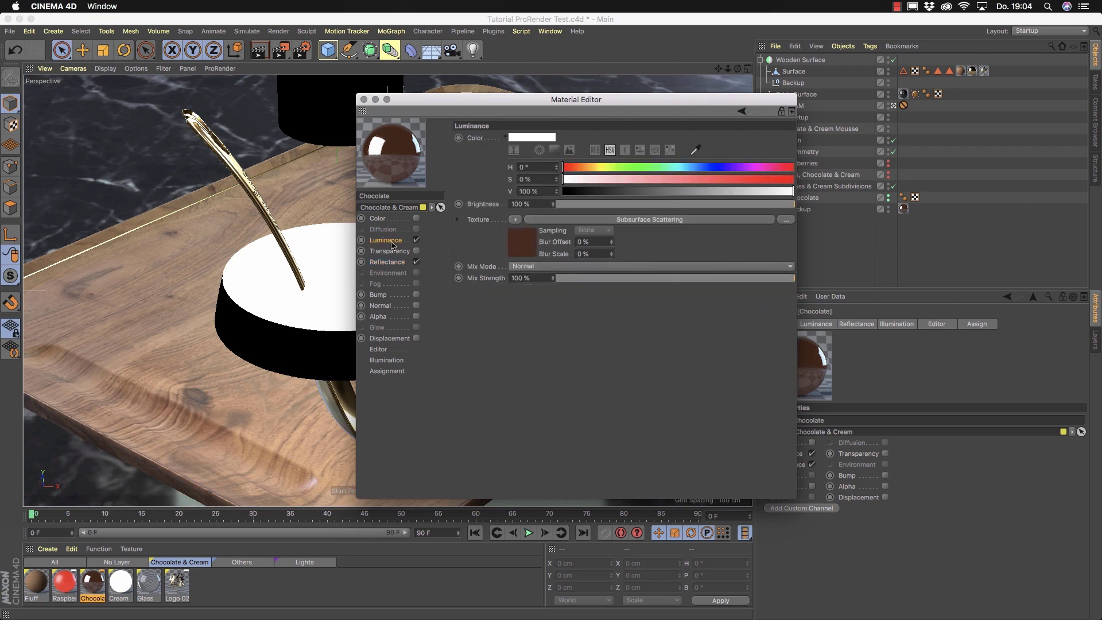
pyautogui.click(515, 219)
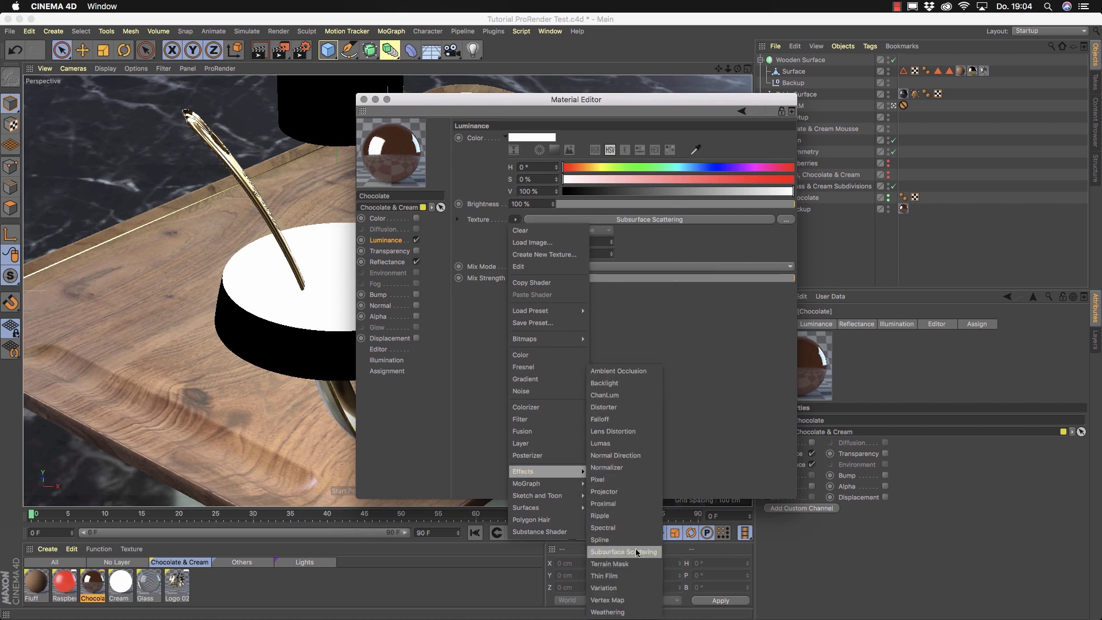
pyautogui.click(696, 257)
pyautogui.click(660, 220)
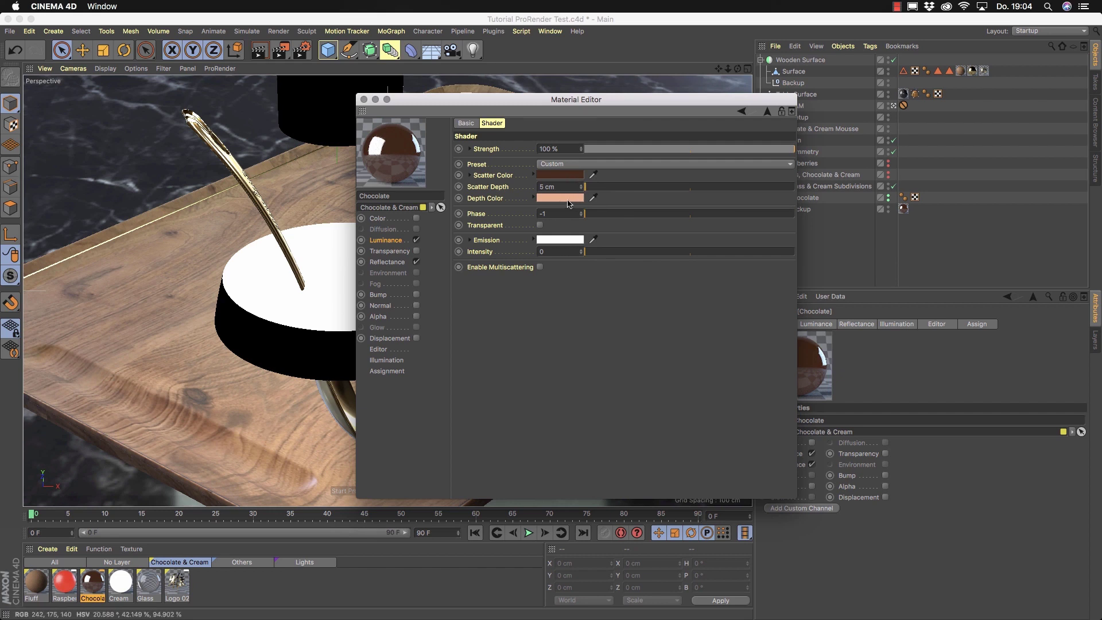
pyautogui.click(534, 197)
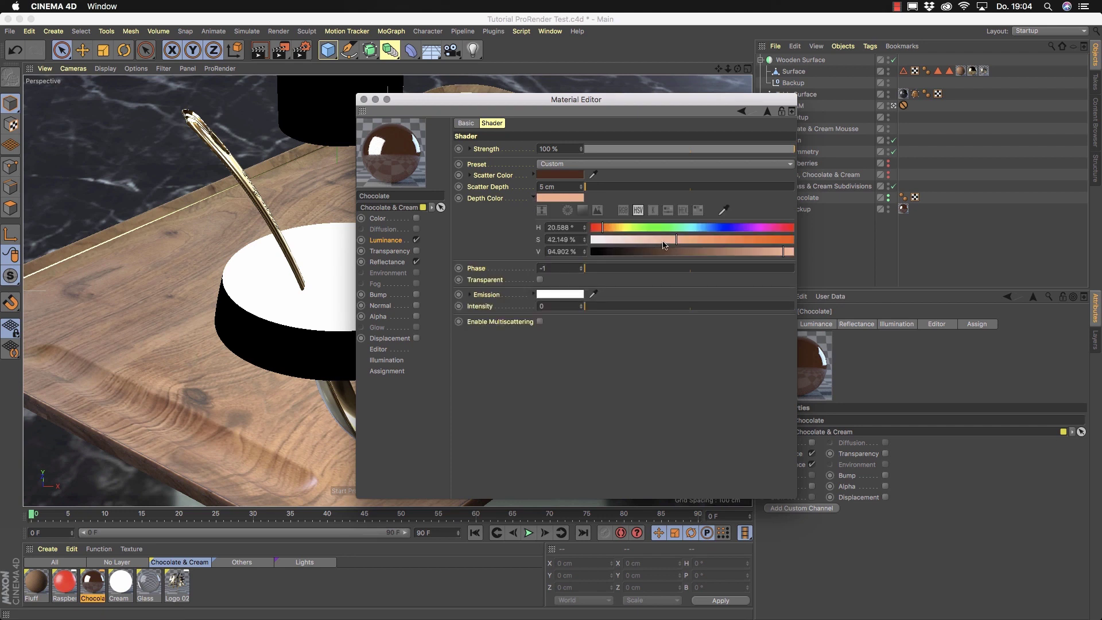
pyautogui.click(534, 198)
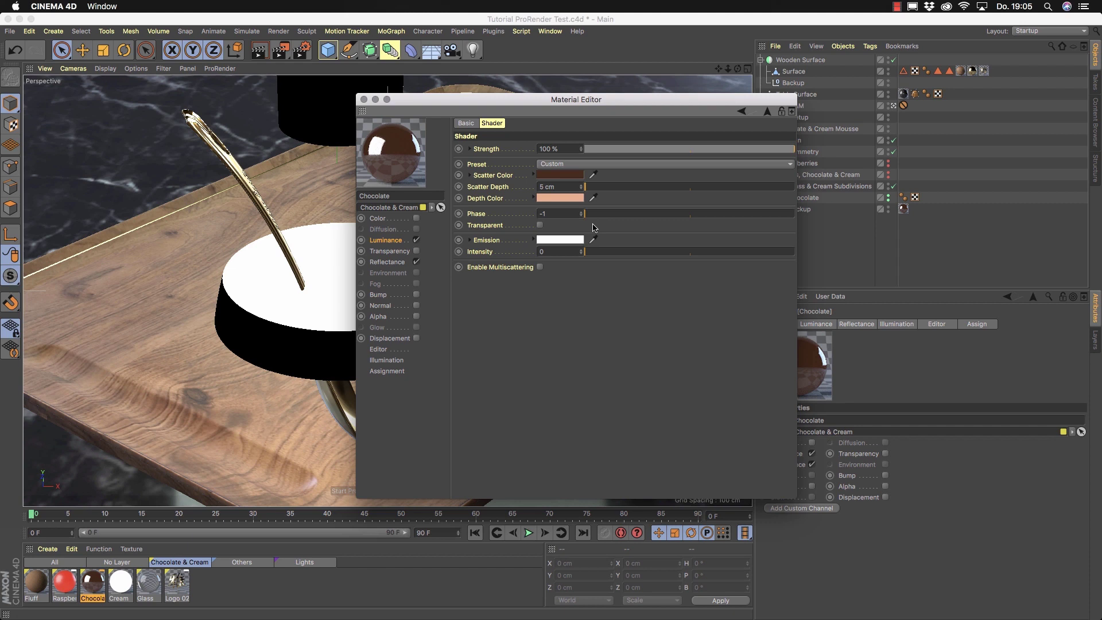
# Step: Compare the Cream material's subsurface scattering settings with those of the Chocolate material, and finish reviewing the materials
pyautogui.click(120, 585)
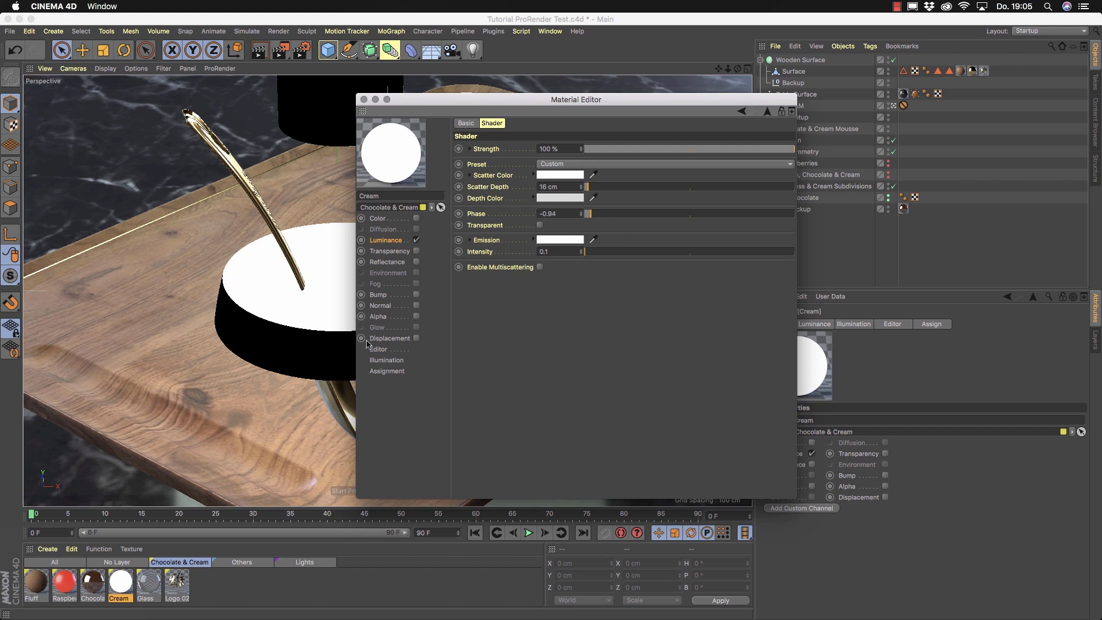
pyautogui.click(92, 583)
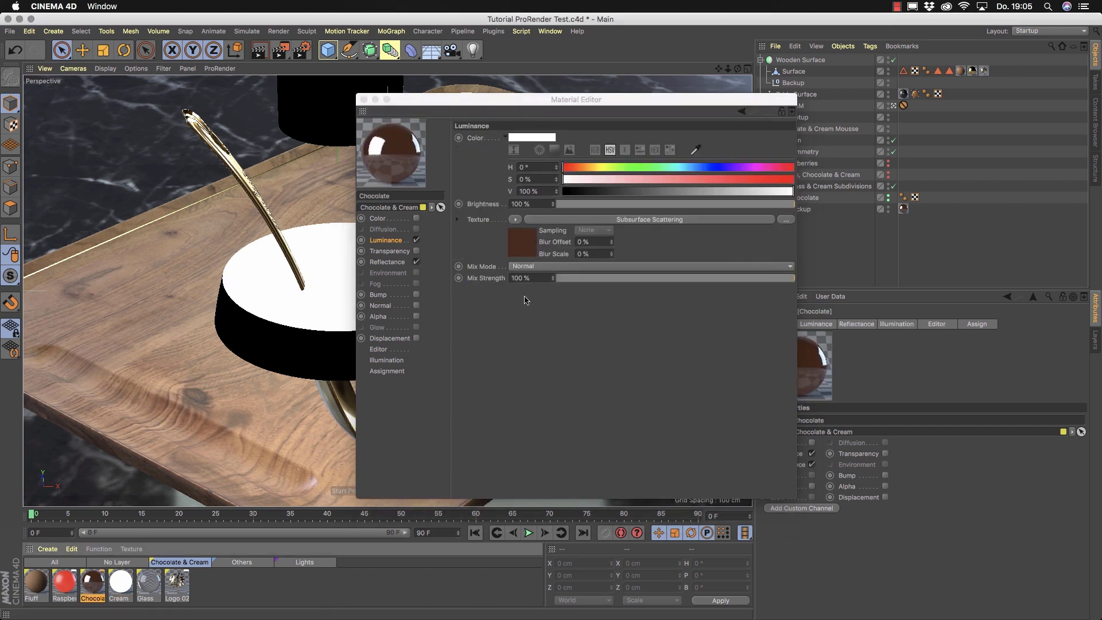
pyautogui.click(630, 220)
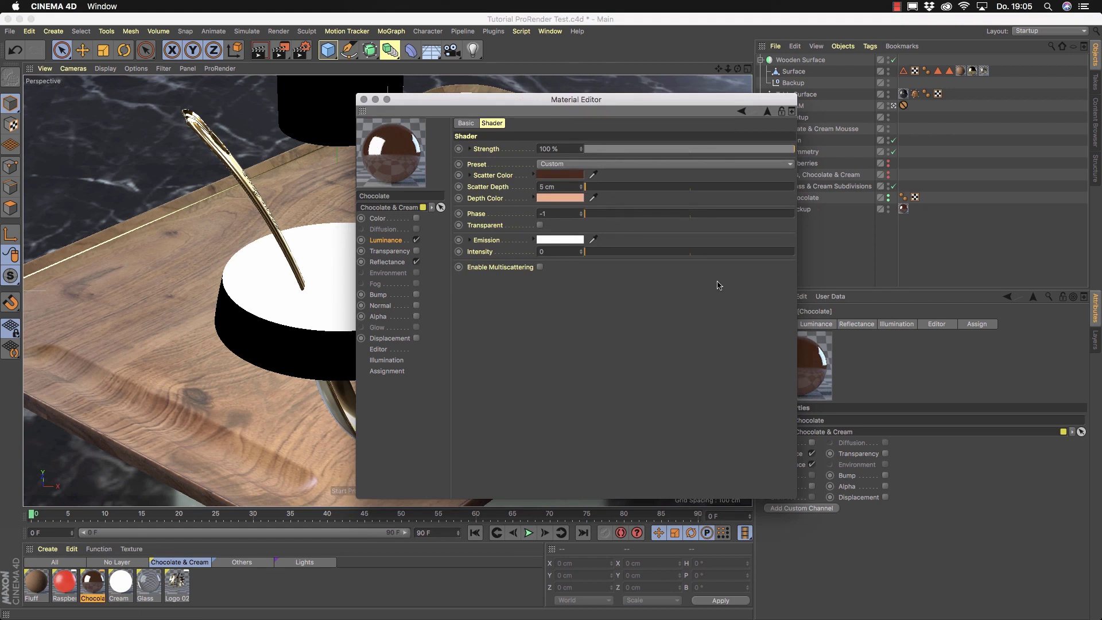
pyautogui.click(363, 100)
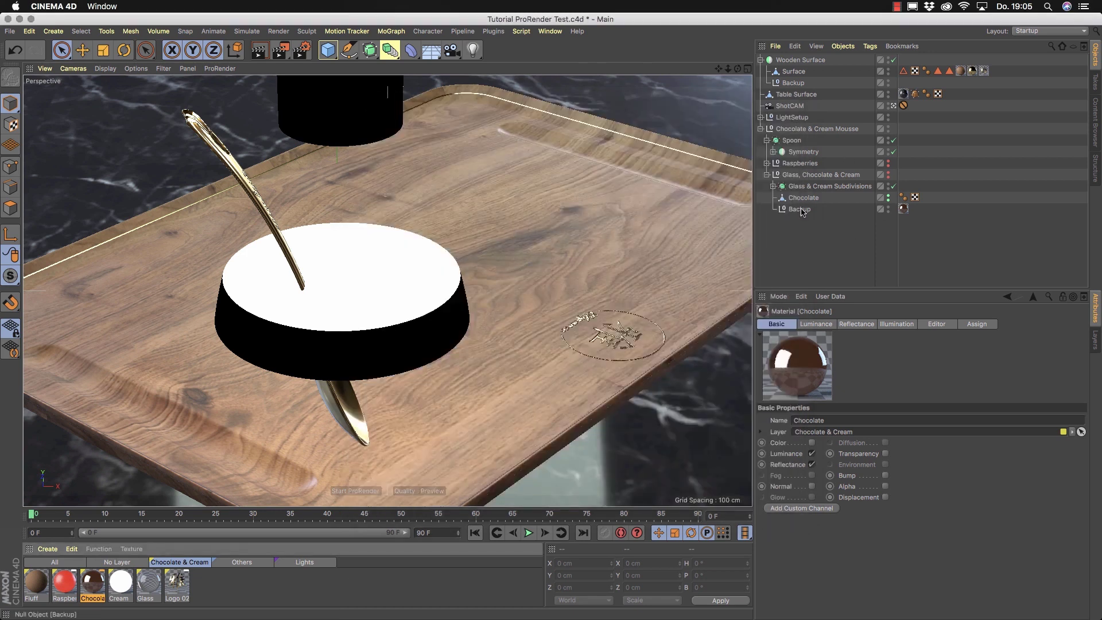
# Step: Move the Chocolate material tag from the Backup null to the Chocolate object and preview it with ProRender
pyautogui.moveTo(906, 210); pyautogui.dragTo(926, 198)
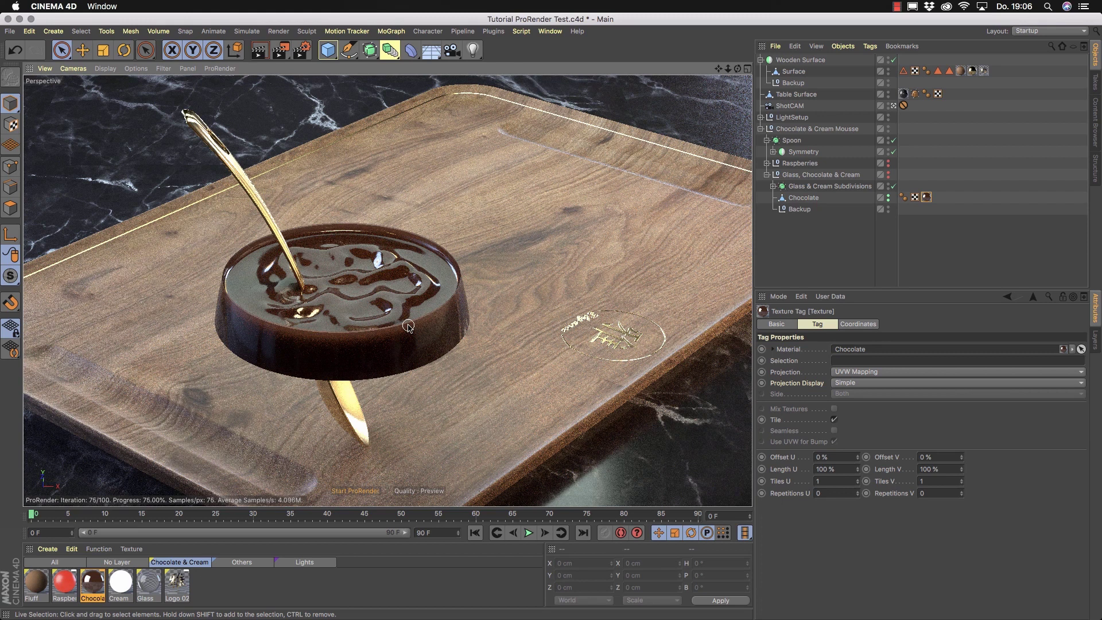
# Step: Make the Cream object inside Glass & Cream Subdivisions visible in the viewport and render
pyautogui.click(773, 186)
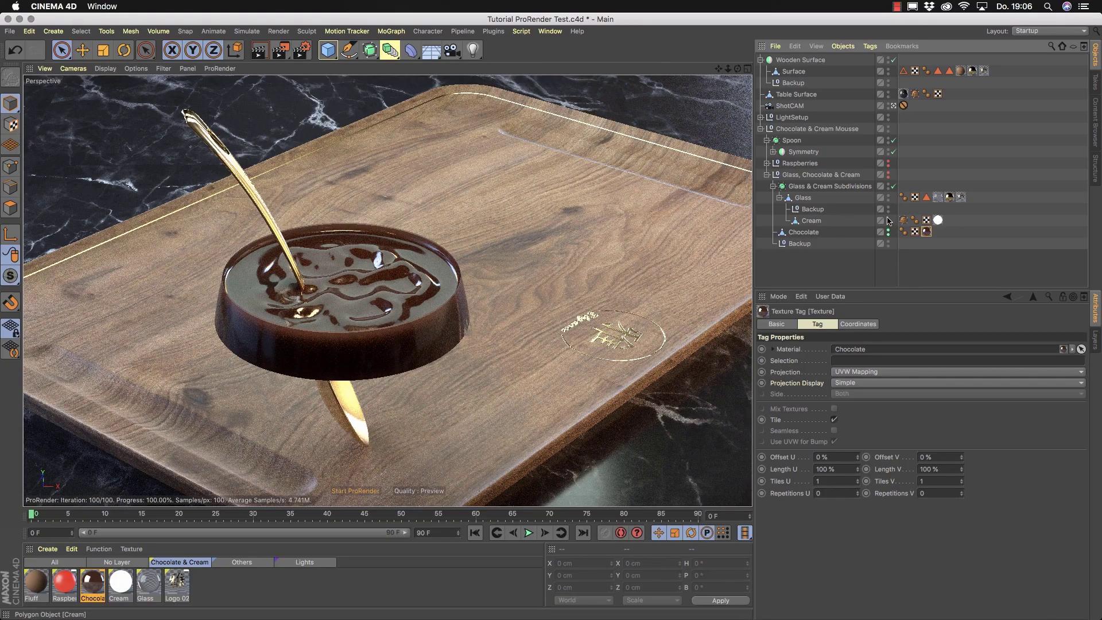
pyautogui.click(888, 221)
pyautogui.click(890, 232)
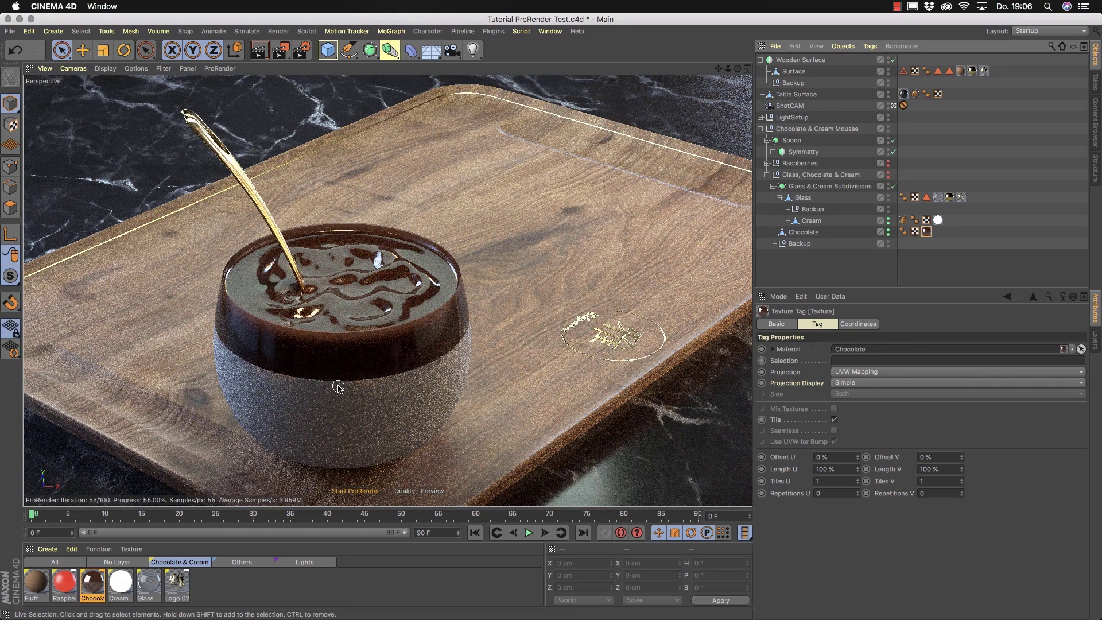
# Step: Restore the visibility of the Raspberries and the Glass, Chocolate & Cream group, reset the Chocolate and Cream overrides, and collapse the group
pyautogui.click(889, 166)
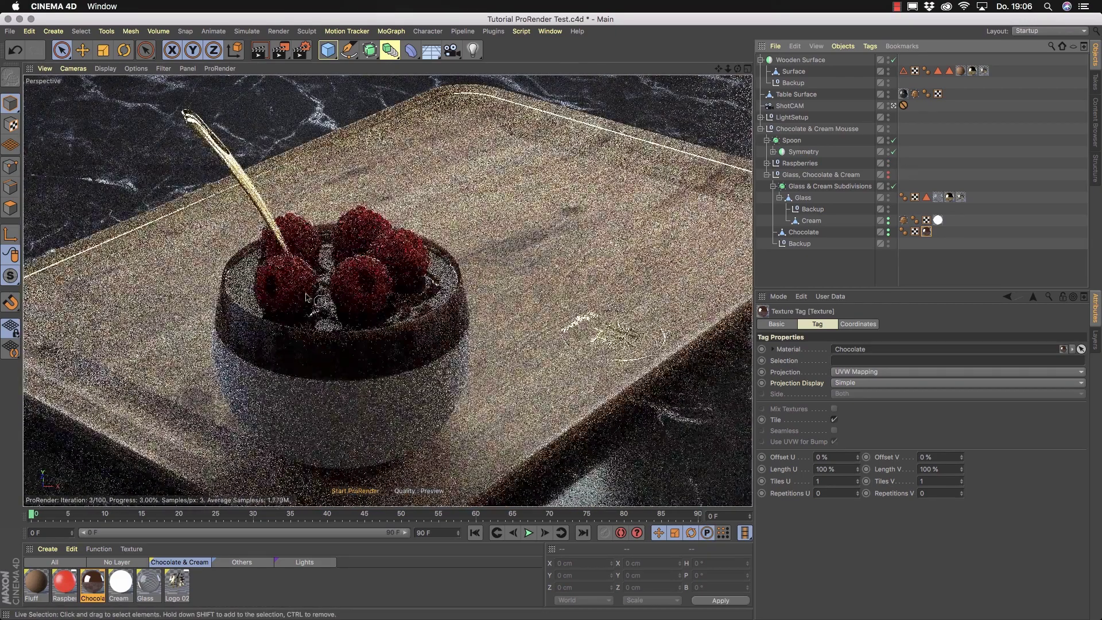
pyautogui.click(889, 234)
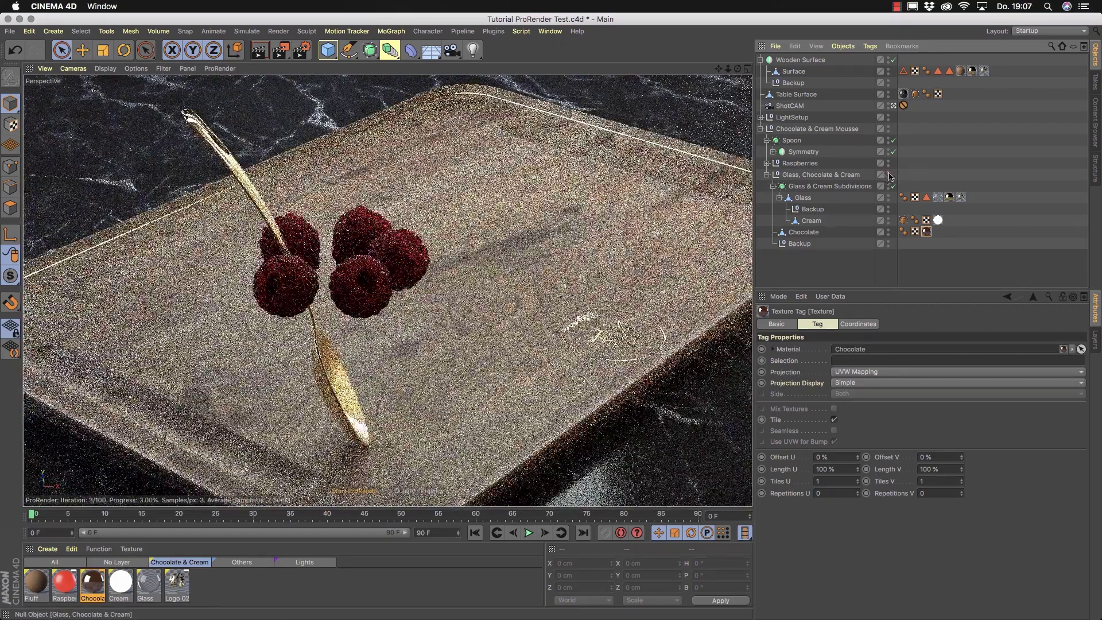
pyautogui.click(889, 178)
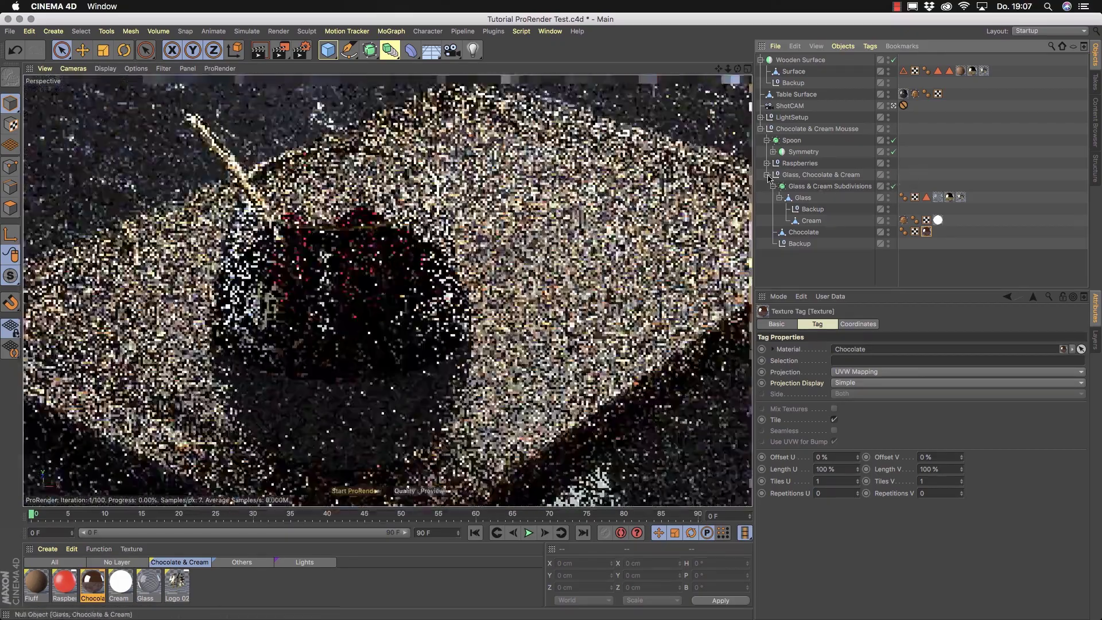
pyautogui.click(767, 175)
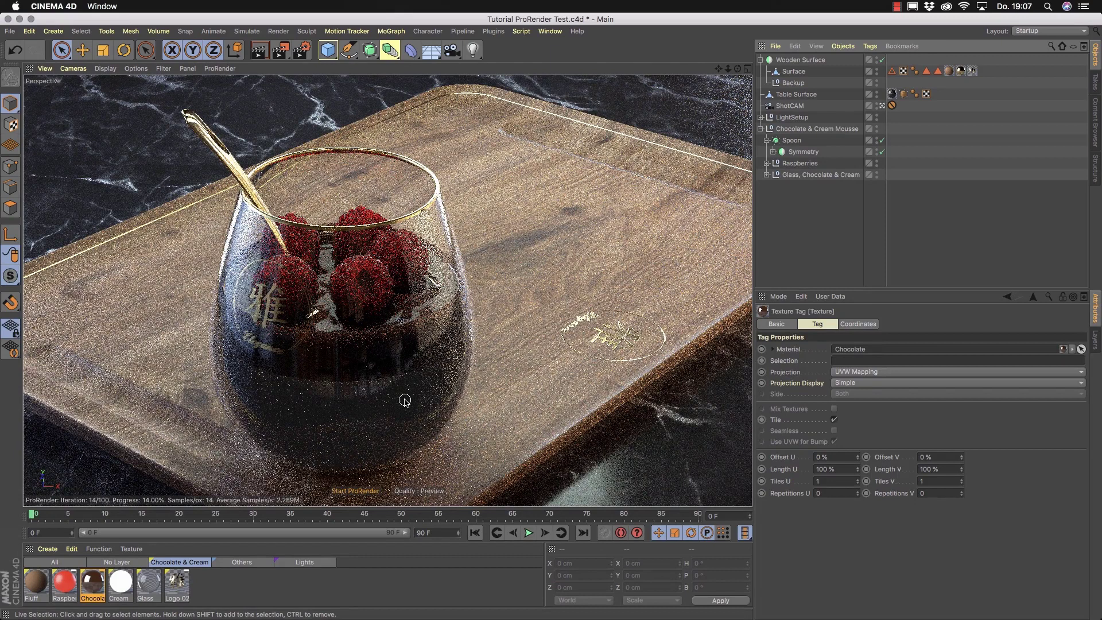
# Step: Set the Refraction Depth under Max Ray Depth to 12 in the ProRender Preview render settings
pyautogui.click(302, 50)
pyautogui.moveTo(506, 41); pyautogui.dragTo(653, 53)
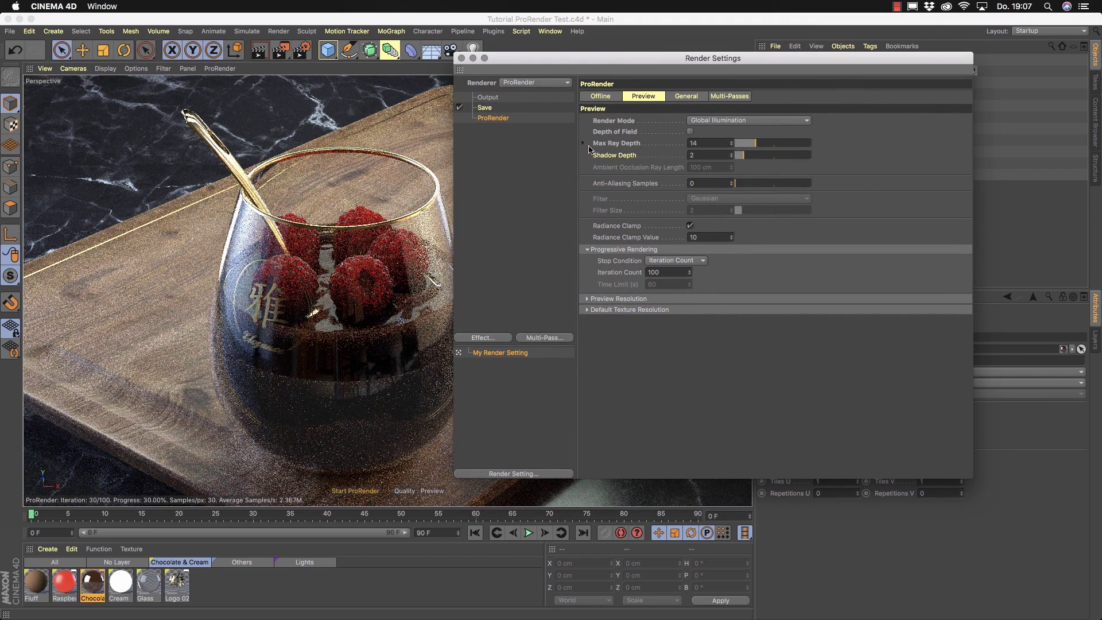
pyautogui.click(584, 142)
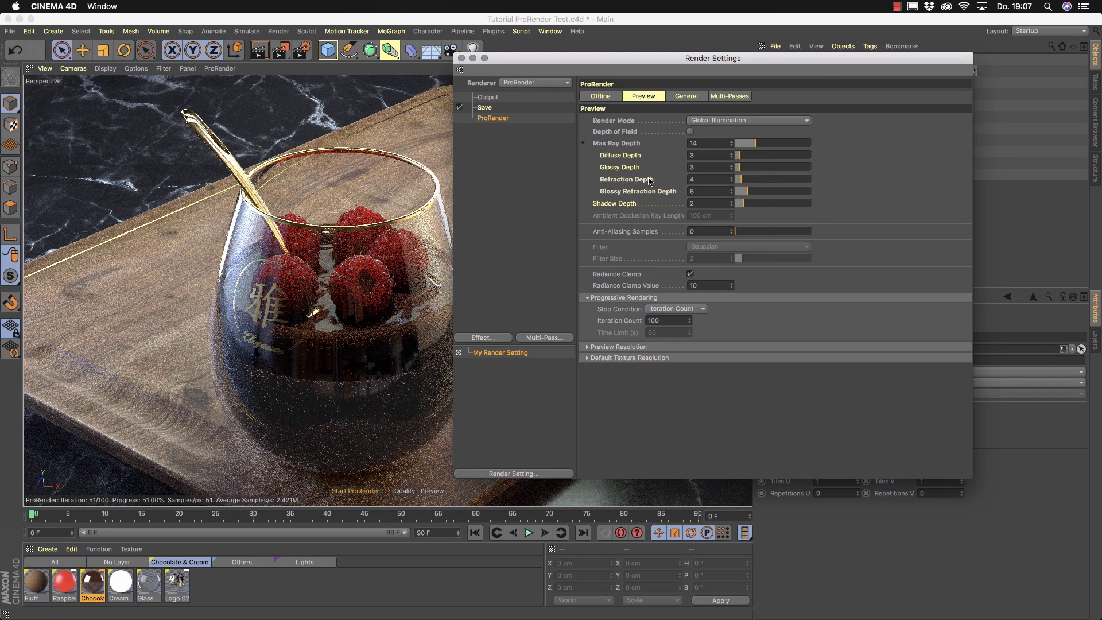
pyautogui.moveTo(741, 182); pyautogui.dragTo(755, 183)
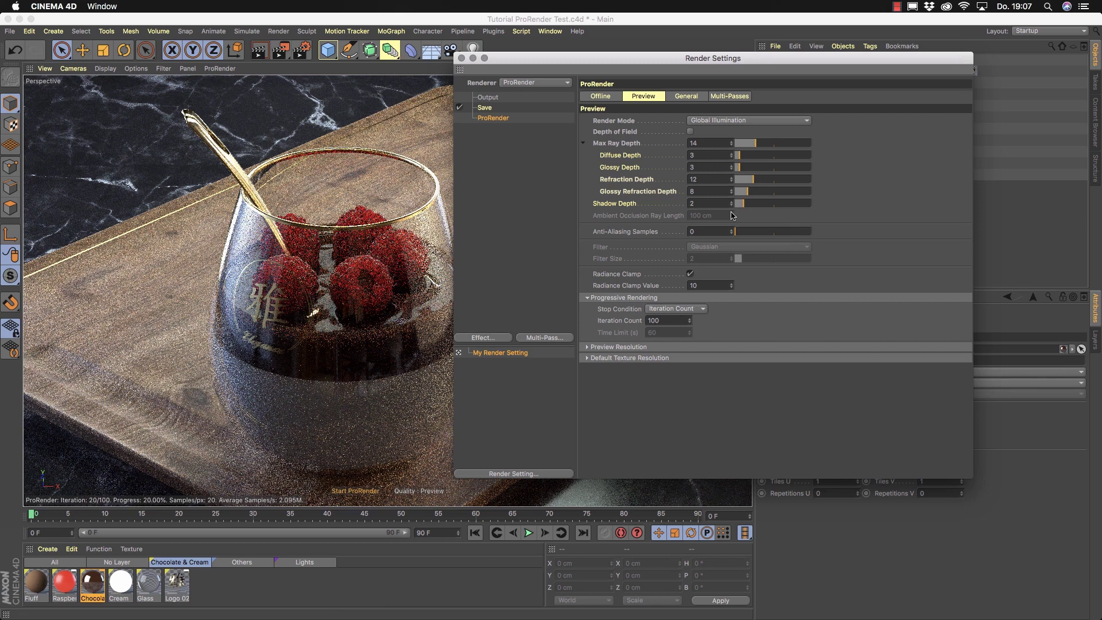
# Step: Compare the individual ray depth values of the ProRender Offline settings with those of the Preview settings
pyautogui.click(612, 96)
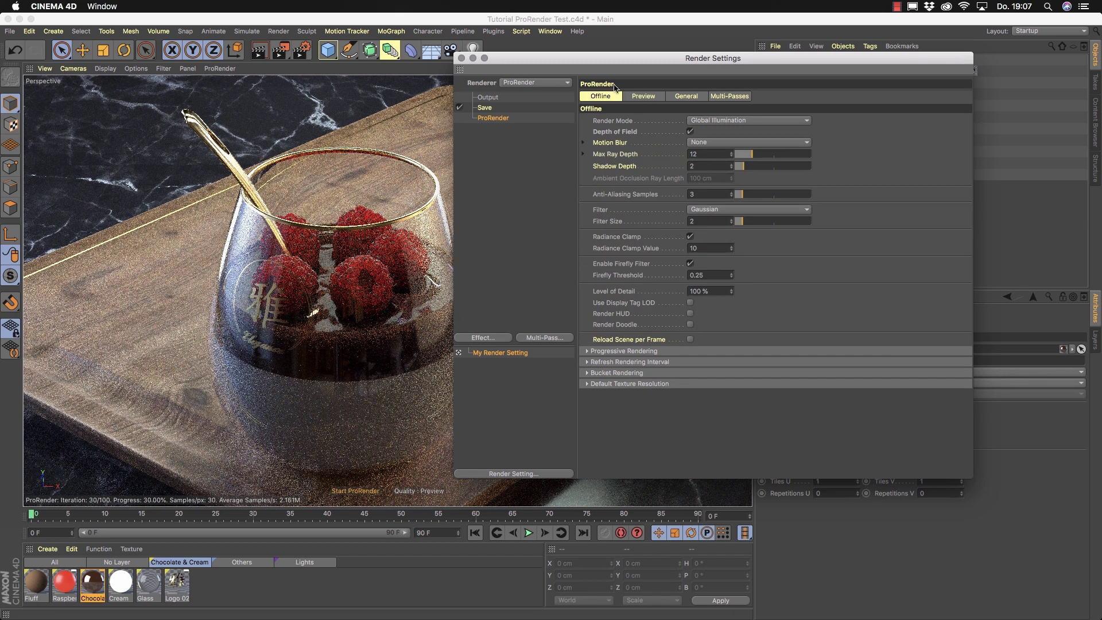
pyautogui.click(583, 154)
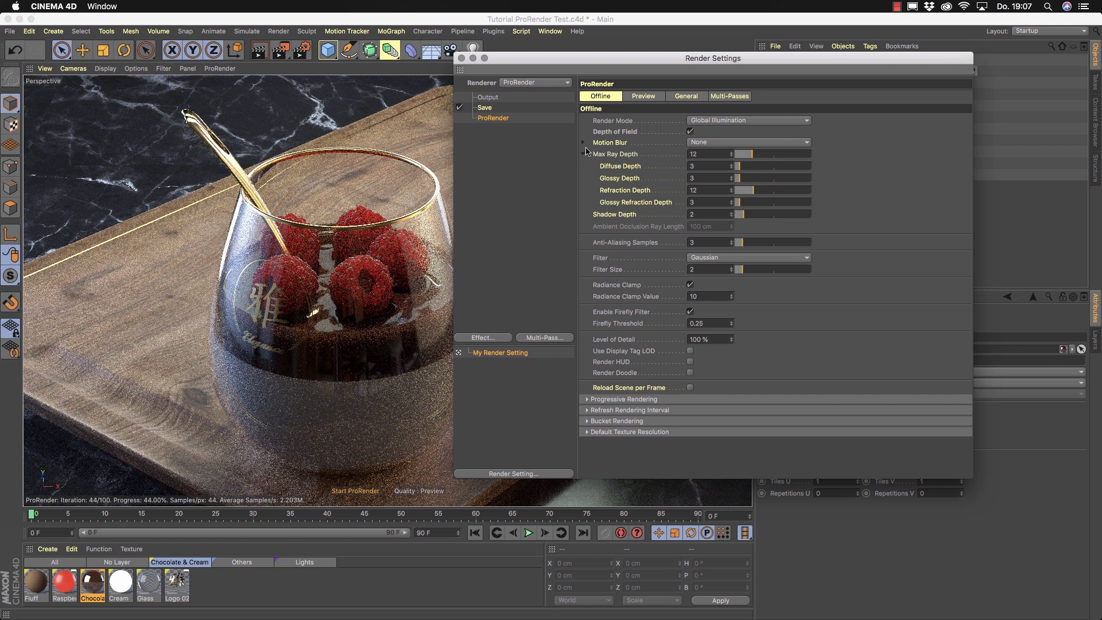
pyautogui.click(584, 154)
pyautogui.click(644, 96)
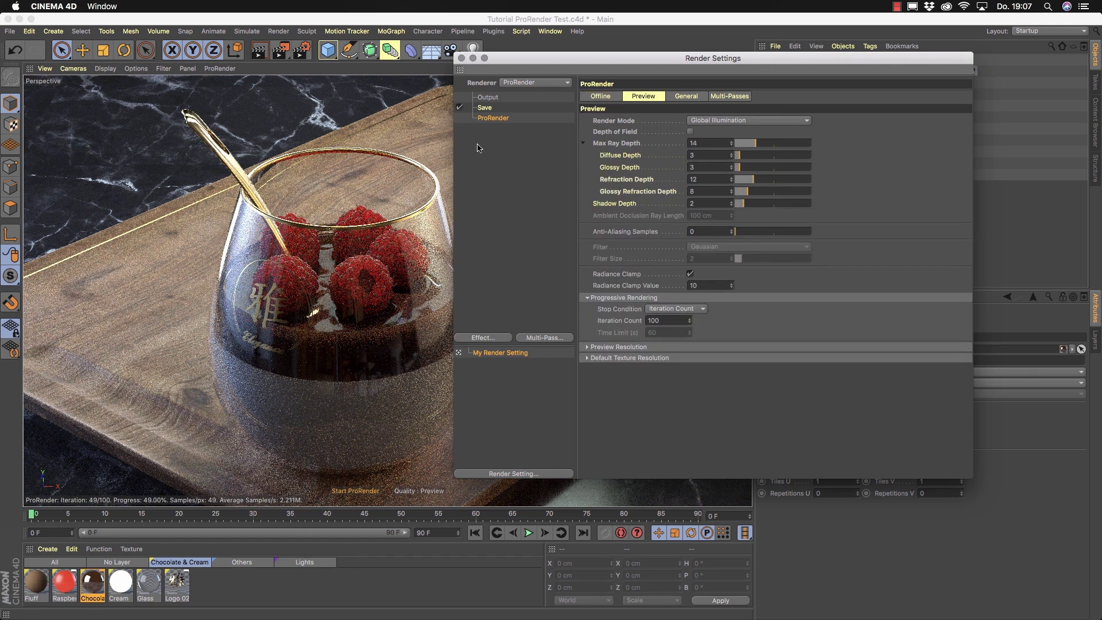
# Step: Enable Depth of Field in the ProRender Preview settings and close the render settings
pyautogui.moveTo(503, 64); pyautogui.dragTo(592, 262)
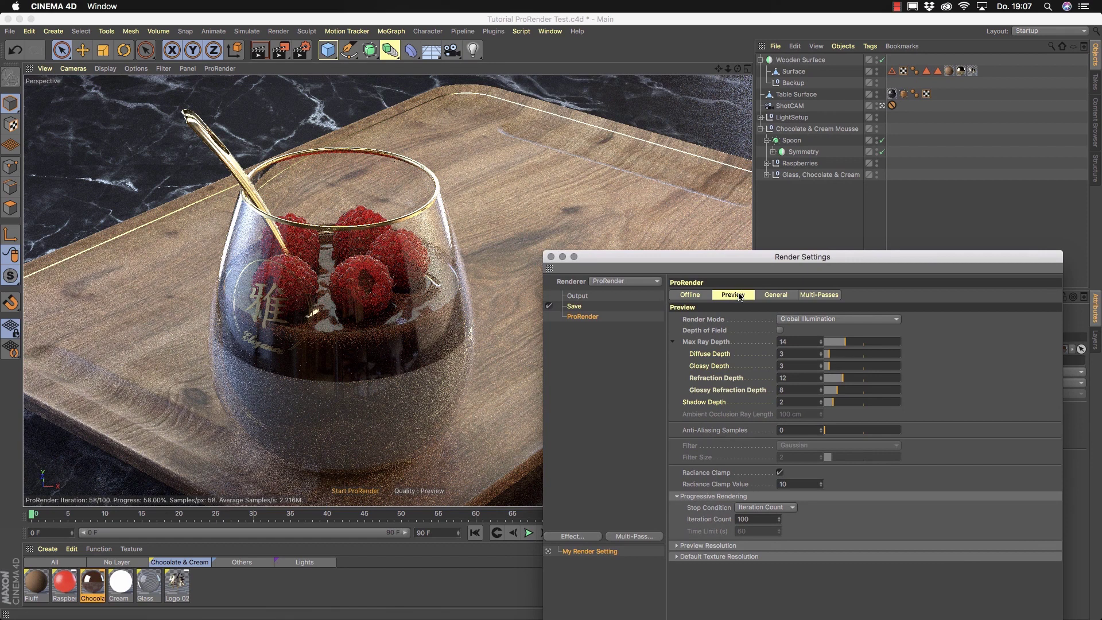
pyautogui.click(692, 295)
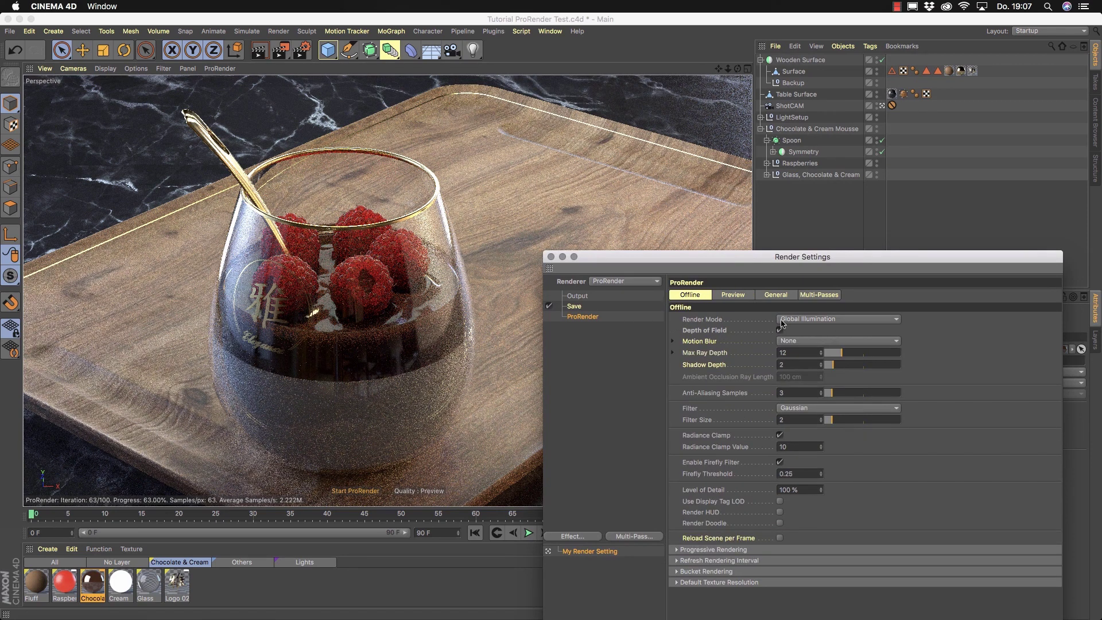
pyautogui.click(730, 296)
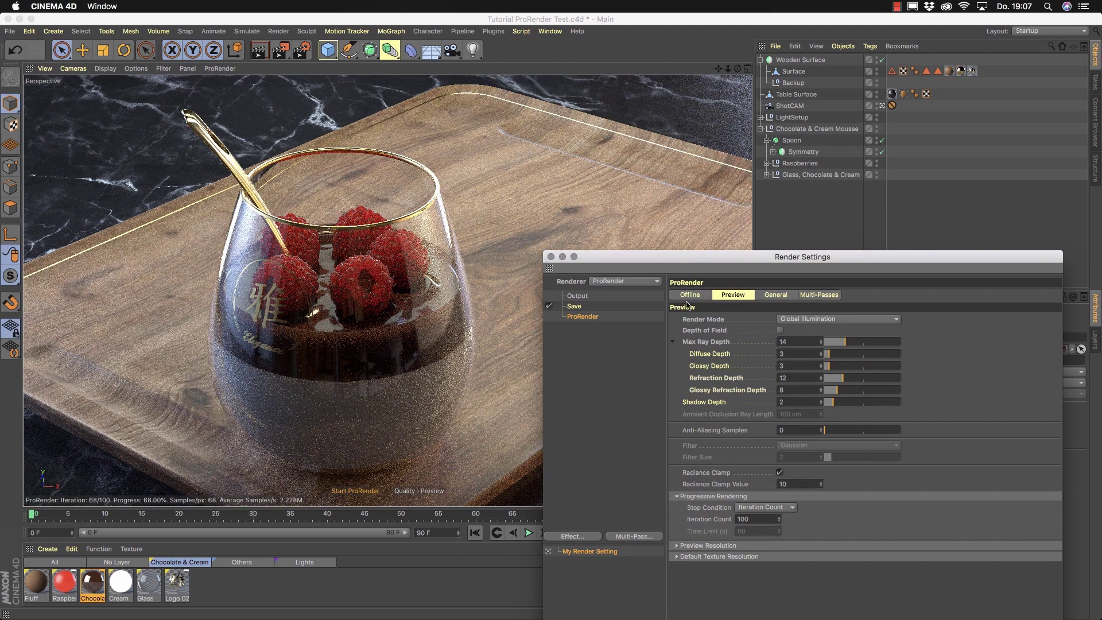
pyautogui.click(780, 330)
pyautogui.click(550, 256)
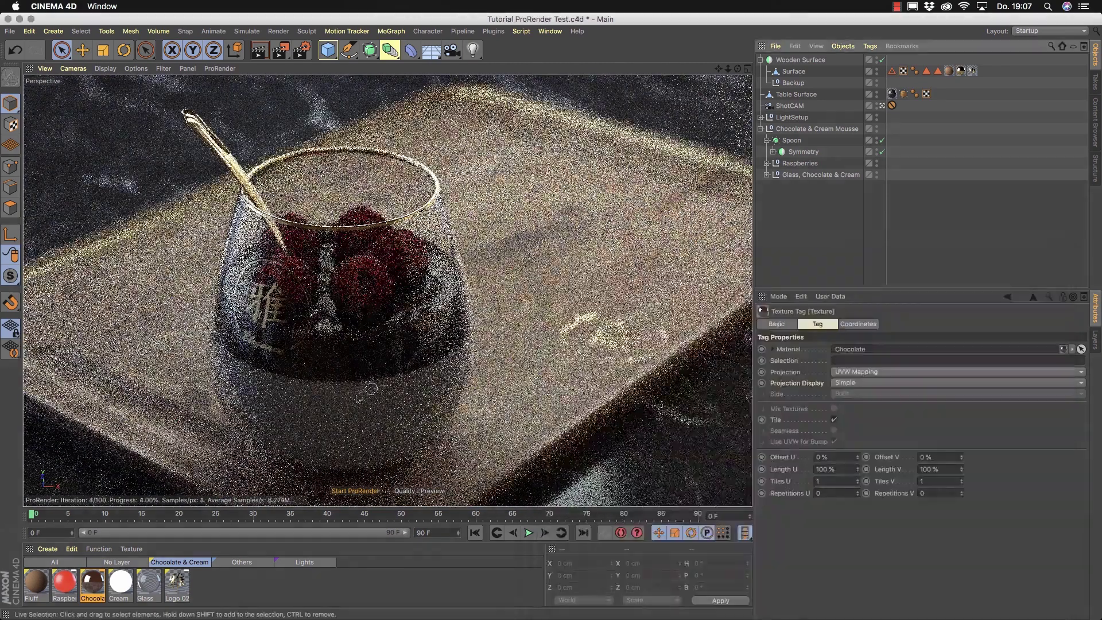
# Step: Focus ShotCAM on the glass's back rim at a distance of about 604 cm, and show the camera's physical settings
pyautogui.click(801, 107)
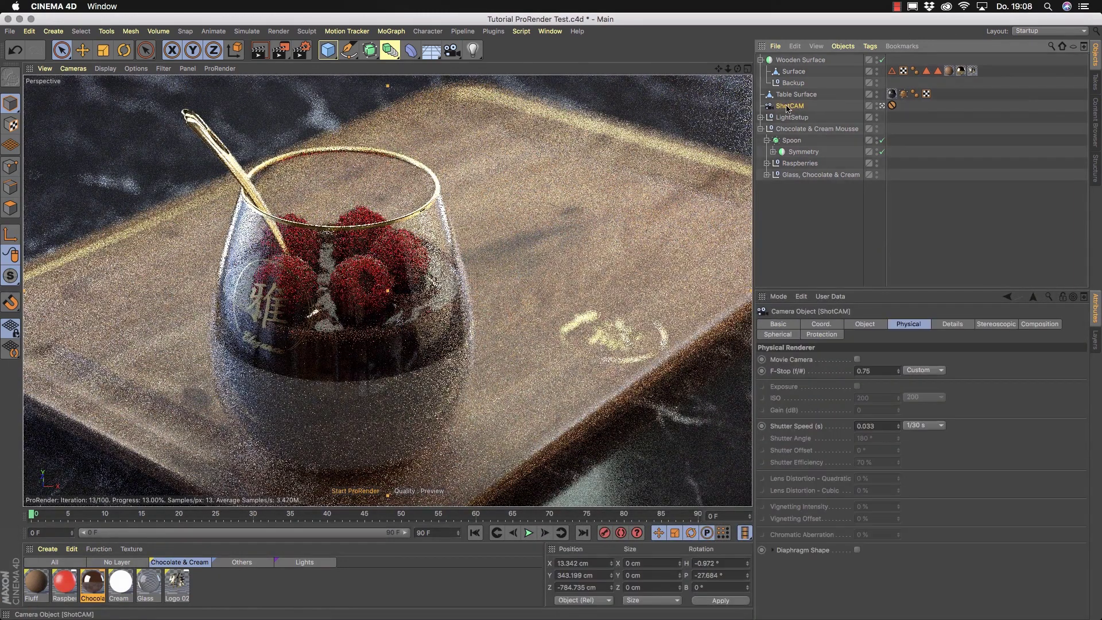
pyautogui.click(865, 324)
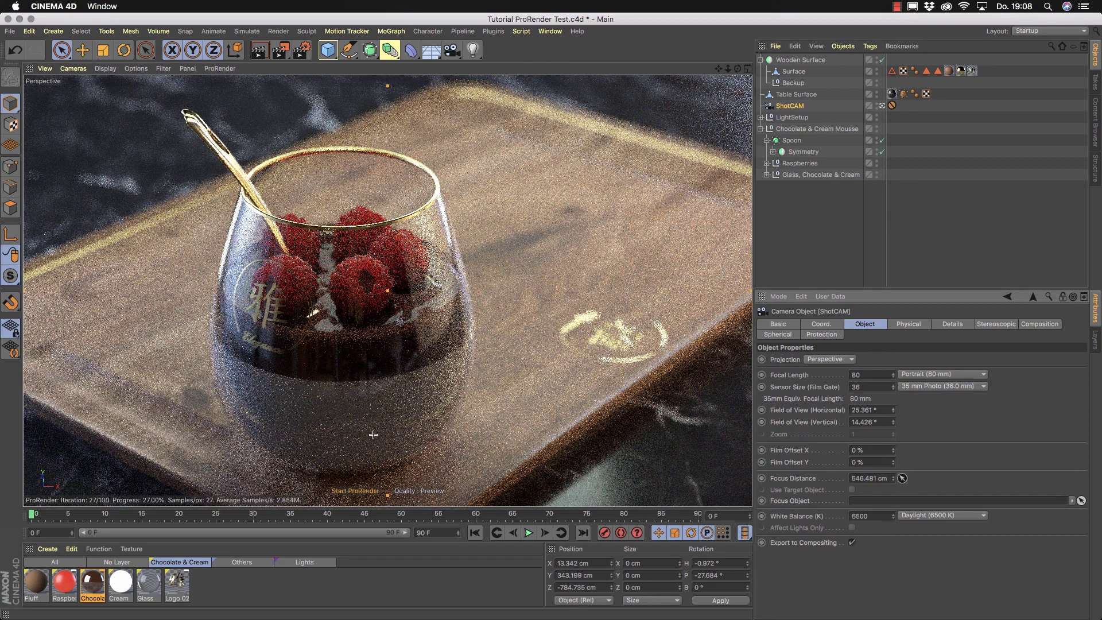
pyautogui.click(345, 150)
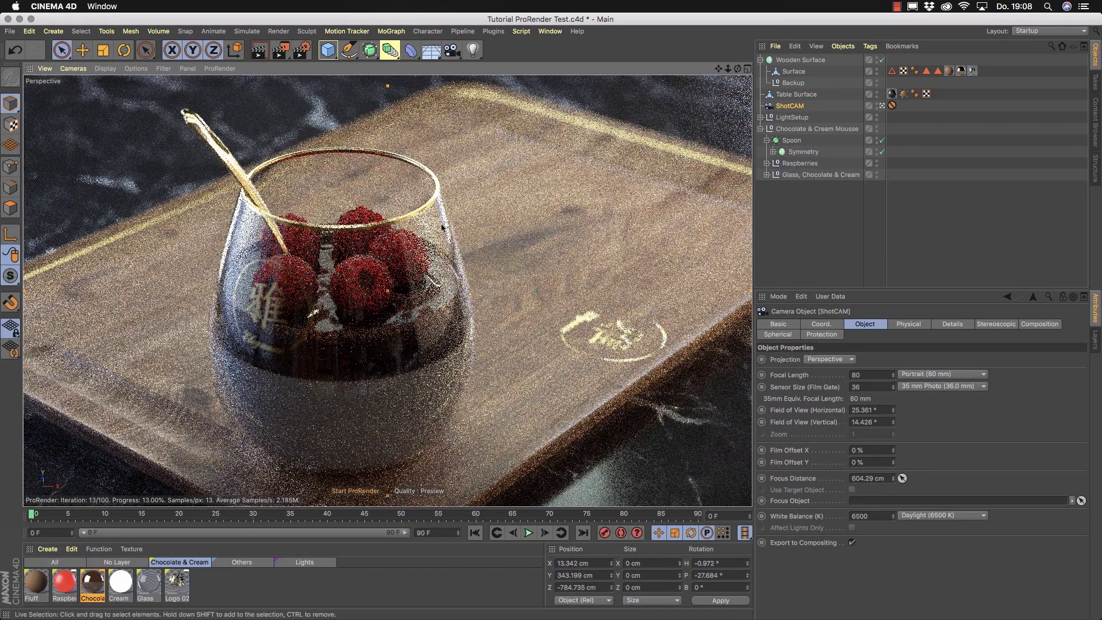
pyautogui.click(920, 326)
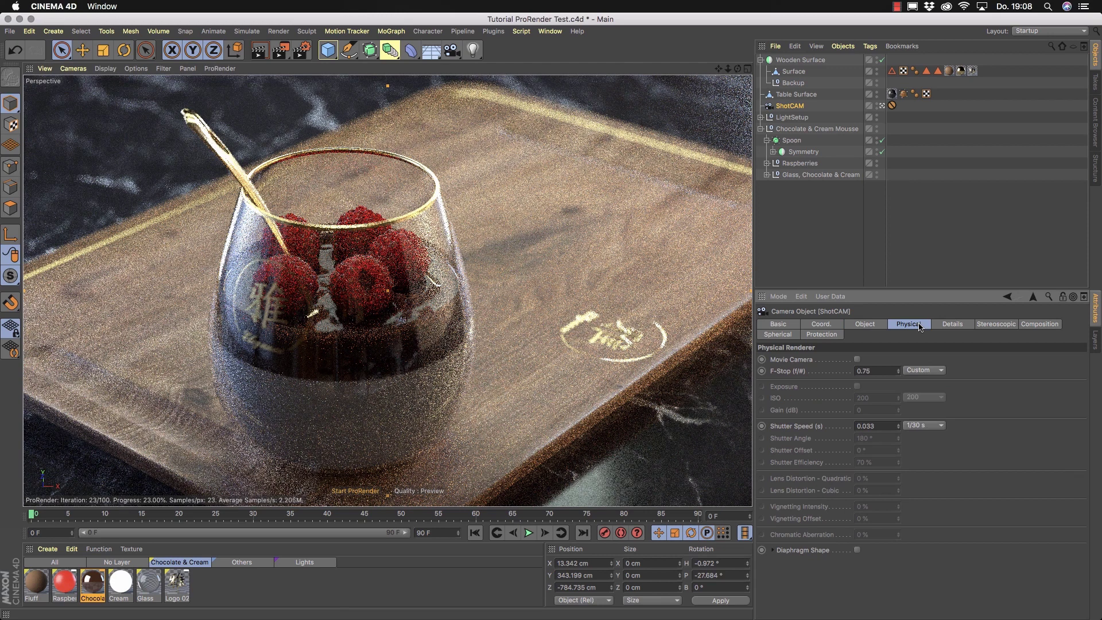